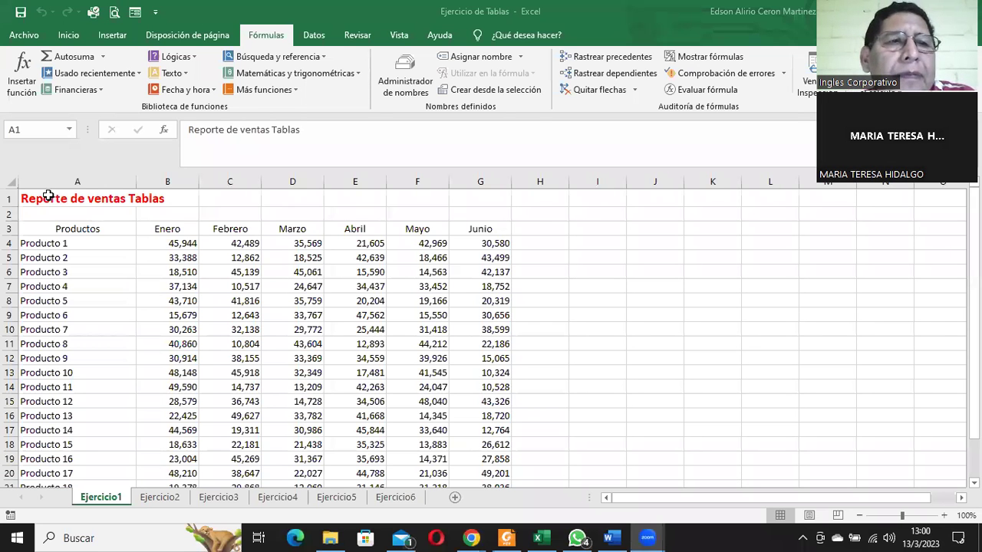
- Select the sales data A3:G23 and give it an outside border, then all borders
left_click(488, 204, "shift")
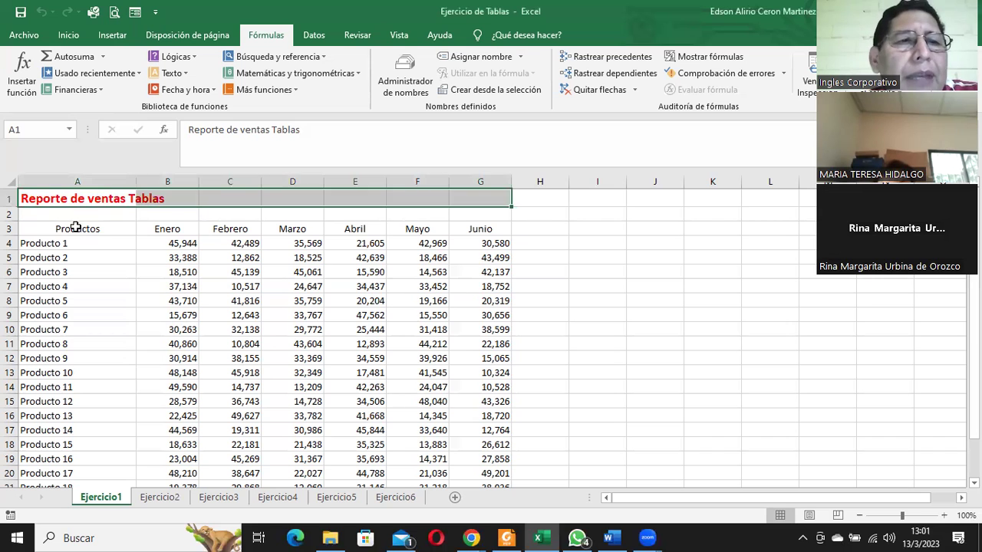
left_click(111, 227)
left_click_drag(112, 227, 501, 448)
left_click(61, 36)
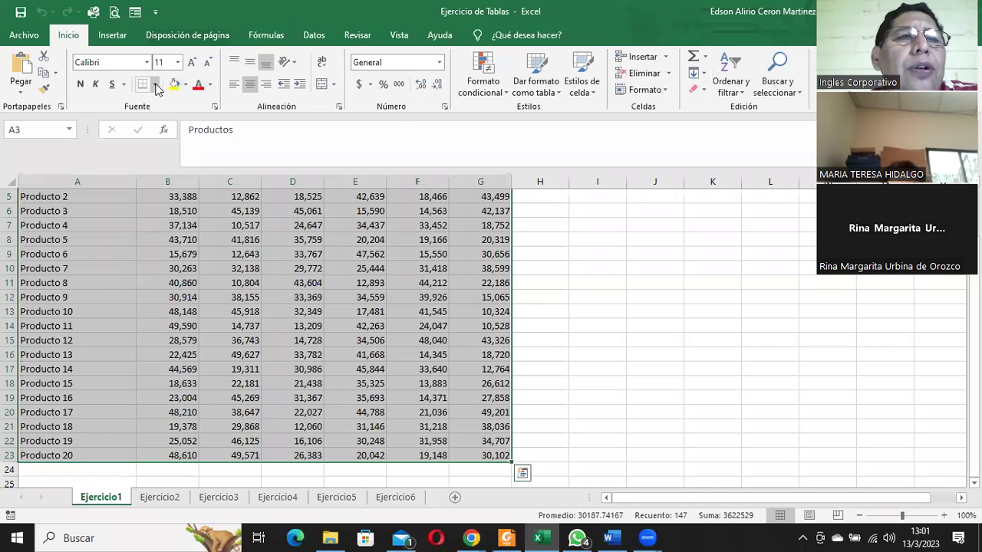
left_click(155, 84)
left_click(171, 225)
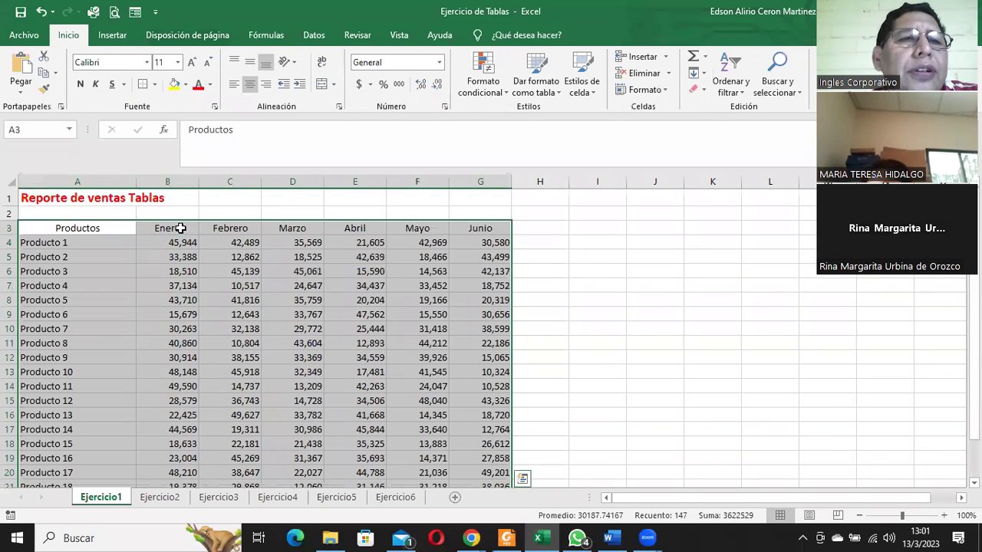
left_click(155, 84)
left_click(184, 209)
left_click(102, 255)
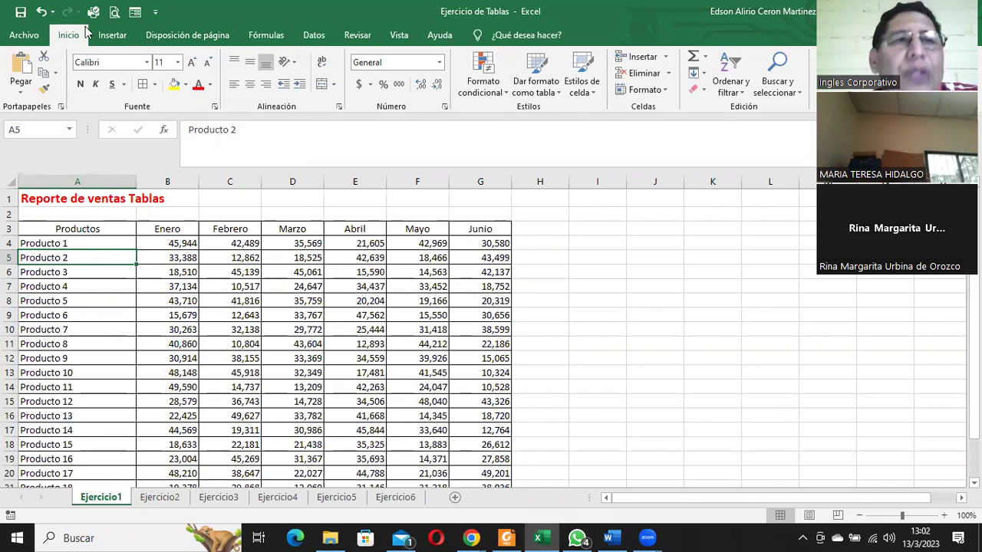
- Undo both border changes so the data is unbordered again
left_click(41, 11)
left_click(240, 318)
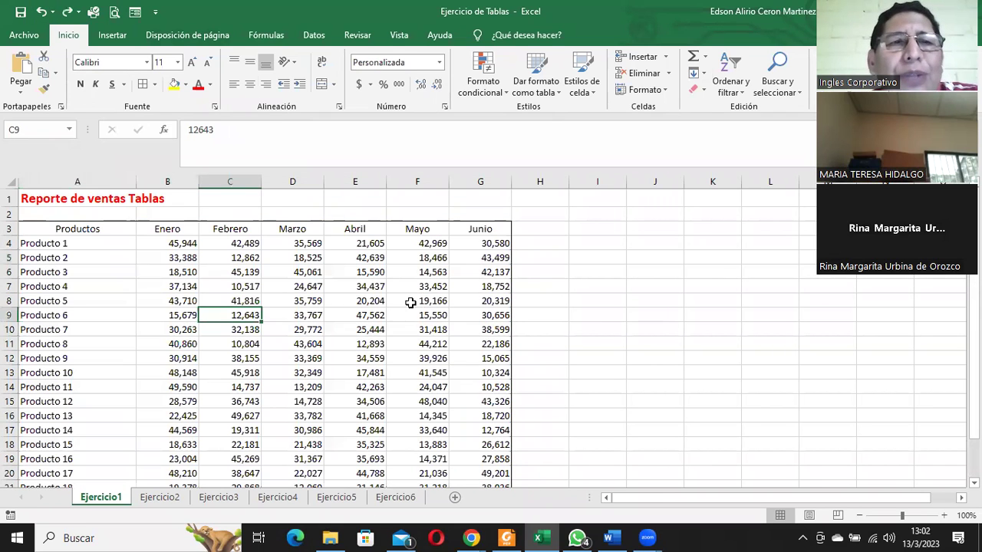
left_click(42, 12)
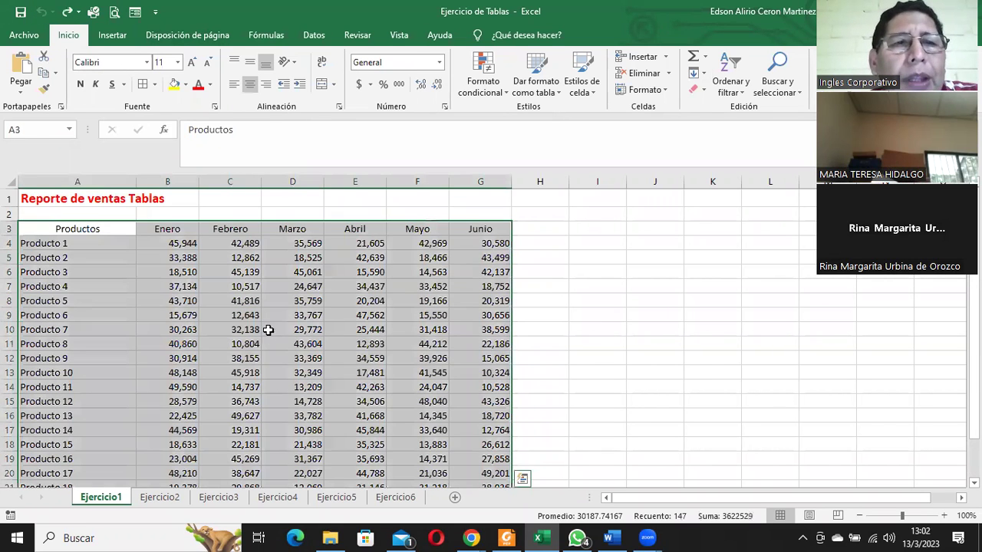
left_click(269, 330)
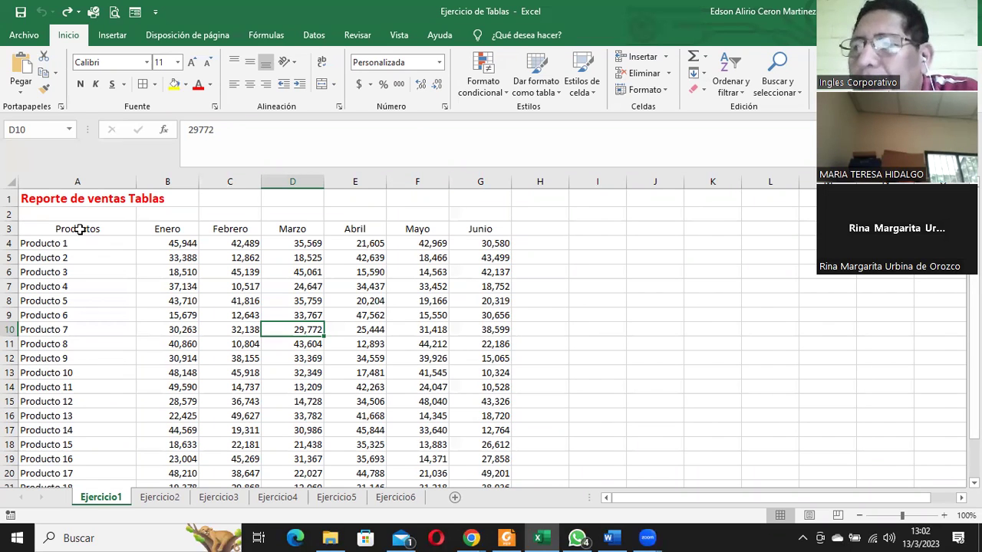
- Create a table from A3:G23 via Insert > Table, keeping 'La tabla tiene encabezados' checked
left_click(89, 224)
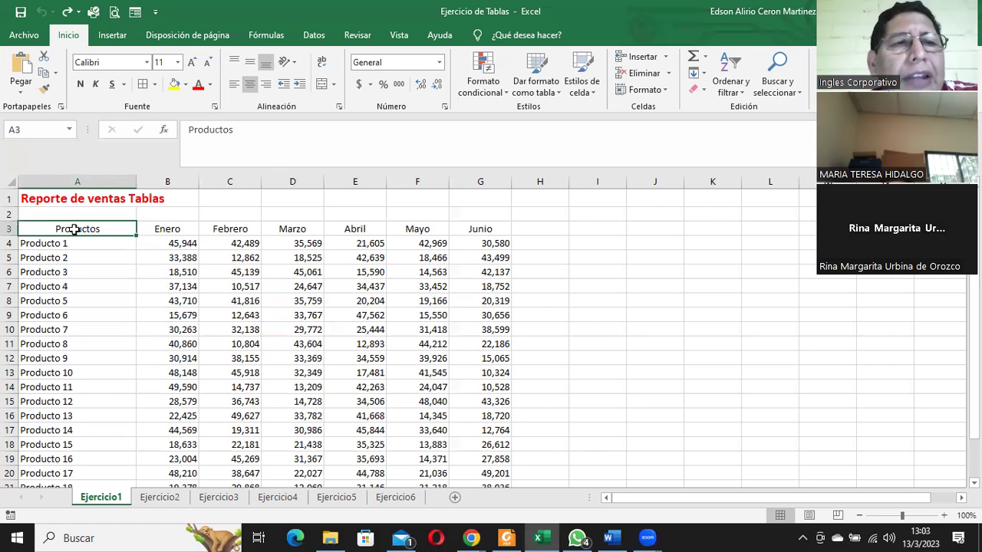
left_click(310, 313)
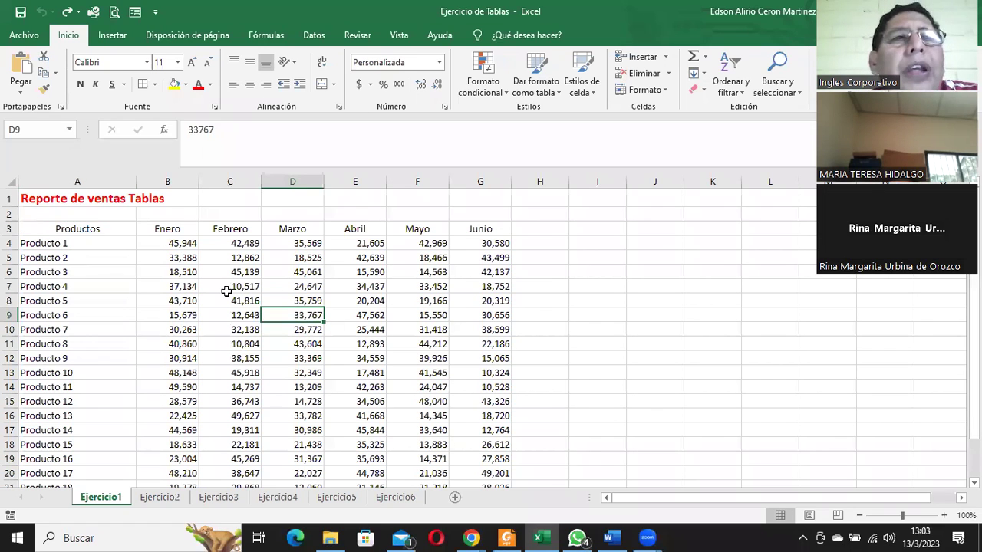
left_click(123, 45)
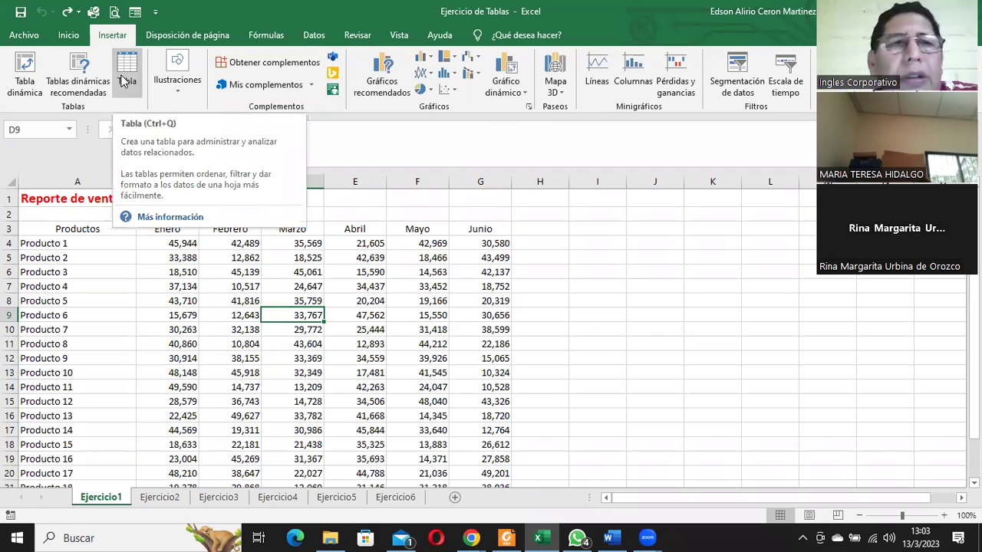
left_click(123, 81)
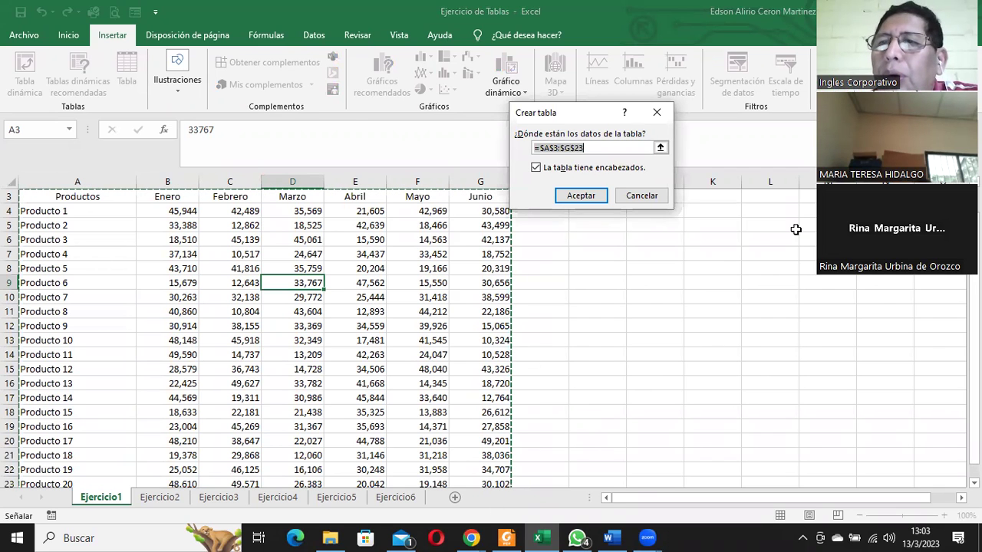
scroll(421, 281, "down", 2)
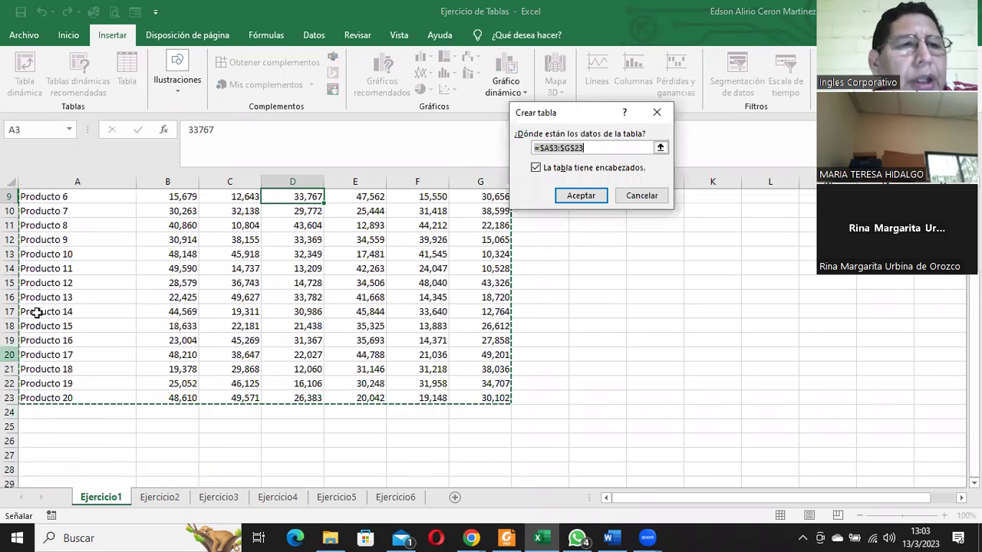
scroll(69, 314, "up", 2)
scroll(70, 256, "up", 1)
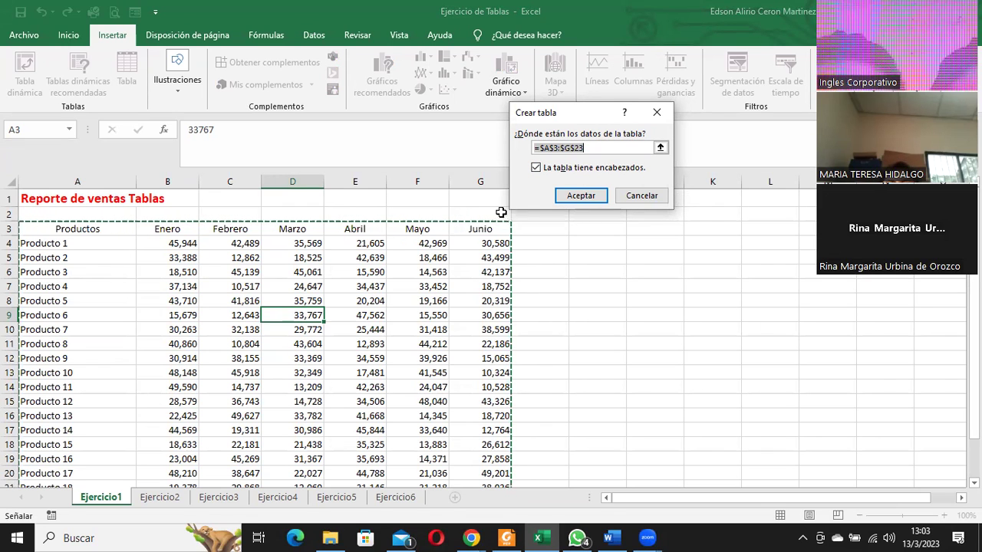
left_click(536, 168)
left_click(535, 168)
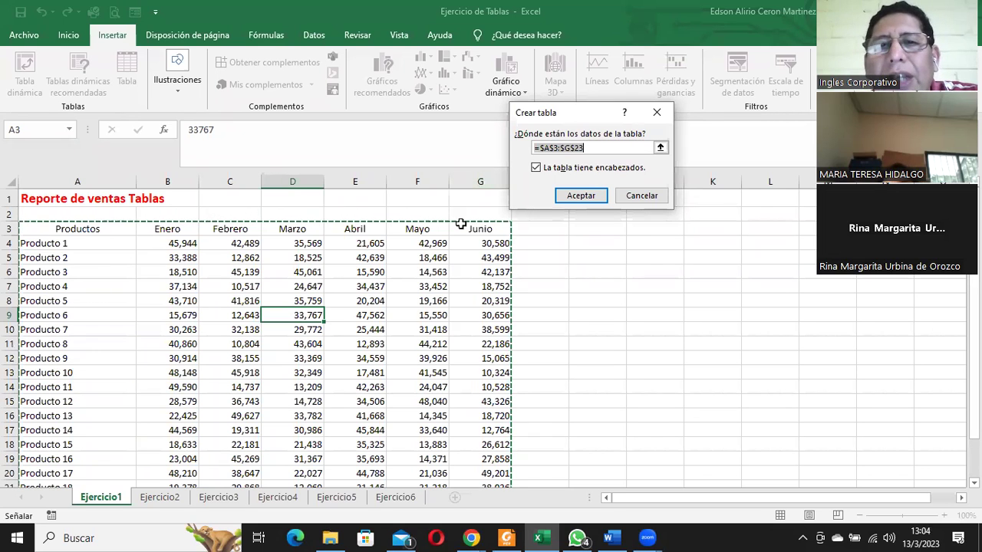
left_click(580, 201)
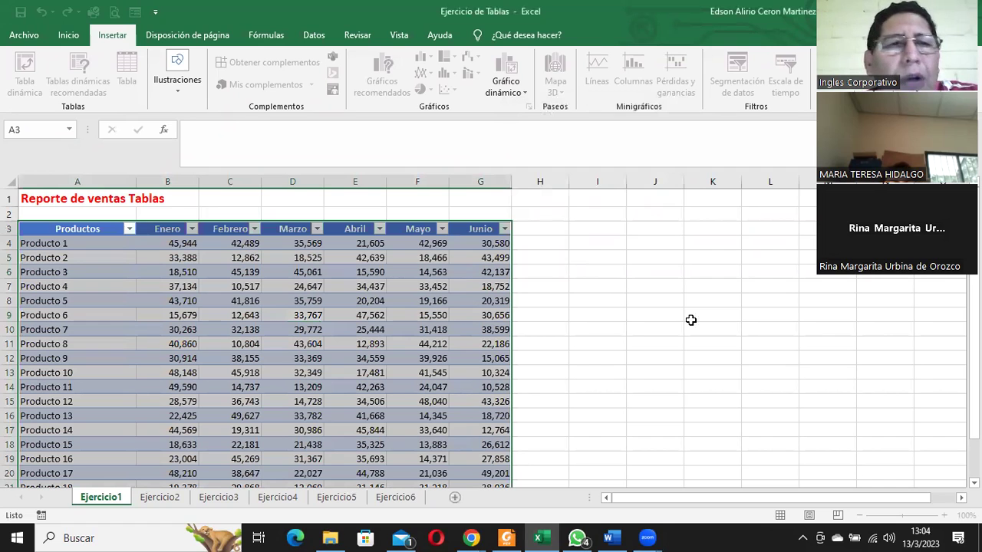
- Select cells inside and outside Tabla1, ending inside it so the Diseño table tools appear
left_click(257, 301)
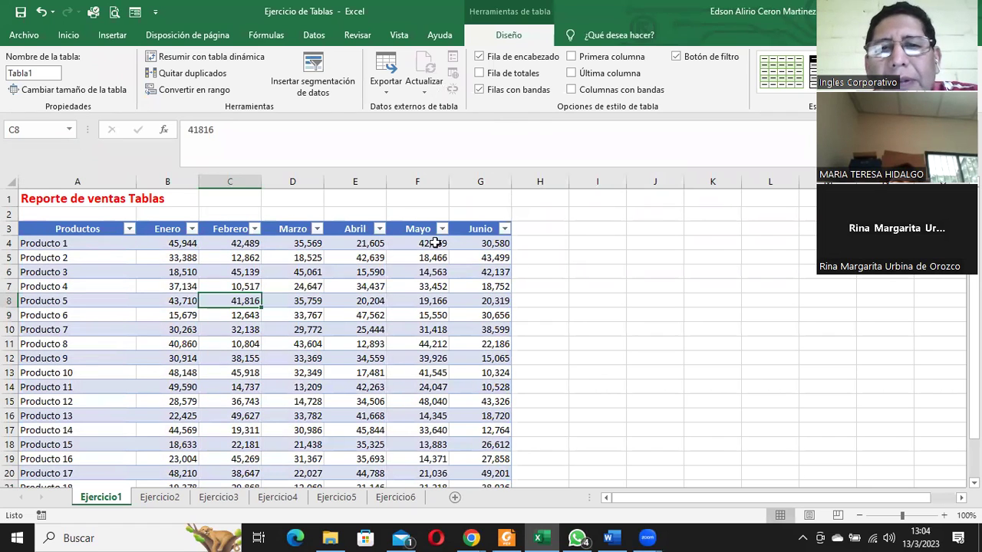
scroll(253, 295, "down", 3)
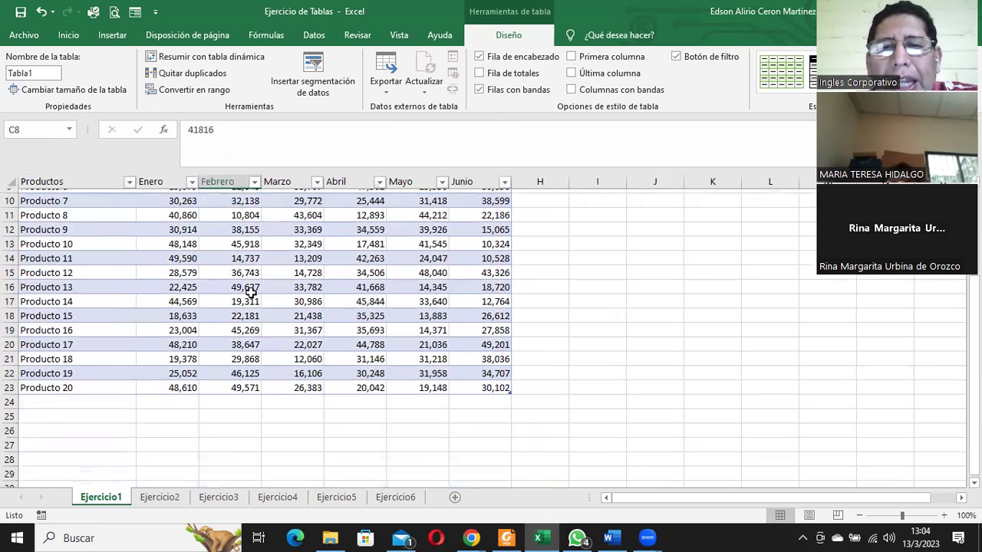
scroll(300, 261, "up", 3)
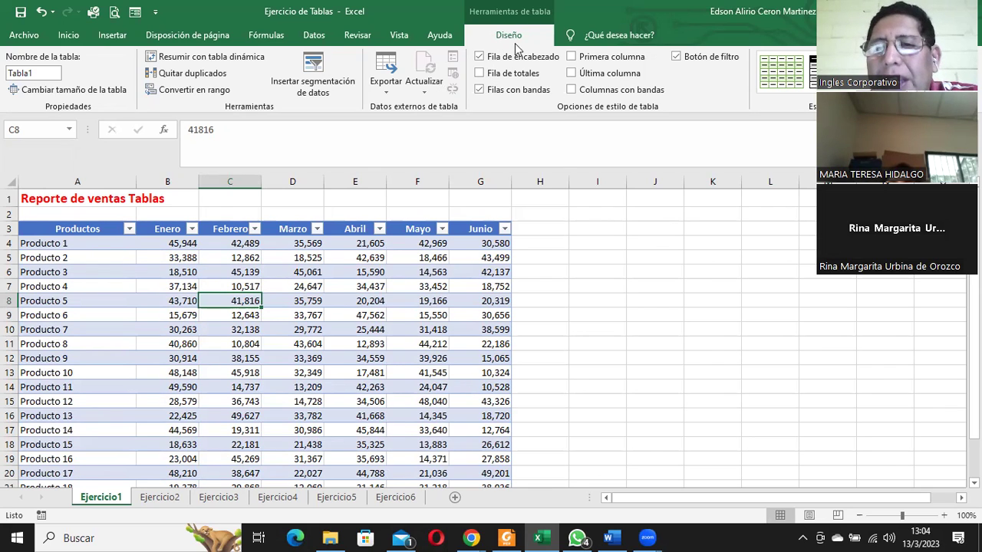
left_click(596, 241)
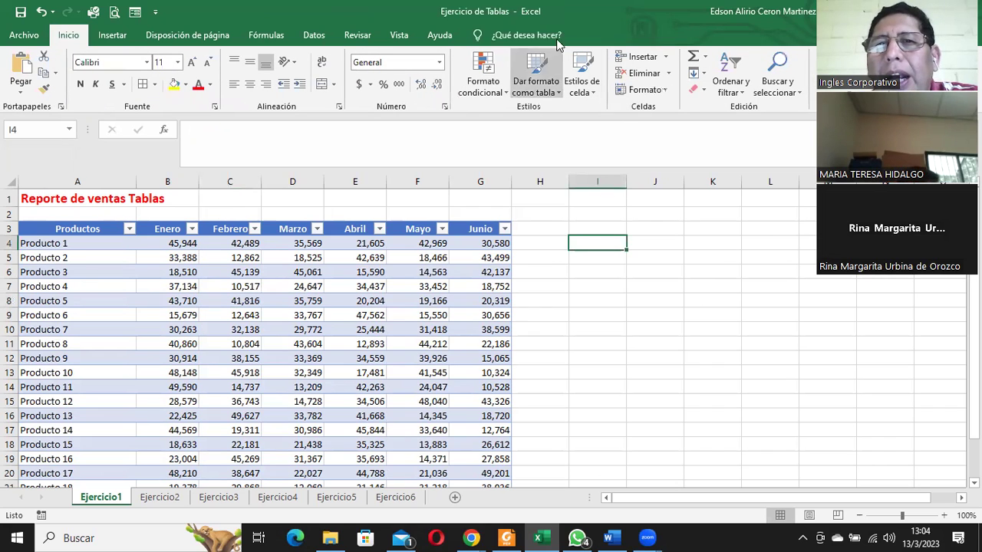
left_click(299, 244)
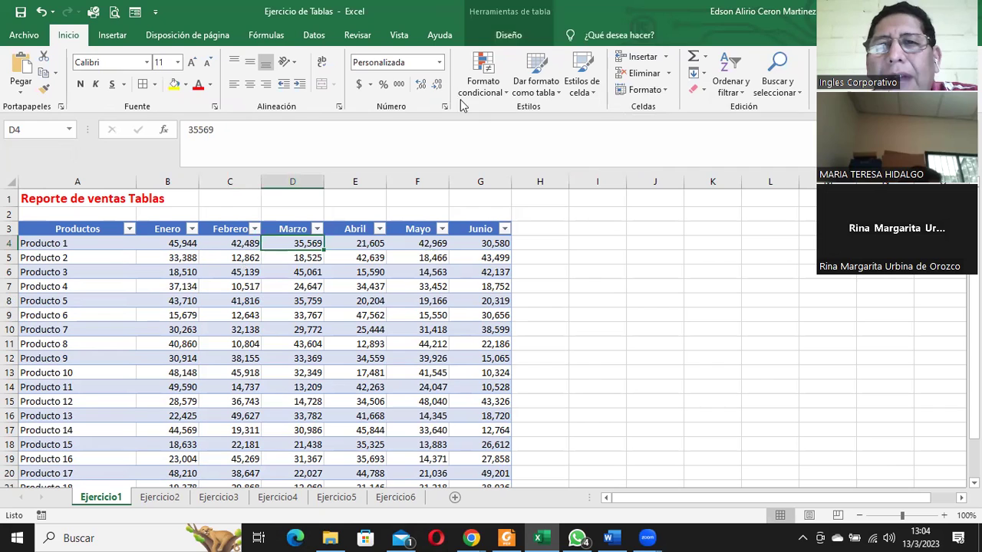
left_click(526, 35)
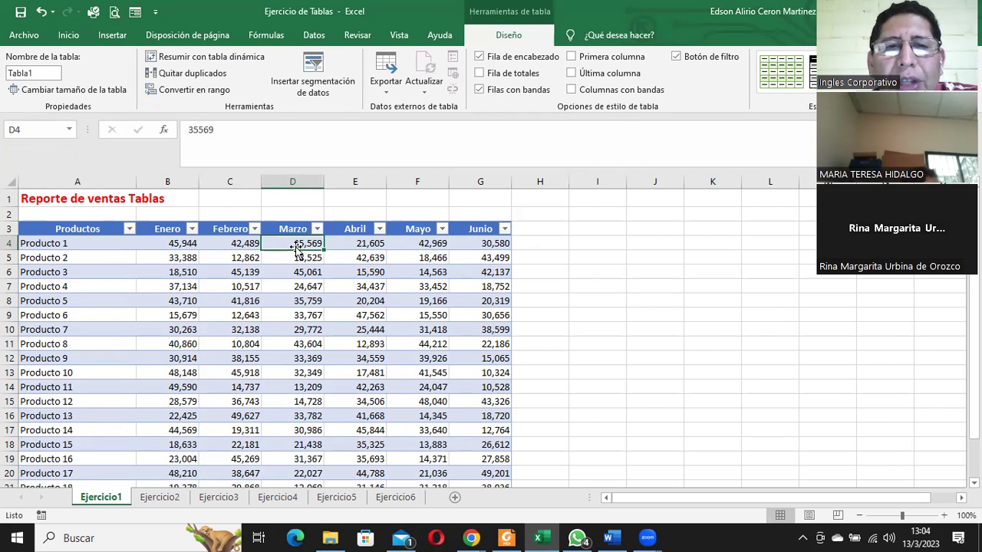
left_click(303, 269)
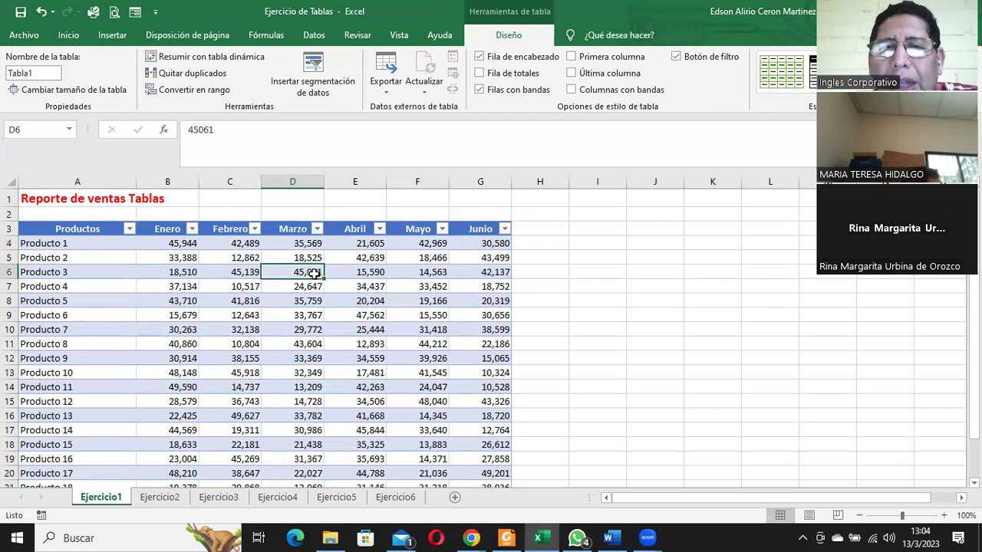
left_click(594, 230)
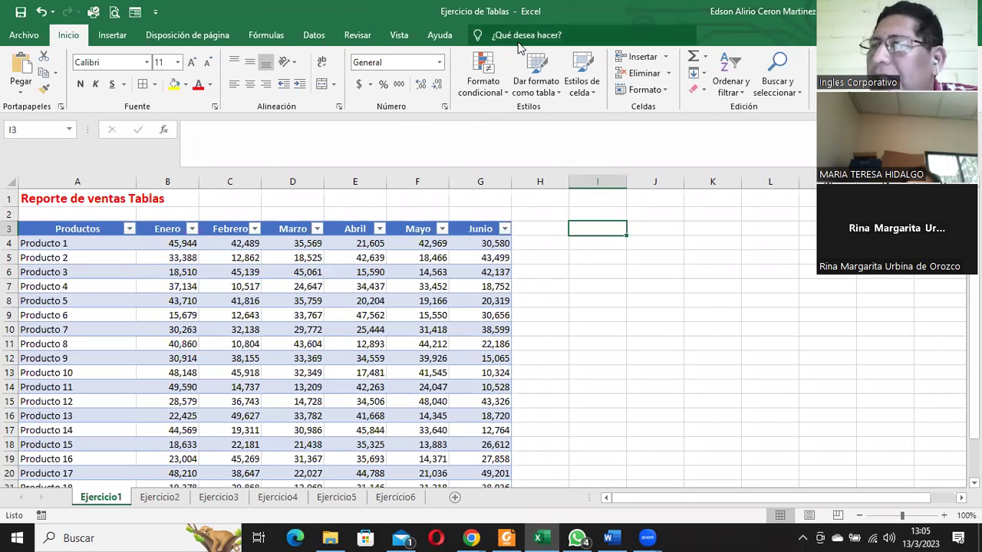
left_click(153, 303)
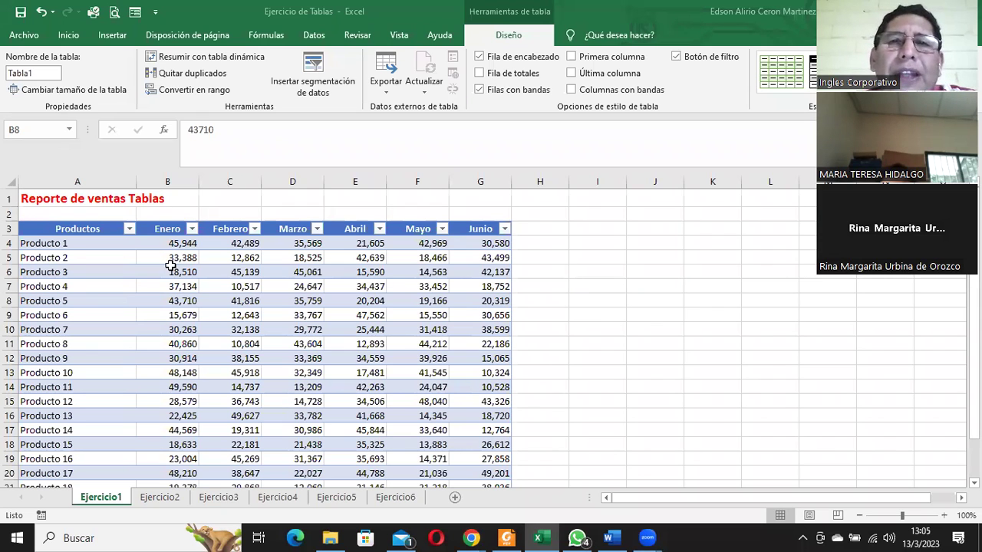
- Close the sales workbook without saving changes
left_click(18, 36)
left_click(53, 400)
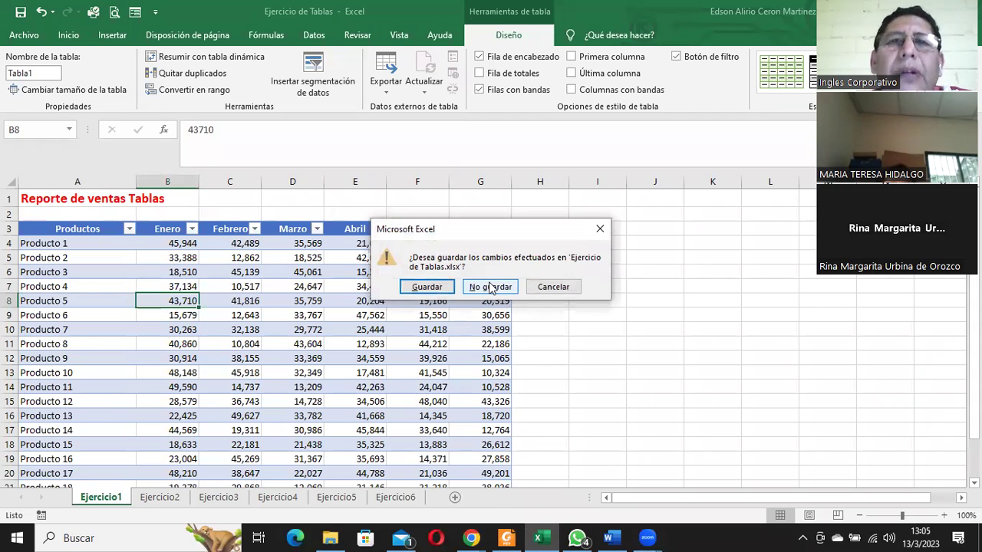
left_click(490, 287)
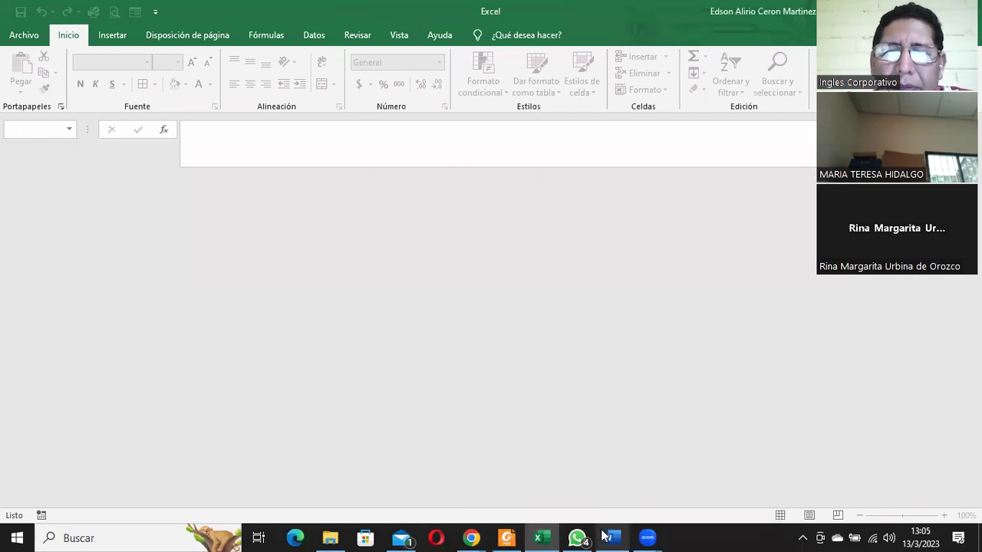
- Choose the Ejercicio de Tablas workbook and bring the Excel window to the front
mouse_move(648, 535)
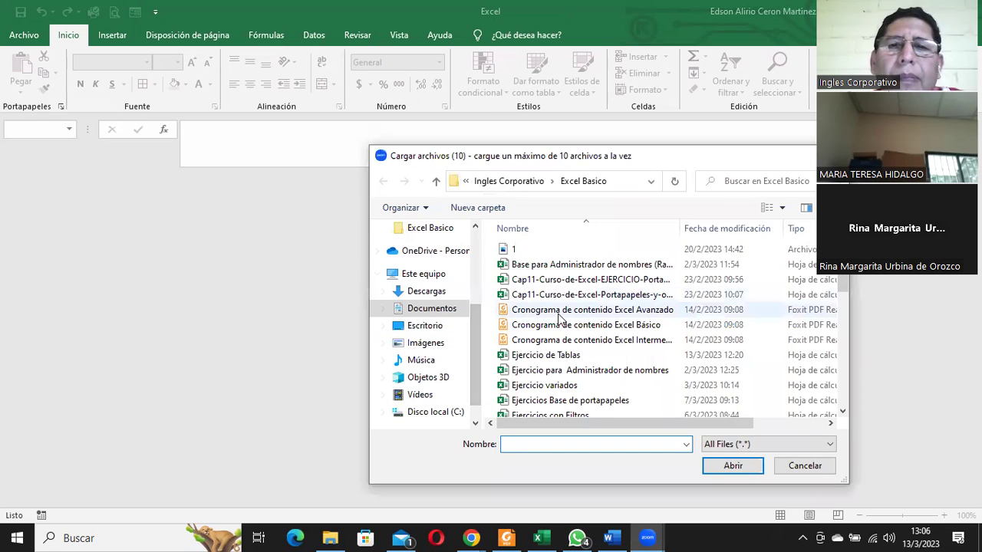
double_click(577, 357)
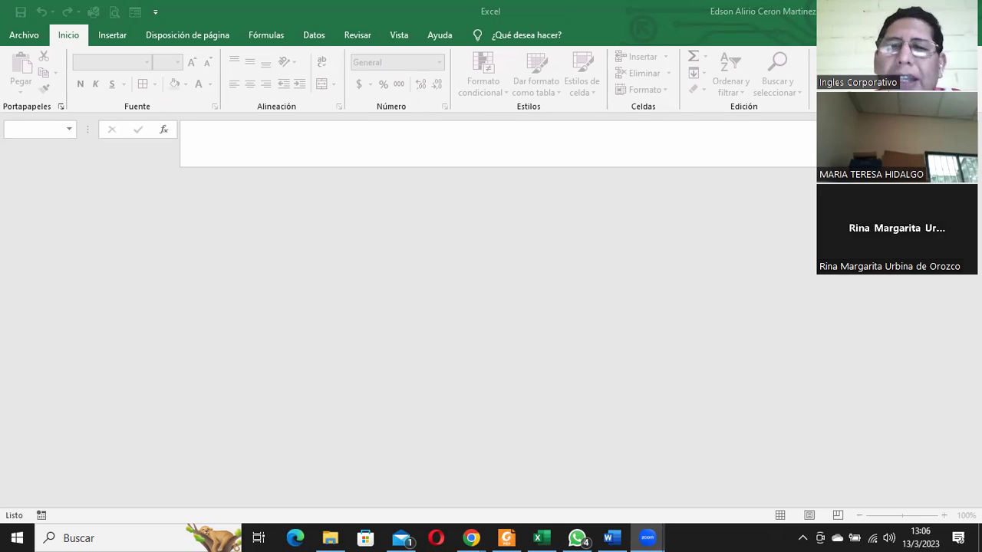
left_click(865, 278)
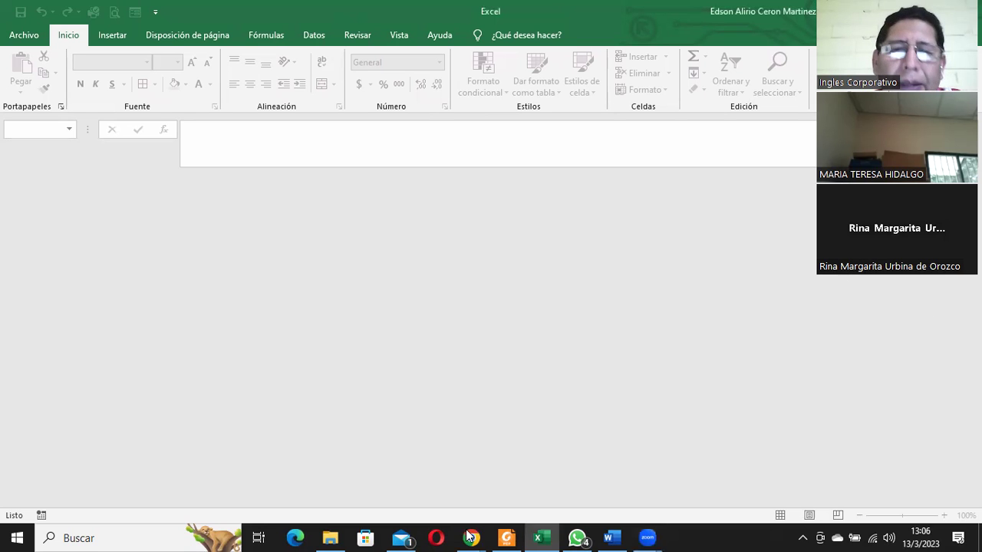
- Reopen Ejercicio de Tablas from recent files and start Insertar > Tabla on $A$3:$G$23 with headers
left_click(24, 38)
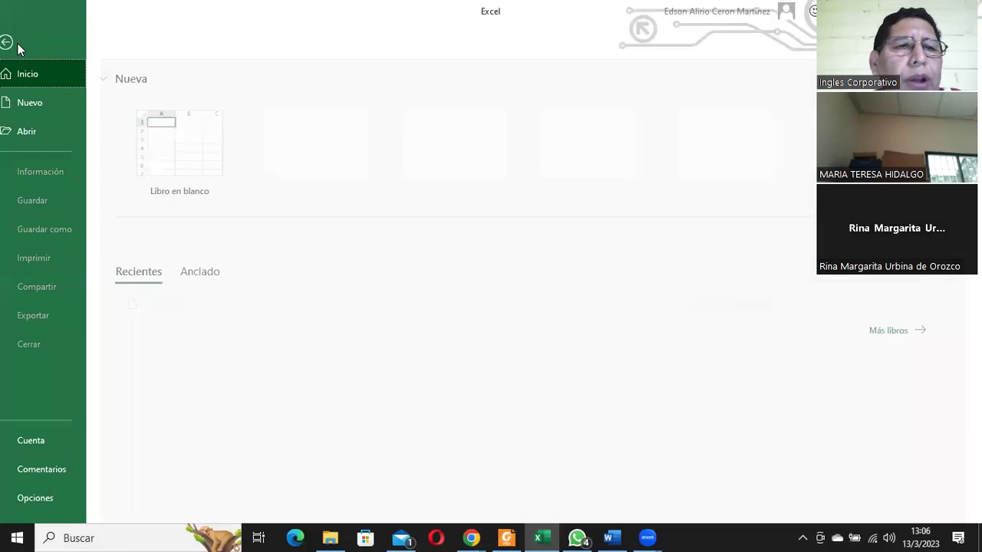
left_click(192, 340)
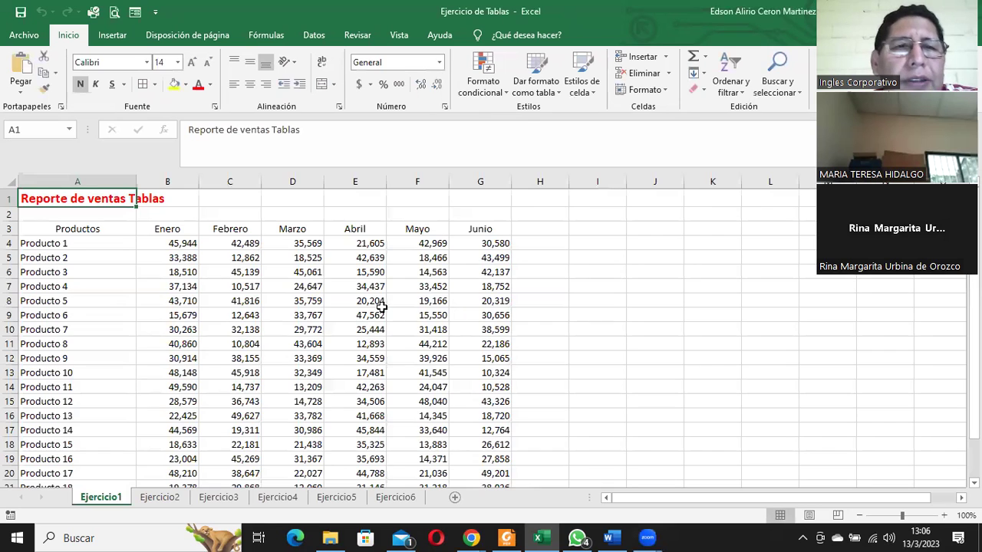
left_click(65, 243)
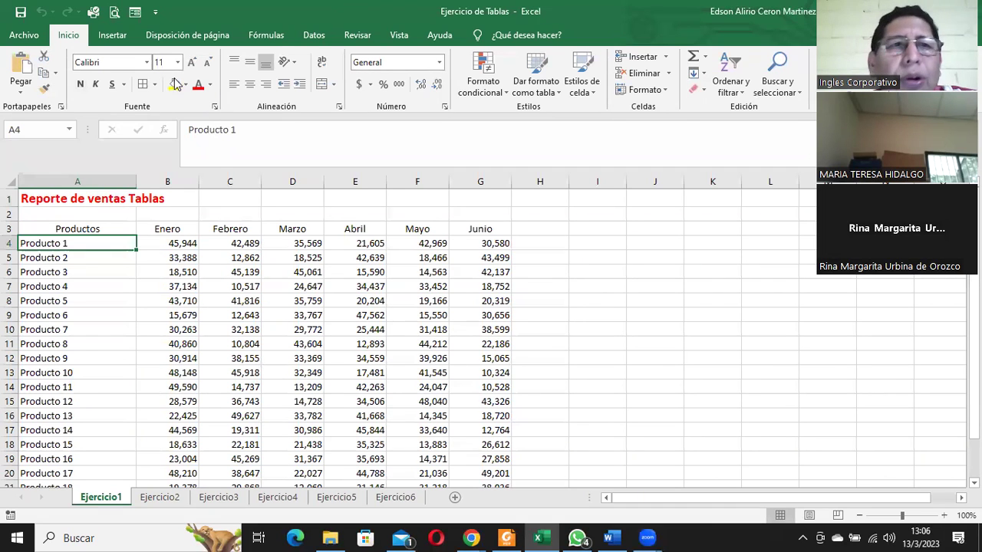
left_click(113, 36)
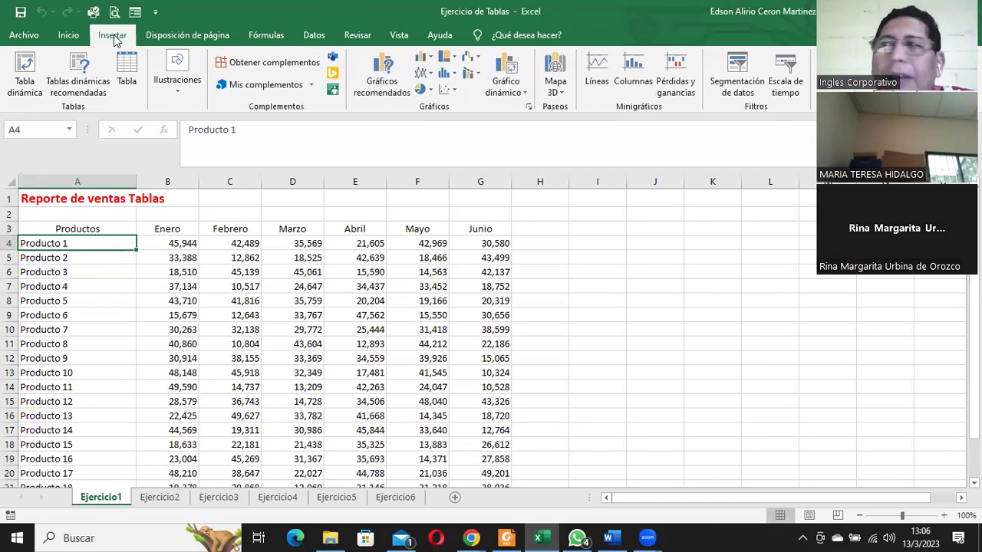
left_click(127, 73)
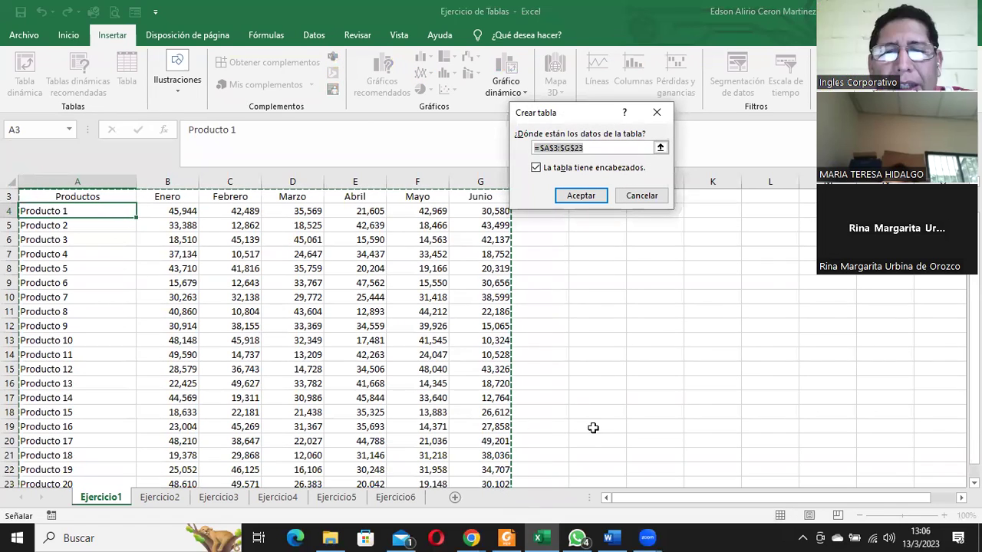
scroll(593, 427, "down", 1)
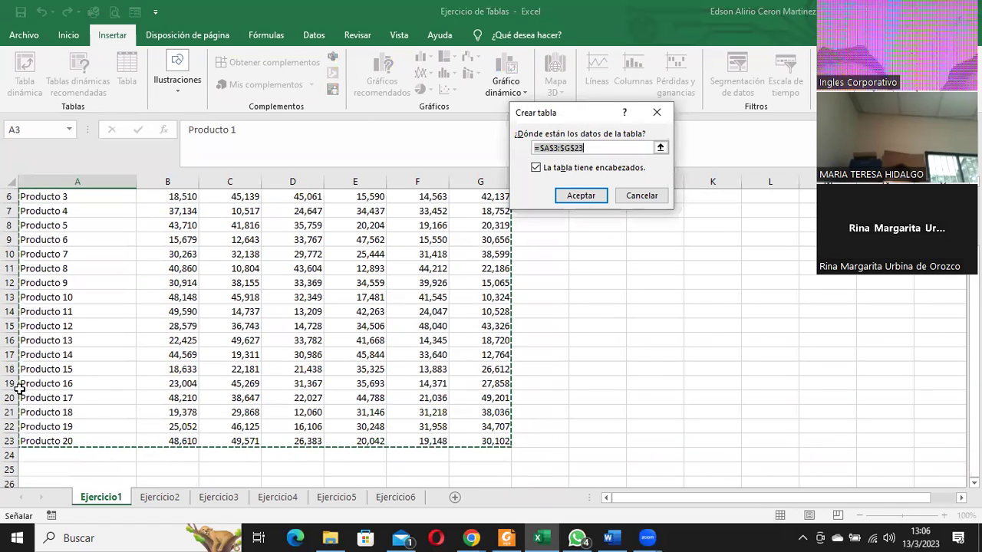
scroll(38, 234, "up", 2)
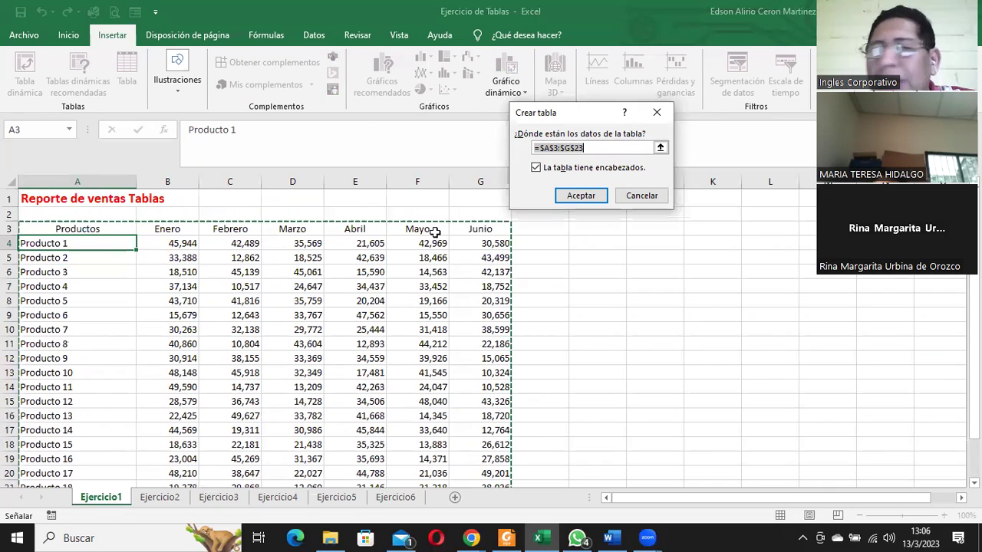
- Confirm creating Tabla1 from A3:G23 with headers, then select cells inside the new table
left_click(580, 197)
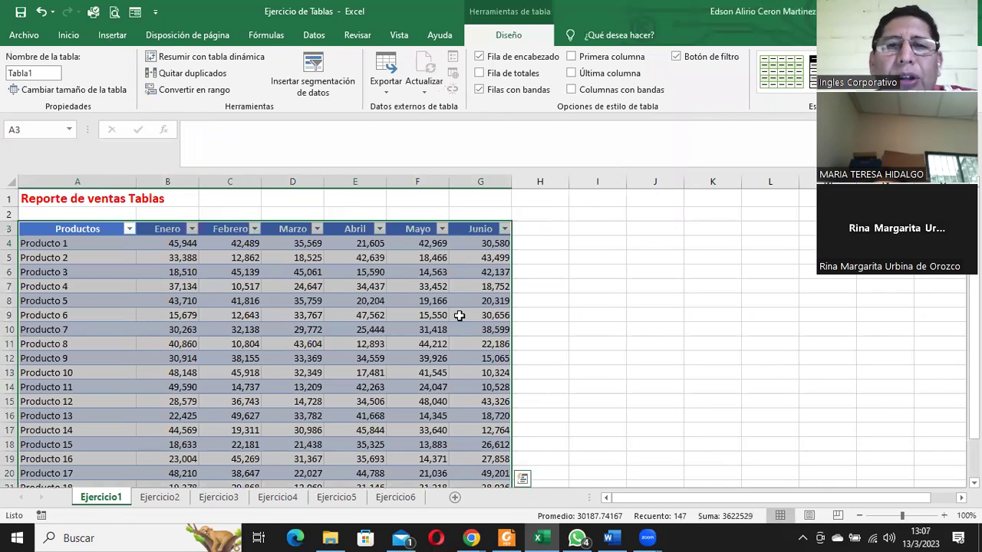
left_click(161, 261)
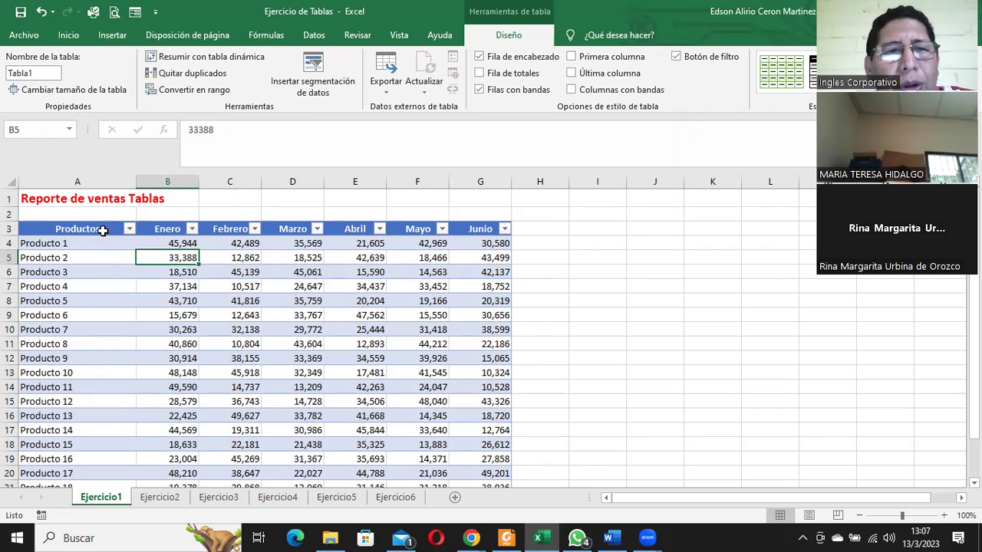
left_click(100, 231)
left_click(288, 300)
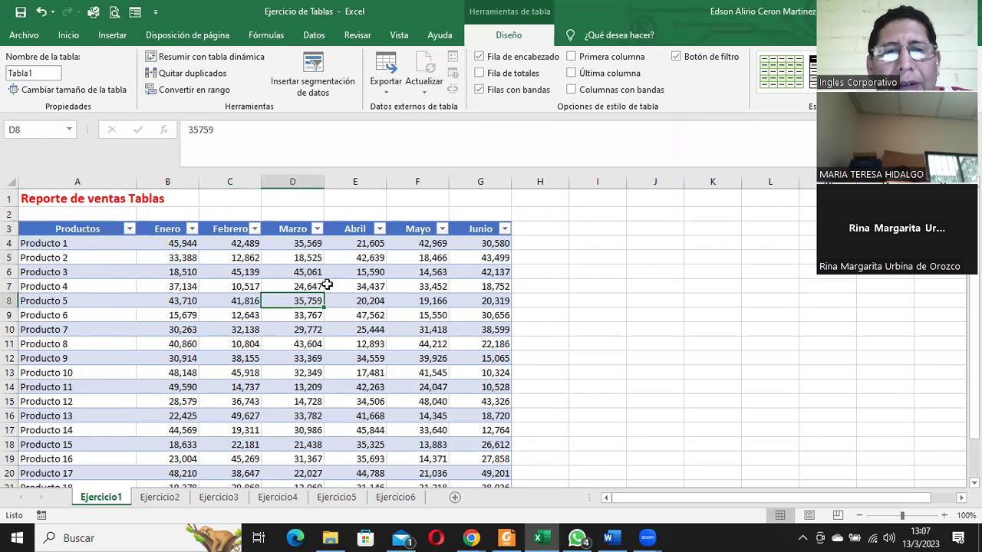
left_click(403, 270)
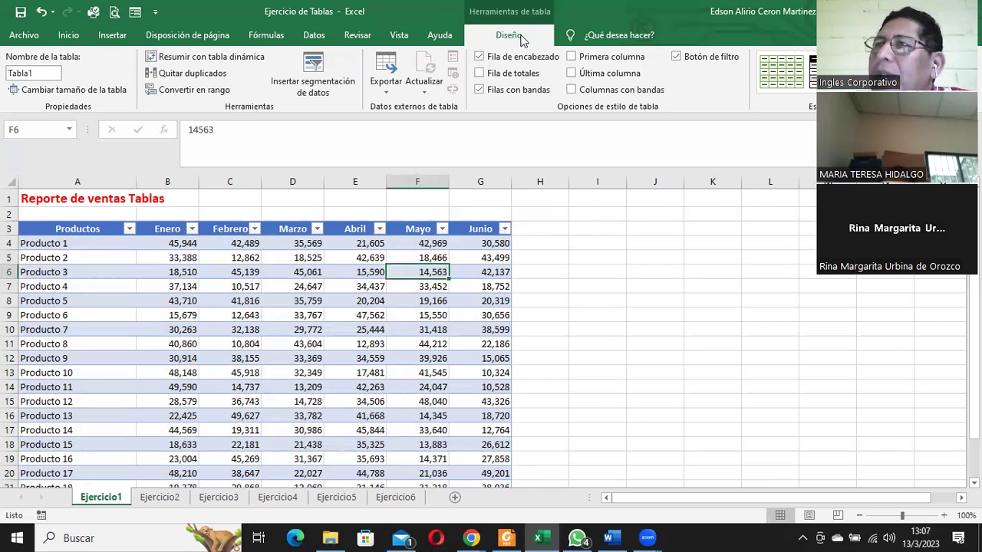
left_click(637, 241)
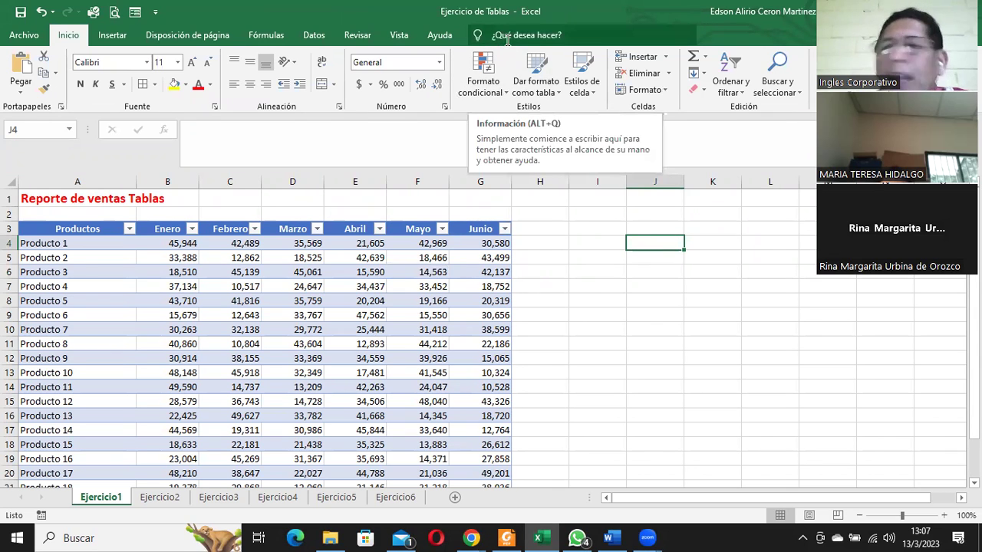
left_click(359, 255)
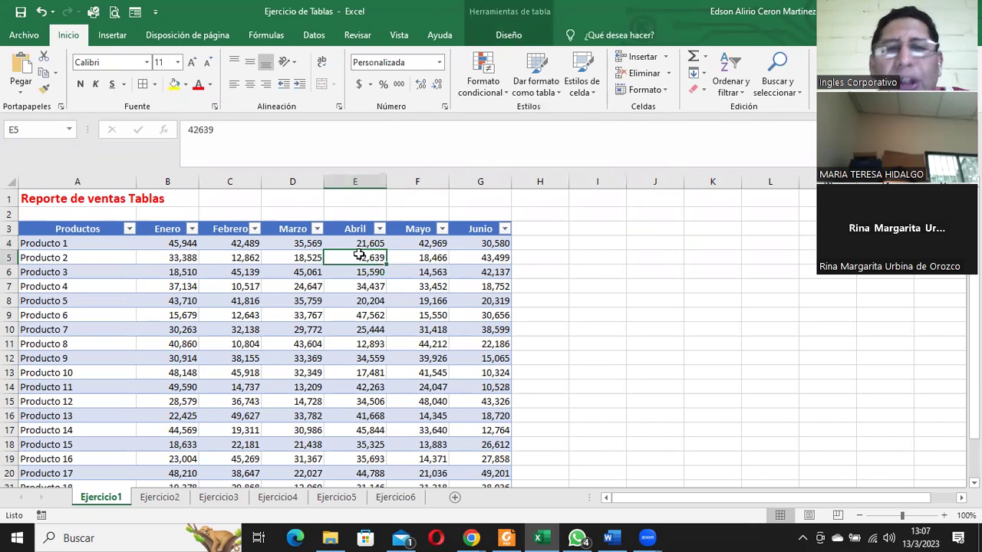
left_click(519, 35)
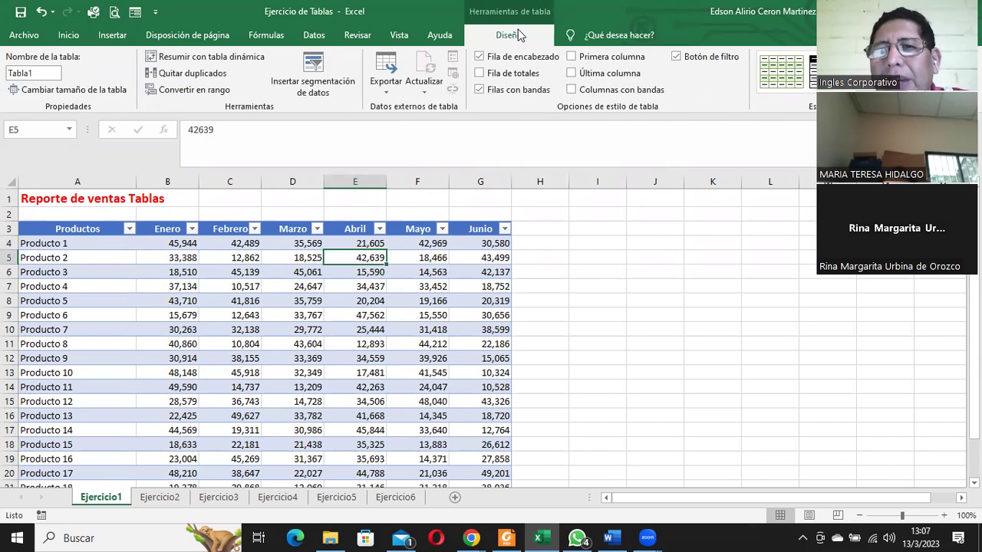
left_click(222, 341)
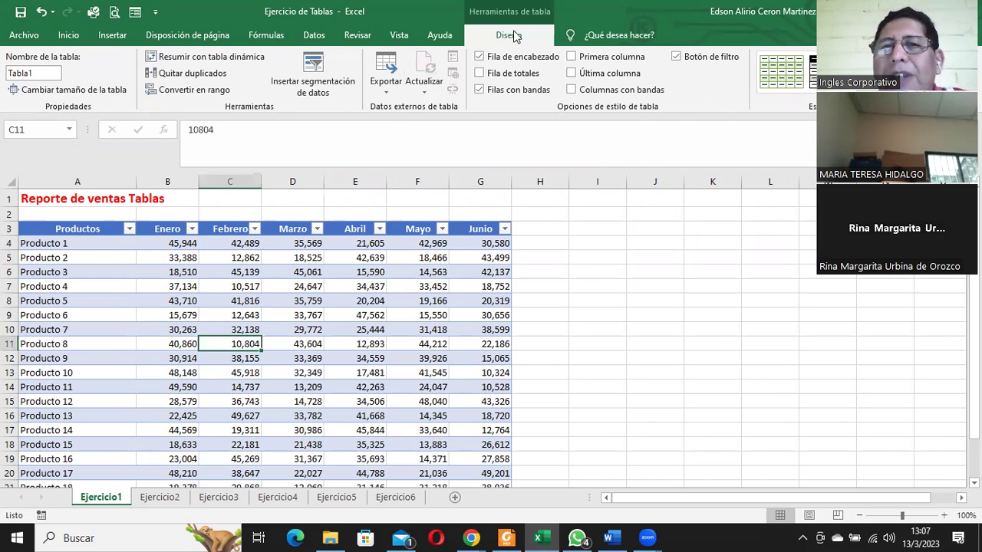
left_click(585, 232)
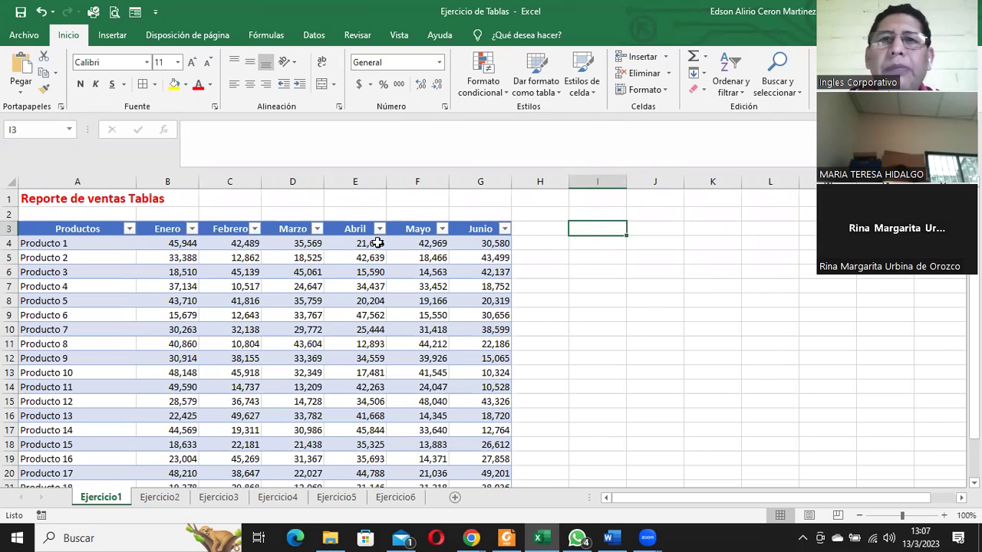
left_click(66, 228)
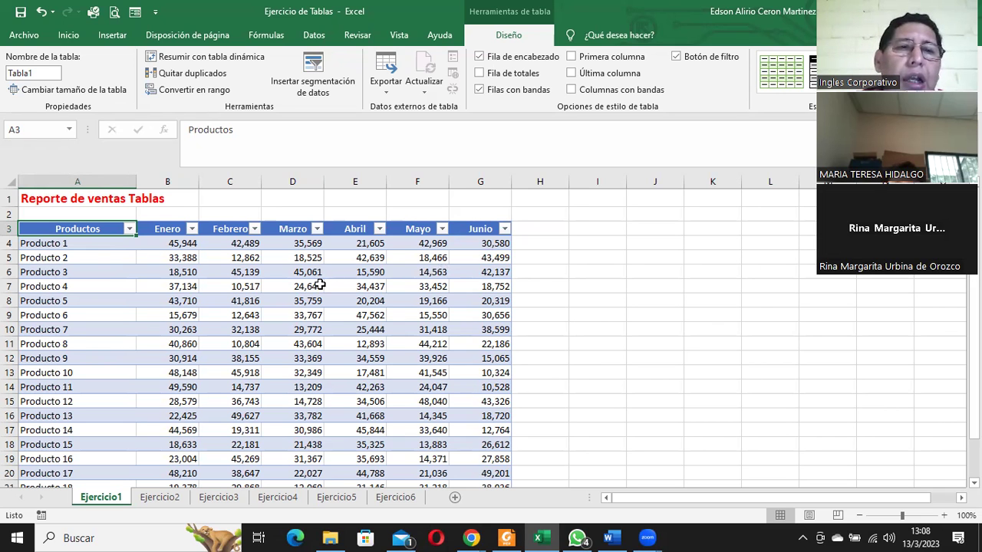
scroll(319, 284, "down", 1)
scroll(319, 283, "up", 1)
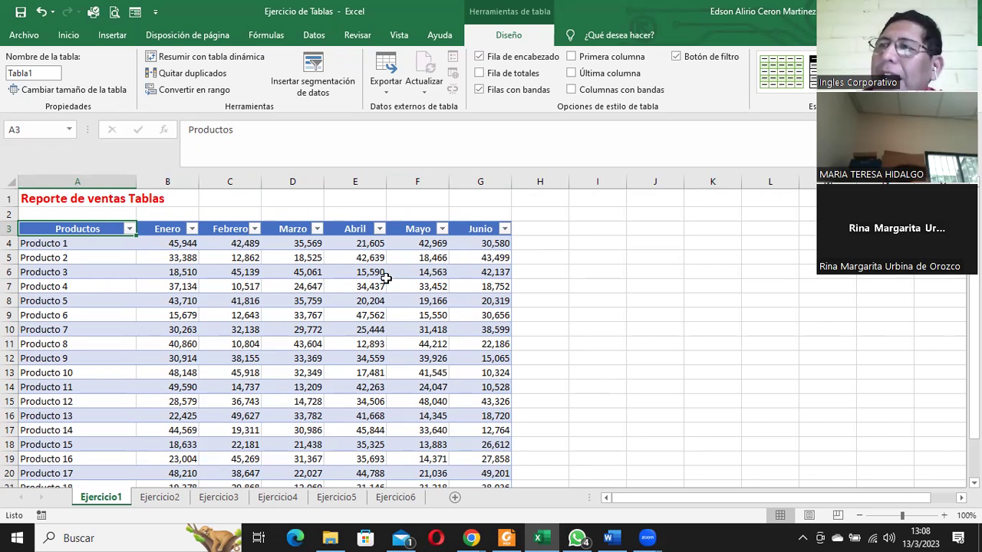
scroll(376, 295, "down", 2)
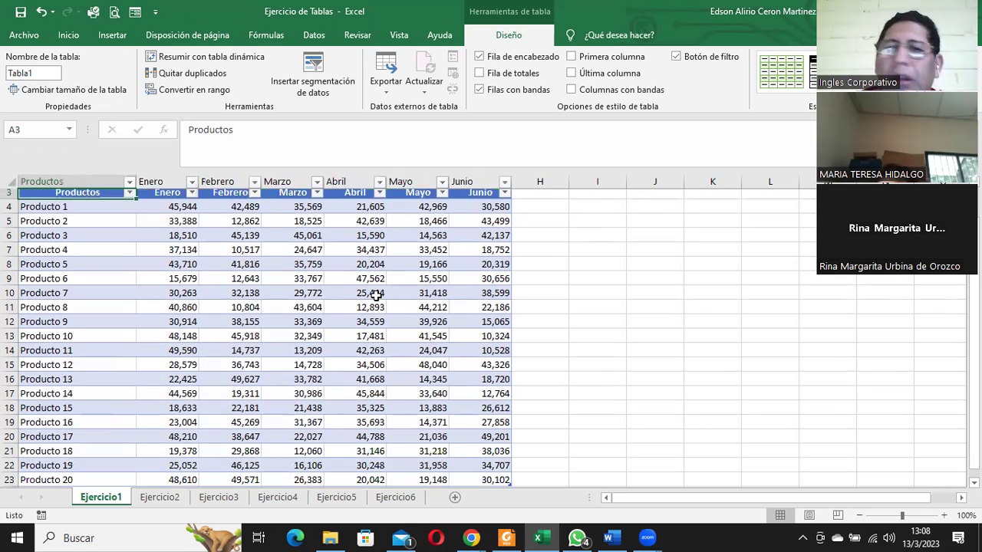
scroll(375, 295, "down", 2)
scroll(373, 296, "down", 1)
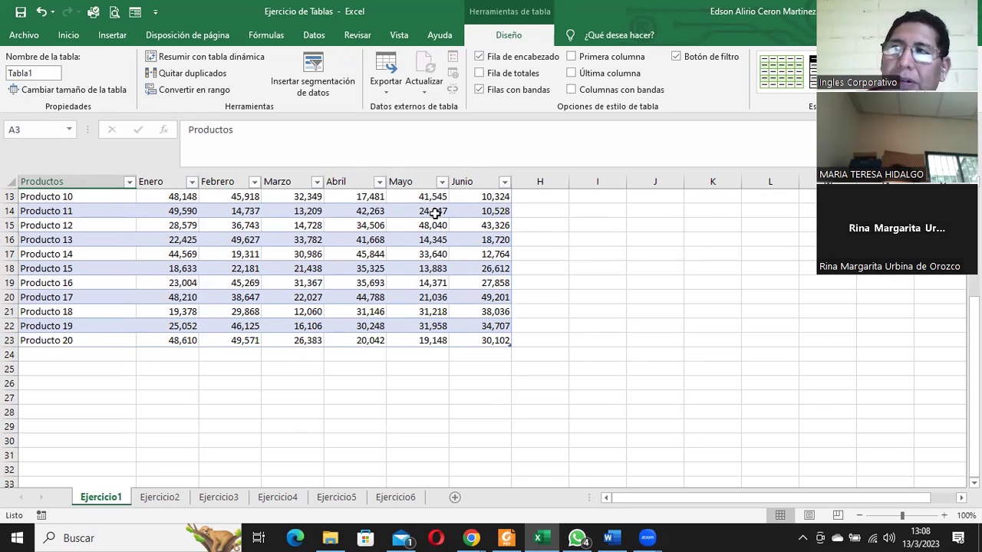
scroll(434, 214, "up", 4)
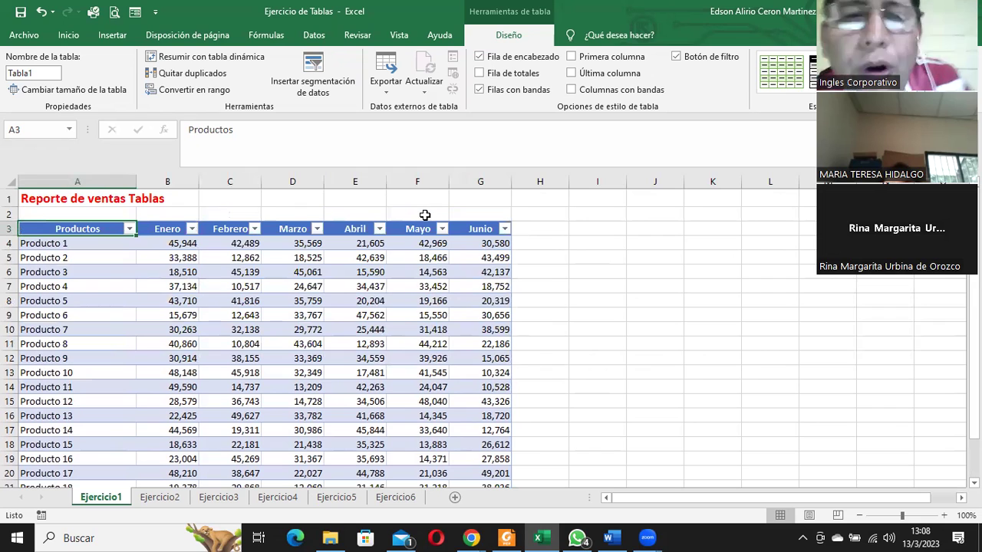
left_click(361, 258)
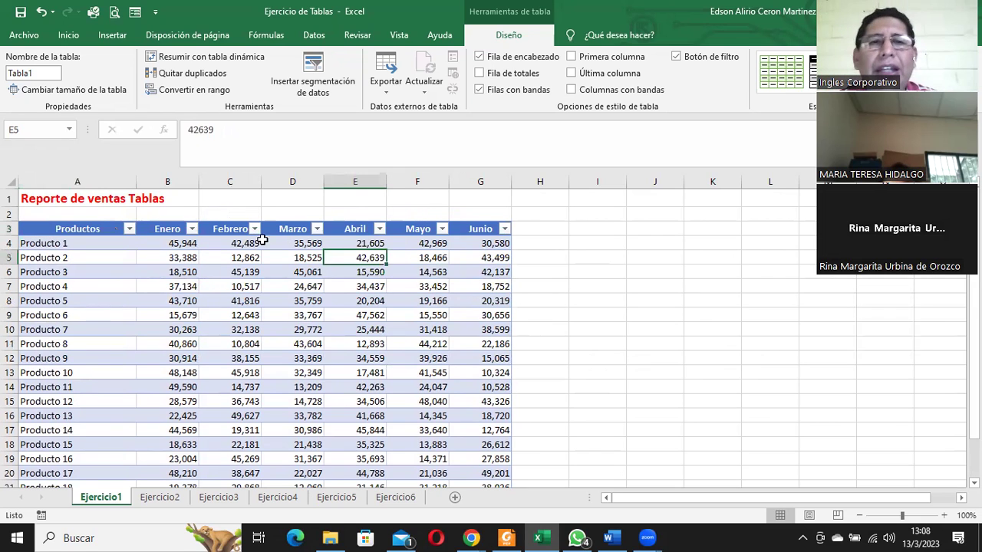
left_click(34, 72)
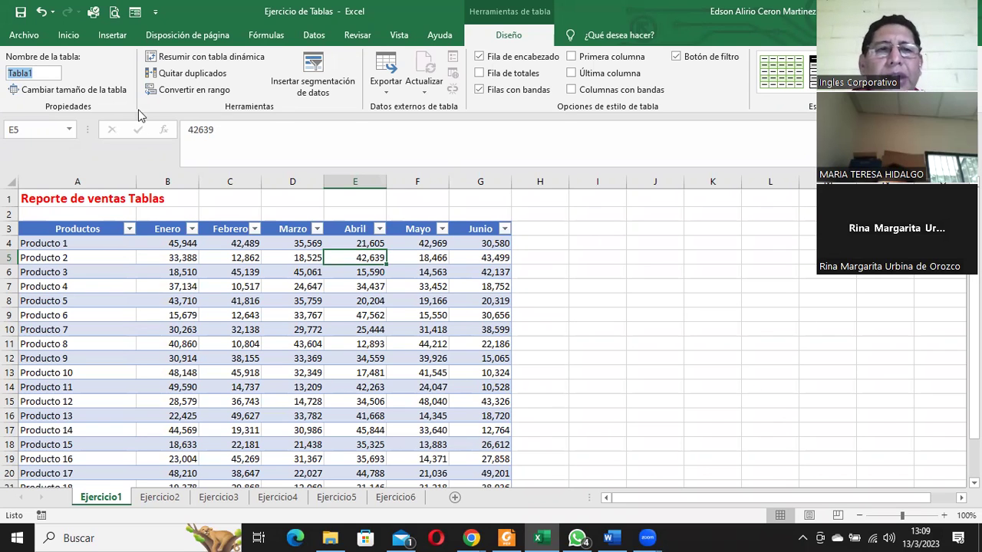
- Select the whole table and drag it right so it occupies E3:K23
left_click(190, 243)
mouse_move(730, 497)
left_mouse_down()
mouse_move(658, 516)
mouse_move(610, 484)
left_mouse_up()
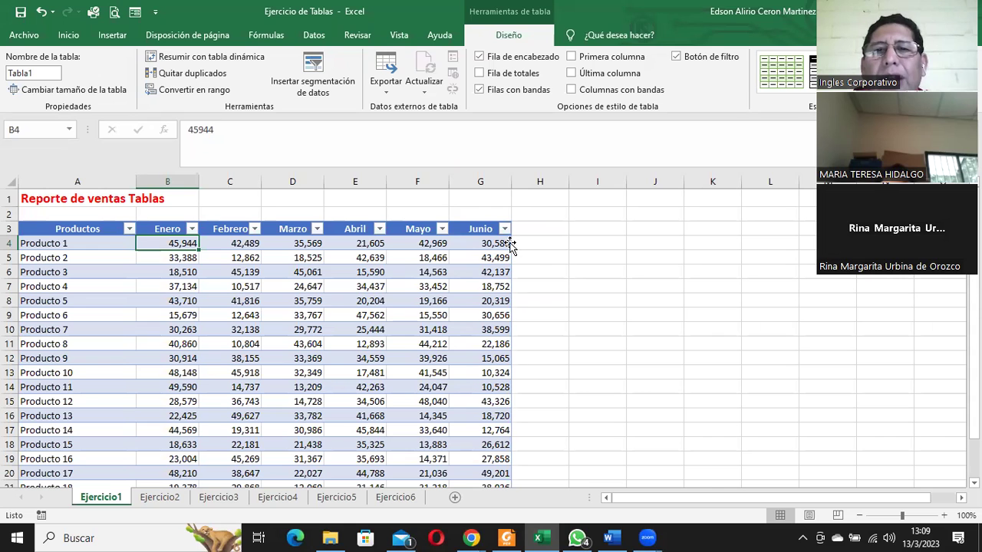
key("ctrl+a")
left_click_drag(518, 242, 728, 254)
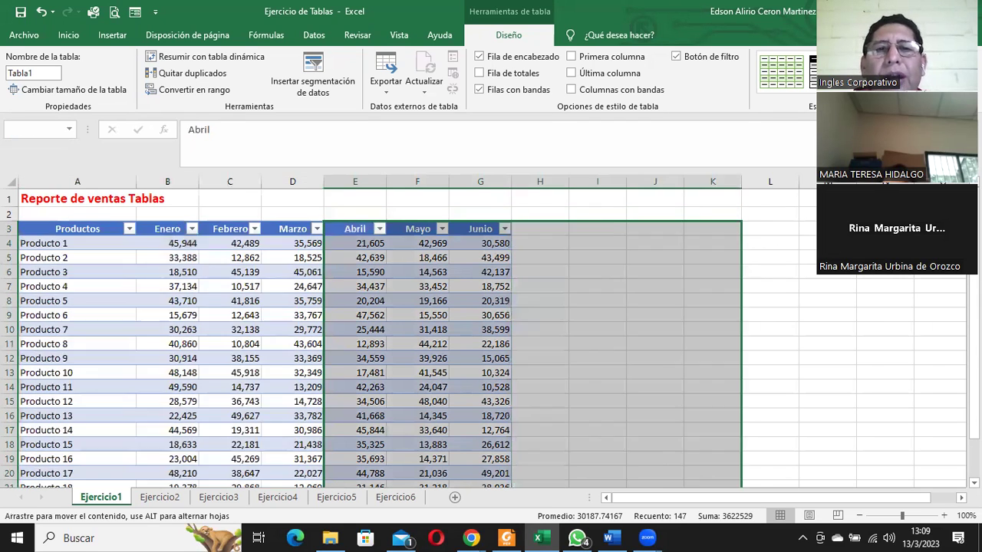
left_click(827, 272)
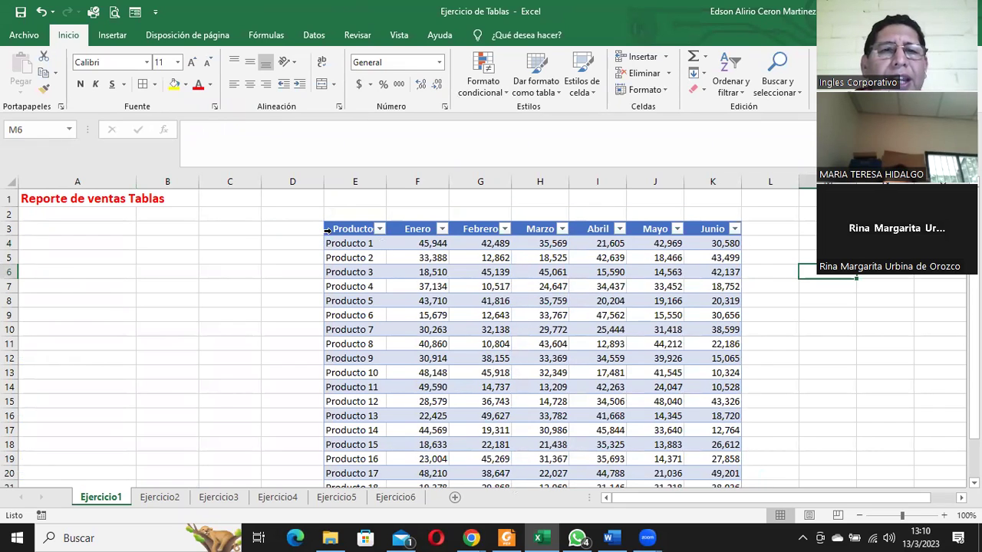
- Select the whole table again and drag it back left to C3:I23
left_click(330, 243)
key("ctrl+a")
key("ctrl+a")
left_click_drag(325, 256, 218, 266)
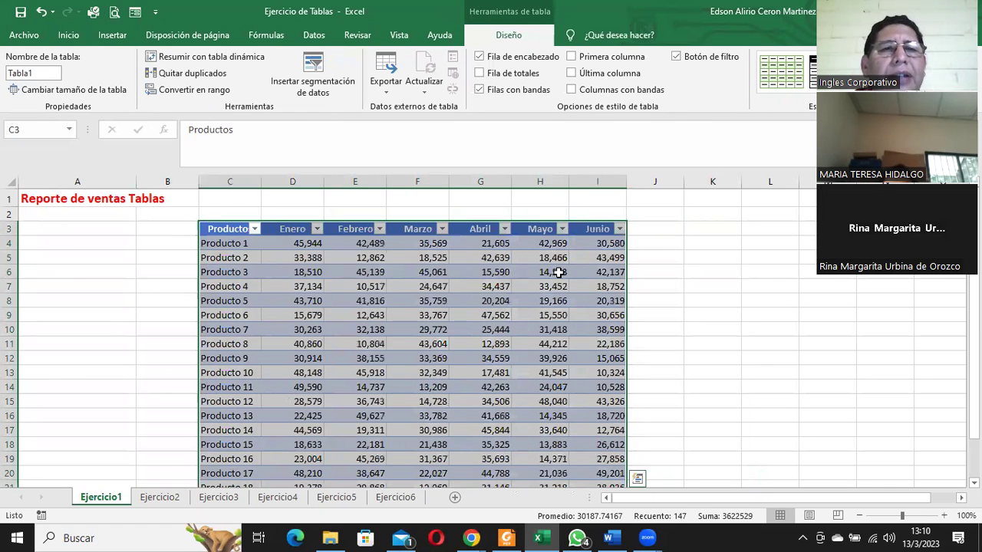
left_click(643, 272)
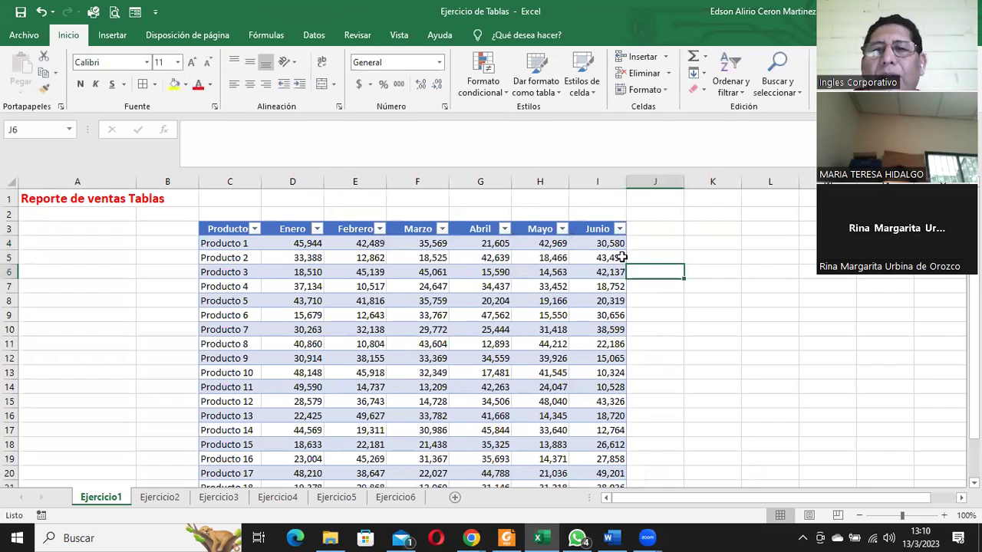
left_click(621, 258)
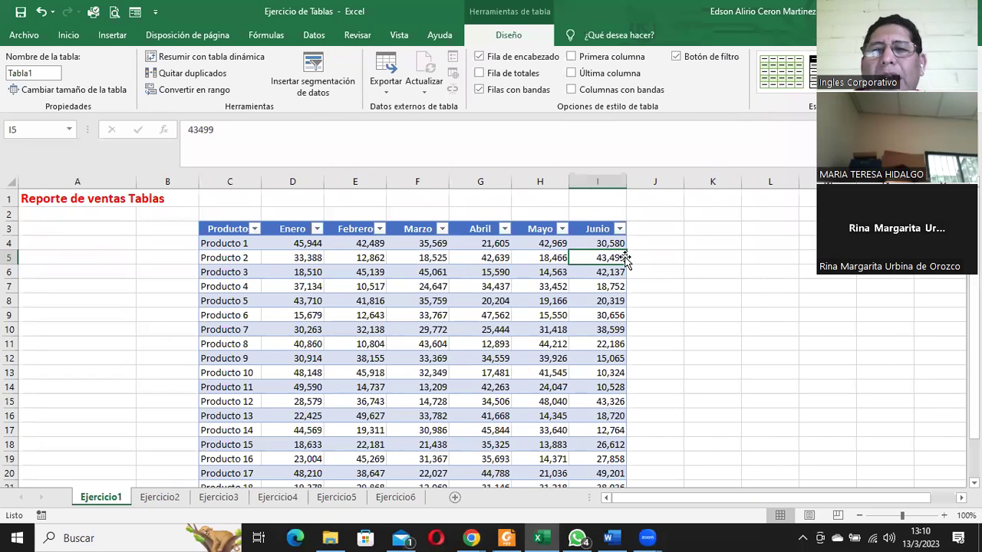
left_click_drag(625, 260, 682, 262)
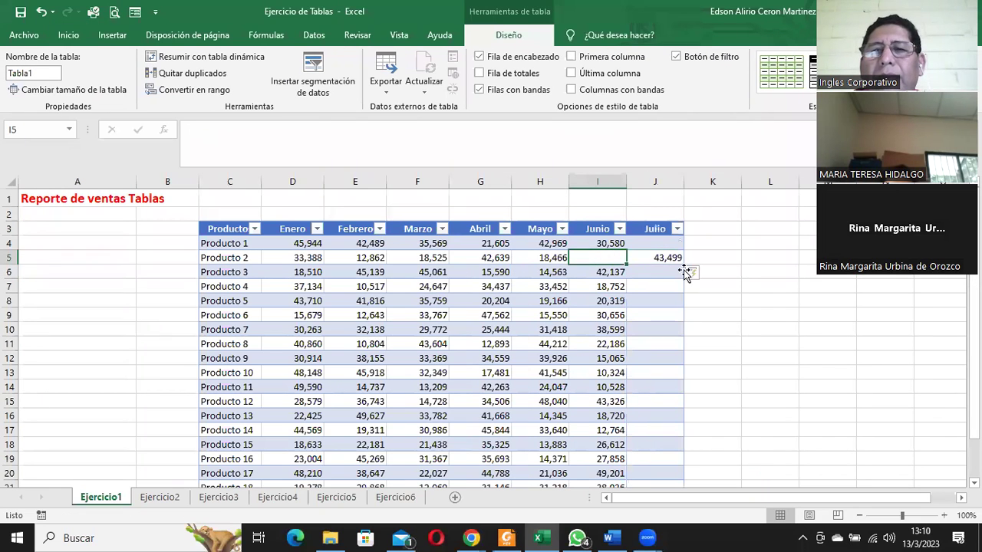
key("ctrl+z")
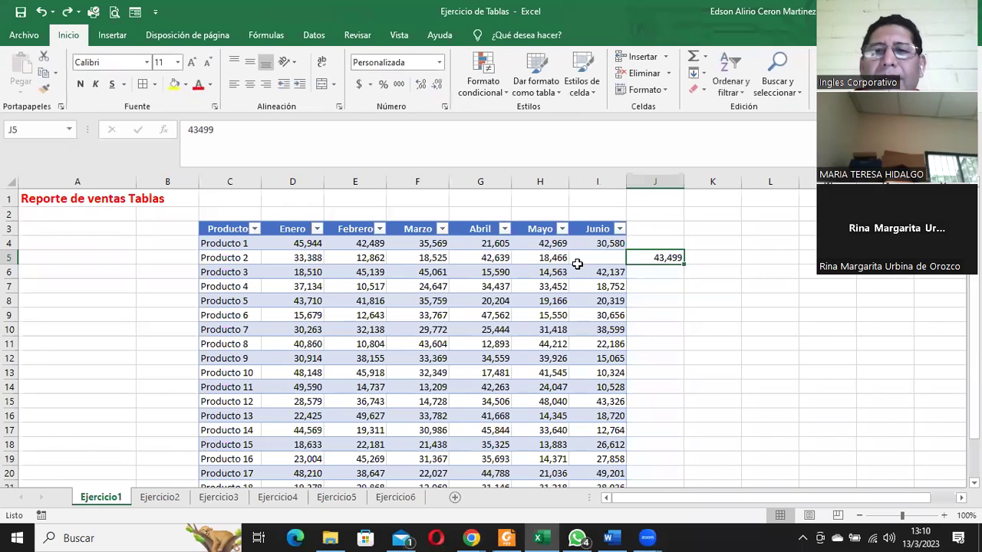
left_click(579, 268)
key("ctrl+z")
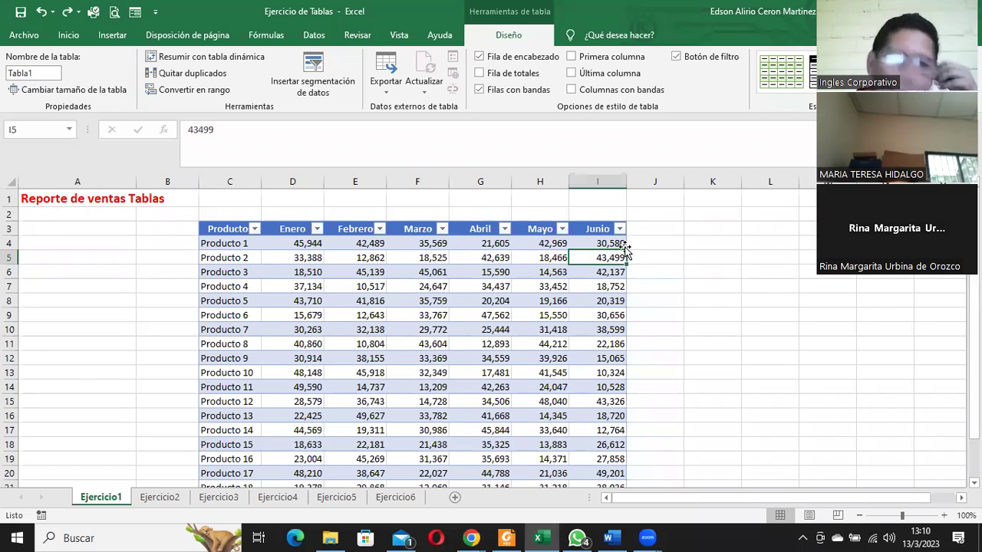
mouse_move(625, 249)
left_mouse_down()
mouse_move(664, 269)
mouse_move(579, 273)
left_mouse_up()
left_click(589, 243)
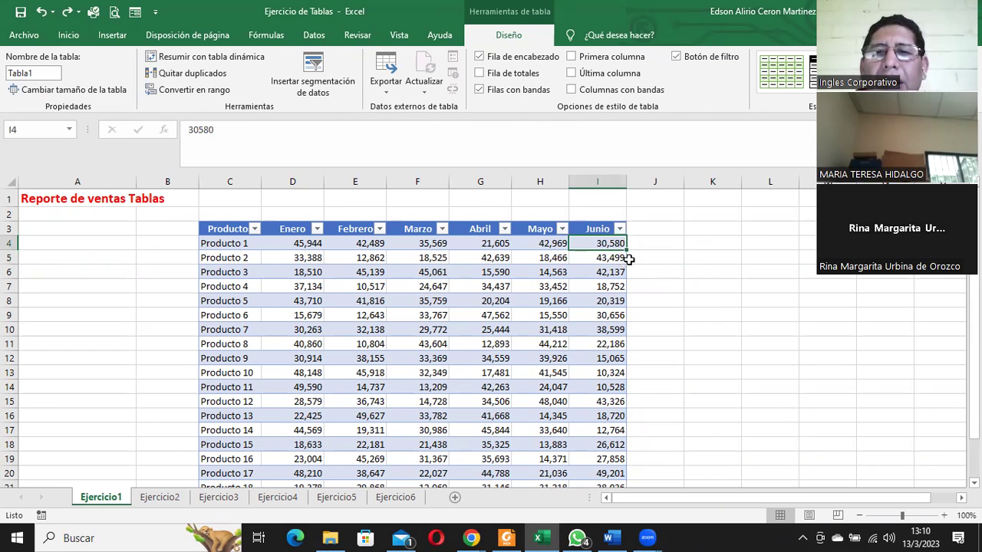
- Select the table range and drag it right and one row up into F2:L22
mouse_move(224, 234)
left_mouse_down()
mouse_move(585, 481)
mouse_move(587, 458)
left_mouse_up()
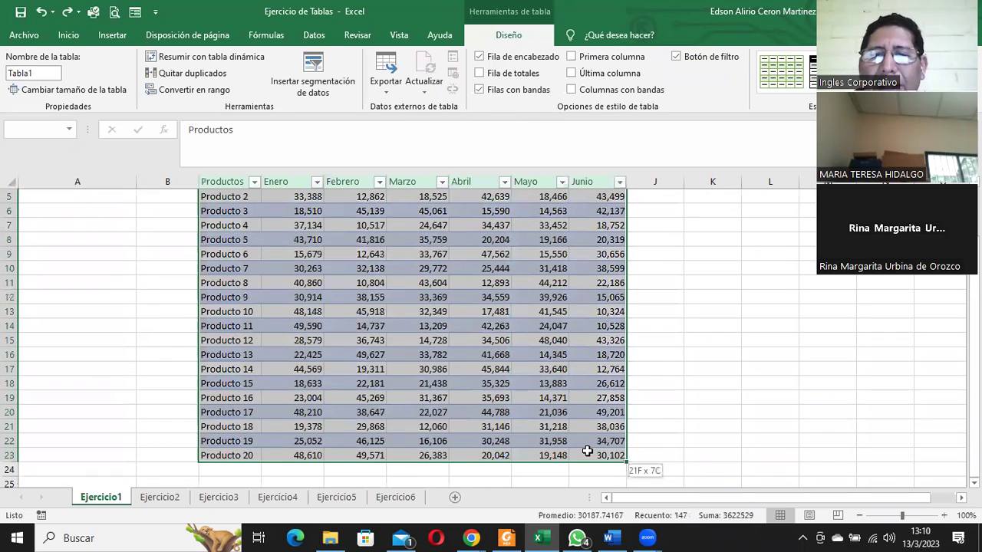
left_click_drag(625, 270, 763, 262)
left_click(851, 316)
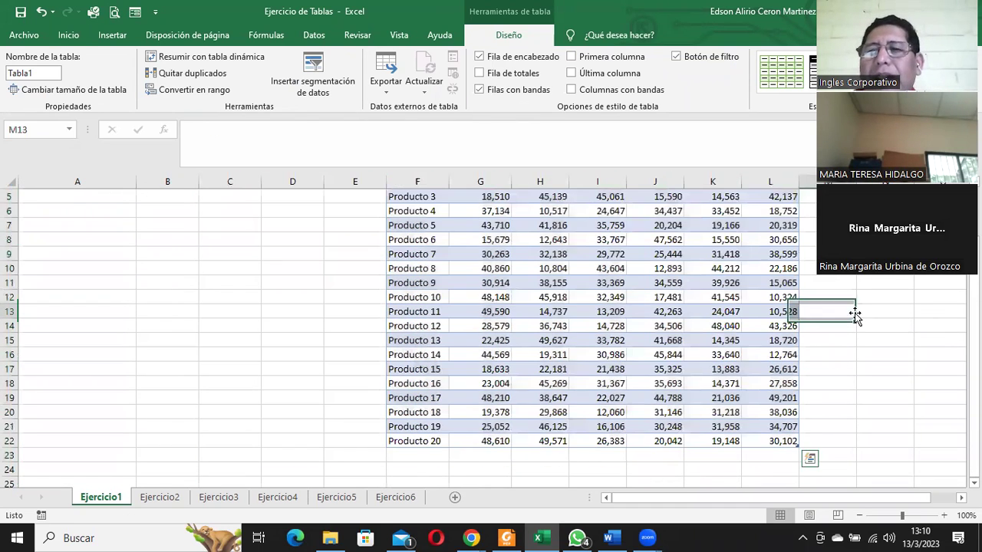
scroll(851, 282, "up", 1)
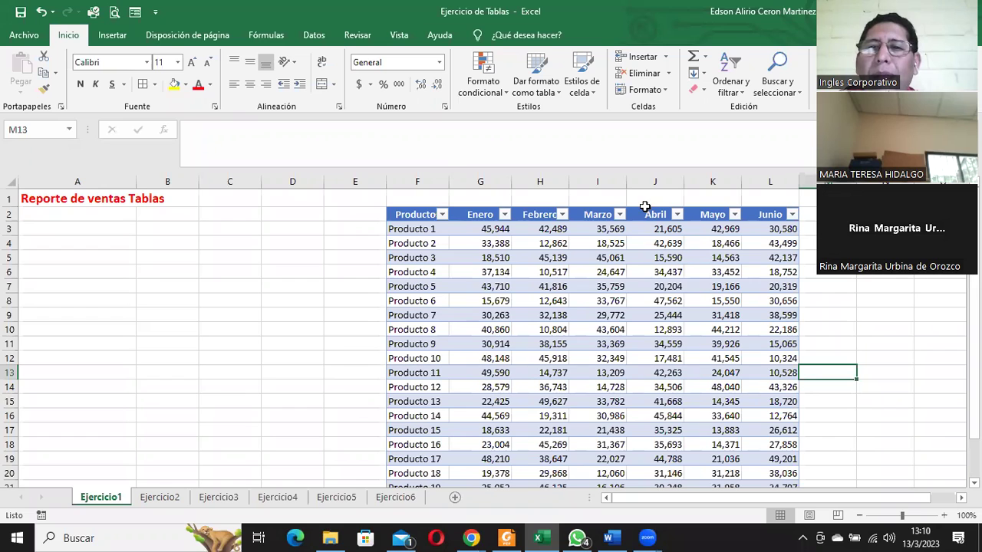
- Move the Abril column so it sits before Marzo
left_click_drag(645, 209, 592, 213)
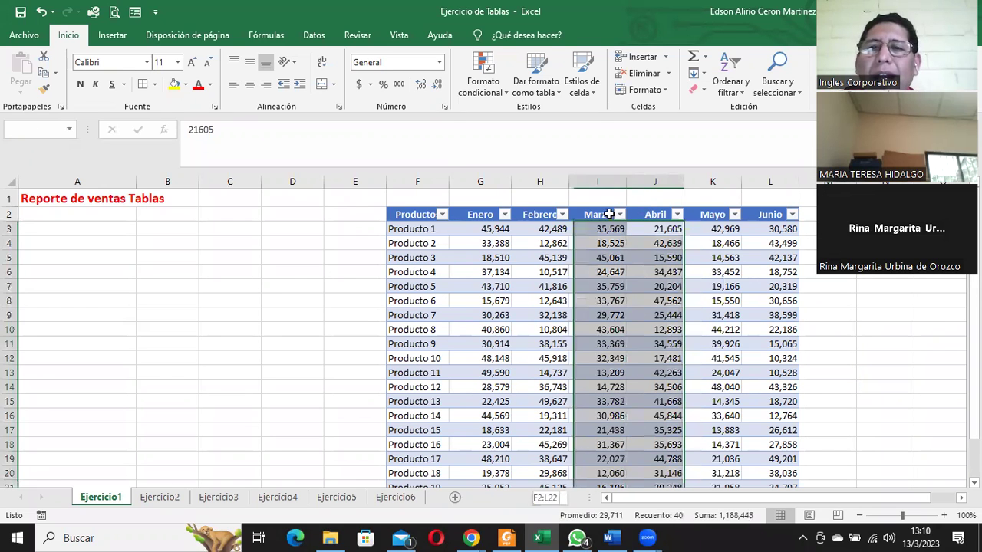
left_click(651, 216)
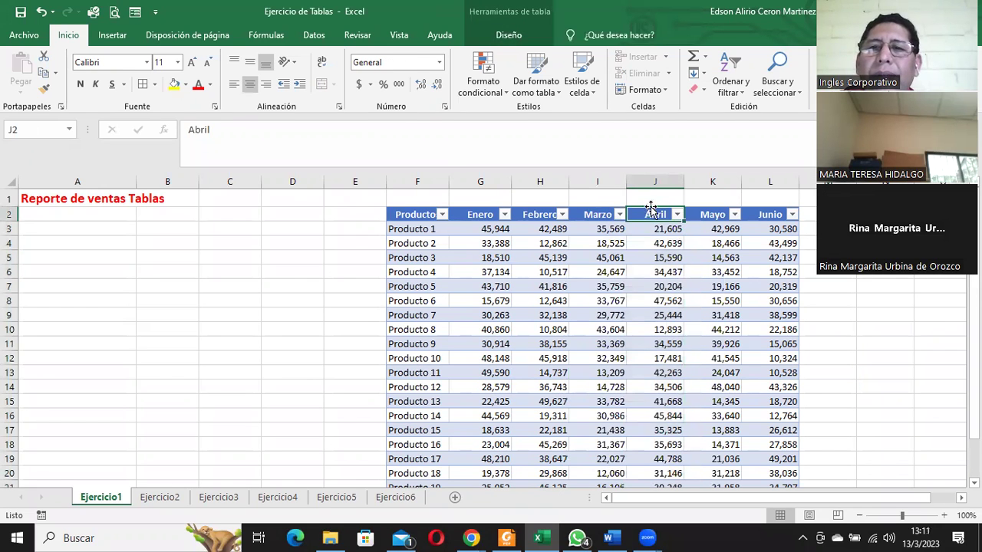
left_click_drag(648, 209, 594, 215)
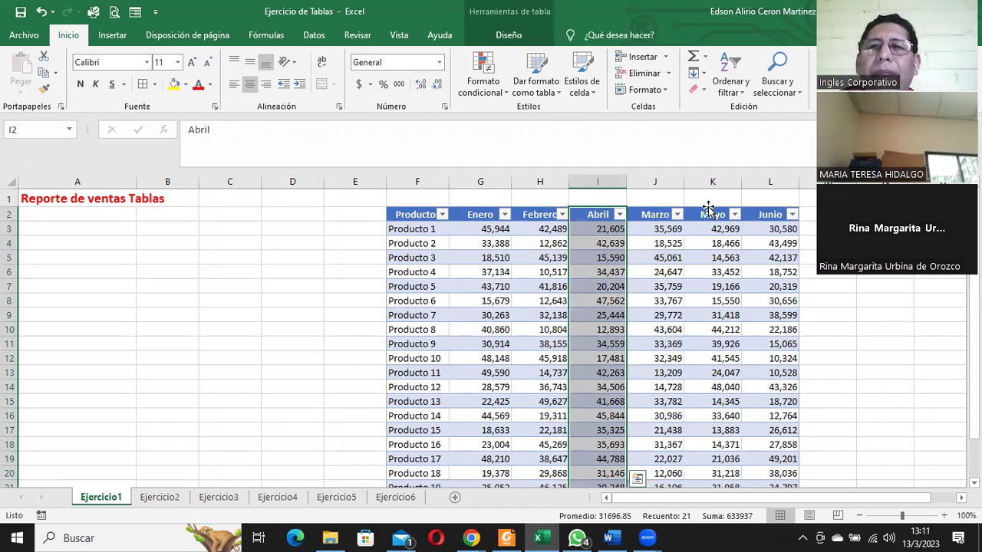
- Shift the whole table one column left into E2:K22
key("ctrl+a")
left_click_drag(707, 207, 646, 207)
left_click(782, 227)
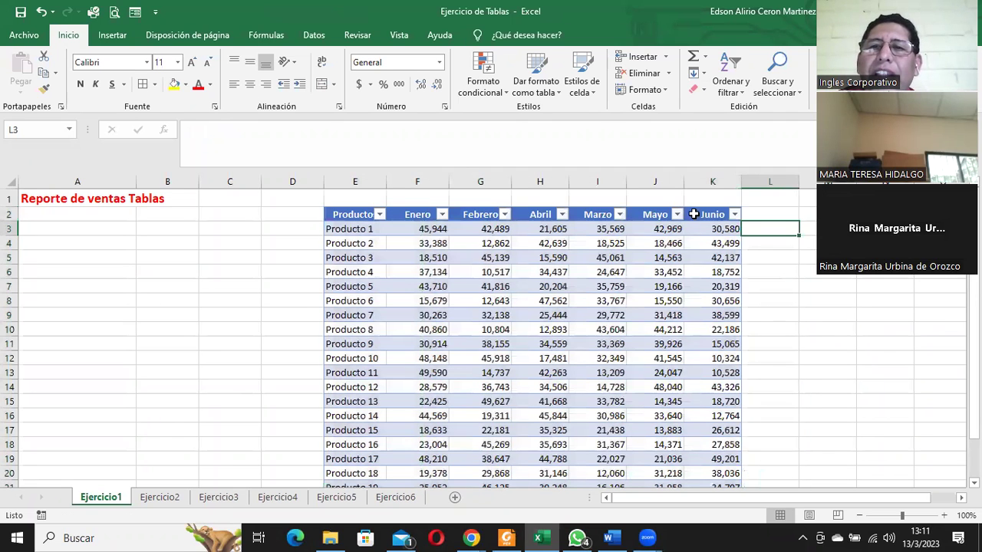
- Move the Mayo column to just after Enero, then select the entire table
left_click(643, 205)
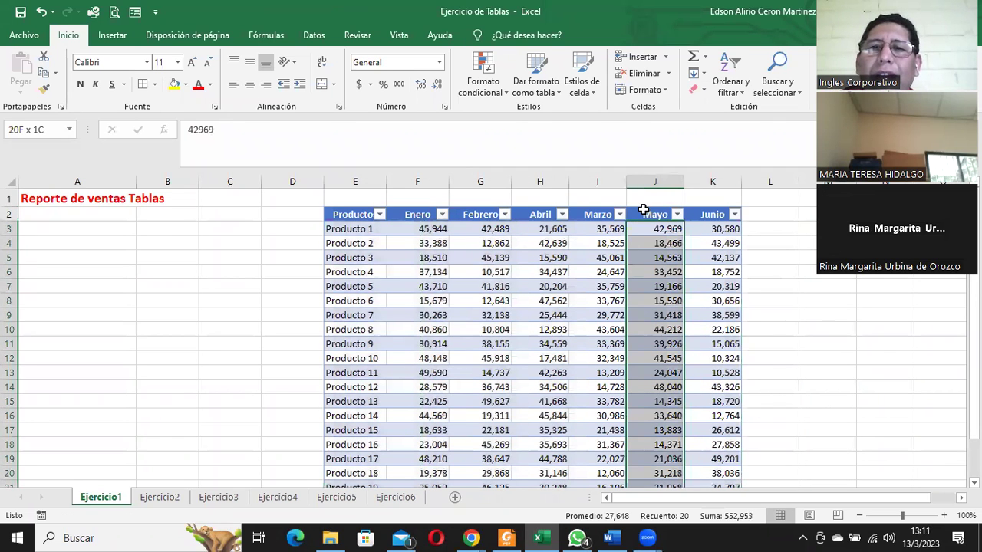
left_click(659, 213)
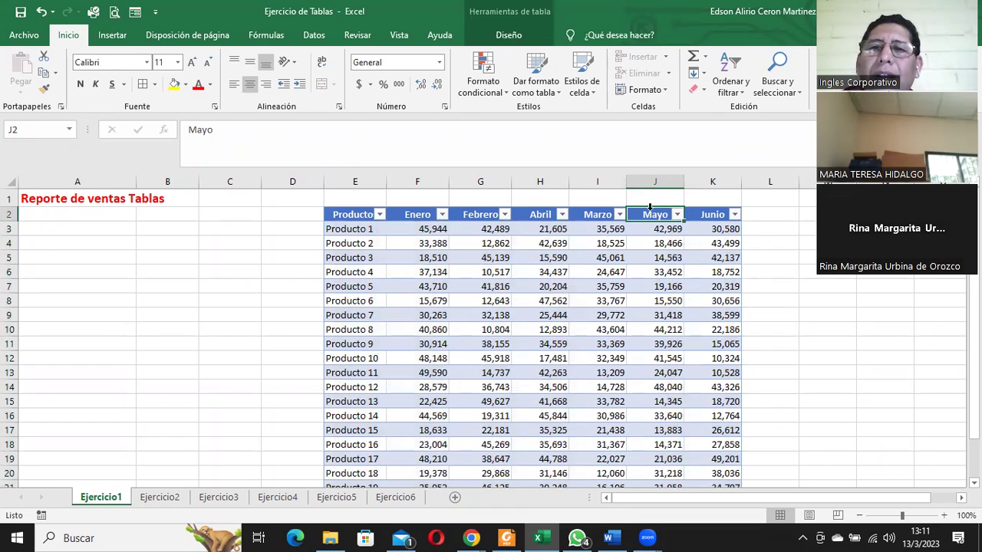
left_click(649, 204)
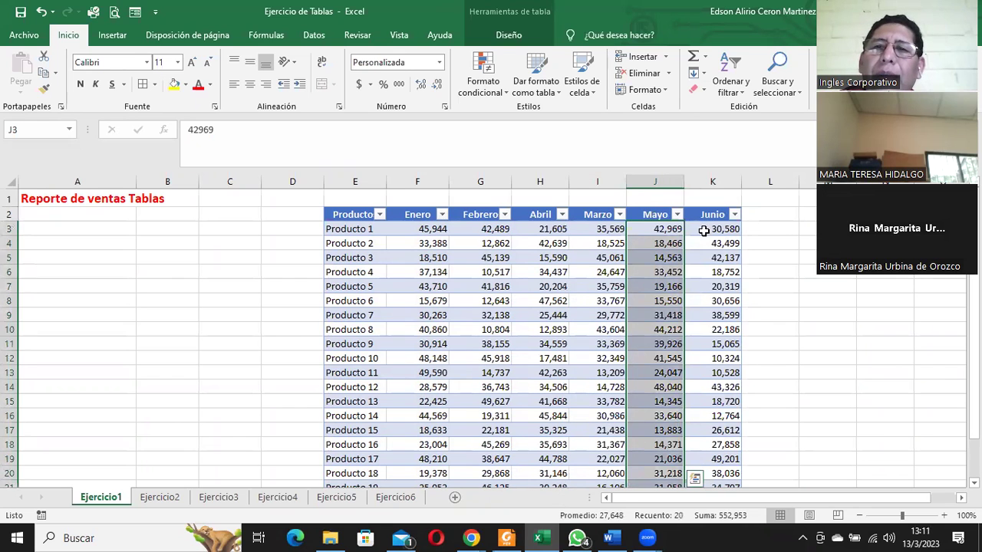
left_click(701, 229)
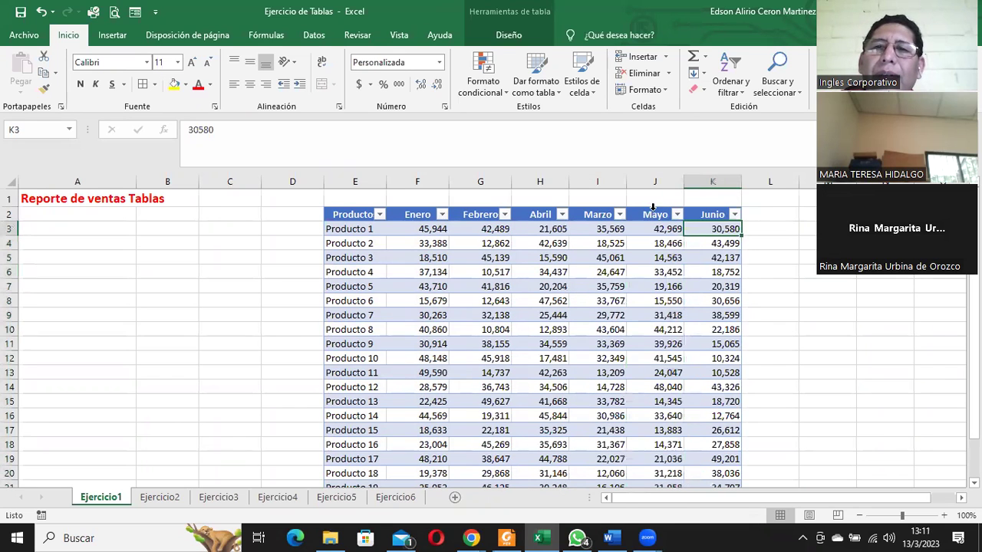
left_click(653, 210)
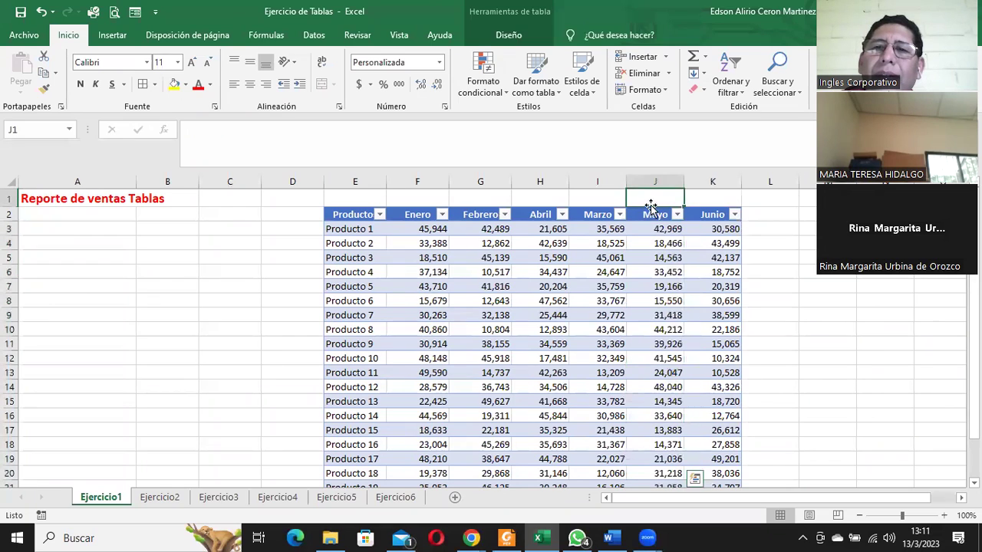
left_click(808, 198)
left_click_drag(656, 206, 594, 209)
left_click(646, 211)
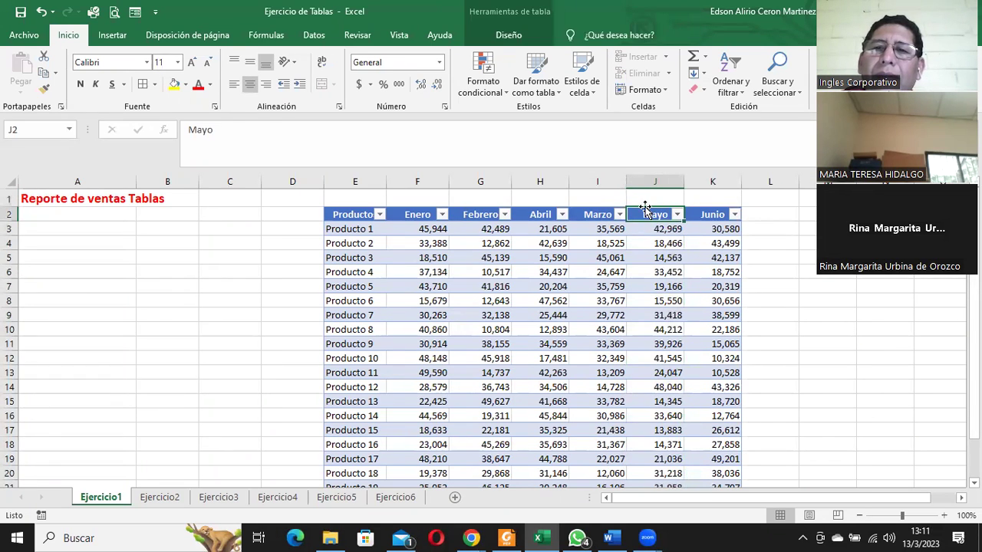
left_click(644, 209)
left_click_drag(644, 210, 587, 218)
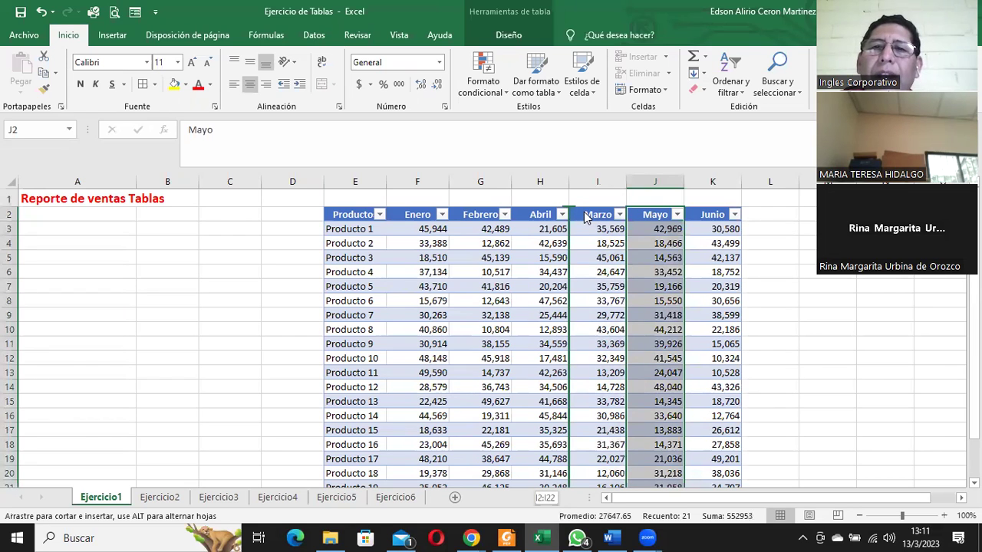
left_click_drag(585, 218, 456, 224)
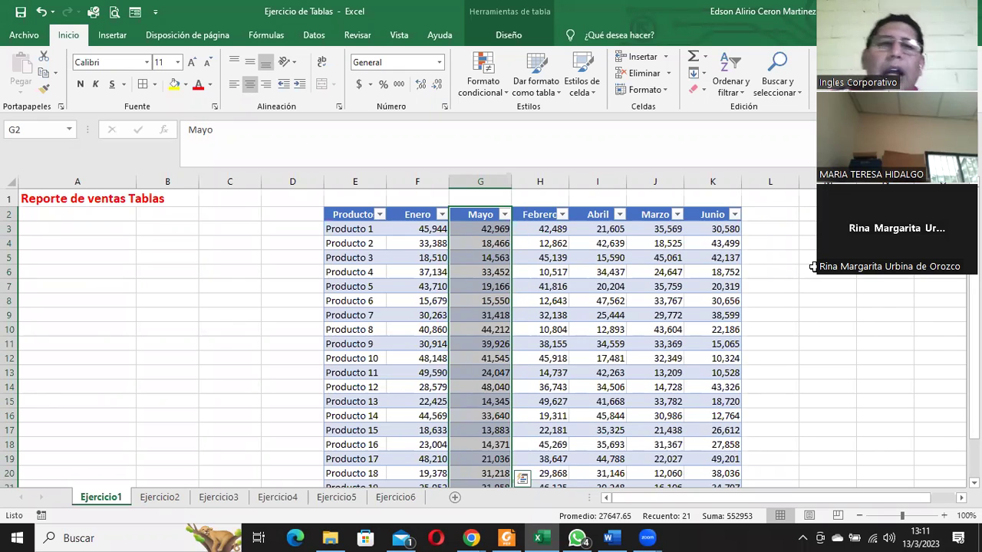
mouse_move(354, 216)
left_mouse_down()
mouse_move(701, 463)
mouse_move(703, 455)
left_mouse_up()
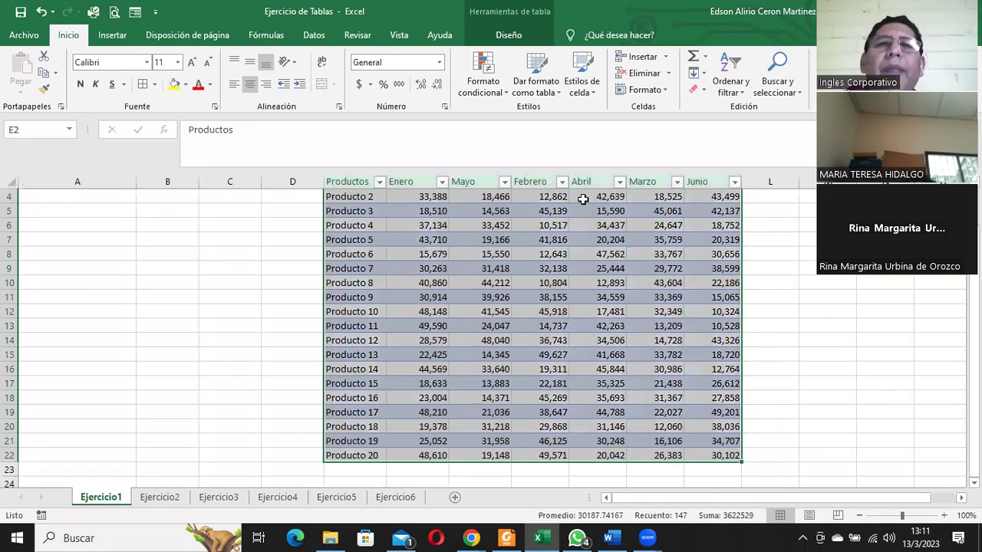
- Apply the Normal cell style to Tabla1, dropping thousands separators, and show the Diseño options
left_click(588, 84)
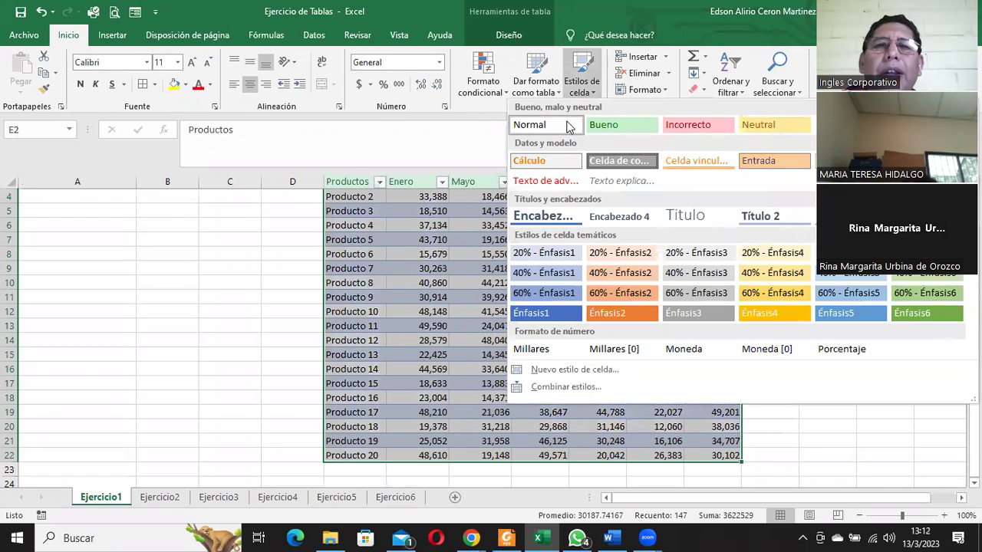
left_click(567, 122)
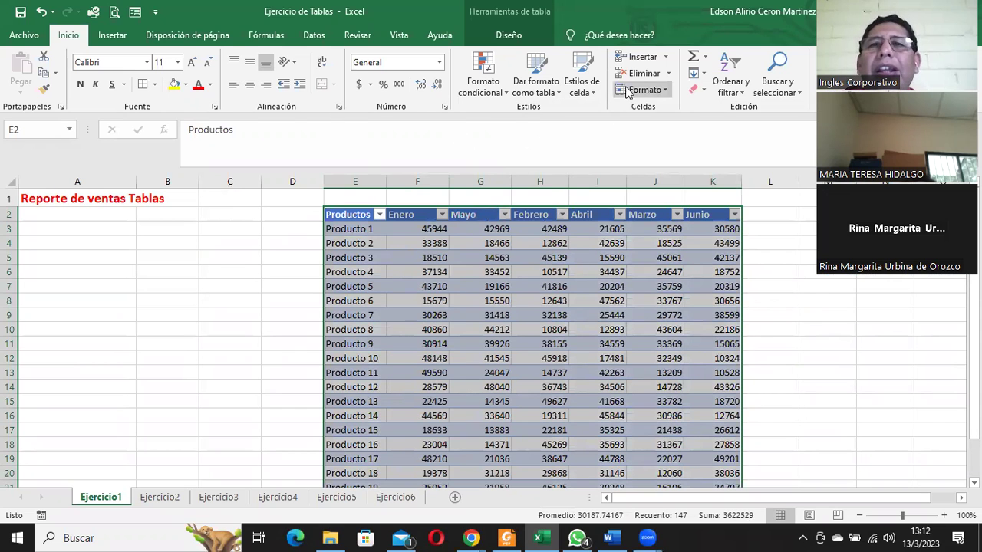
left_click(508, 36)
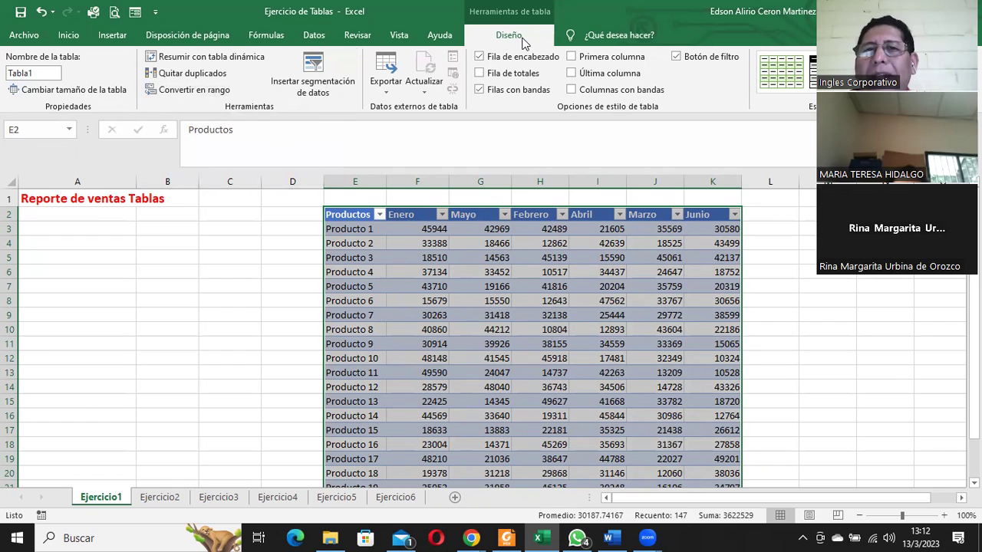
- Convert Tabla1 back into a normal range, removing filter buttons
left_click(184, 90)
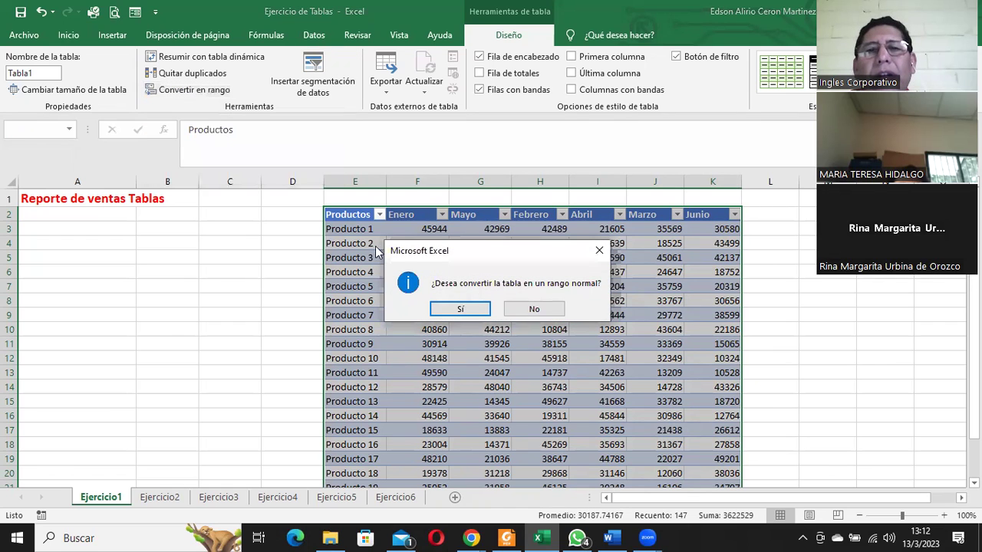
left_click(461, 309)
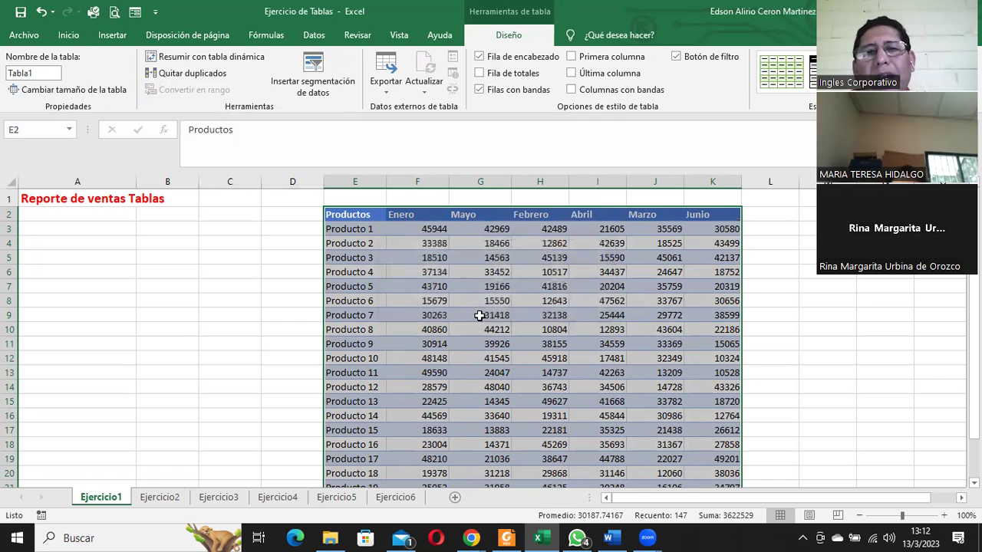
left_click(516, 276)
- Select the sales data E2:K22 and reset it to the Normal cell style
key("Return")
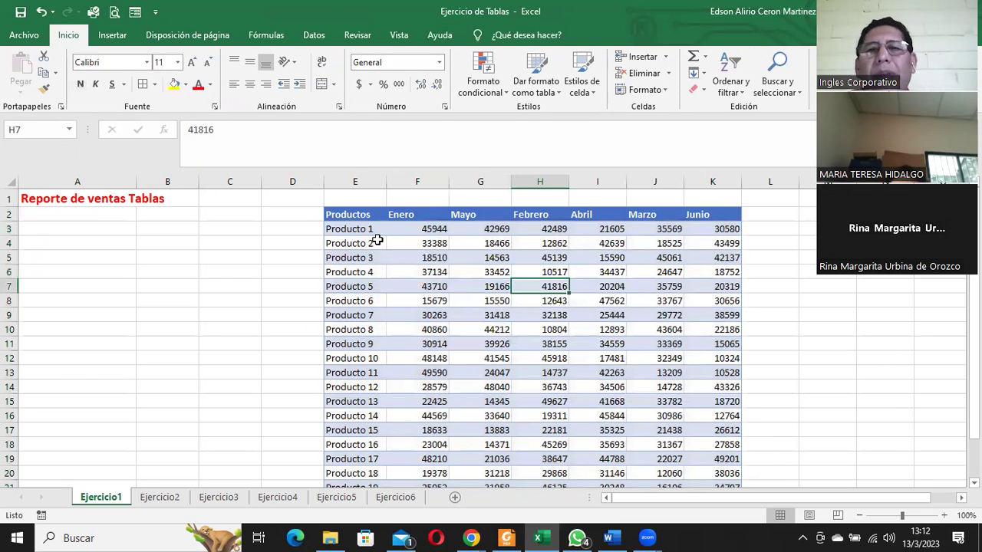
left_click(377, 240)
left_click(379, 211)
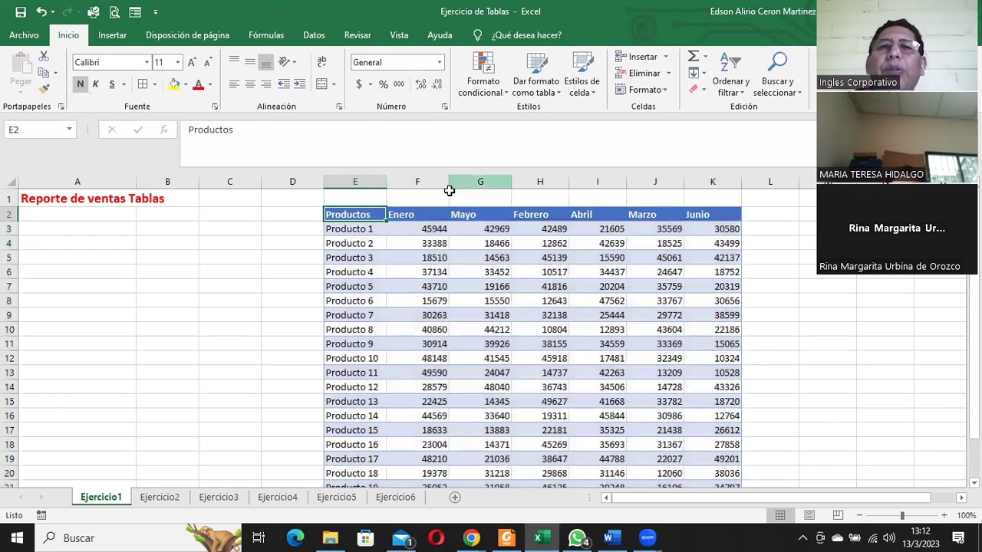
left_click_drag(590, 240, 684, 458)
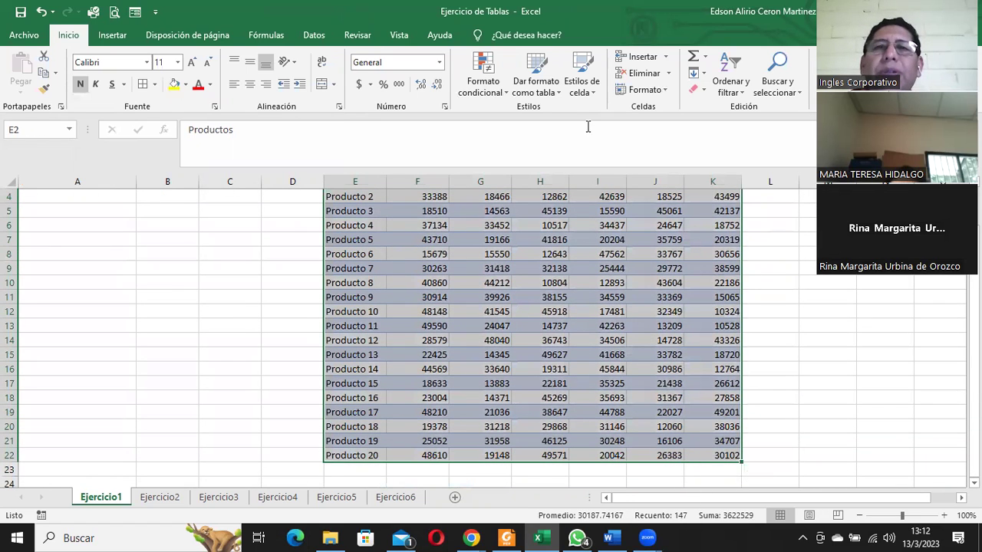
left_click(581, 82)
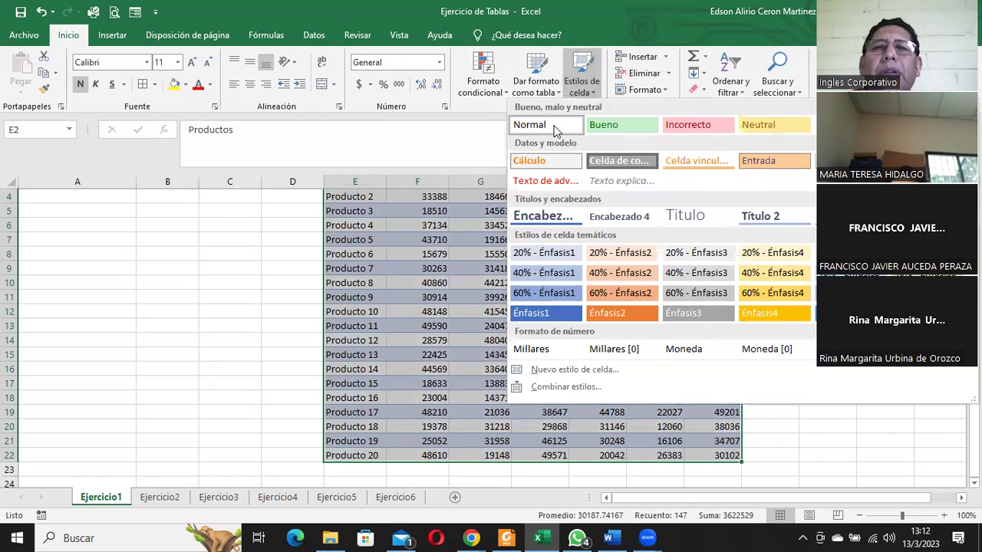
left_click(530, 125)
scroll(502, 213, "up", 1)
left_click(546, 286)
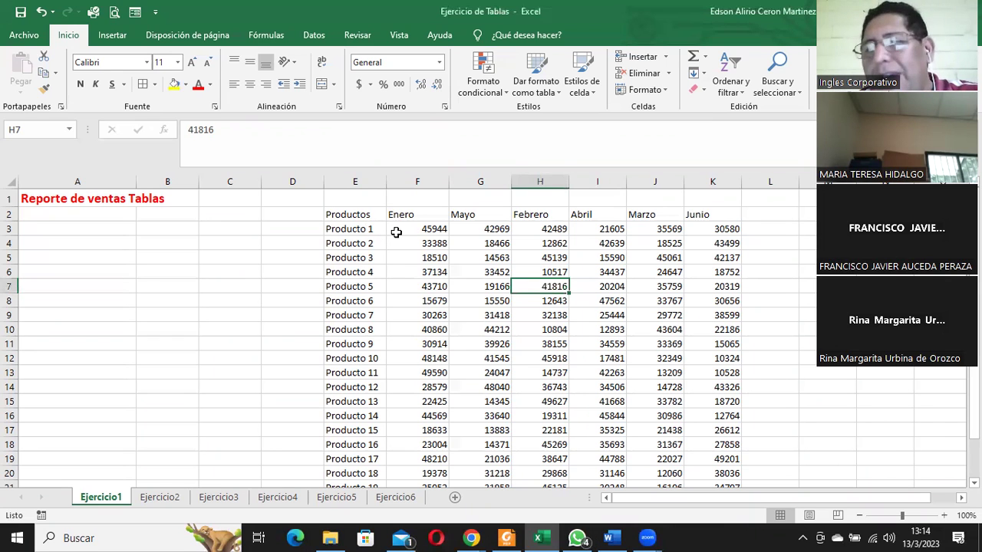
- Preview recommended pivot tables for the sales data from Insertar, then dismiss them
left_click(367, 215)
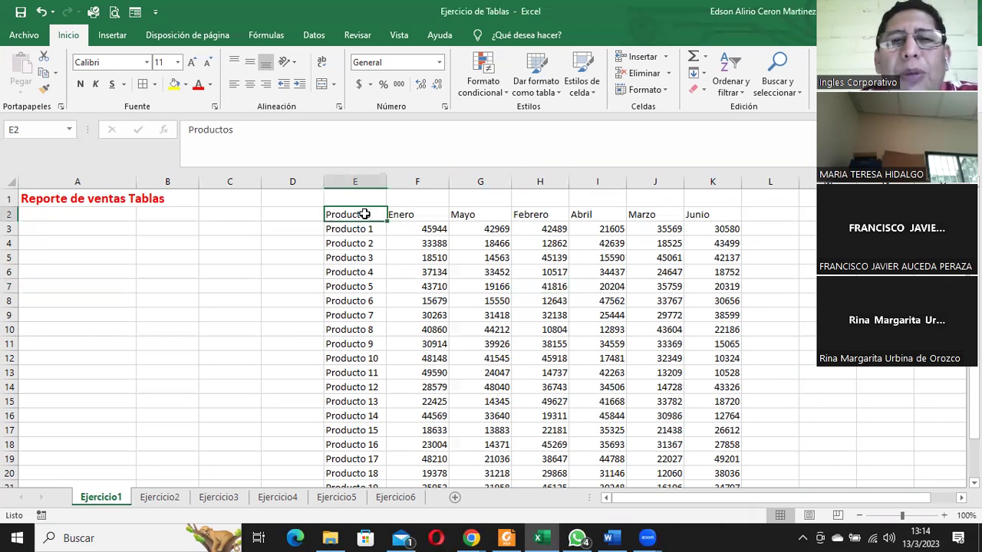
left_click(500, 299)
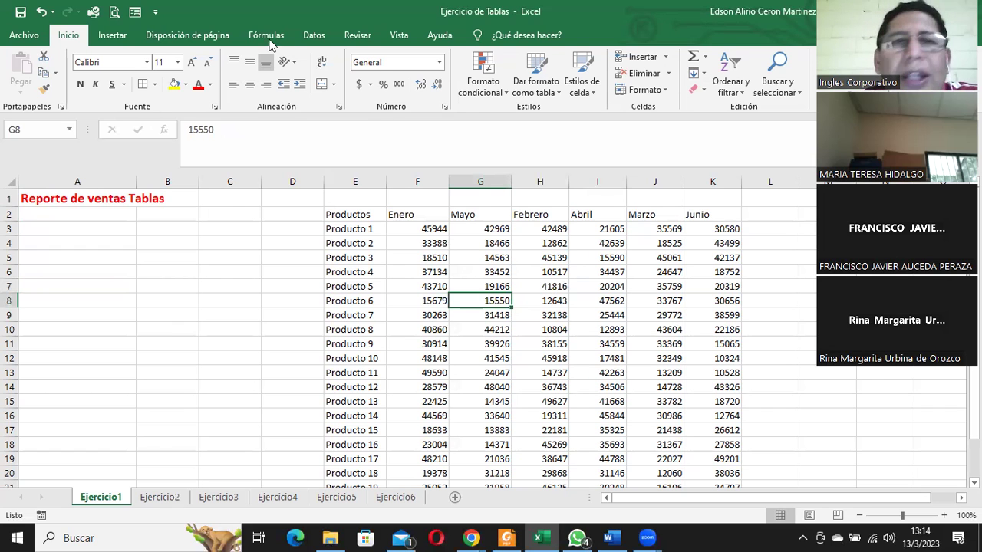
left_click(115, 37)
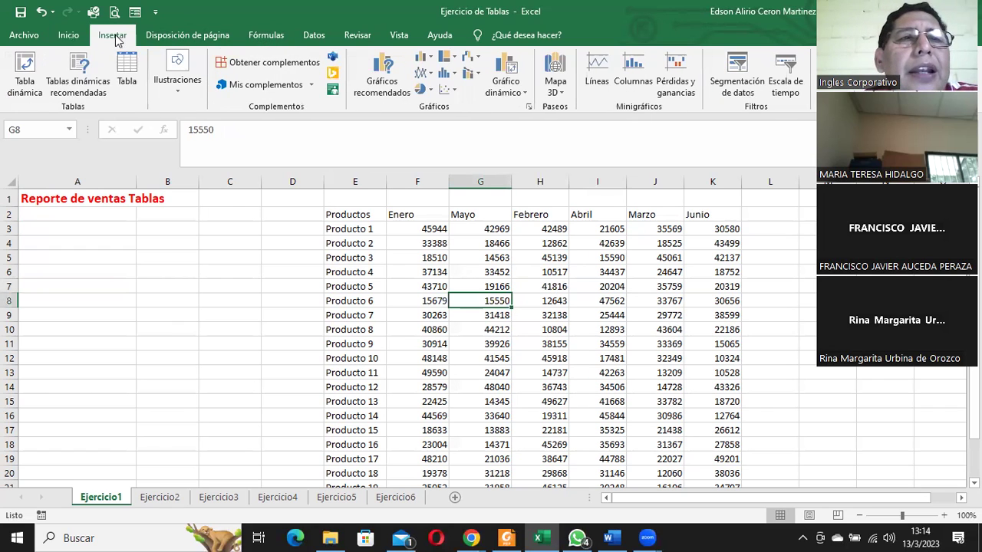
left_click(78, 81)
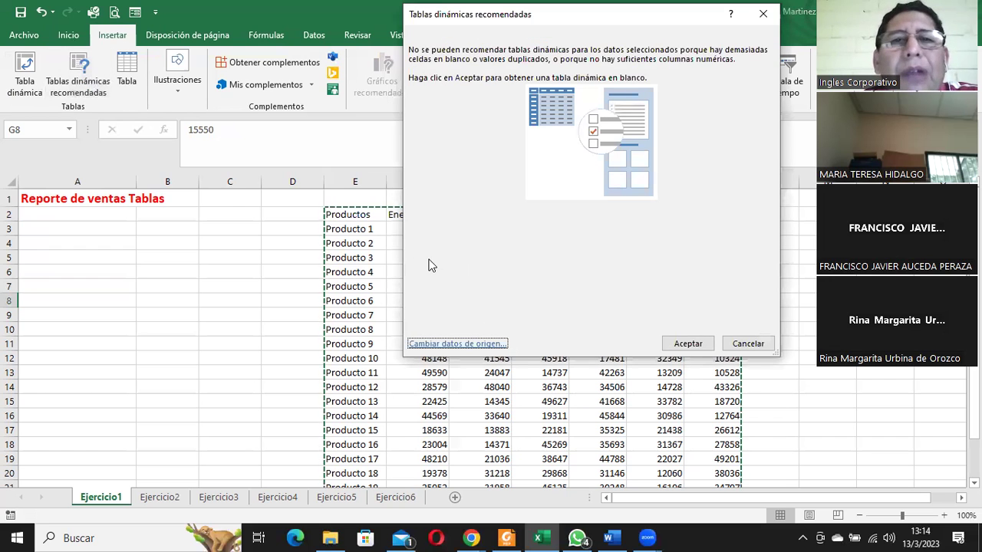
left_click(748, 343)
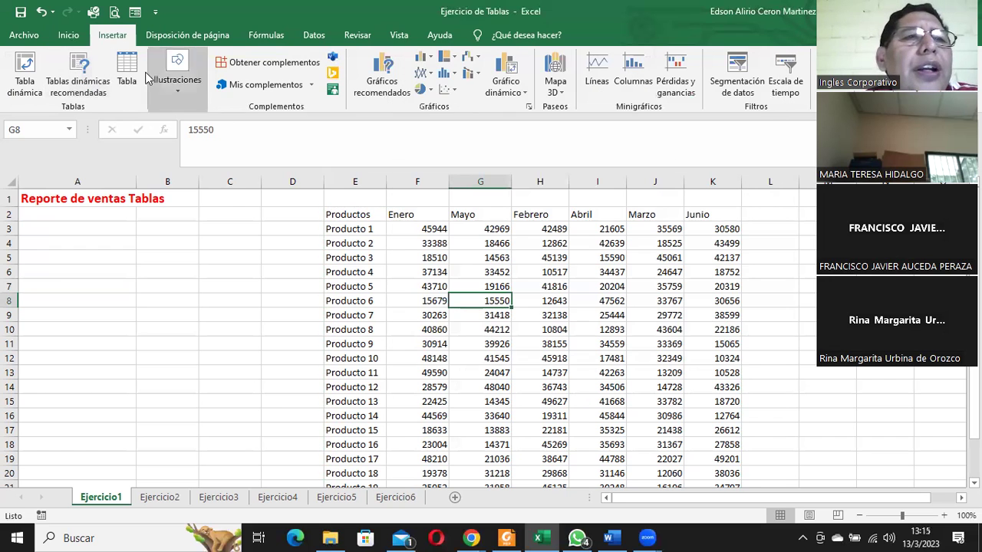
- Start a Tabla from the sales range, cancel the Crear tabla dialog, and reselect the Productos header
left_click(131, 70)
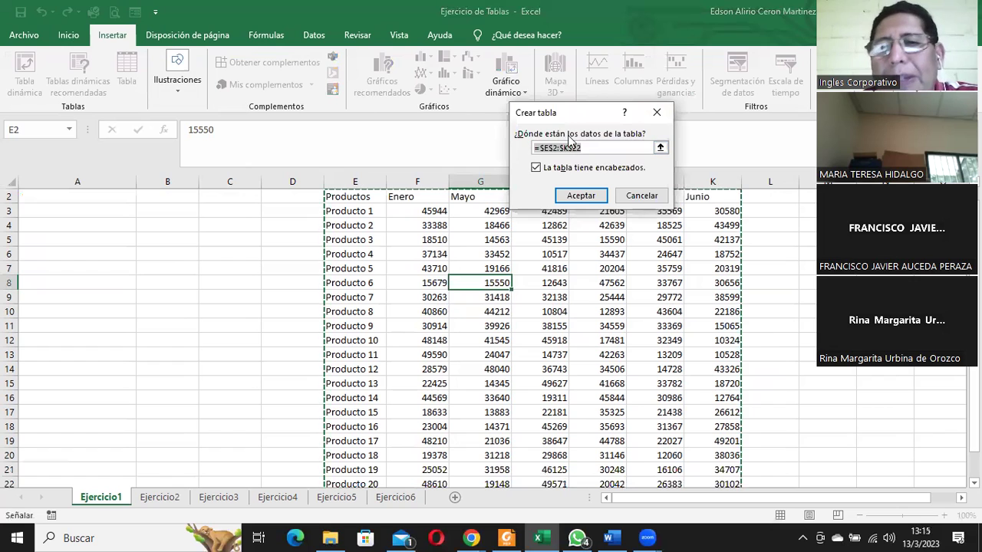
left_click(641, 196)
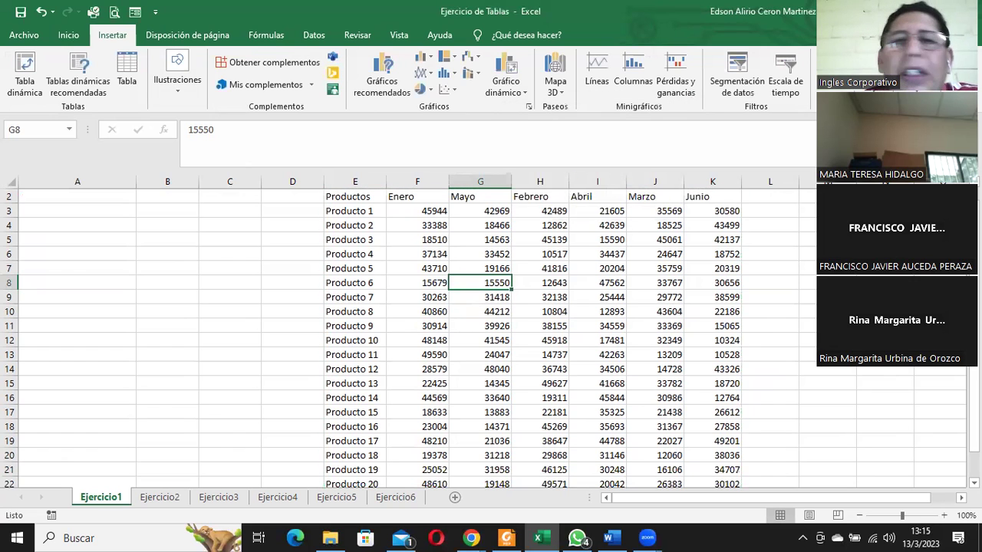
left_click(346, 215)
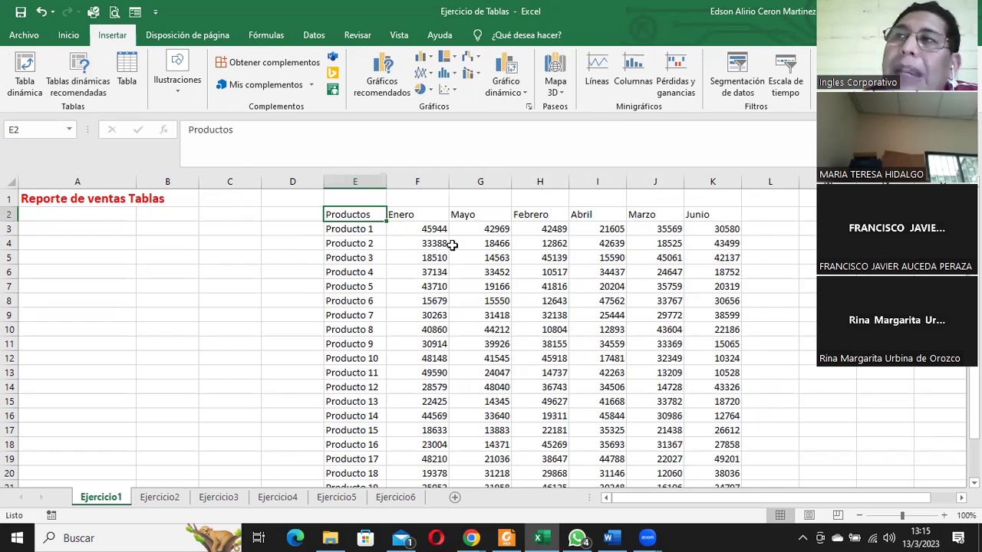
- Format E2:K22 as a table with headers in the Naranja medio 3 orange style
left_click(69, 35)
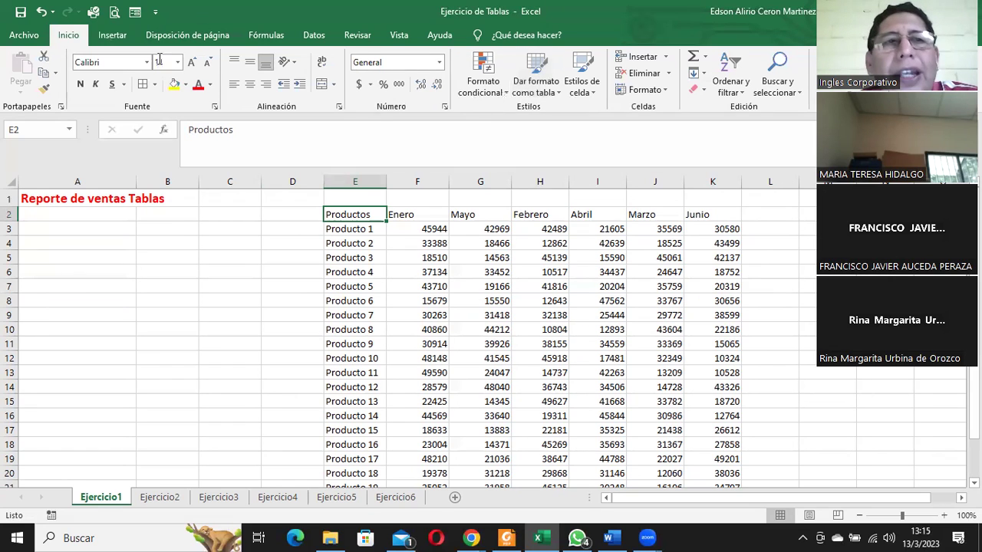
left_click(546, 89)
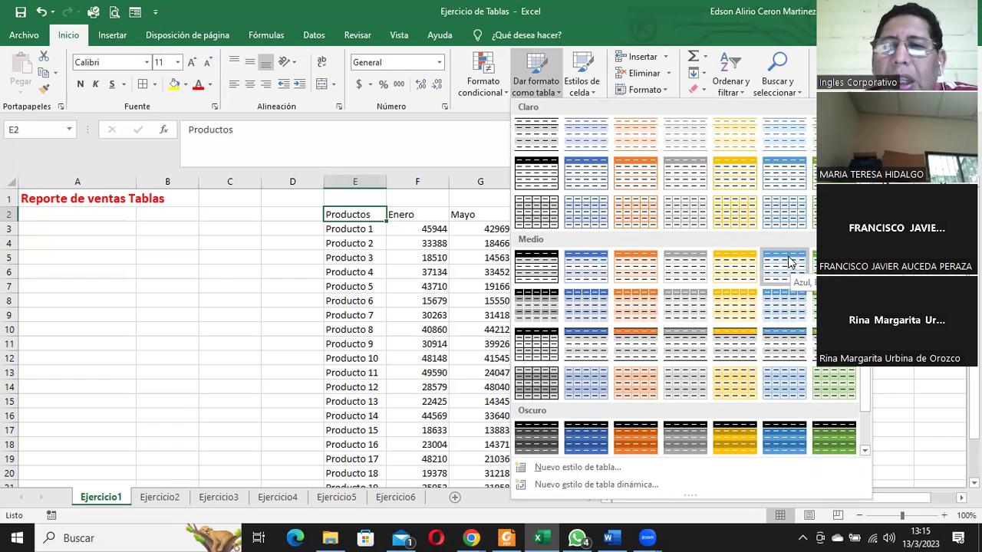
left_click(789, 264)
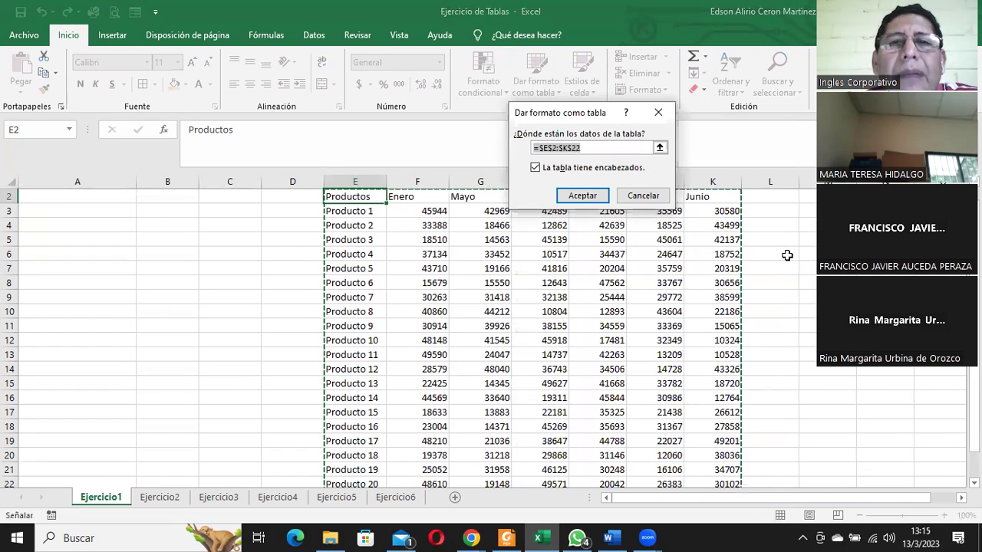
left_click(642, 198)
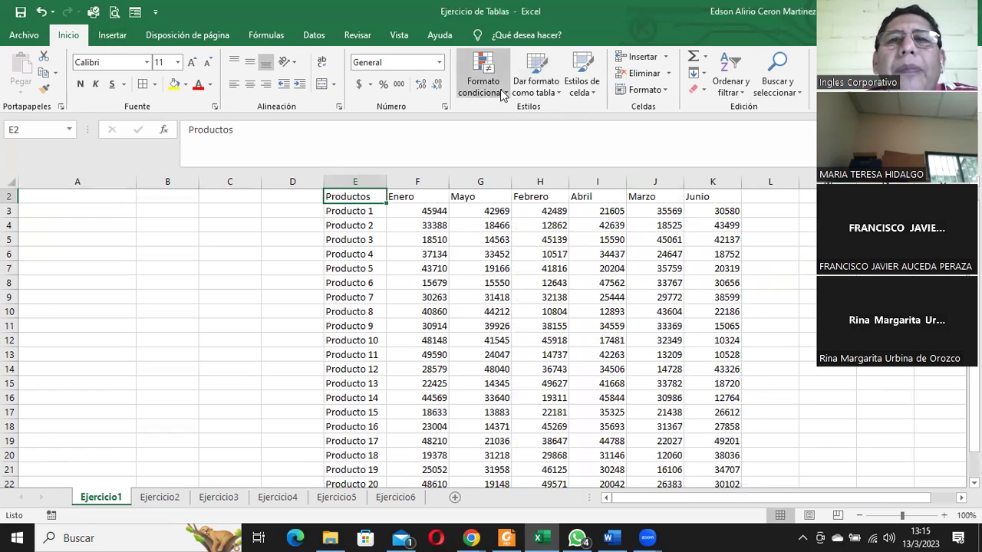
left_click(550, 89)
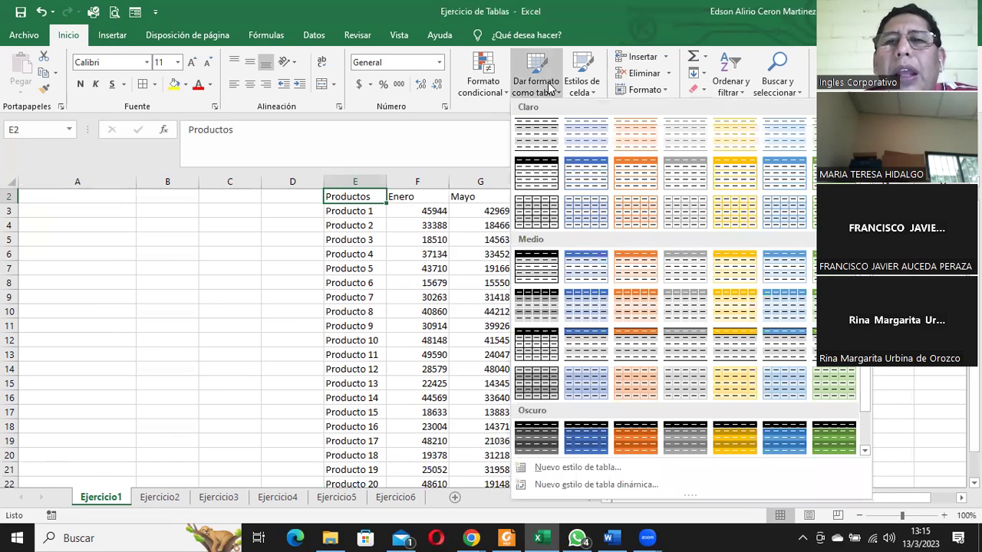
left_click(628, 266)
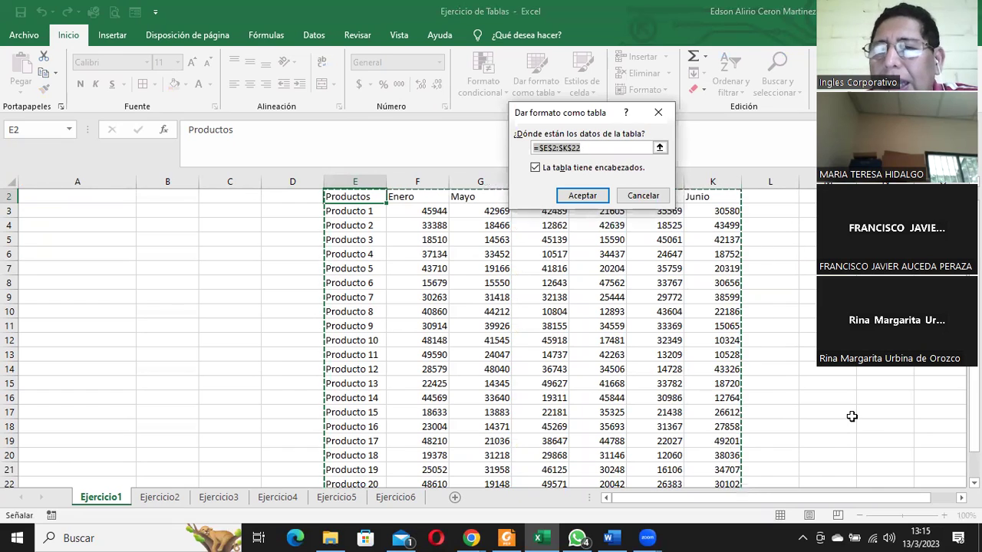
scroll(845, 413, "down", 1)
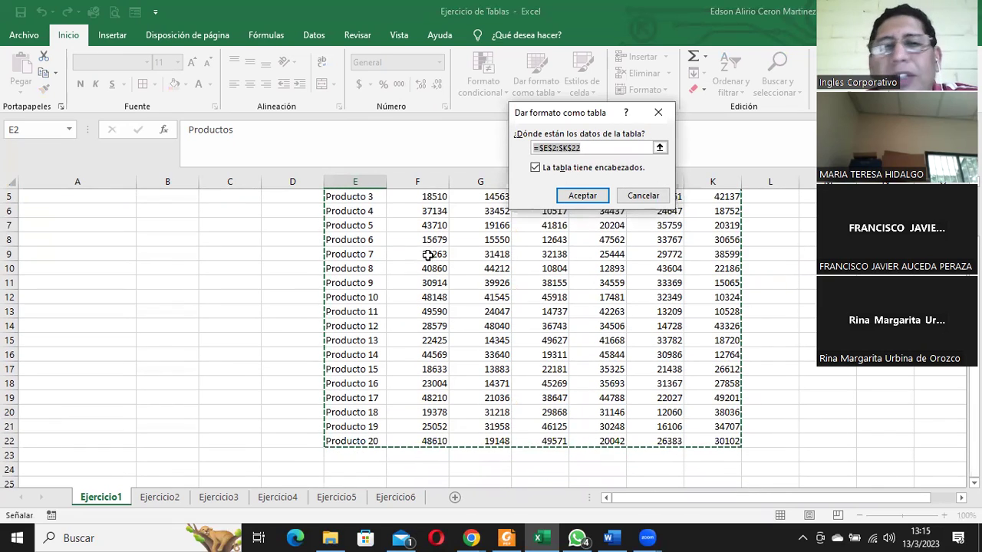
scroll(437, 250, "up", 1)
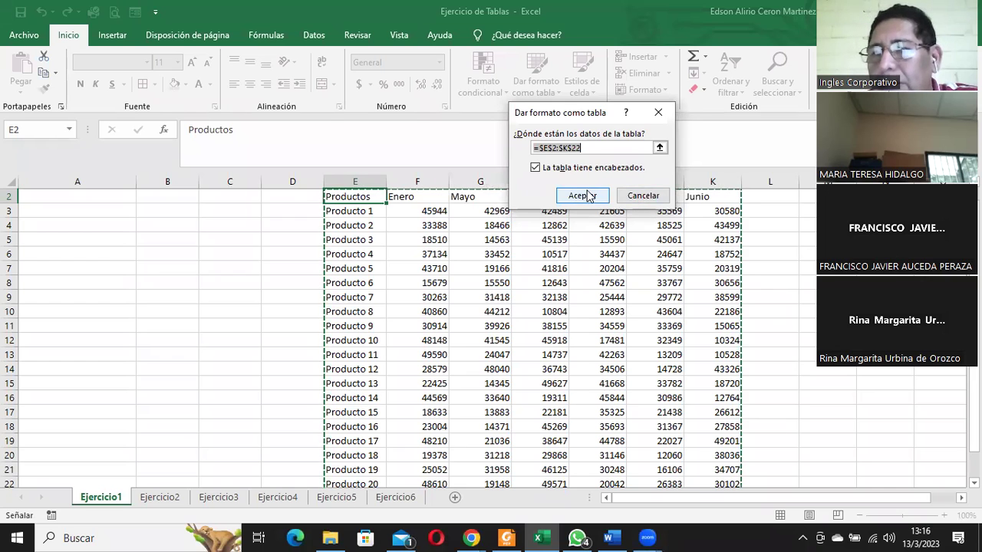
left_click(588, 197)
left_click(598, 311)
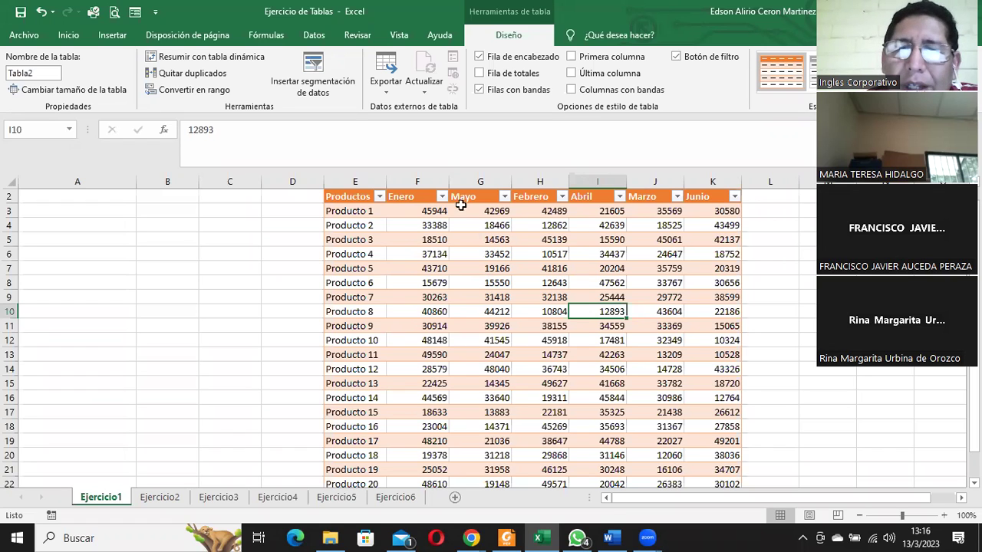
- Try grey and yellow table styles, then settle on a light grey Claro banded style
left_click(346, 190)
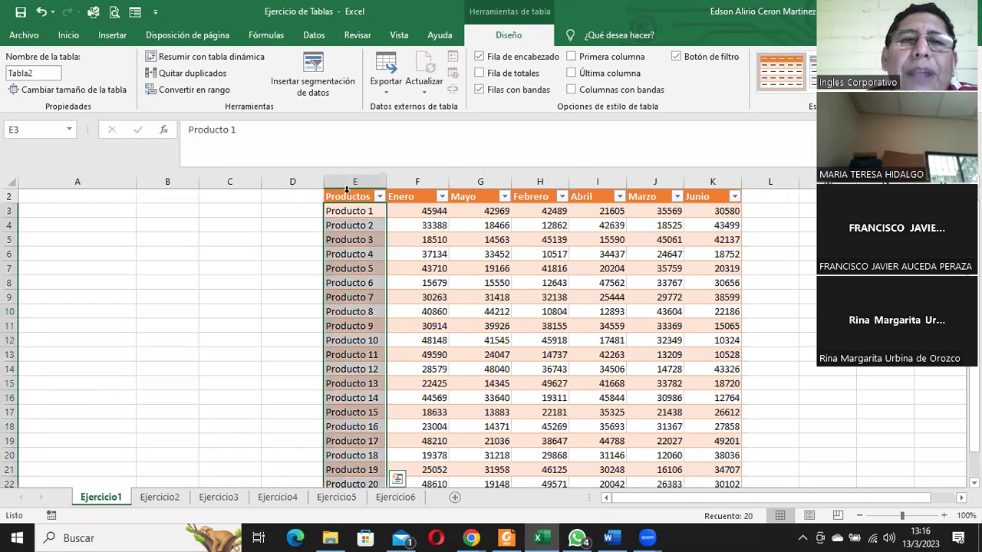
left_click(439, 240)
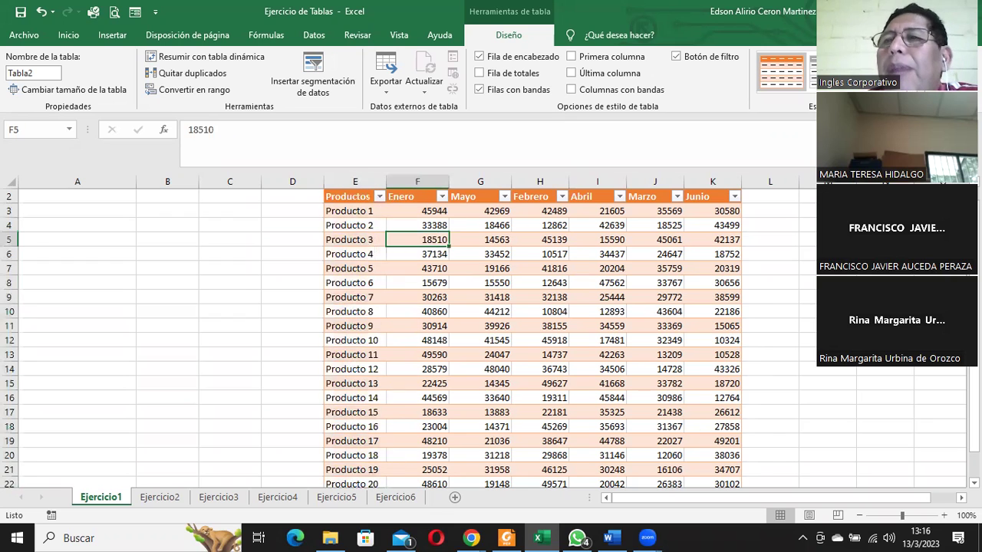
left_click(812, 98)
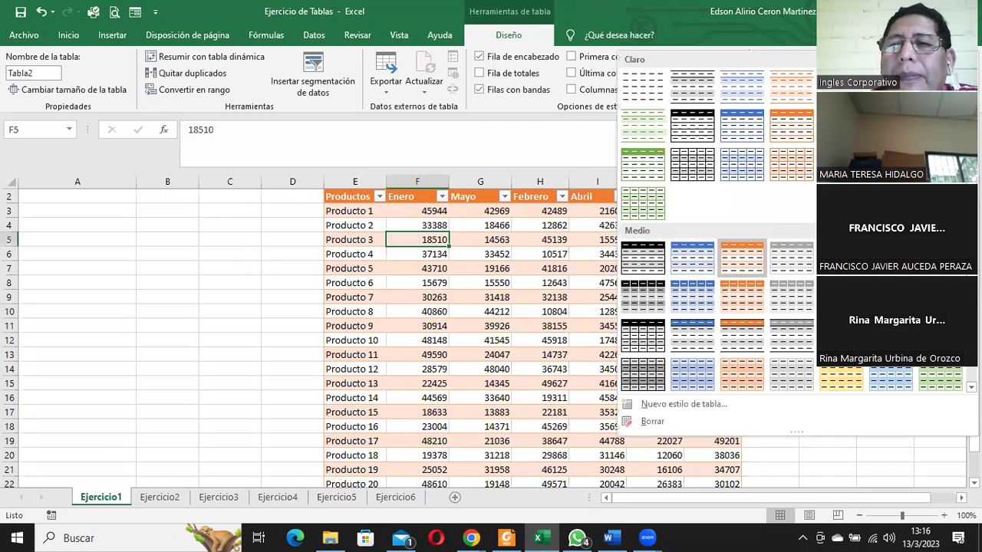
left_click(784, 335)
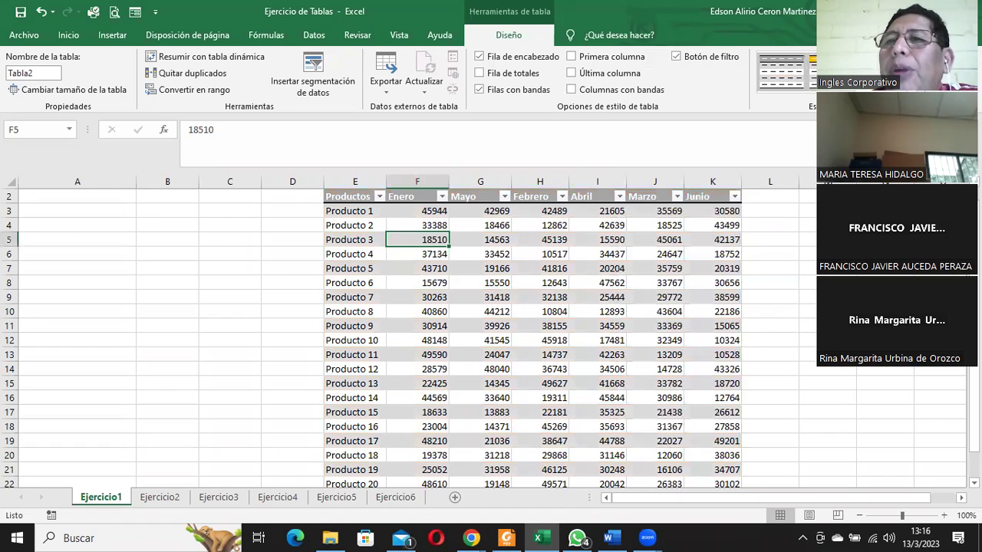
key("ctrl+z")
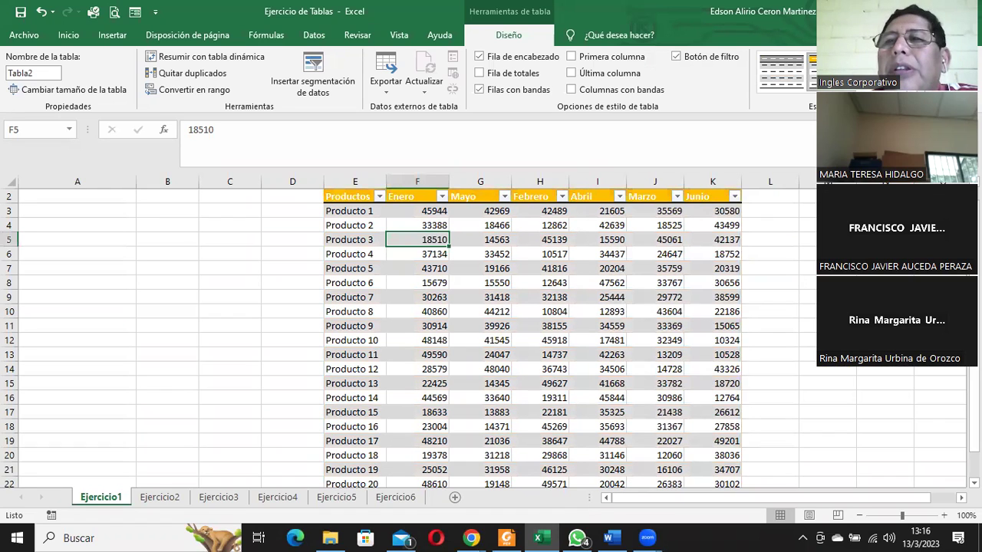
left_click(917, 92)
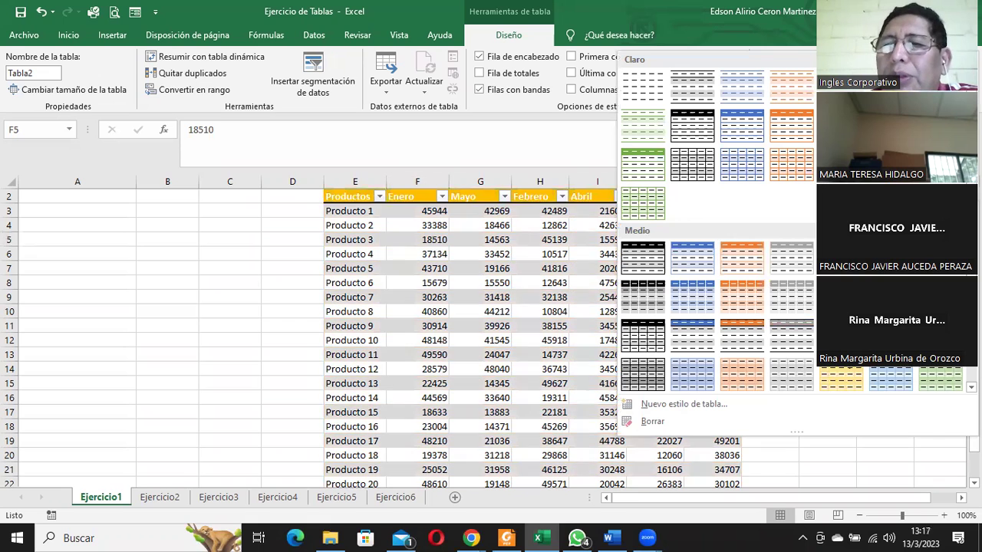
left_click(847, 376)
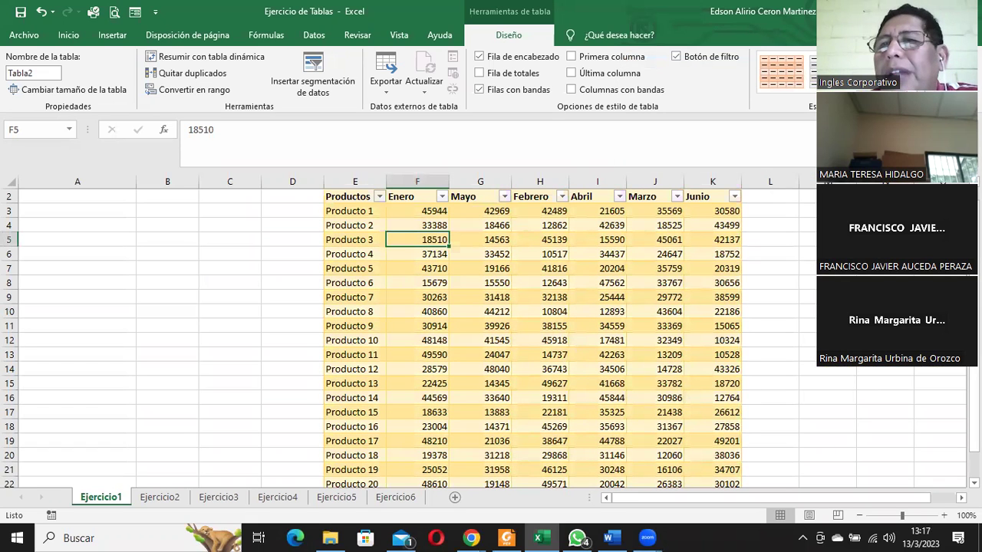
left_click(918, 92)
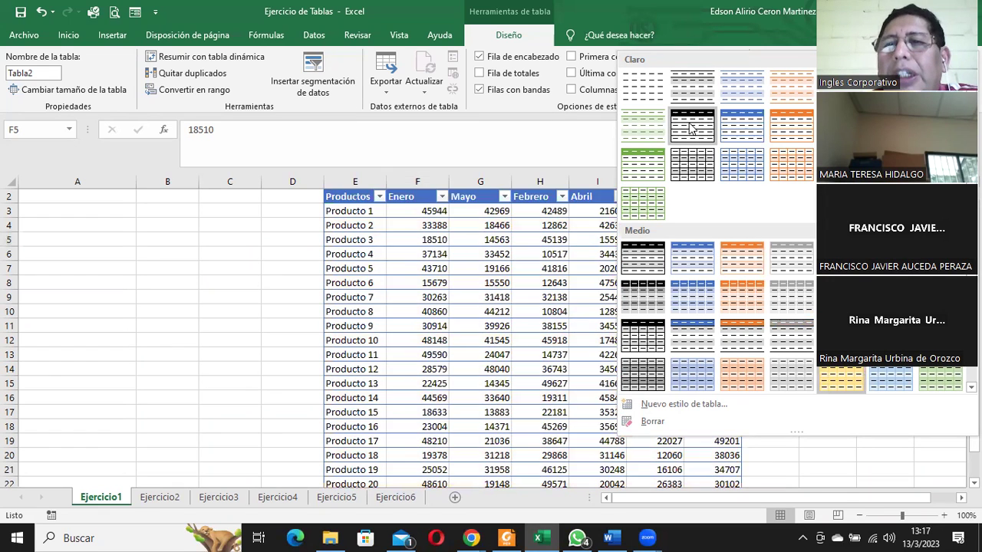
left_click(691, 87)
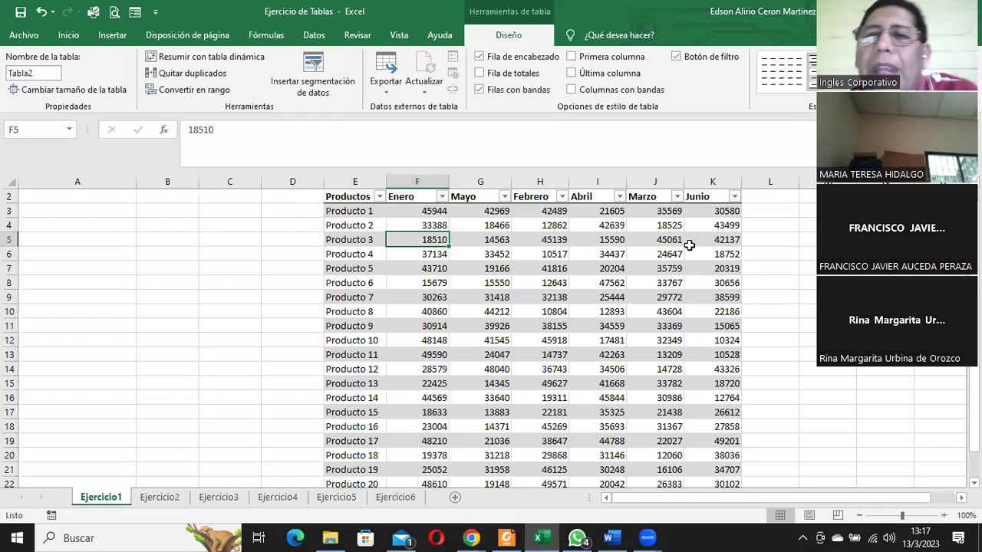
left_click(378, 197)
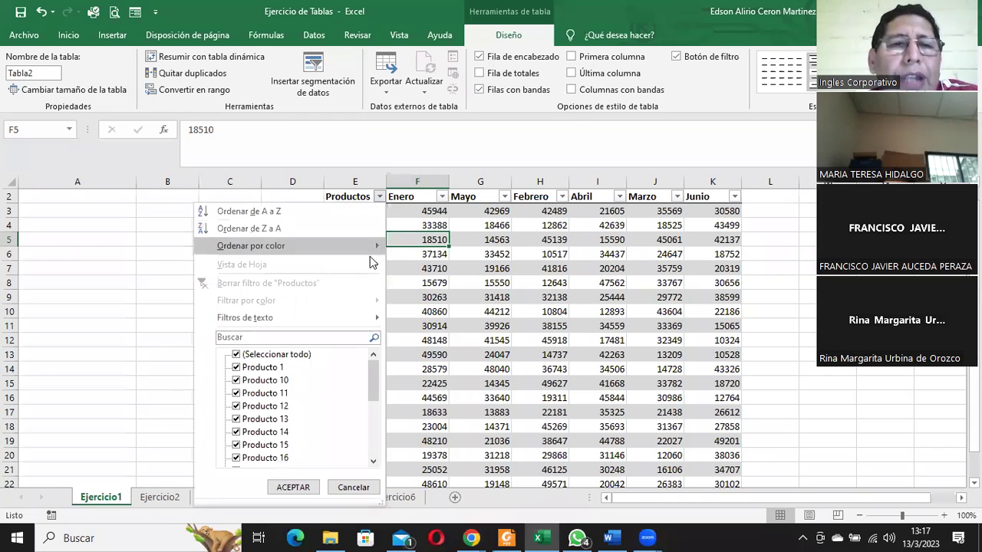
mouse_move(375, 367)
left_mouse_down()
mouse_move(376, 439)
mouse_move(376, 342)
left_mouse_up()
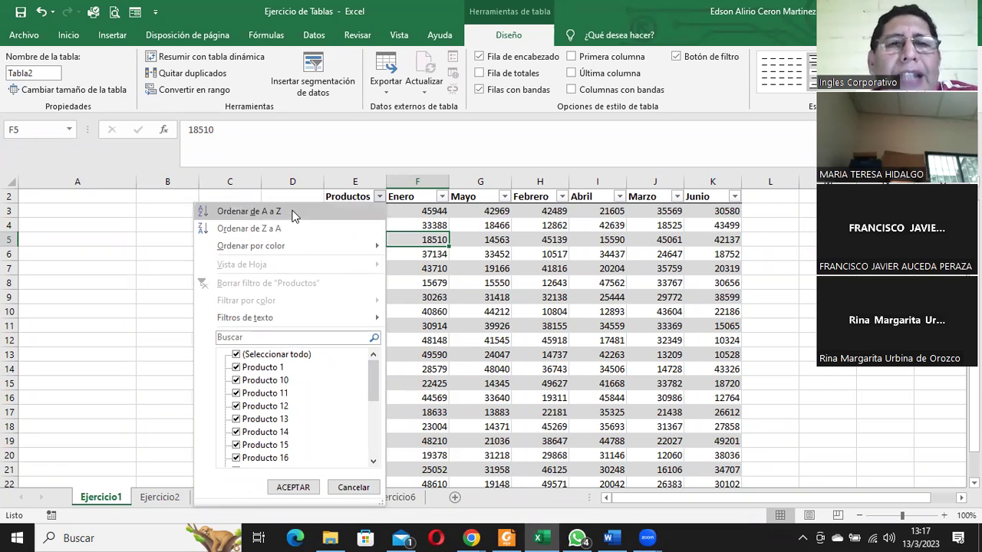
mouse_move(303, 247)
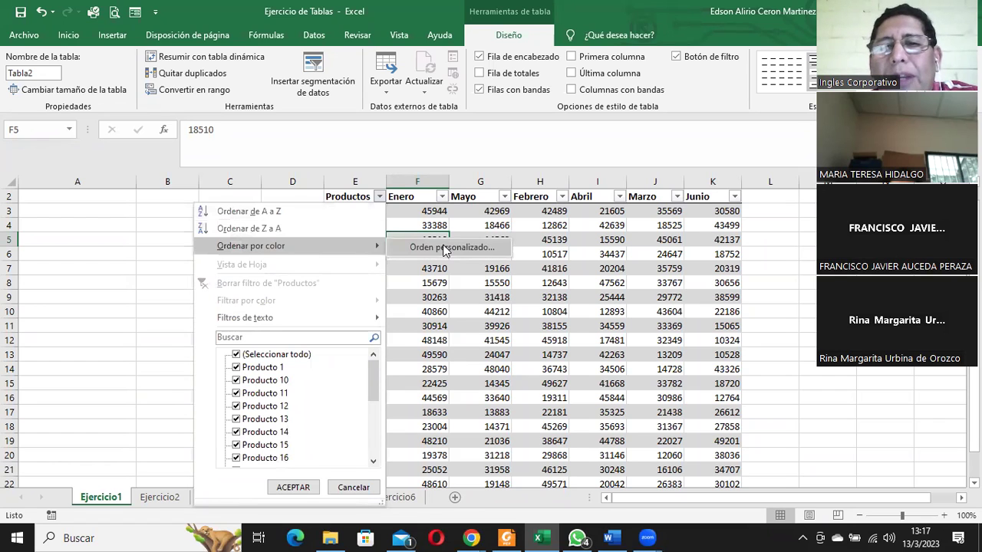
left_click(581, 254)
left_click(583, 254)
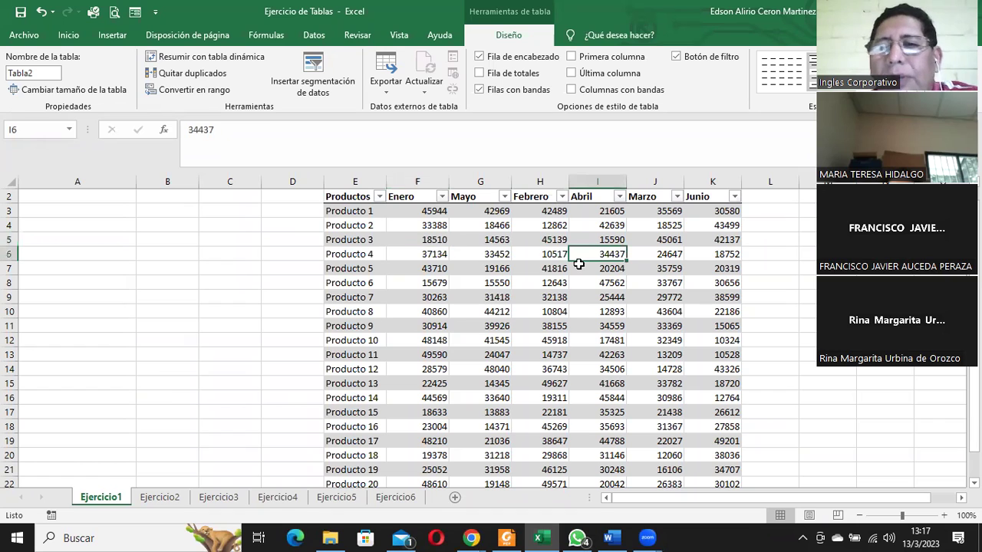
left_click(533, 257)
left_click(483, 255)
left_click(415, 259)
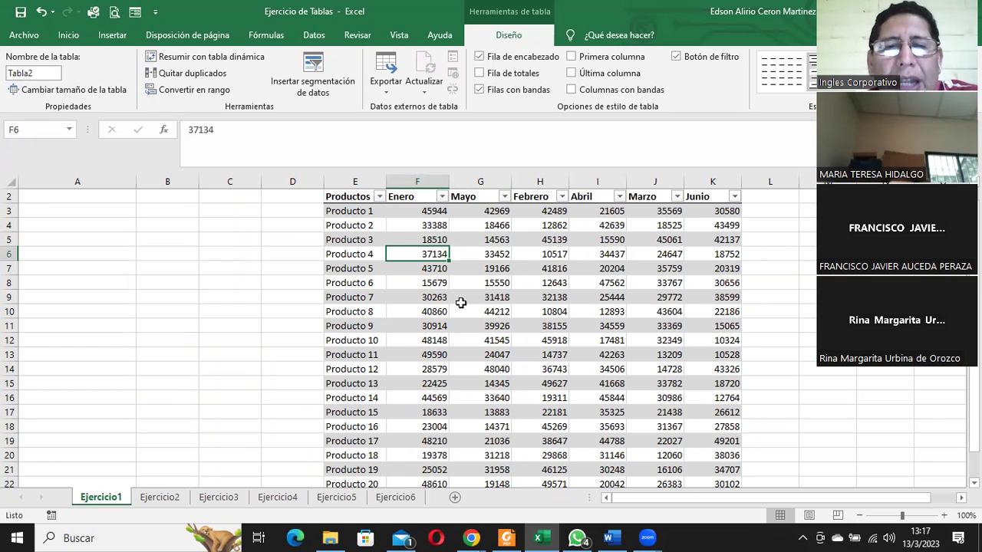
scroll(464, 303, "down", 2)
scroll(463, 303, "up", 3)
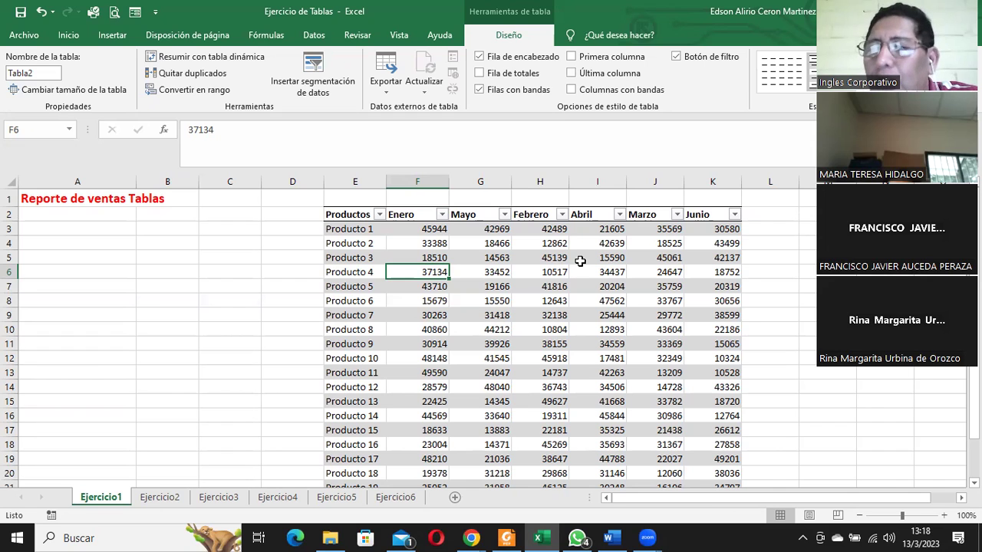
left_click(676, 59)
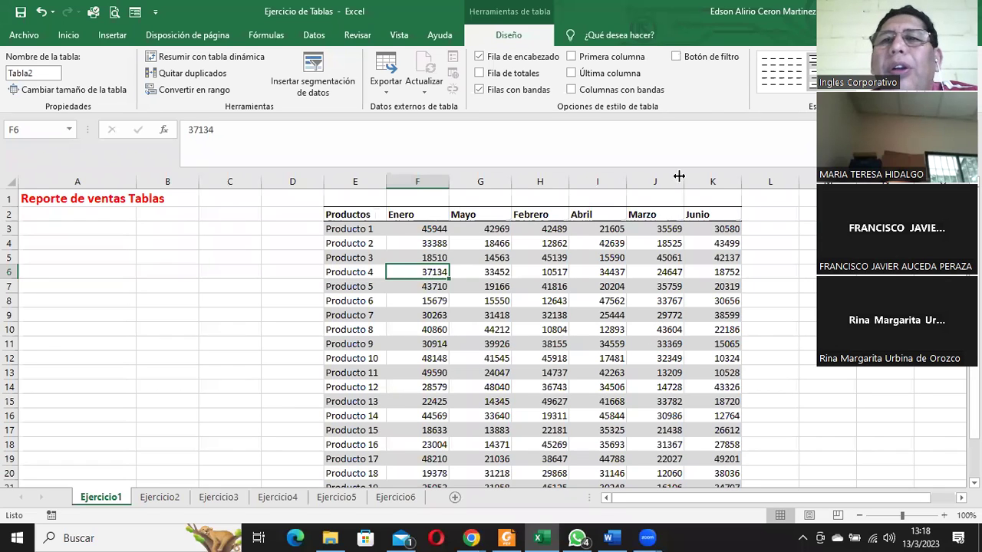
left_click(675, 57)
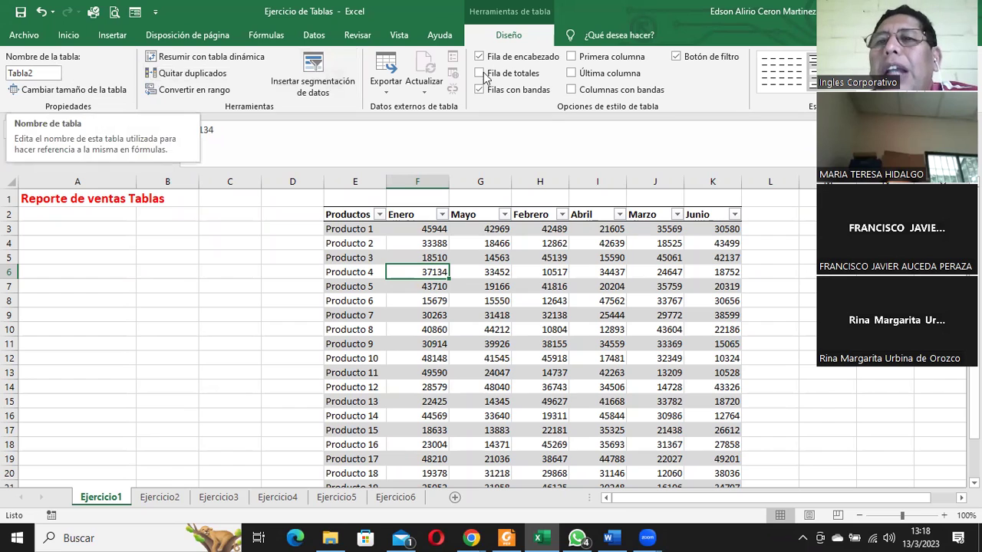
left_click(676, 58)
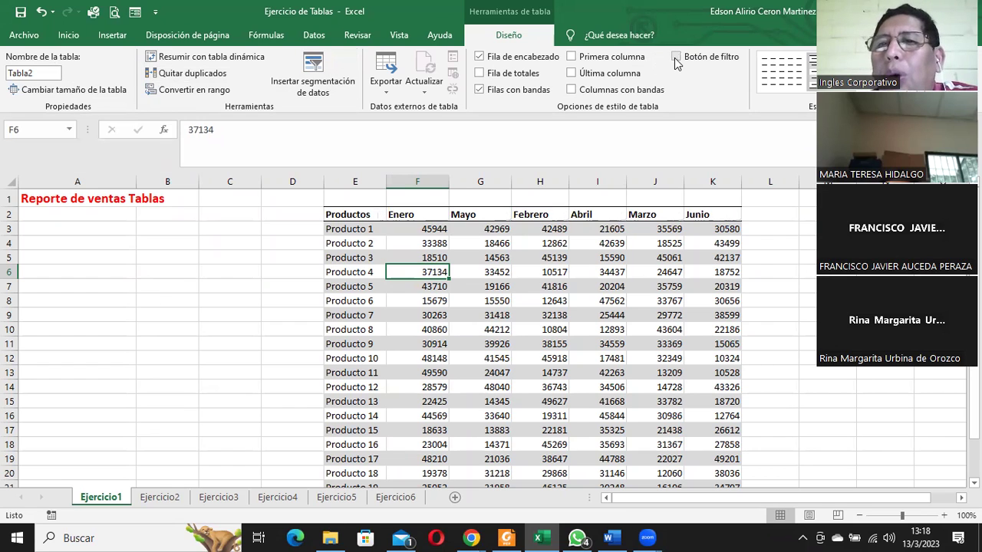
left_click(675, 59)
left_click(675, 58)
left_click(676, 59)
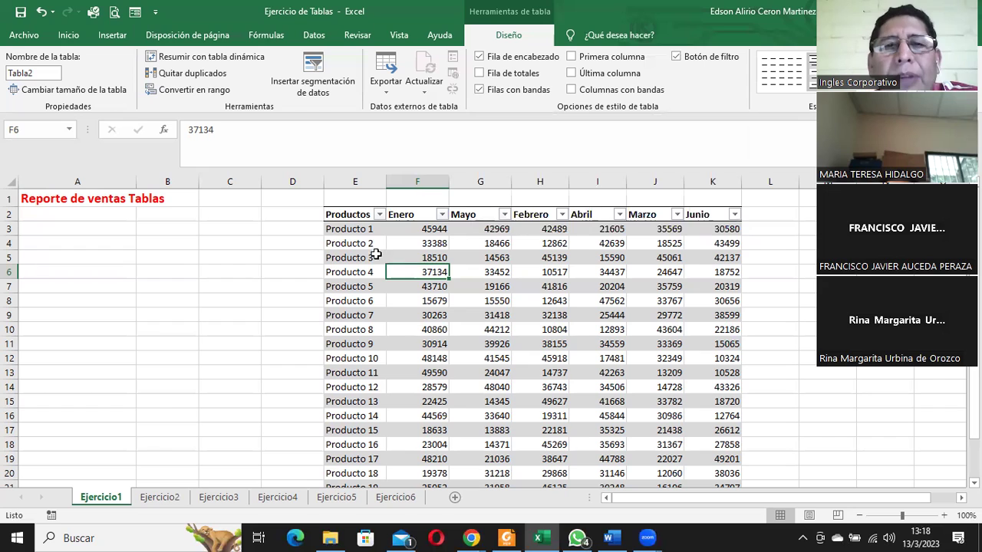
left_click(477, 90)
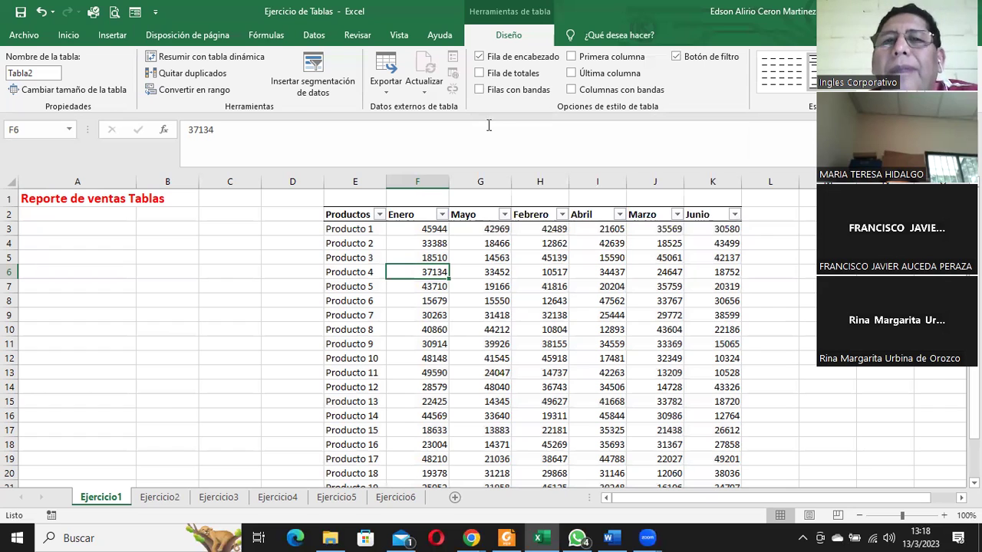
left_click(478, 89)
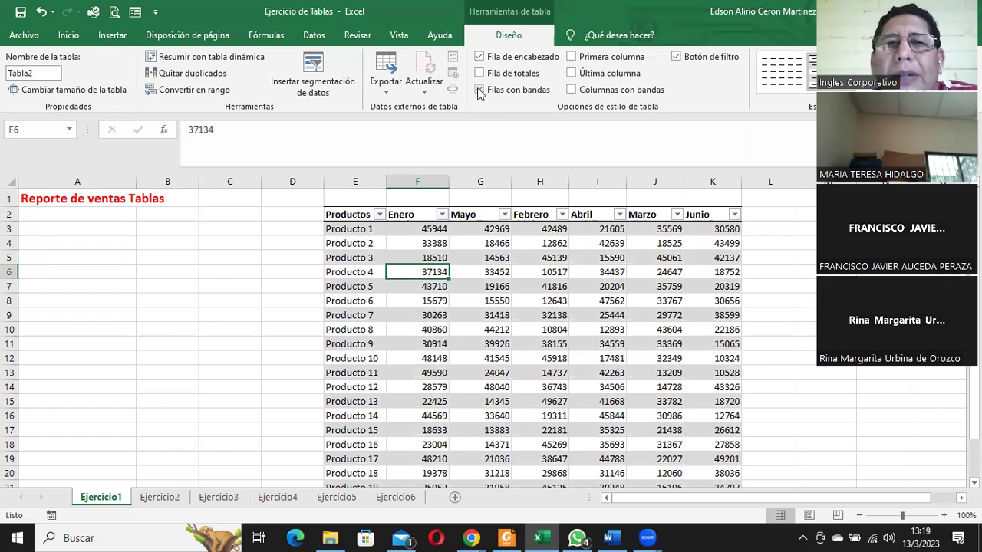
left_click(477, 90)
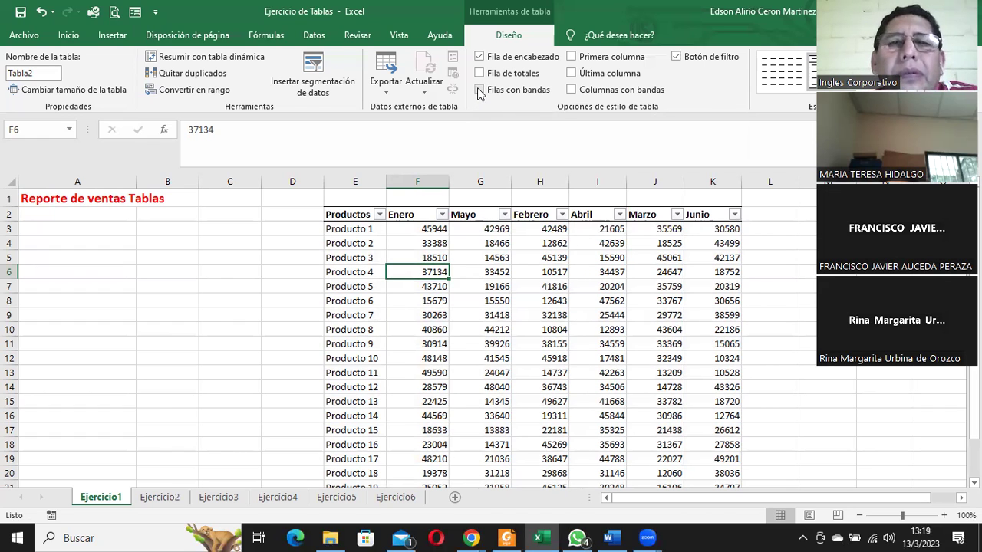
left_click(478, 90)
left_click(478, 91)
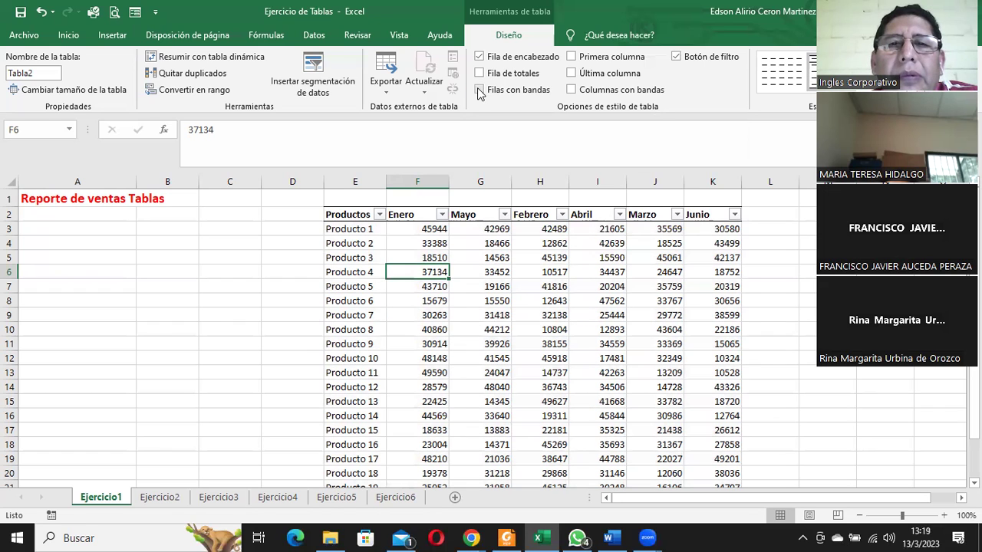
left_click(479, 90)
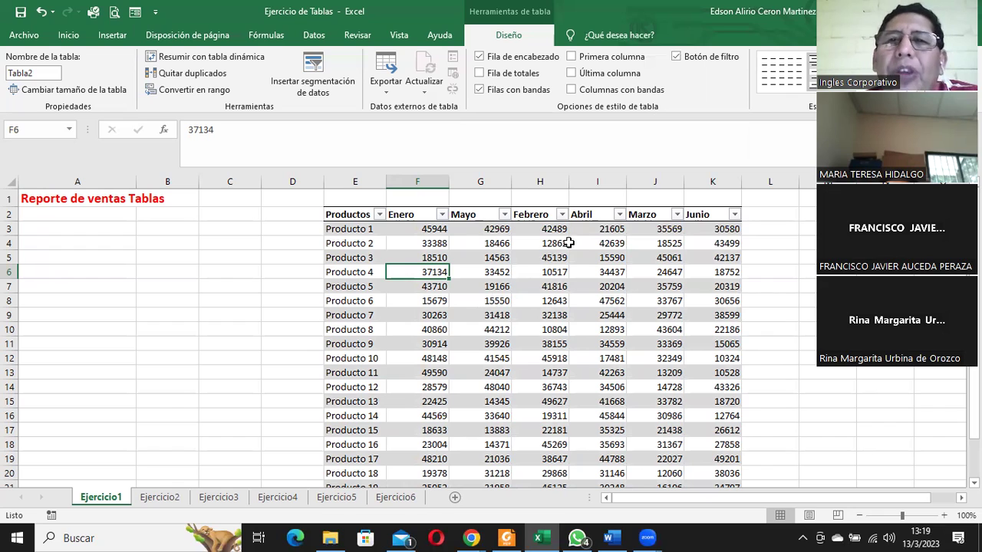
- Try Banded Columns and First Column, ending with Banded Rows and a bold Junio Last Column
left_click(570, 89)
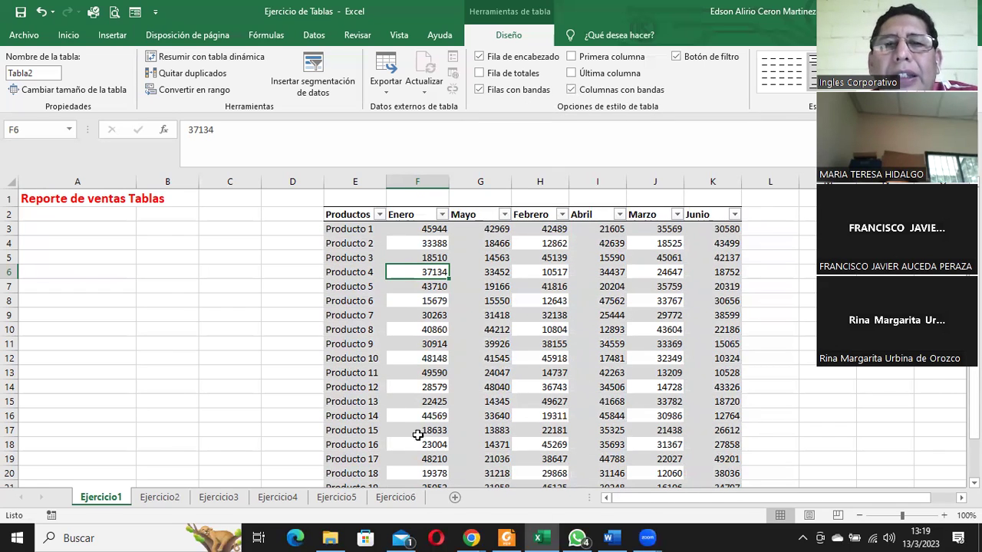
left_click(543, 300)
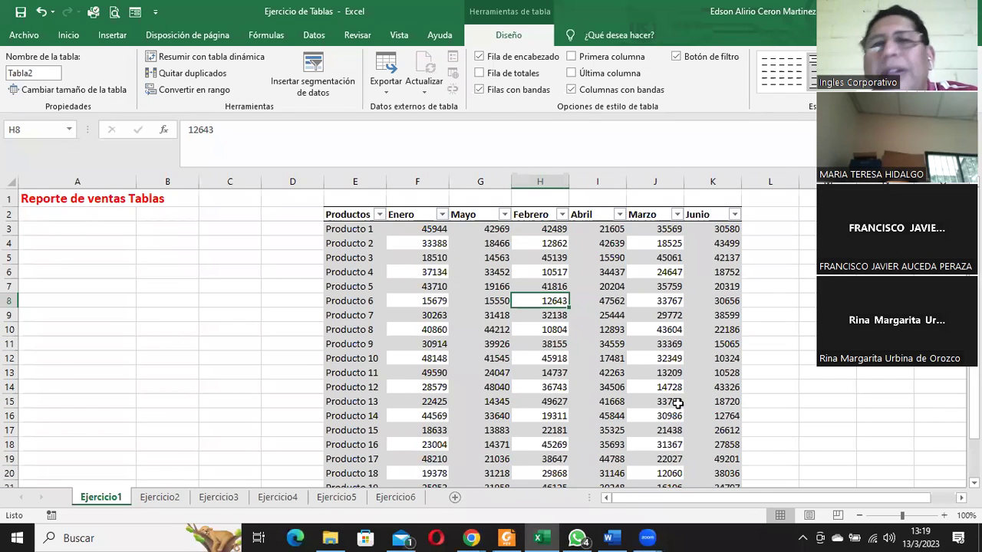
left_click(479, 89)
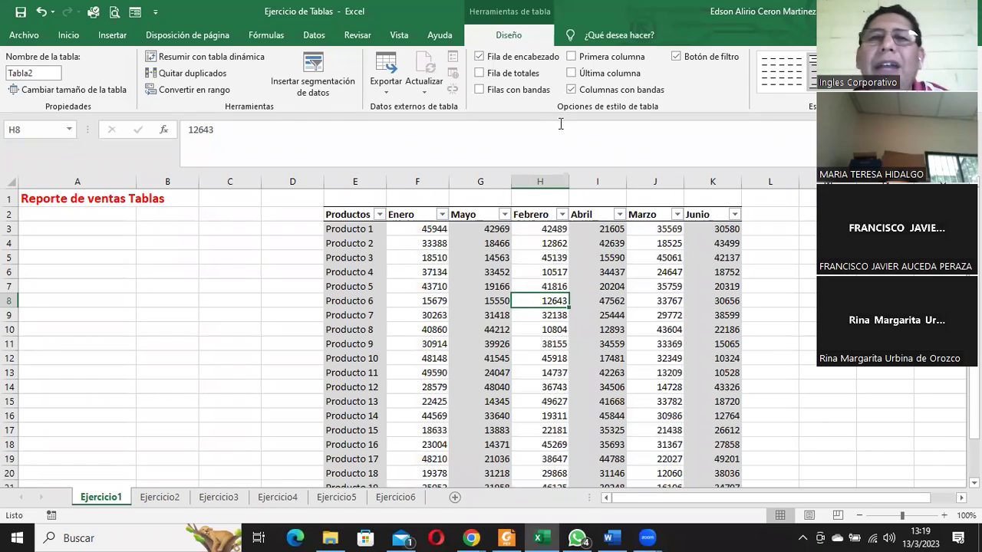
left_click(500, 90)
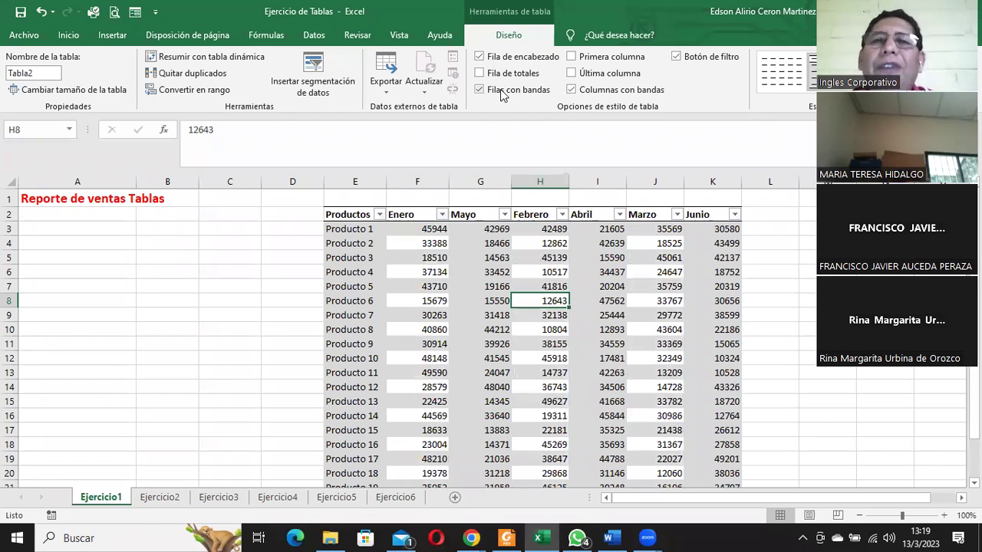
left_click(577, 92)
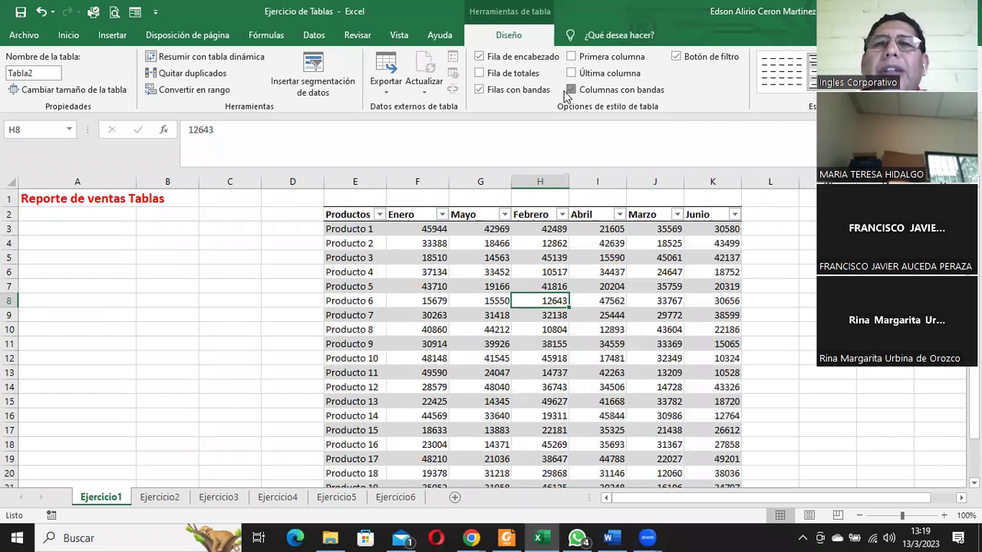
left_click(567, 91)
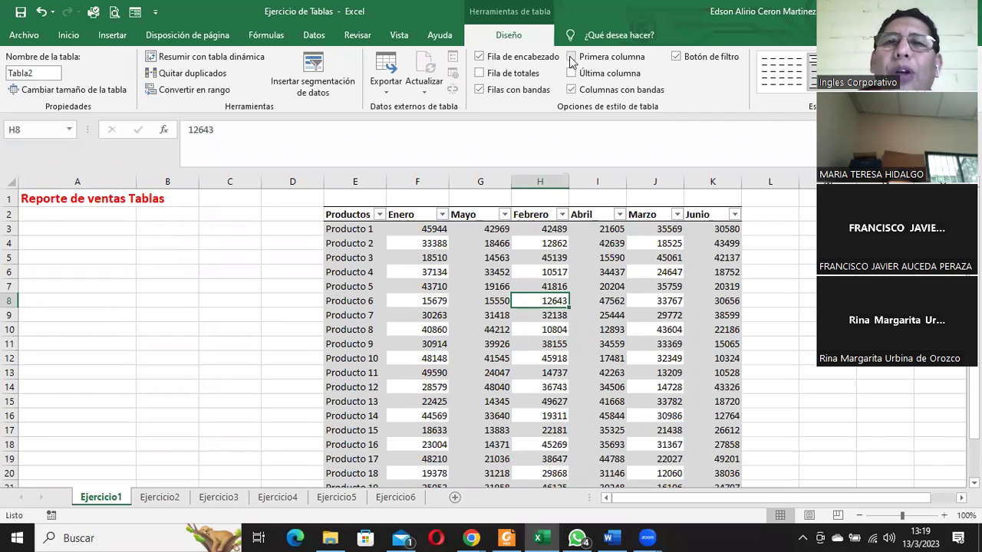
left_click(572, 61)
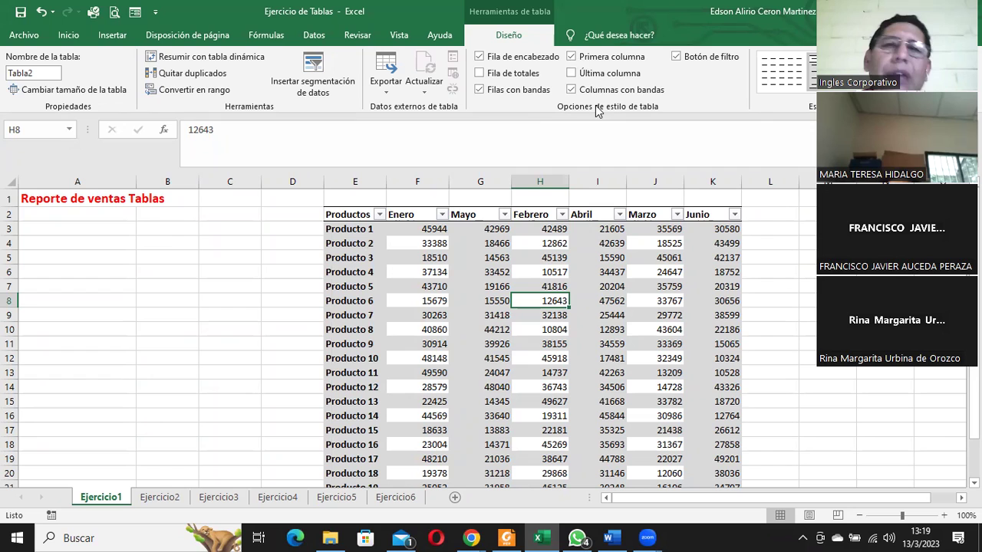
left_click(573, 58)
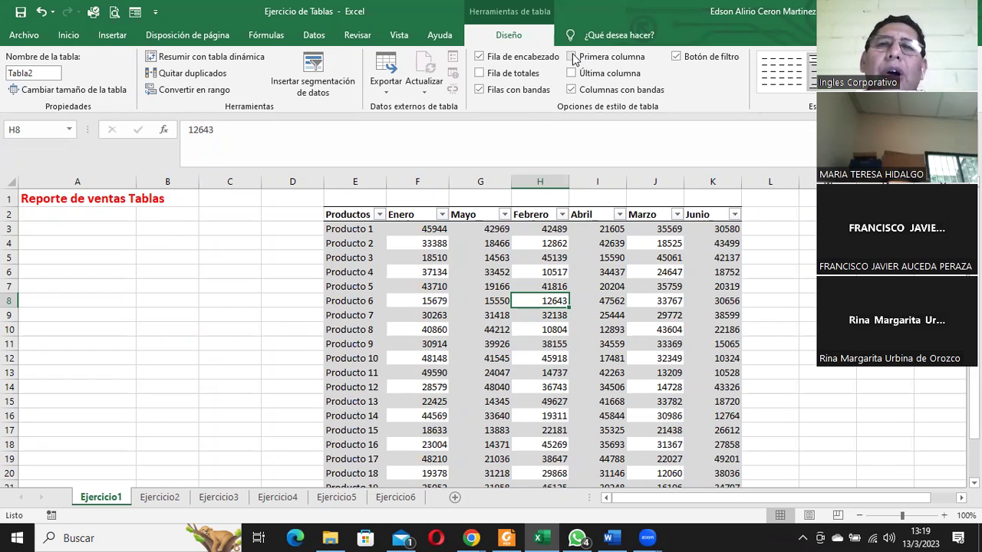
left_click(573, 58)
left_click(571, 89)
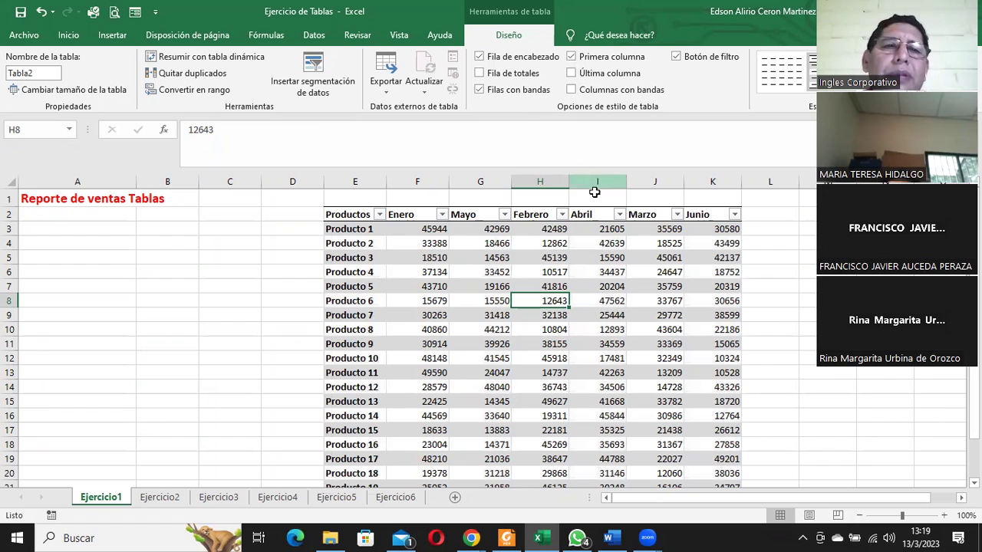
left_click(571, 59)
left_click(571, 73)
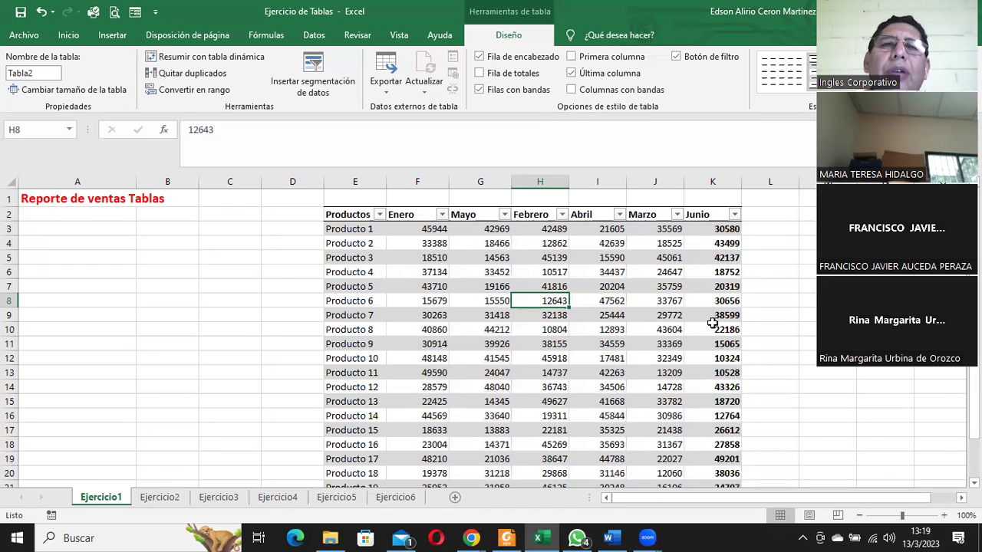
- Turn off Banded Columns, Banded Rows and Last Column bold, then re-enable Banded Rows
left_click(571, 89)
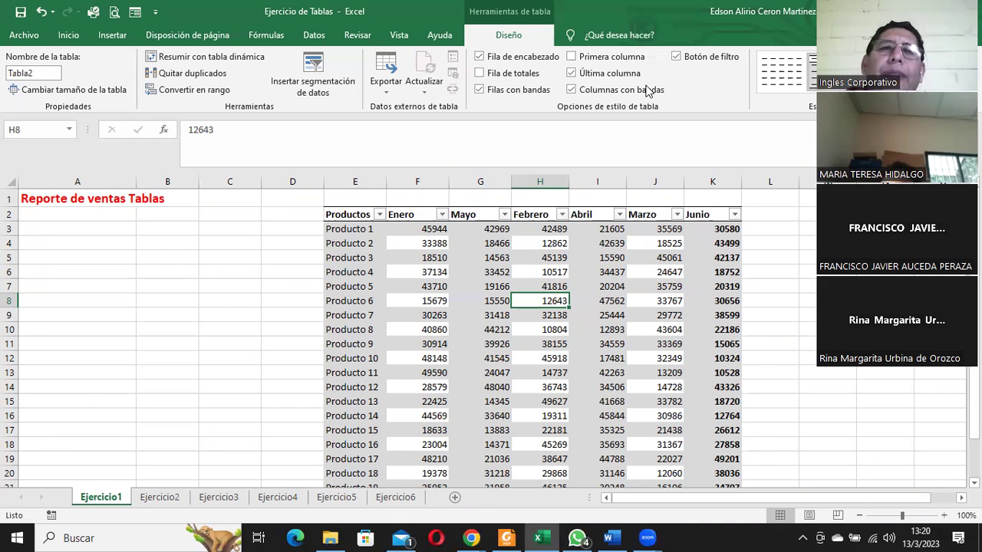
left_click(510, 91)
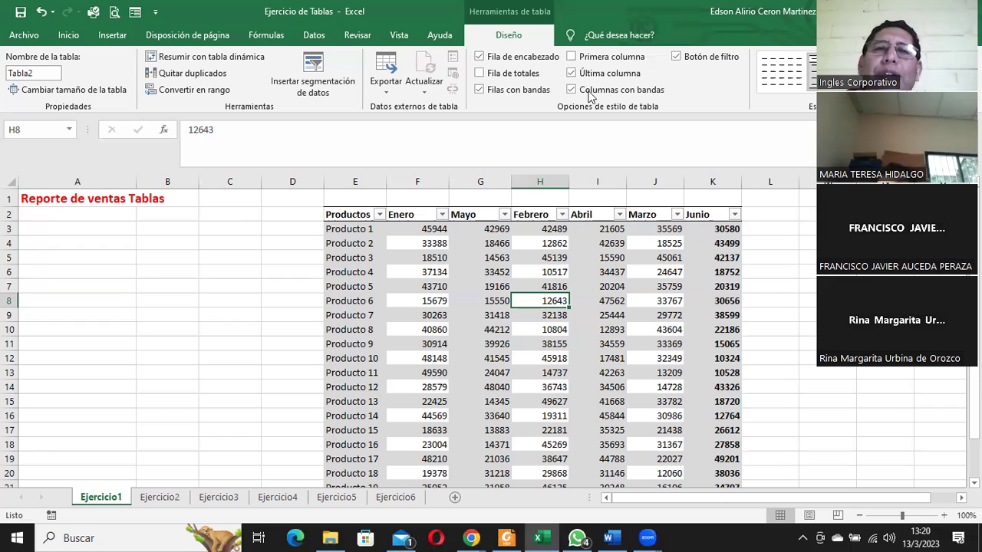
left_click(589, 92)
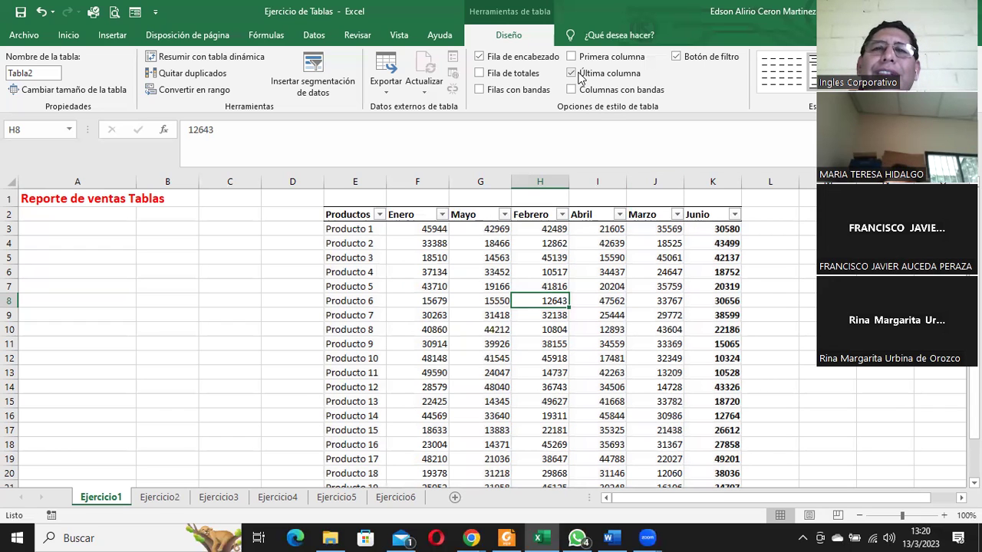
left_click(579, 73)
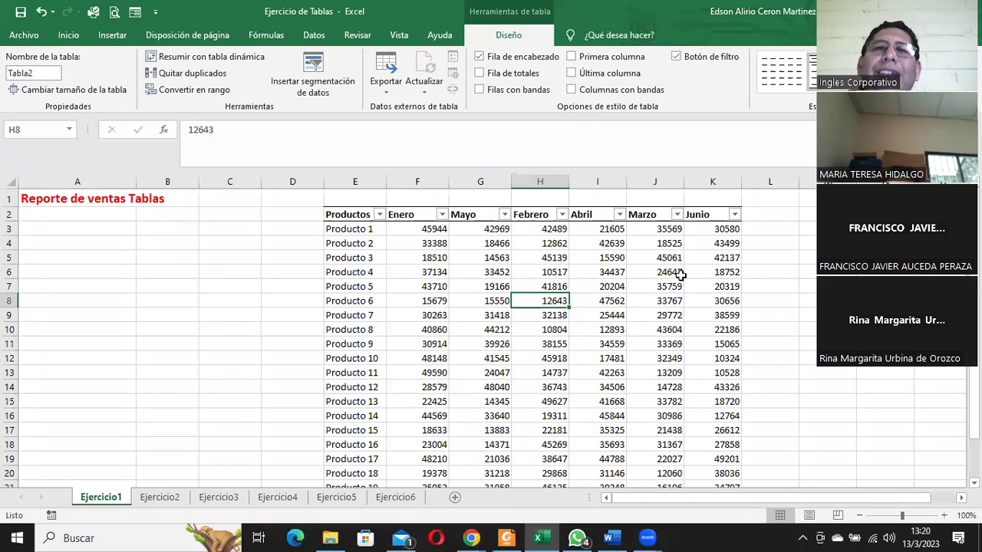
left_click(520, 92)
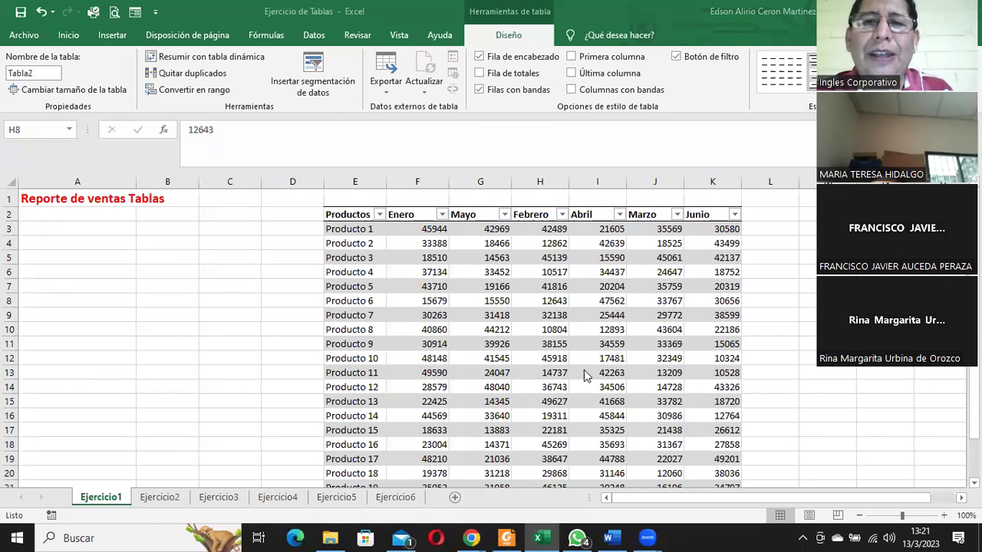
scroll(607, 347, "down", 2)
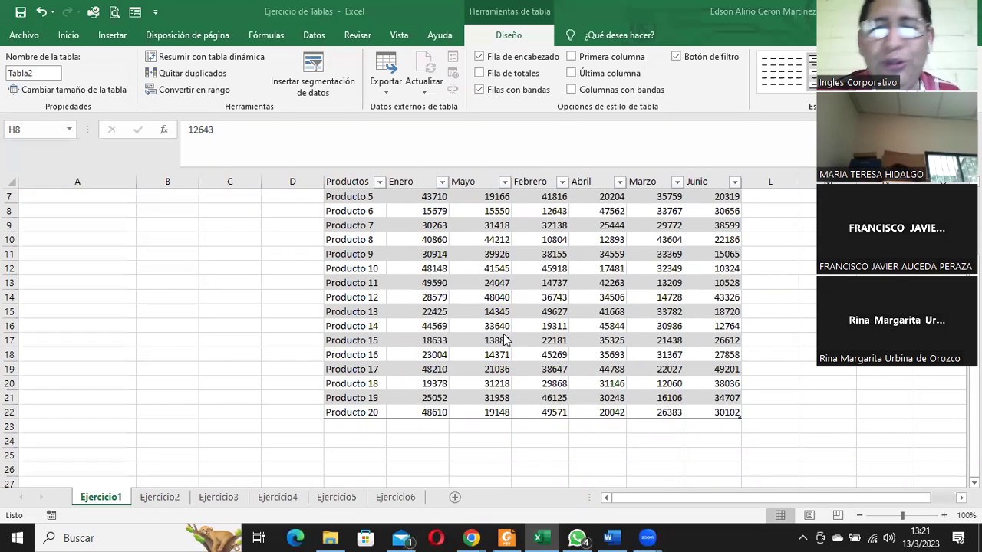
scroll(512, 340, "up", 1)
scroll(512, 340, "up", 1)
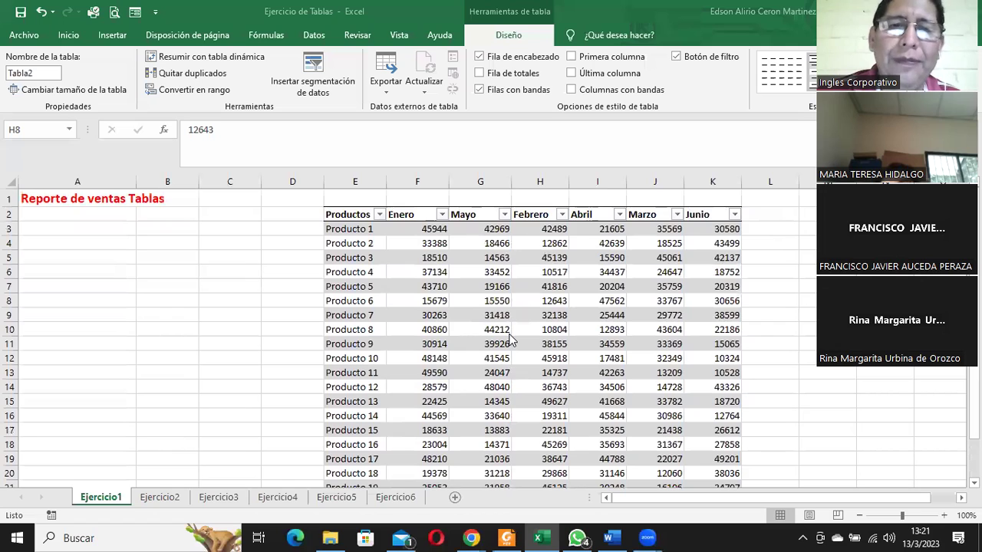
scroll(511, 340, "down", 1)
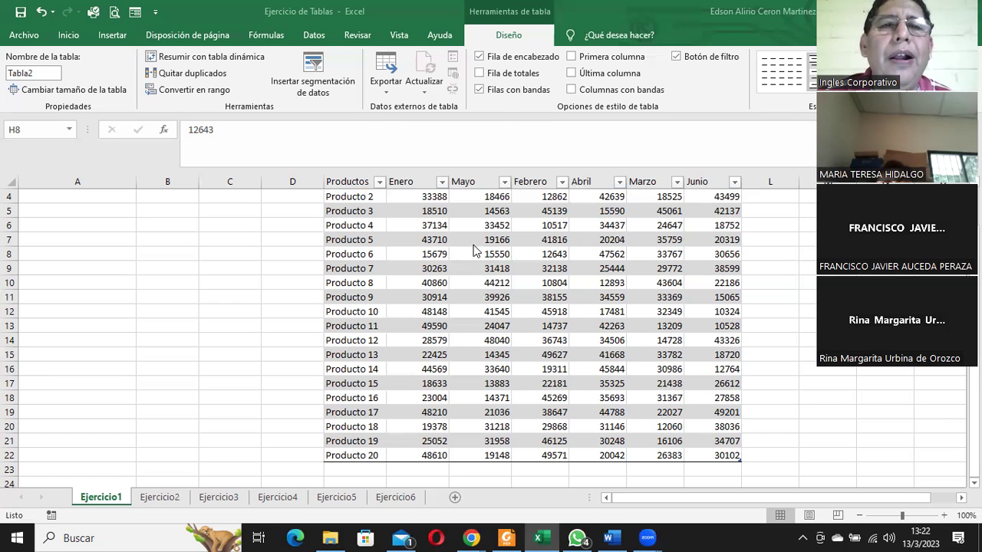
scroll(473, 246, "down", 3)
scroll(473, 242, "down", 3)
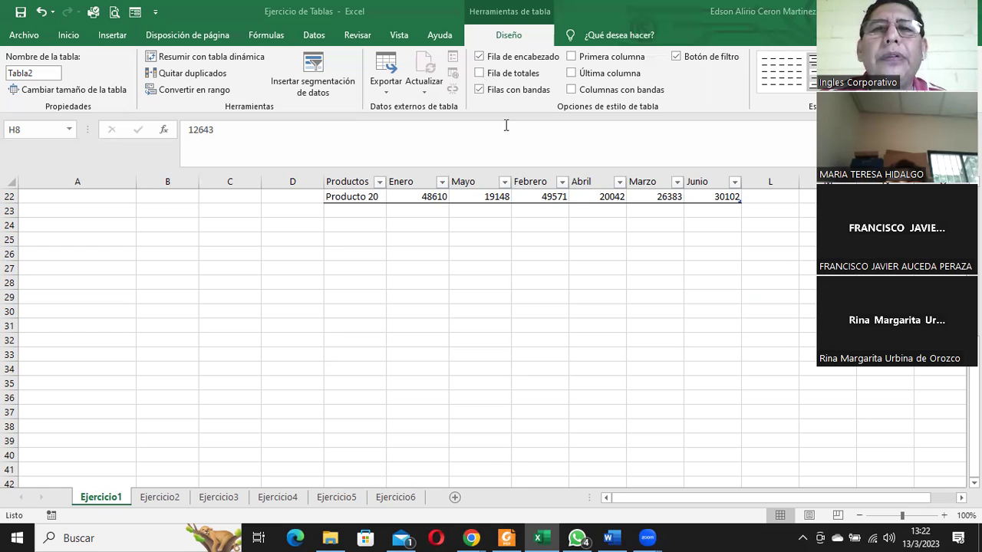
scroll(802, 337, "up", 3)
scroll(804, 330, "up", 1)
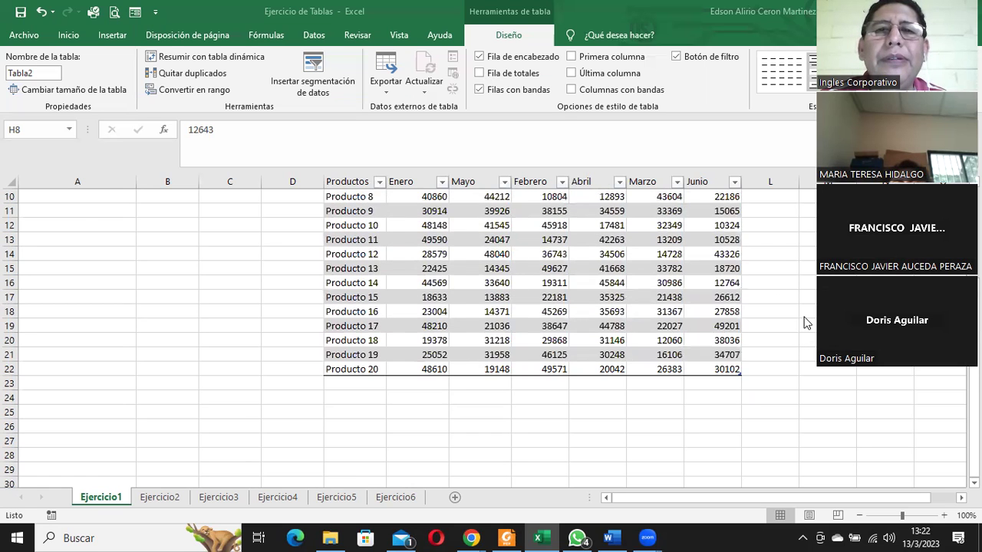
scroll(806, 310, "up", 3)
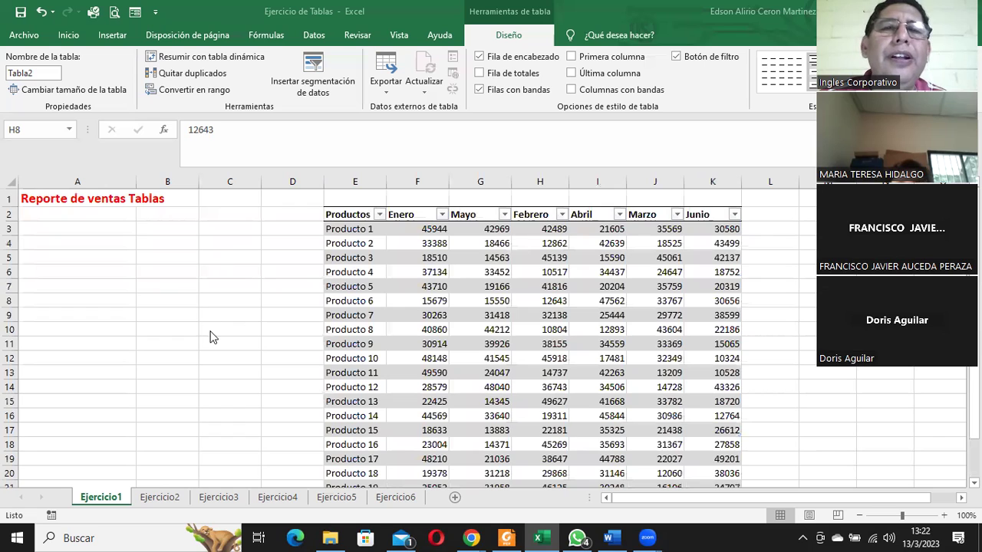
- Turn on Total Row for Tabla2 and inspect the Junio total 563971 in K23
left_click(263, 274)
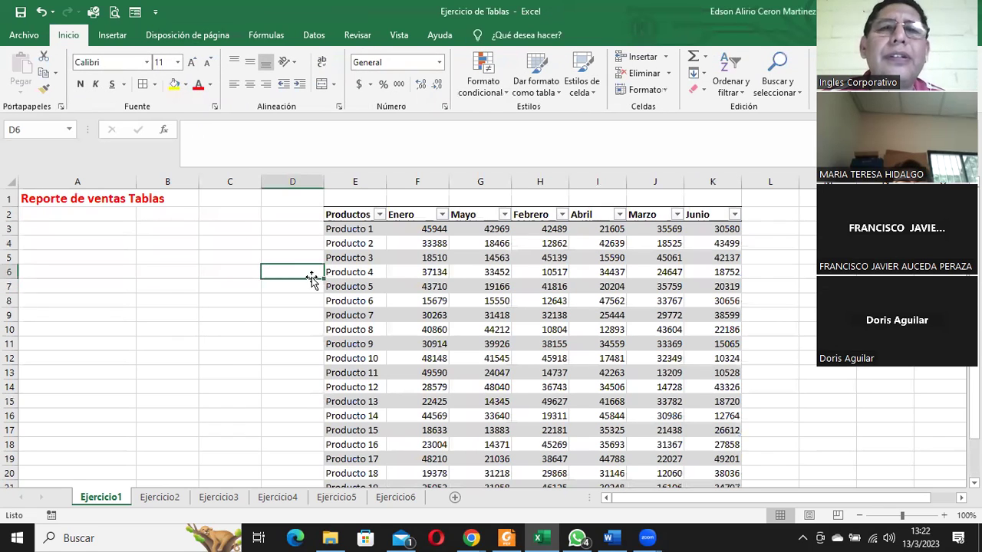
left_click(409, 283)
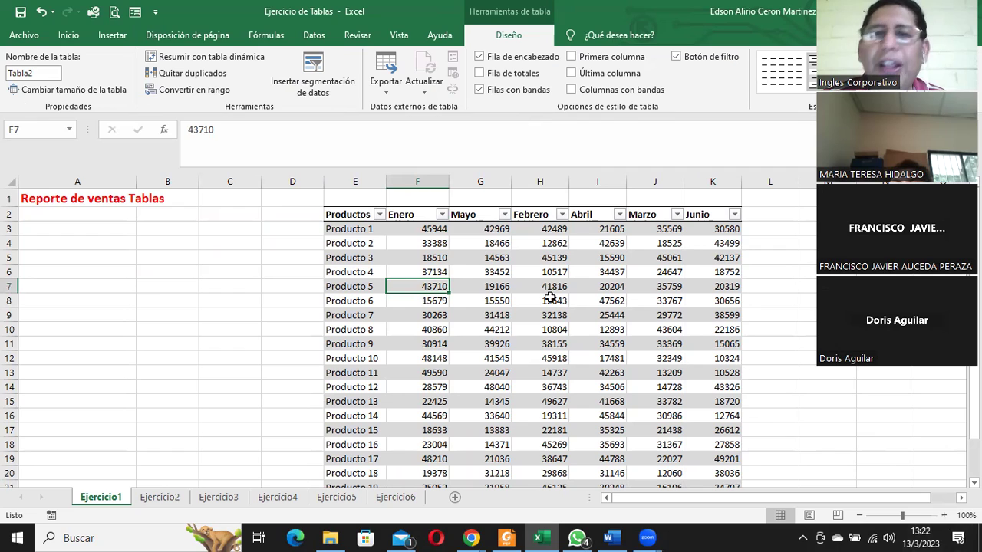
left_click(481, 72)
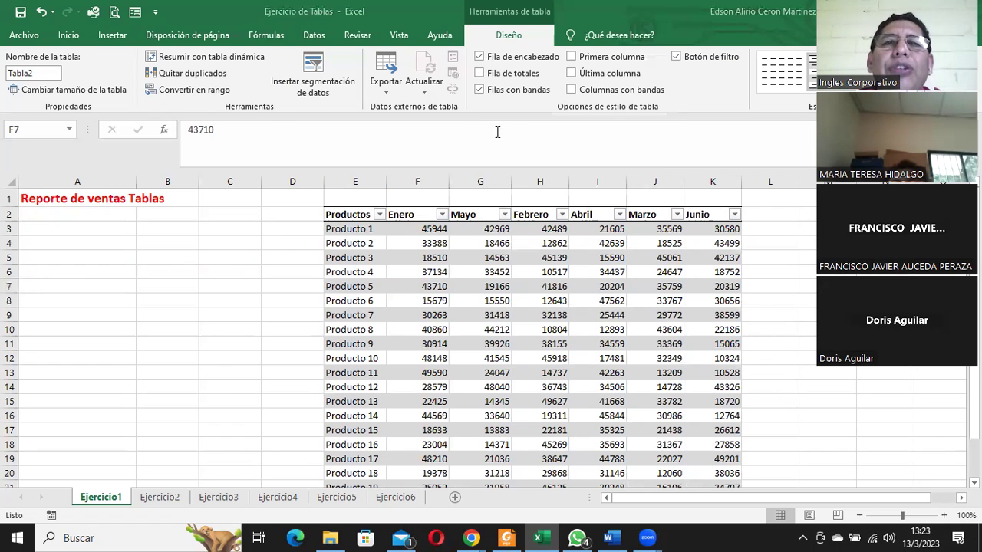
scroll(780, 281, "down", 2)
scroll(781, 276, "down", 1)
scroll(781, 277, "up", 2)
scroll(780, 274, "up", 1)
left_click(480, 73)
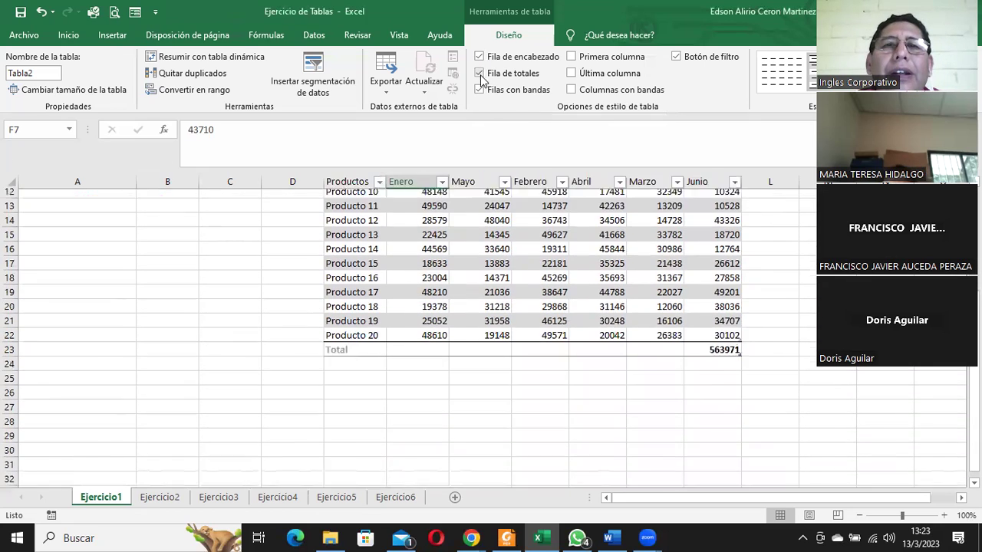
left_click(725, 339)
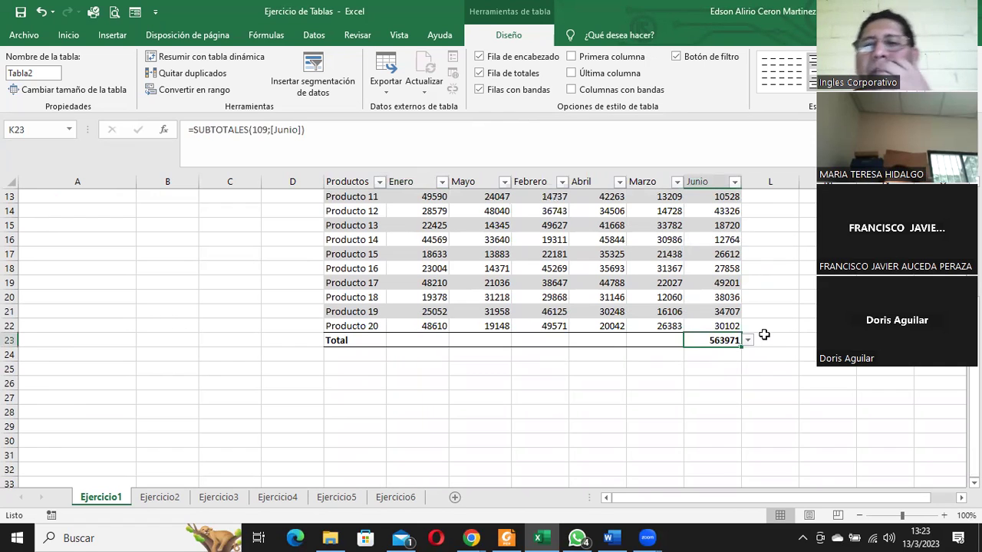
scroll(736, 283, "up", 1)
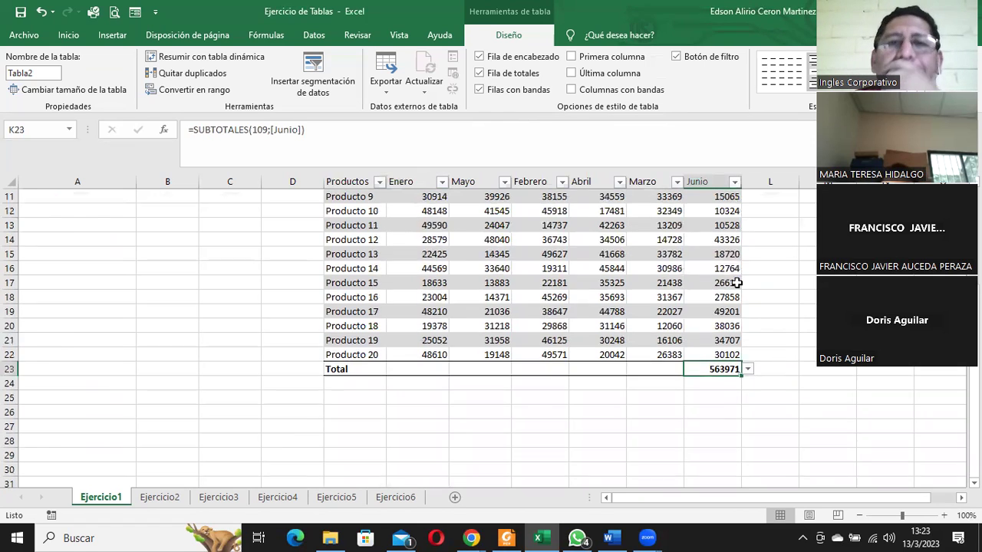
scroll(736, 283, "up", 4)
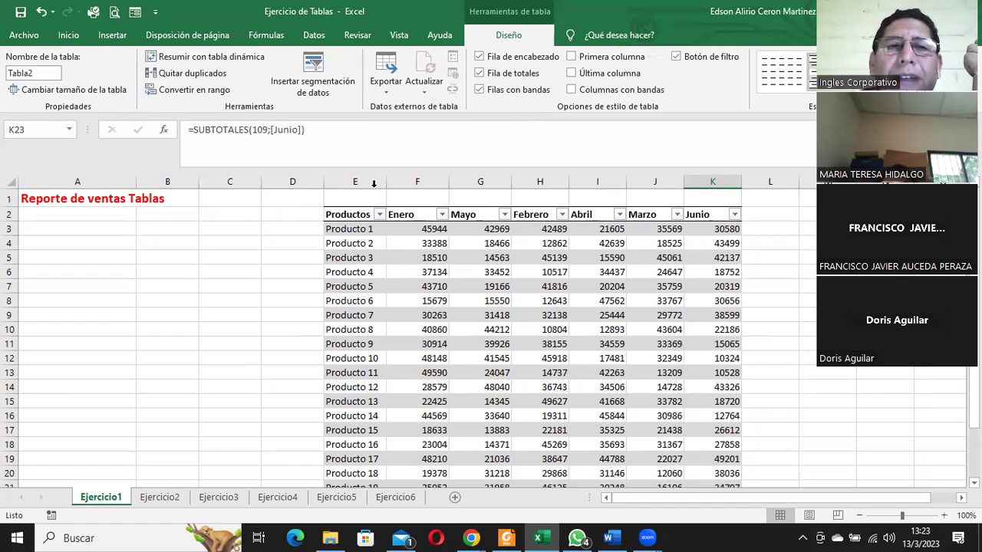
left_click(230, 132)
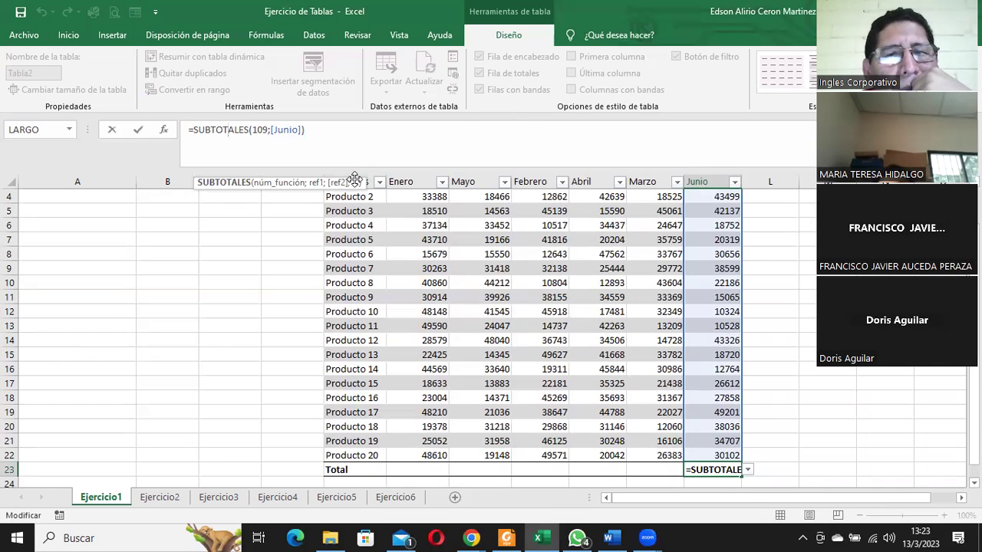
scroll(477, 254, "up", 1)
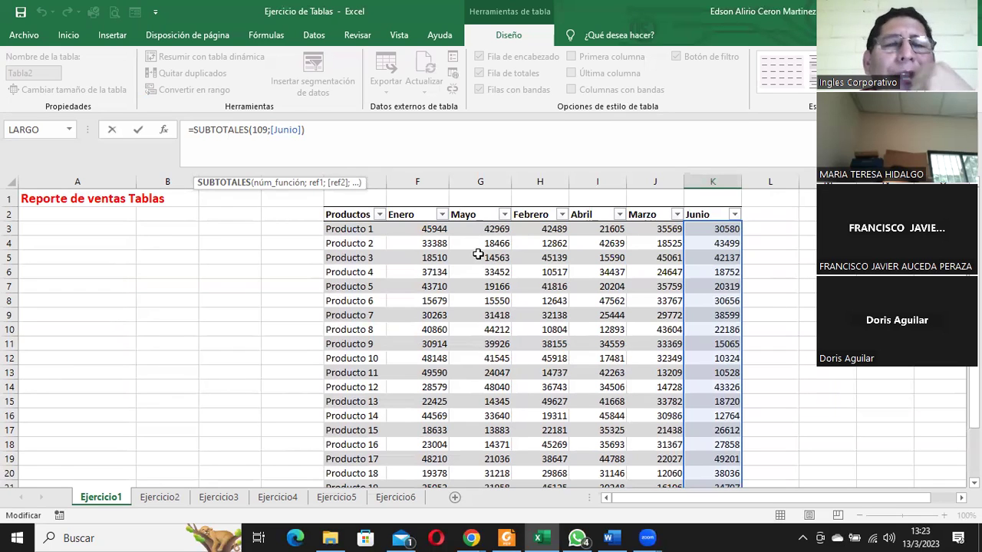
scroll(478, 254, "down", 1)
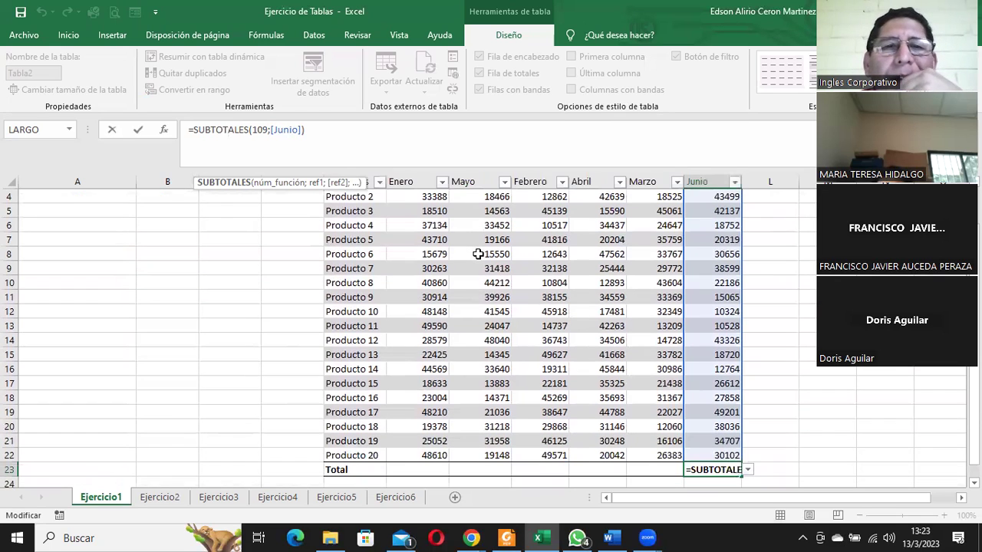
scroll(477, 254, "up", 1)
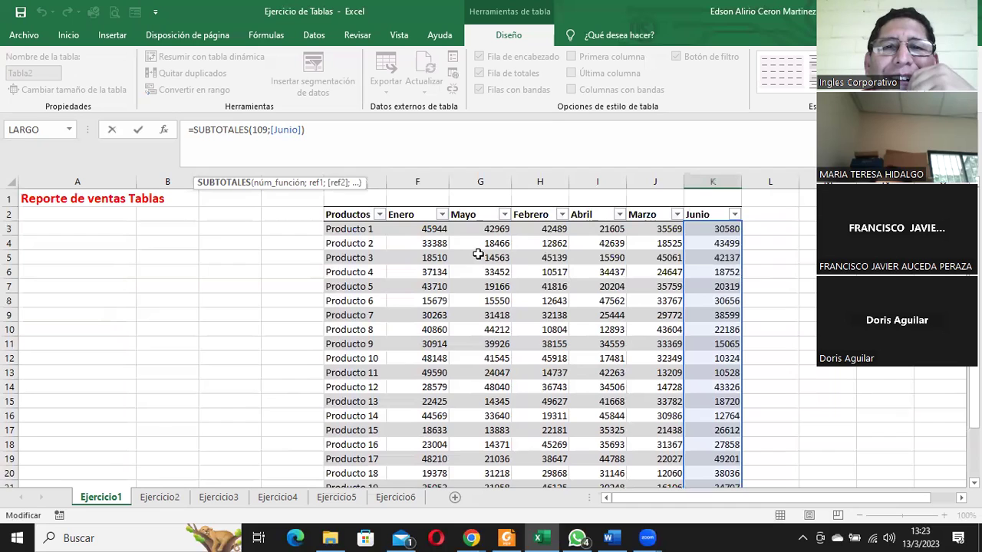
scroll(478, 254, "down", 1)
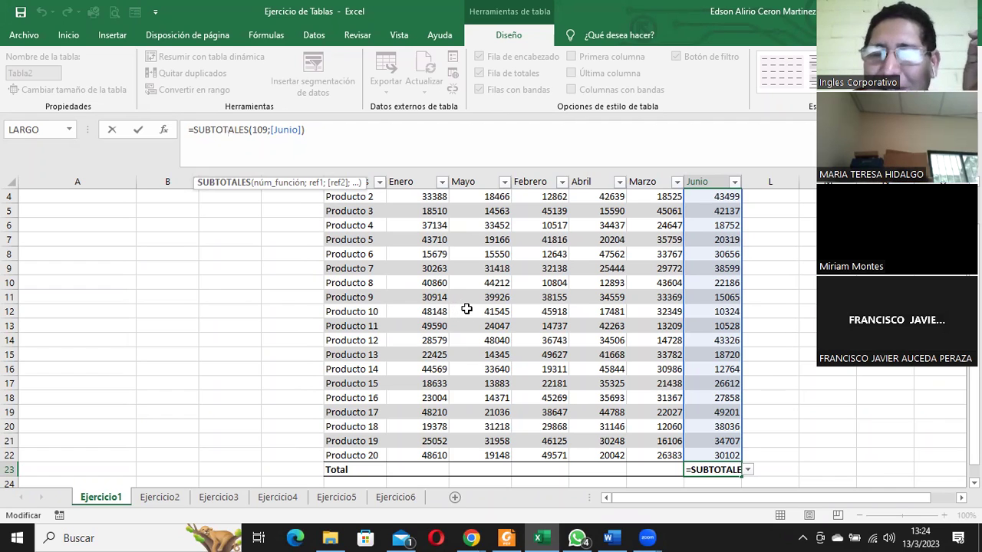
key("ctrl+Return")
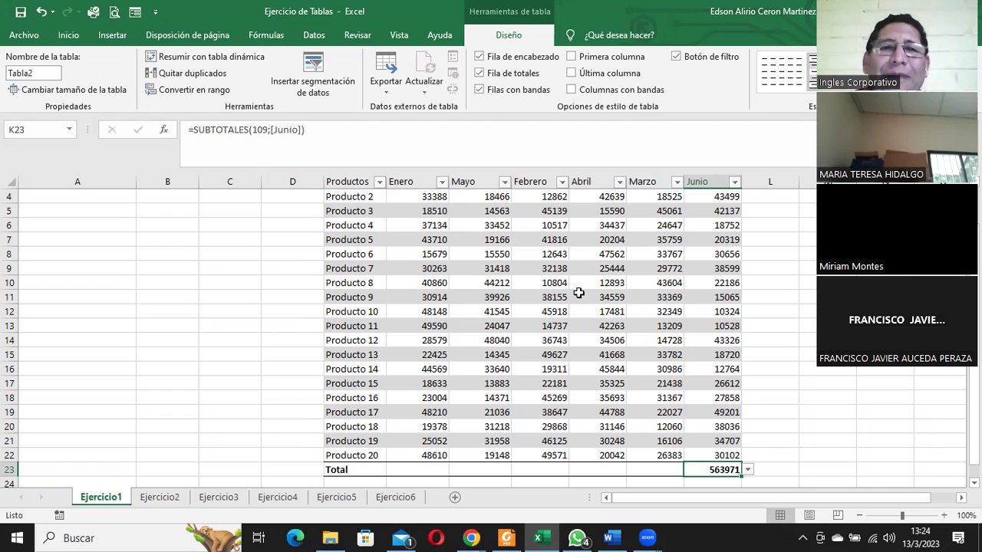
scroll(579, 293, "up", 1)
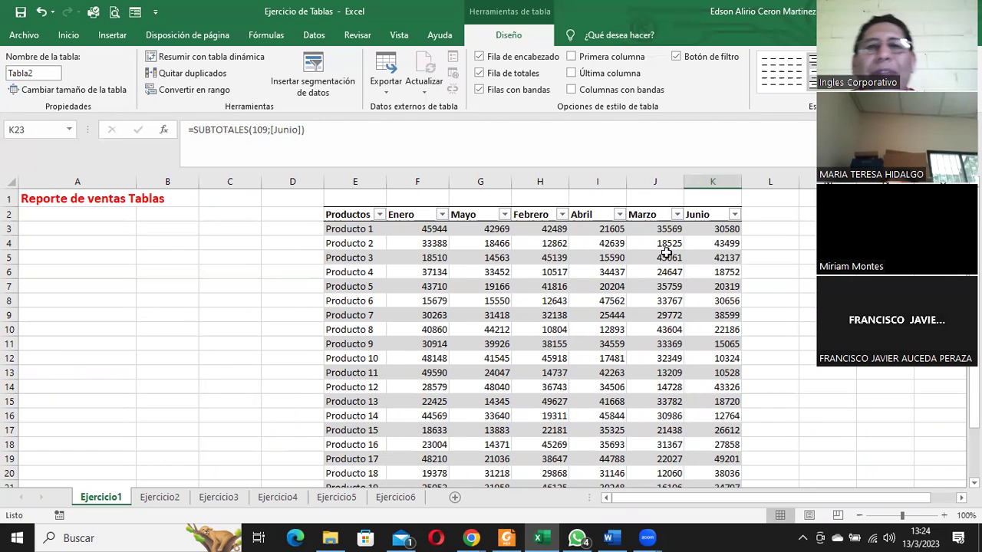
left_click(494, 75)
scroll(774, 361, "down", 1)
scroll(778, 365, "down", 1)
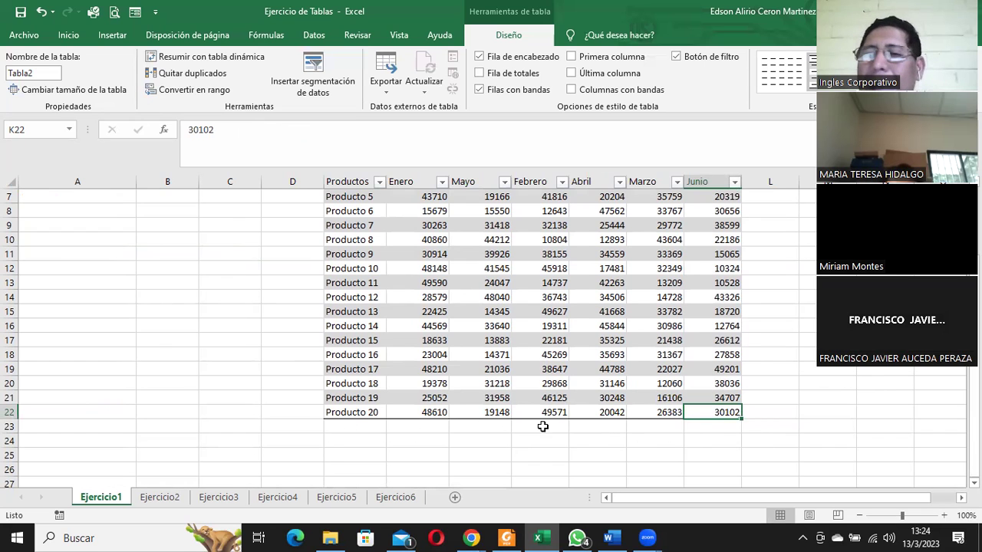
scroll(527, 422, "up", 2)
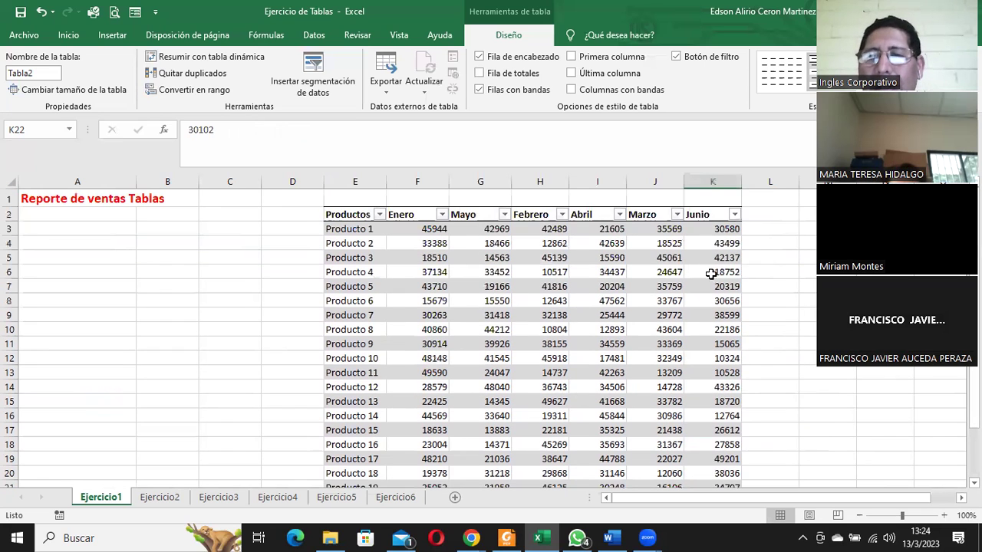
left_click(479, 73)
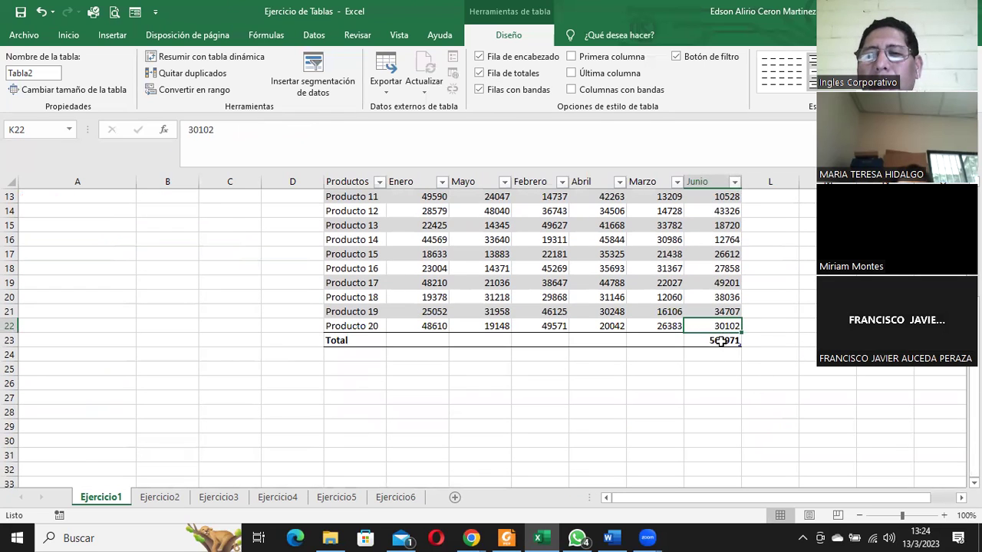
left_click(721, 342)
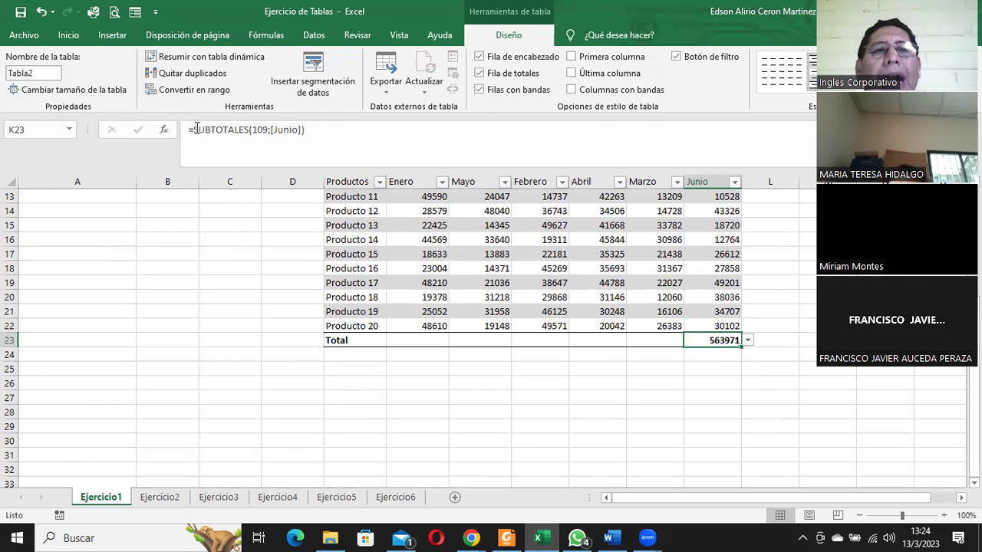
left_click_drag(194, 129, 250, 129)
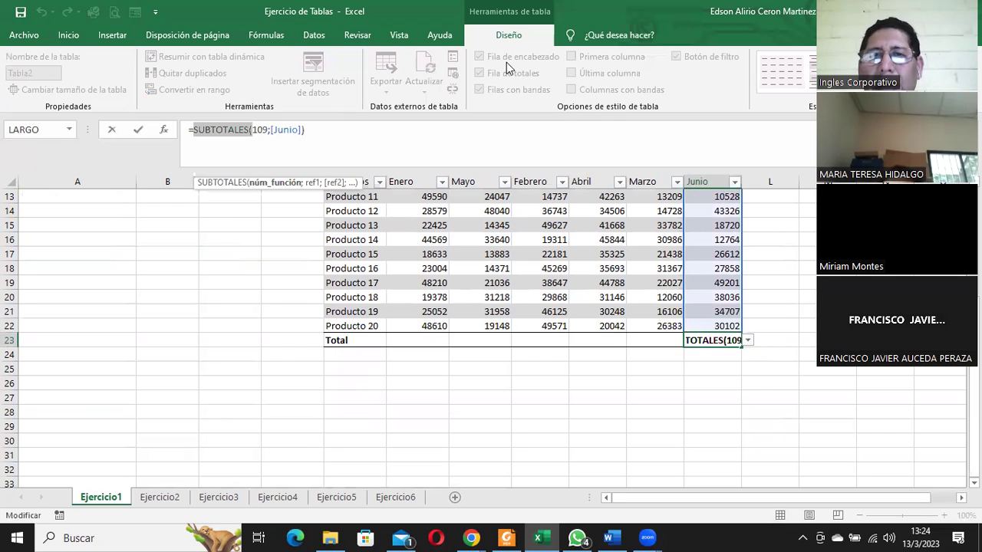
key("Escape")
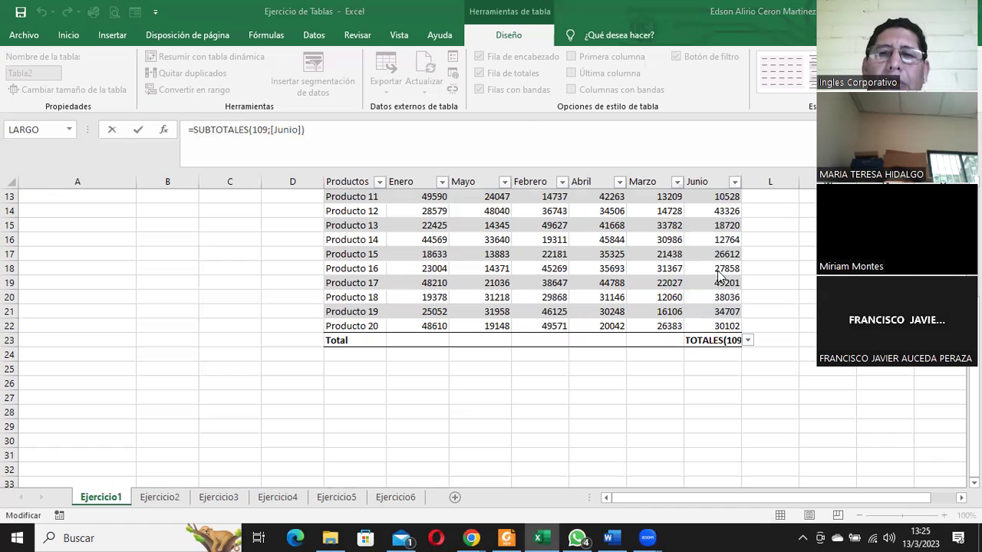
key("F2")
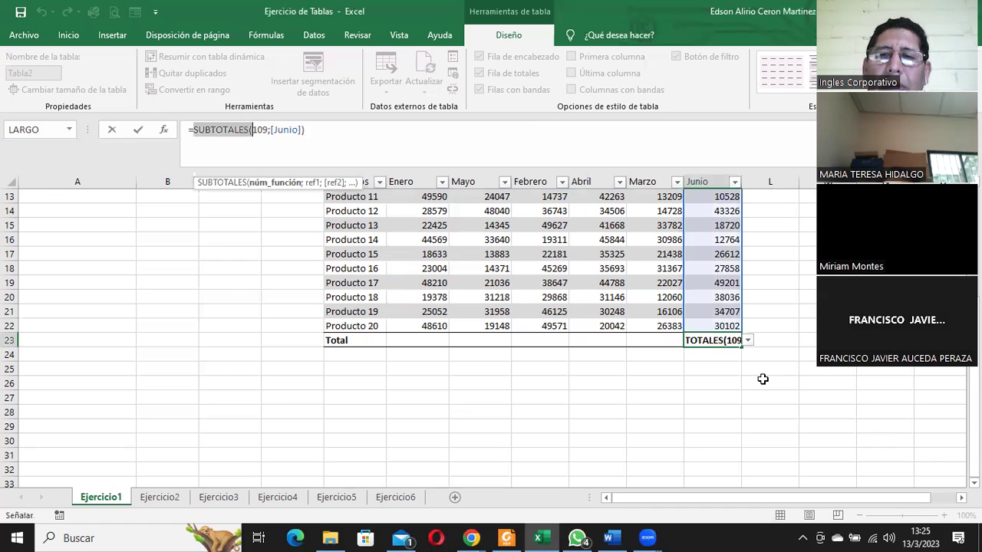
left_click(766, 381)
key("ctrl+z")
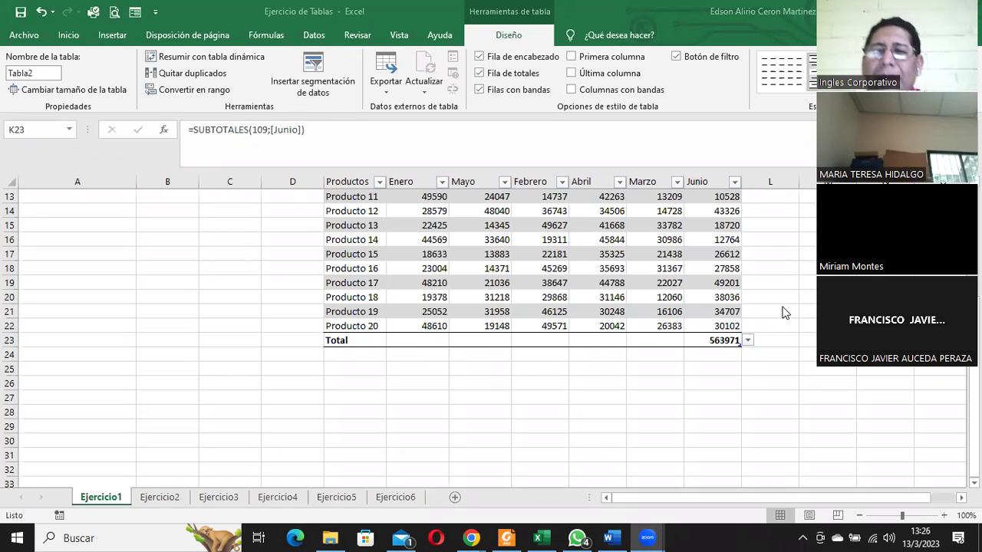
- Set totals to Mín. for Marzo, Máx. for Abril, Promedio for Febrero and Recuento for Mayo
scroll(741, 336, "up", 2)
scroll(741, 338, "up", 1)
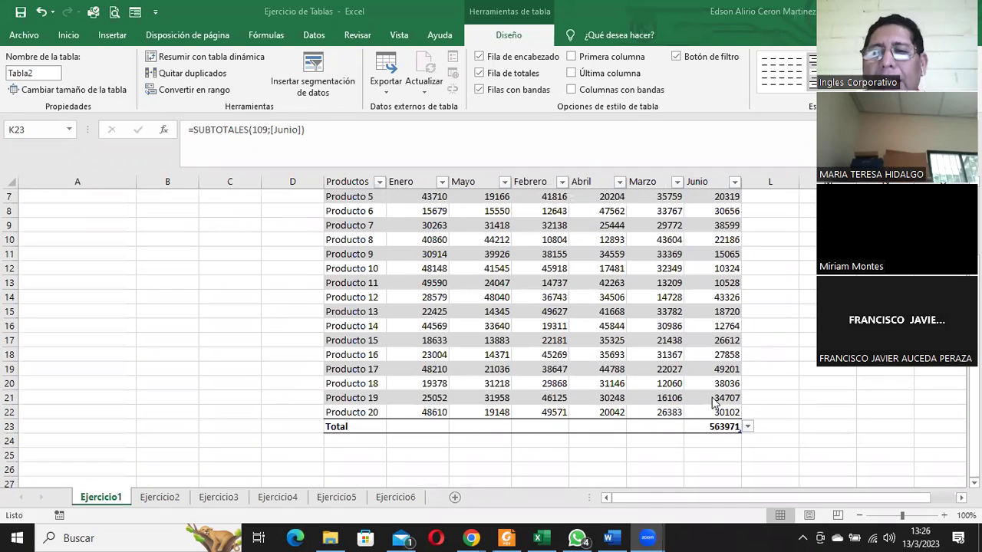
left_click(660, 428)
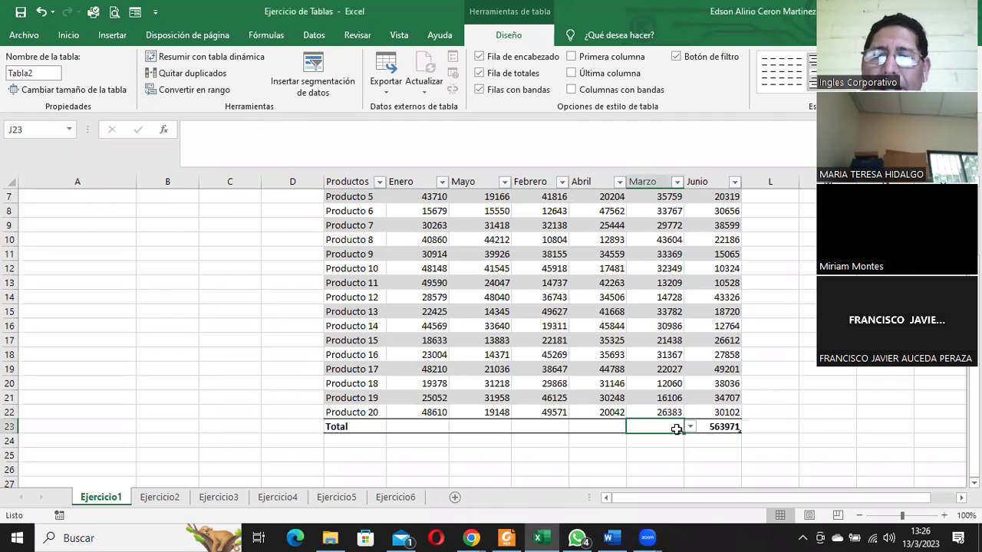
left_click(690, 428)
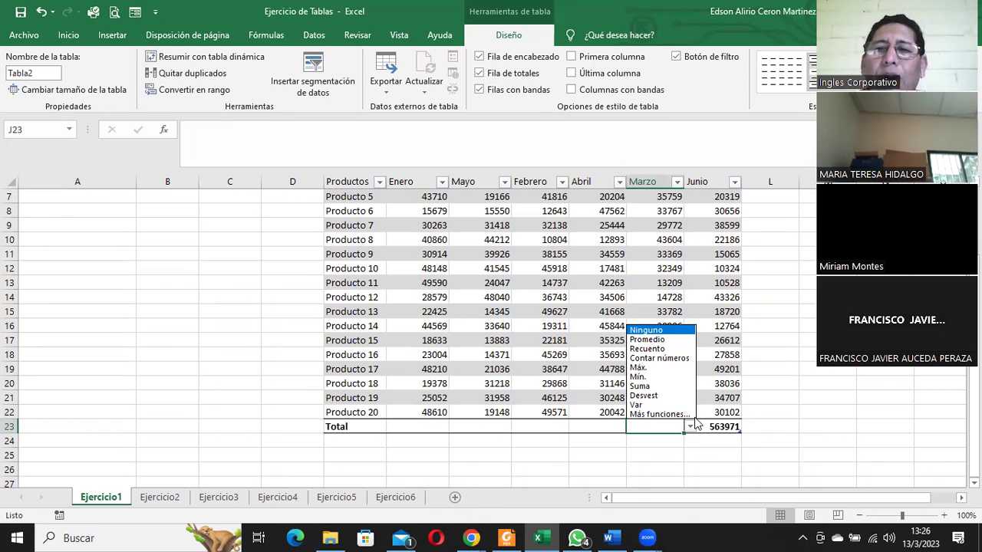
left_click(654, 376)
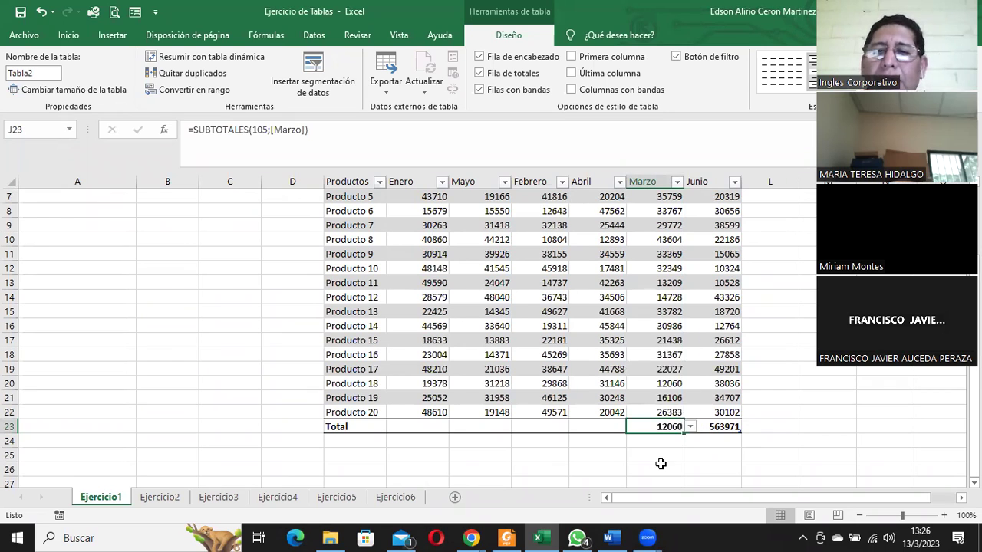
left_click(608, 426)
left_click(632, 427)
left_click(598, 367)
left_click(556, 424)
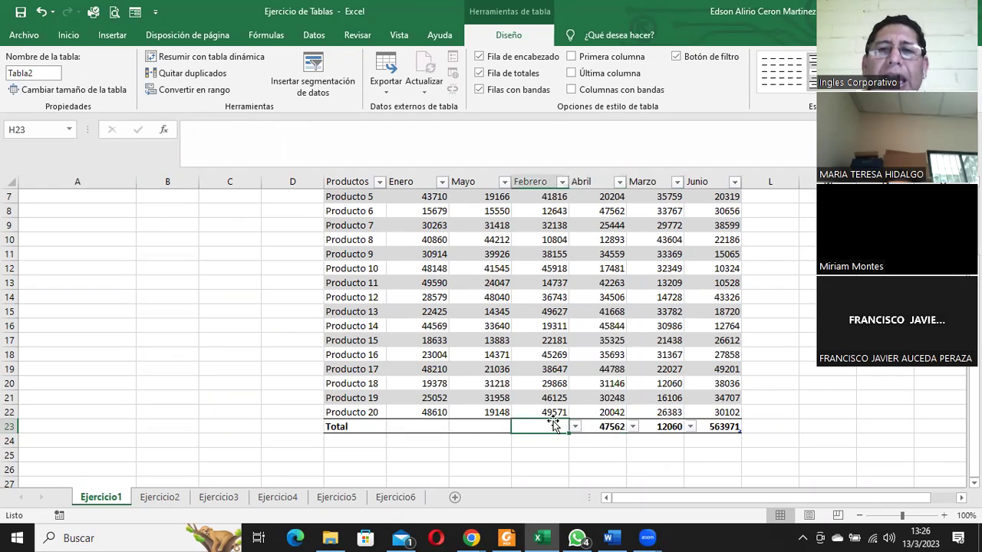
left_click(574, 427)
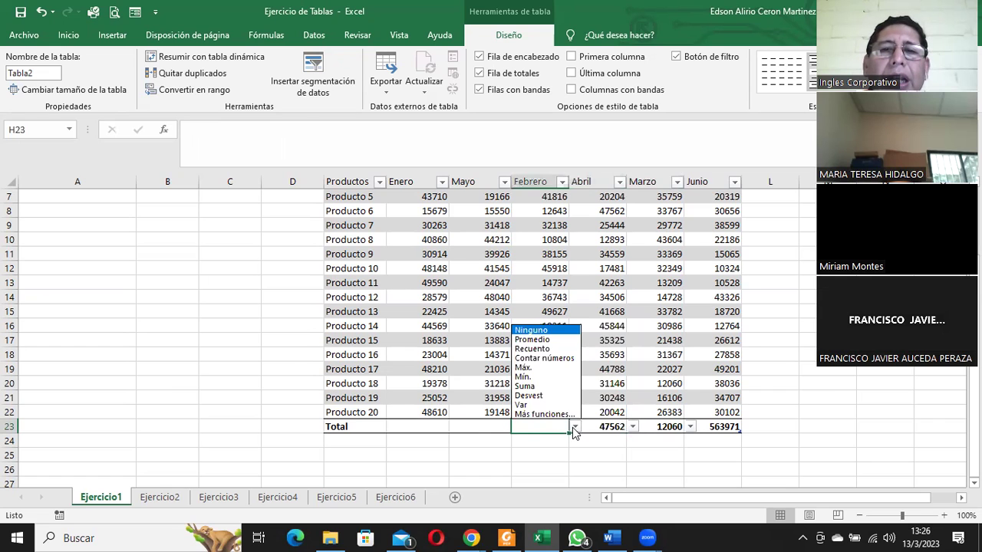
left_click(532, 339)
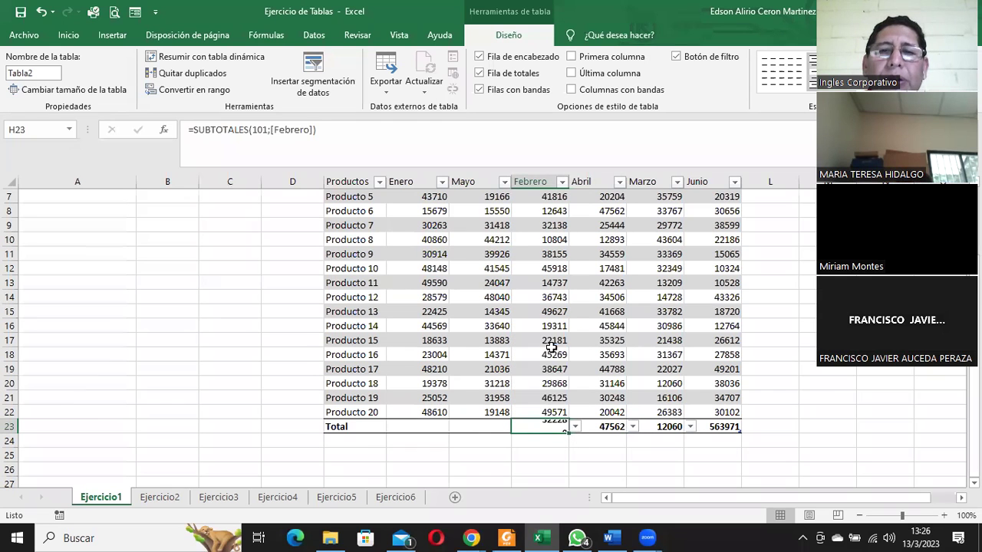
left_click(502, 424)
left_click(519, 427)
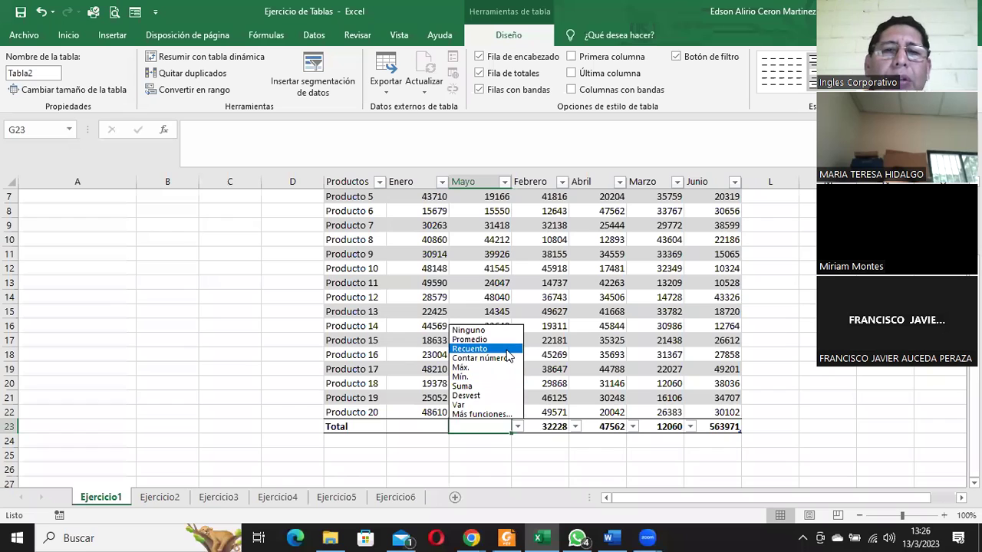
left_click(469, 348)
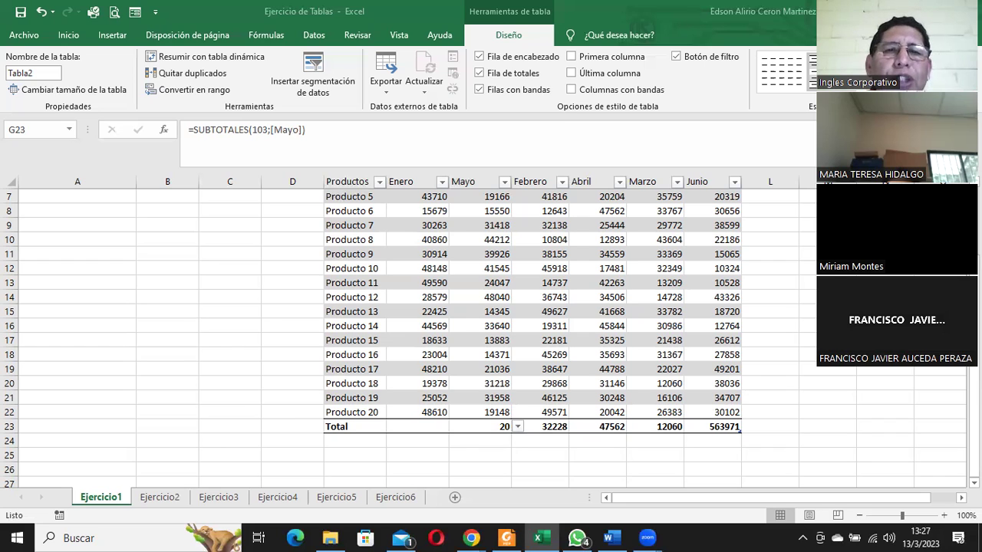
- Show the total-function choices for the still-blank Enero cell in the Total row
left_click(426, 422)
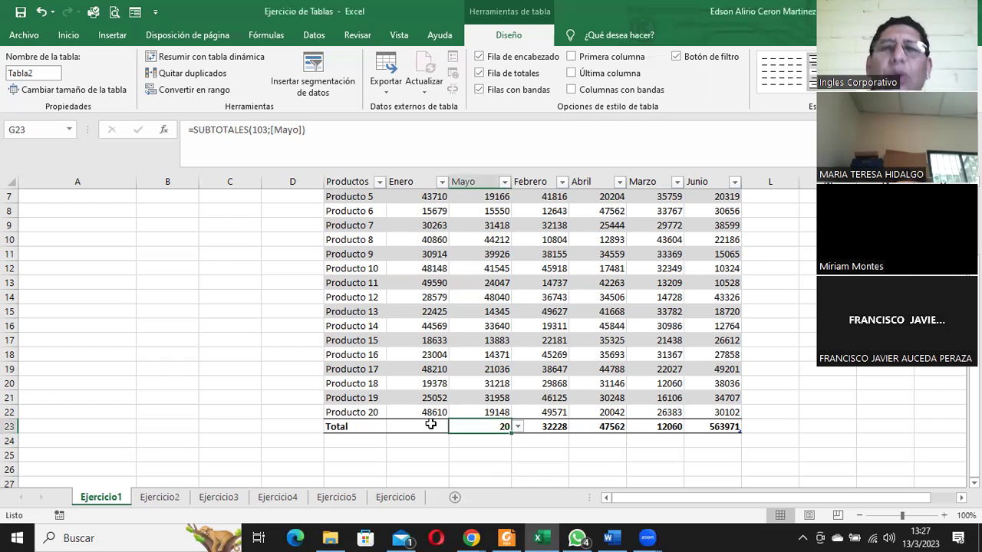
left_click(431, 424)
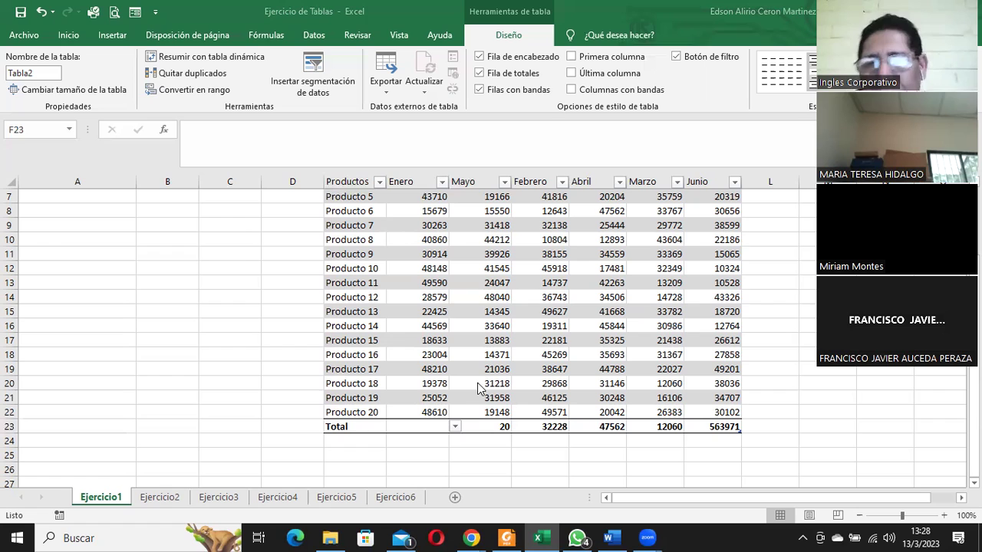
left_click(448, 426)
left_click(454, 427)
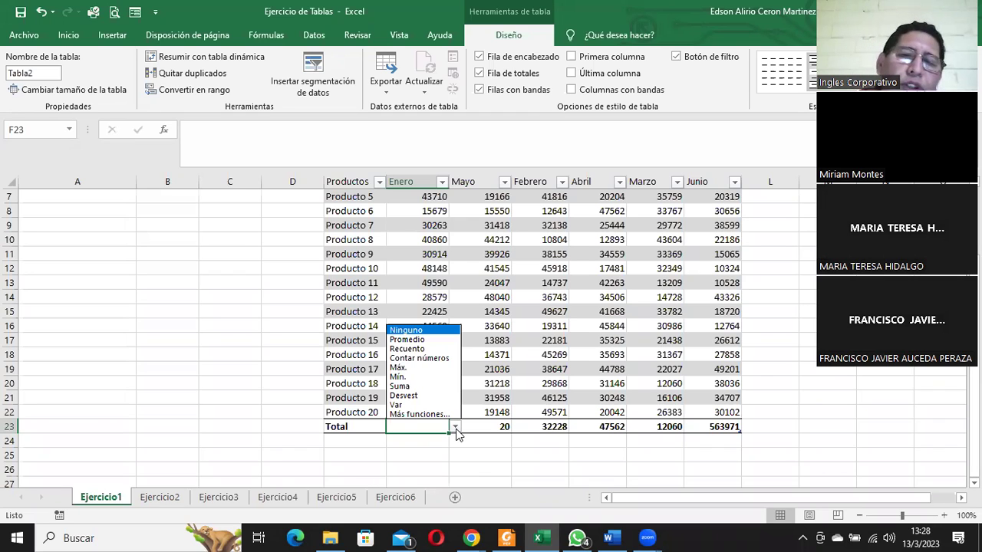
left_click(435, 415)
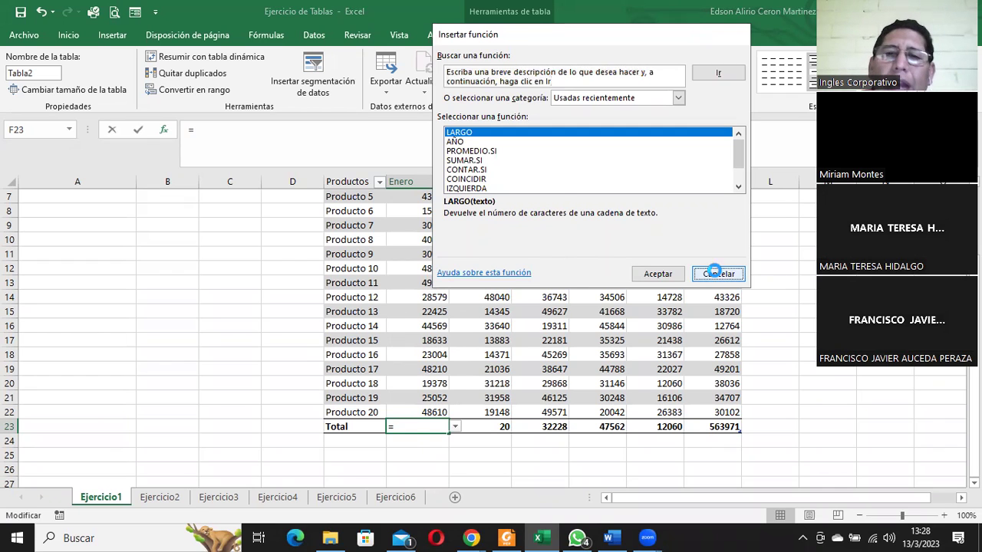
left_click(715, 276)
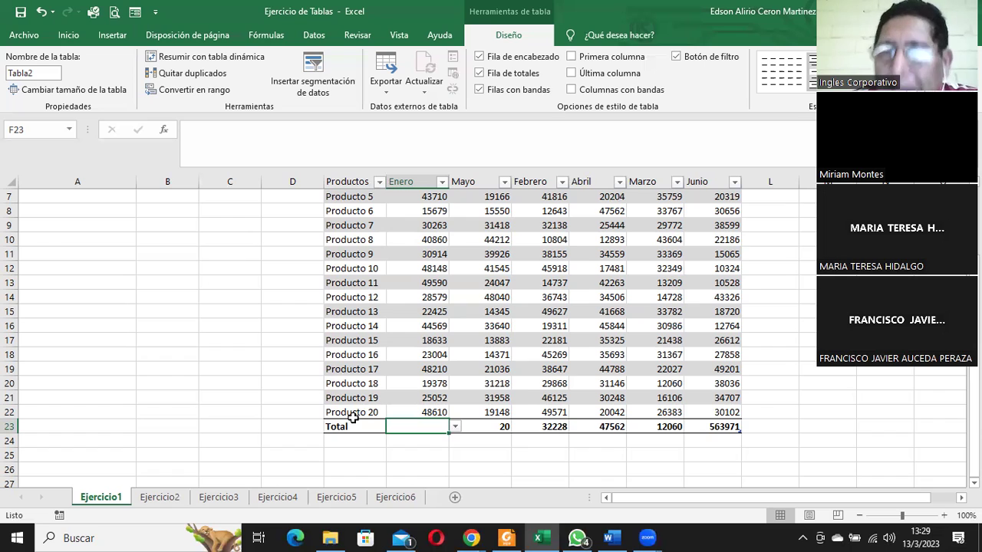
left_click(376, 369)
left_click(433, 369)
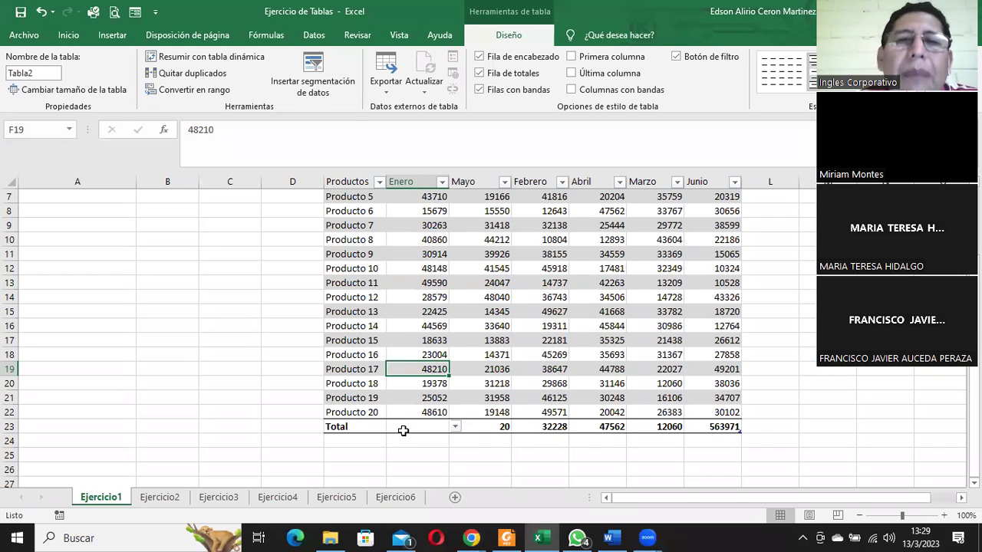
- Filter the Productos column to show only Producto 11, 12 and 13
scroll(464, 255, "up", 2)
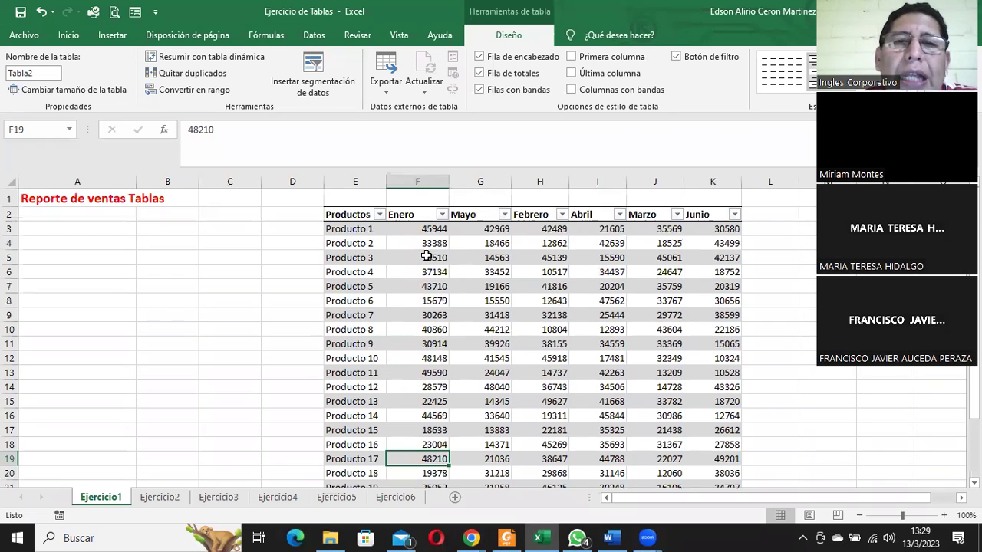
left_click(379, 215)
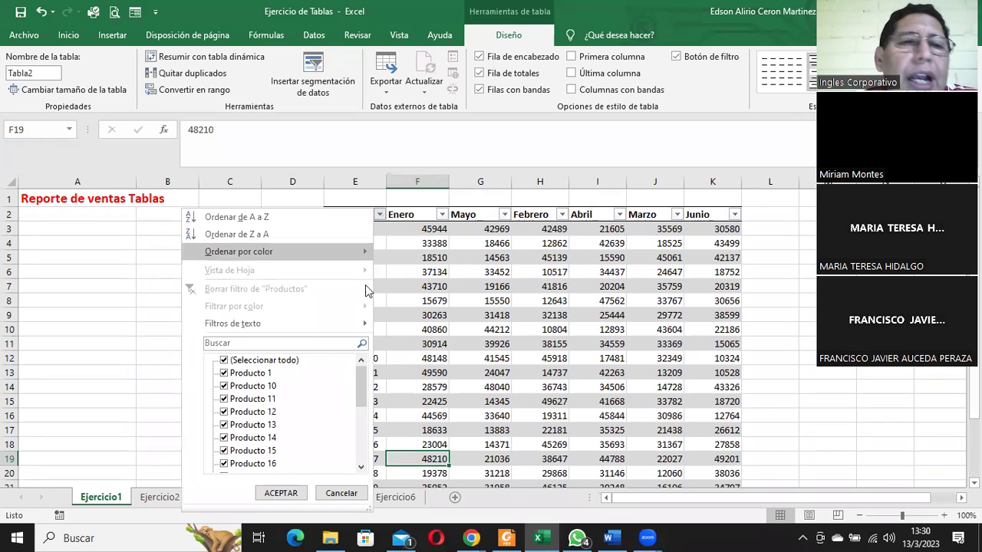
left_click(277, 361)
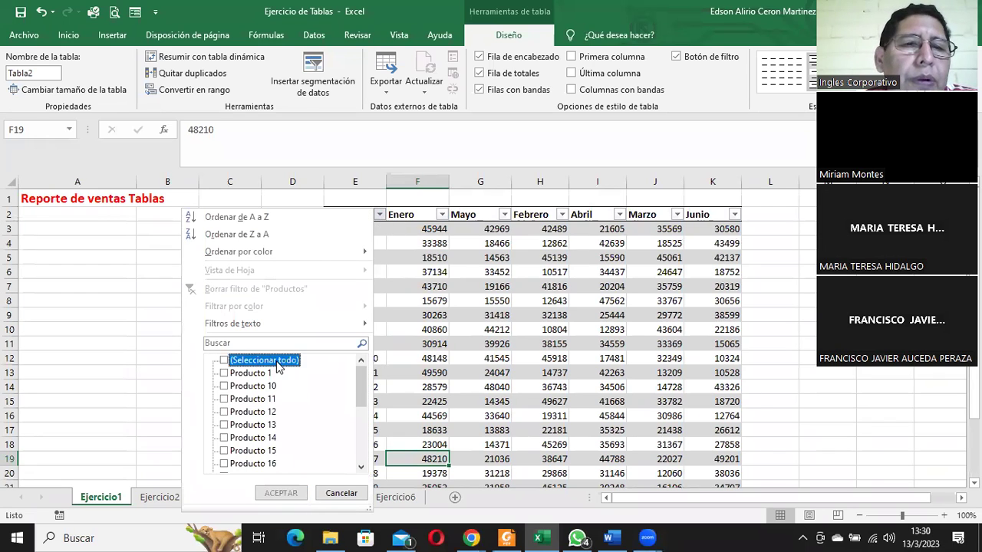
left_click(224, 374)
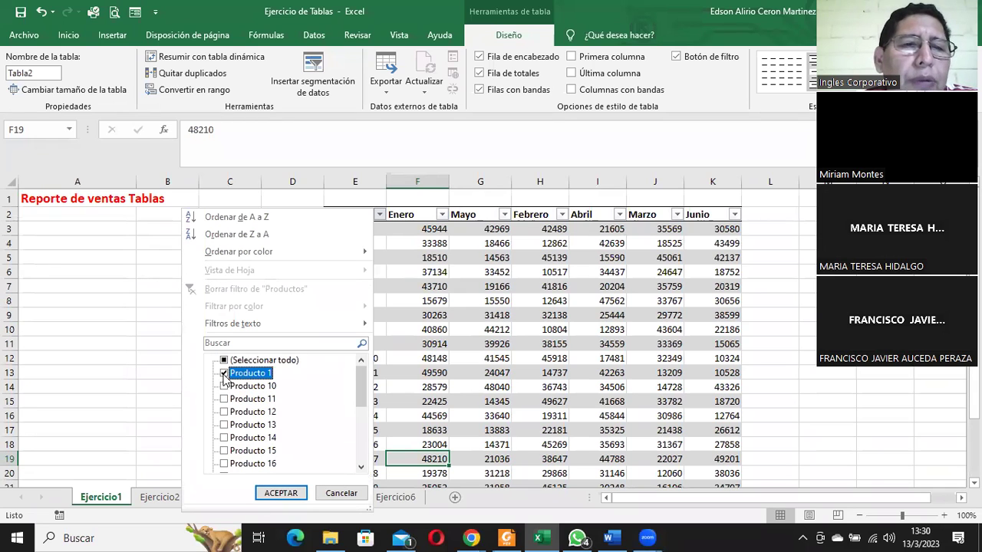
left_click(224, 373)
left_click(225, 400)
left_click(226, 413)
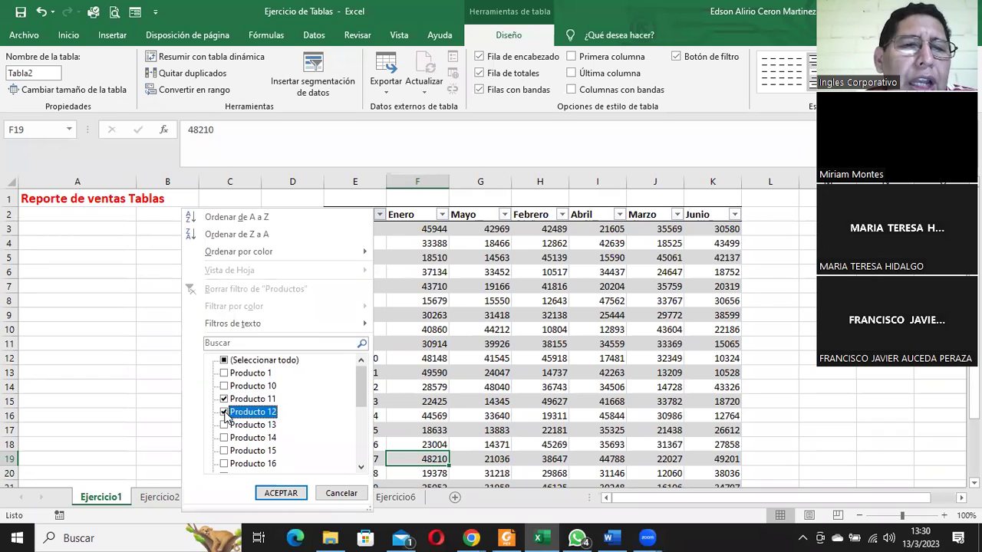
left_click(224, 425)
left_click(280, 493)
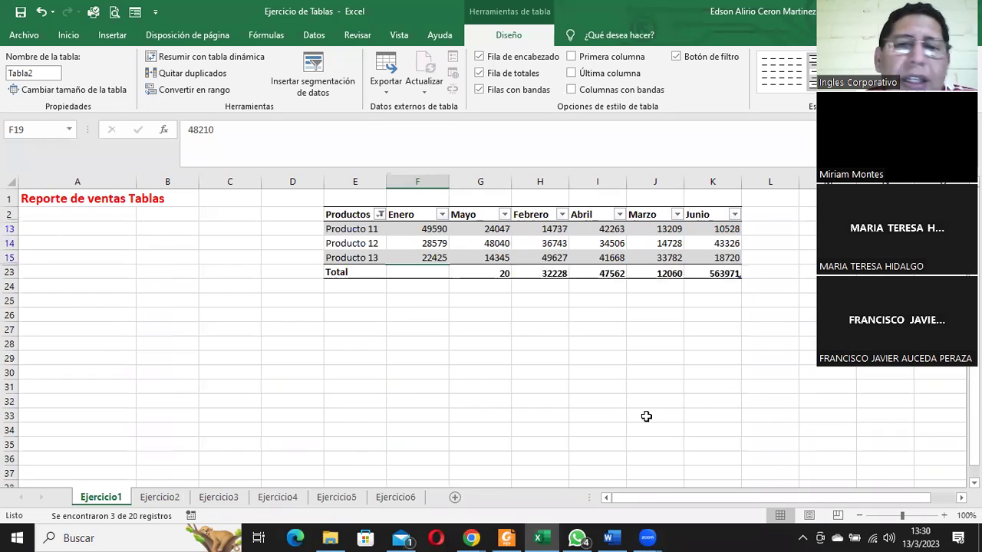
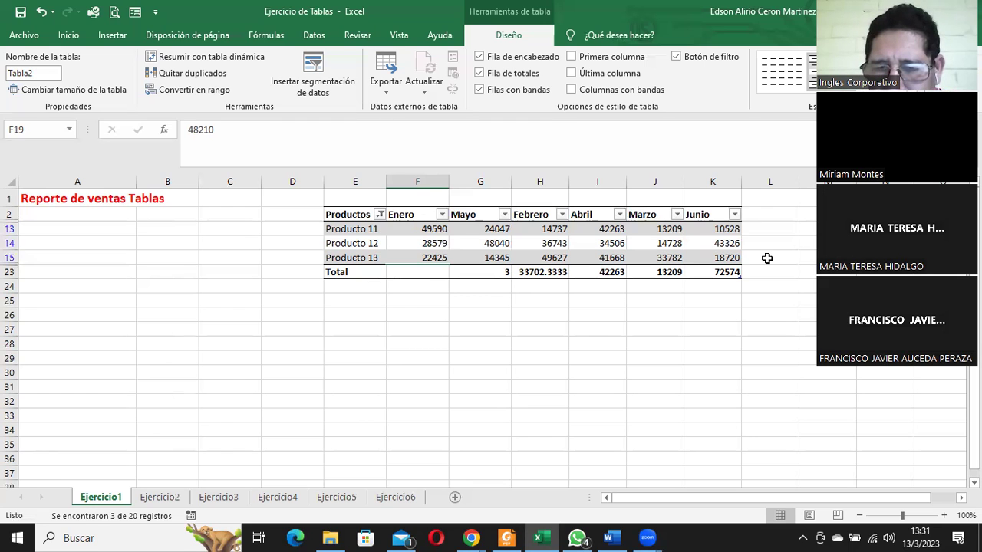
- Close Ejercicio de Tablas without saving, then reopen it from the recent workbooks list
left_click(16, 38)
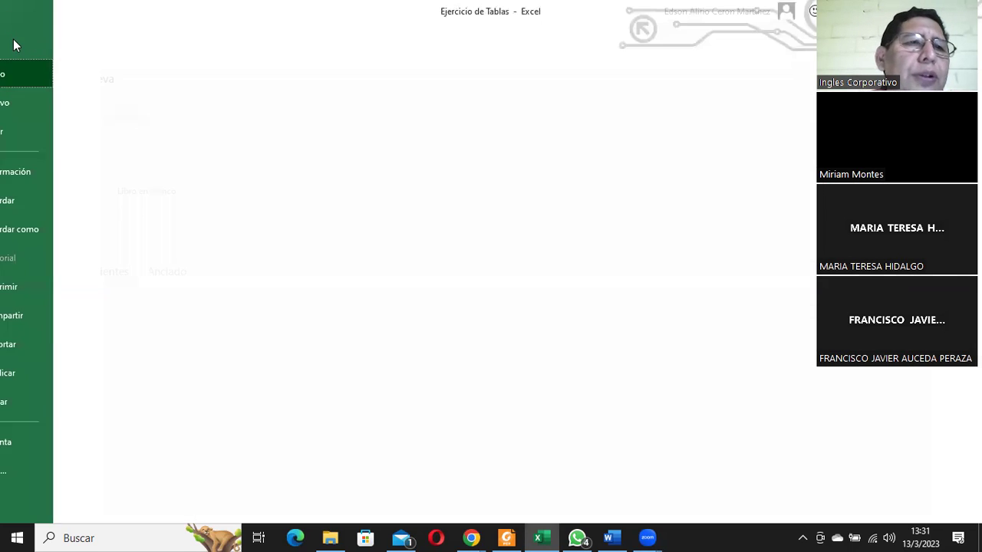
key("Escape")
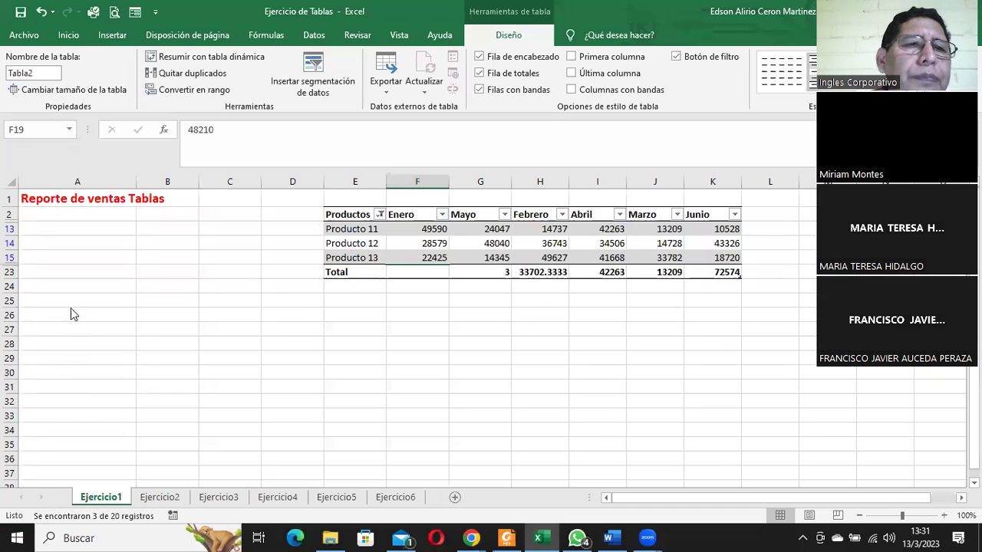
left_click(491, 296)
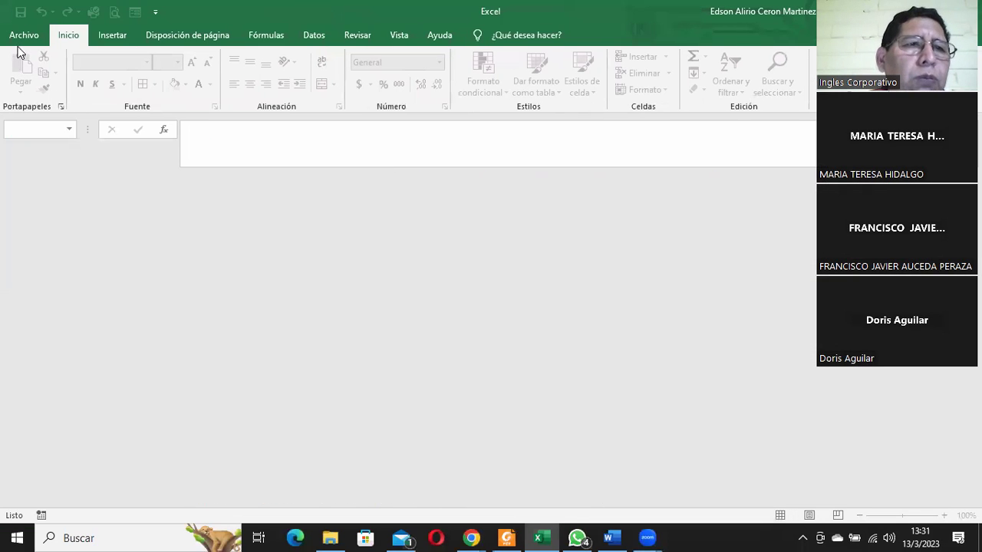
left_click(21, 39)
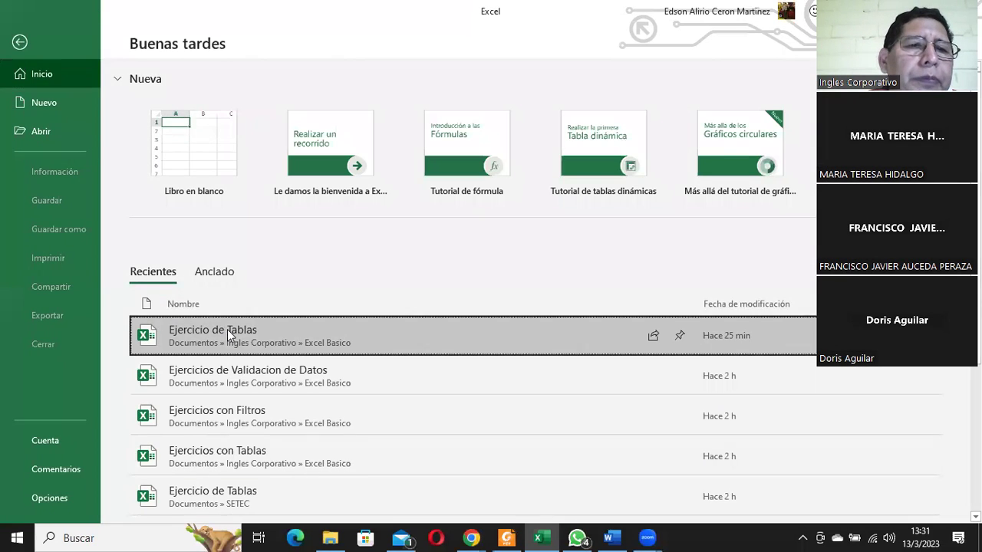
left_click(227, 329)
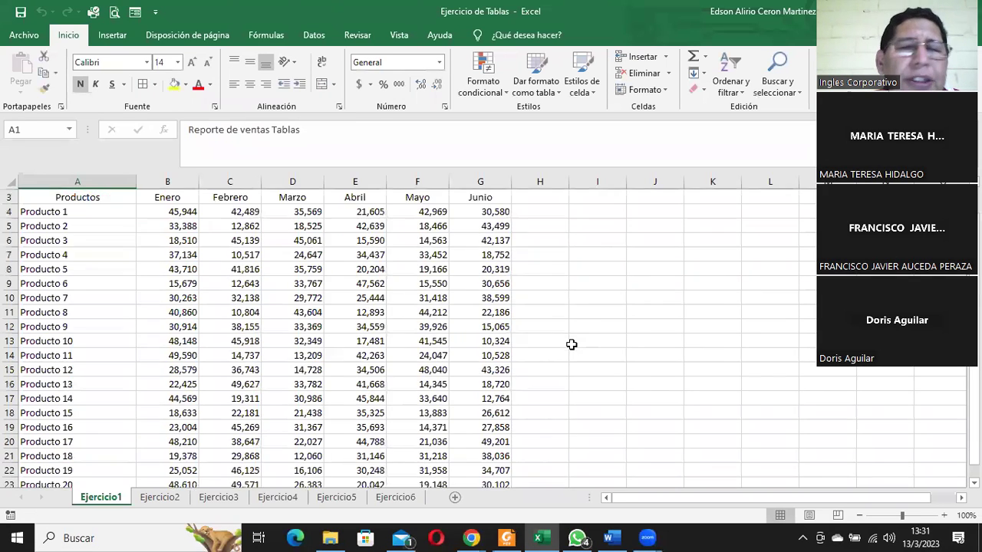
- Copy A3:G23 and paste it at J3, keeping the source column widths
scroll(571, 344, "up", 1)
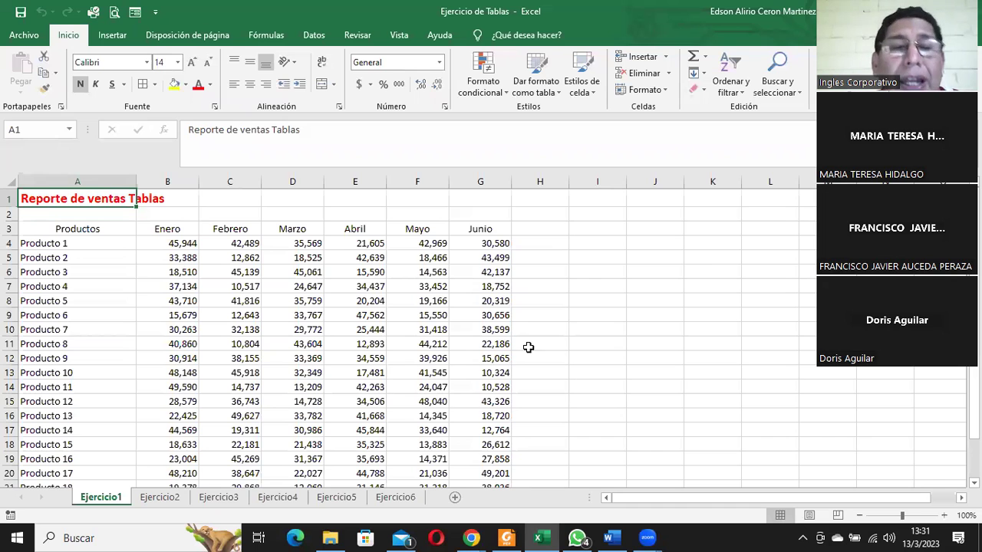
mouse_move(77, 228)
left_mouse_down()
mouse_move(495, 435)
mouse_move(499, 454)
left_mouse_up()
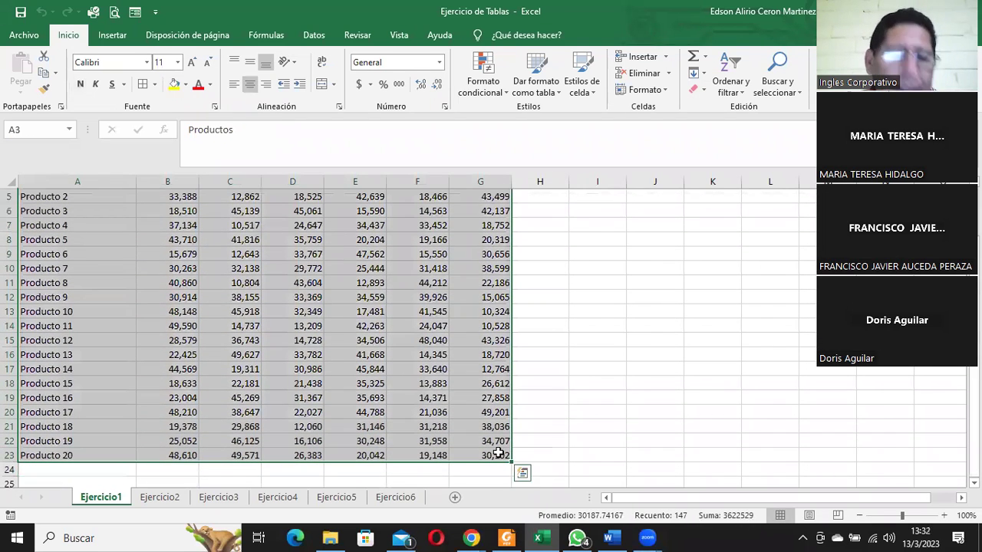
key("ctrl+c")
left_click_drag(743, 497, 810, 499)
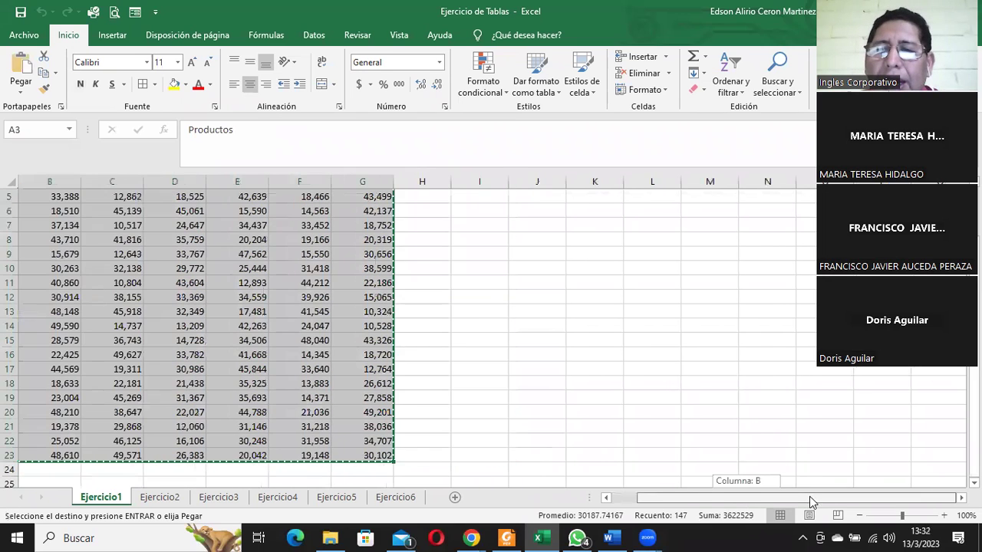
scroll(683, 353, "up", 2)
left_click(540, 229)
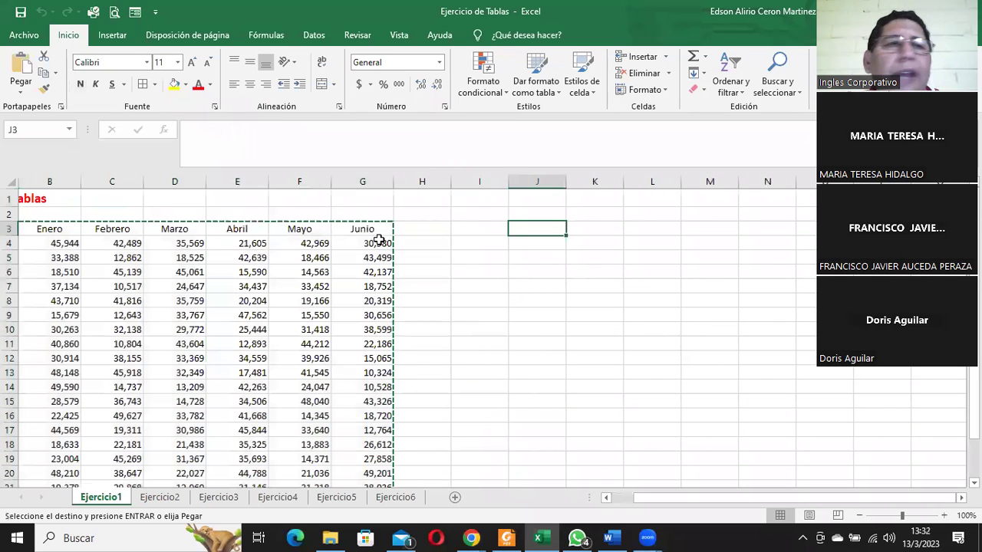
left_click(21, 91)
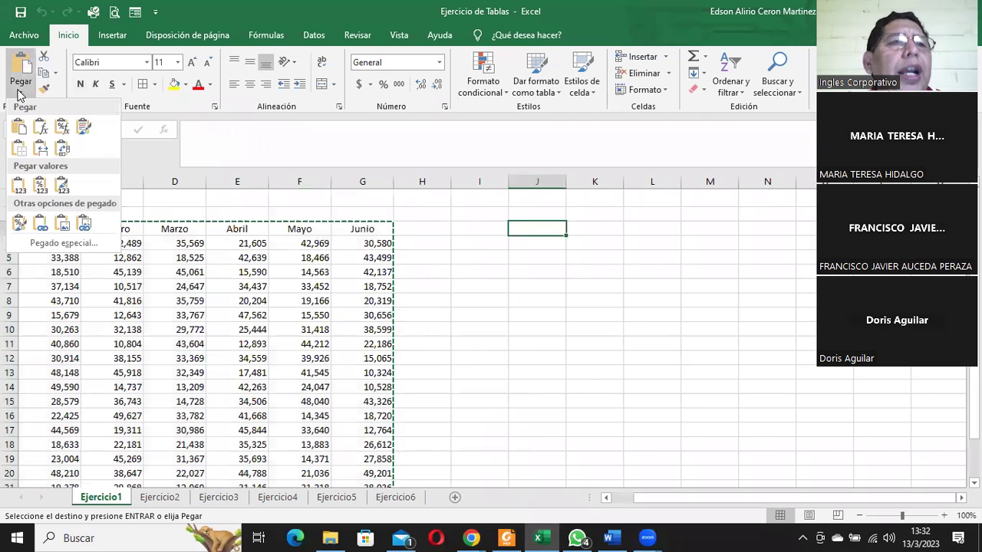
left_click(41, 147)
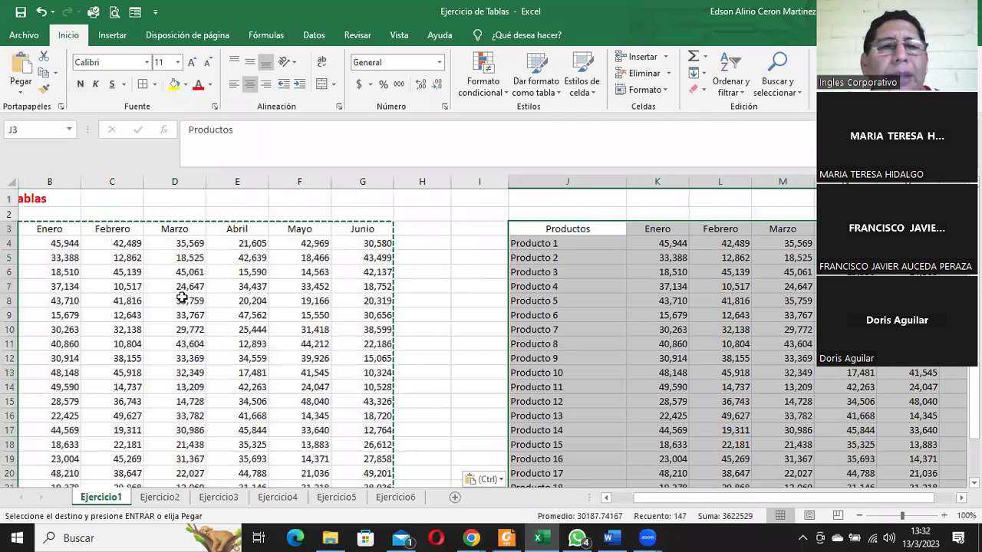
- Cancel the pending copy and return to cell A3 of the original data
left_click_drag(679, 498, 656, 497)
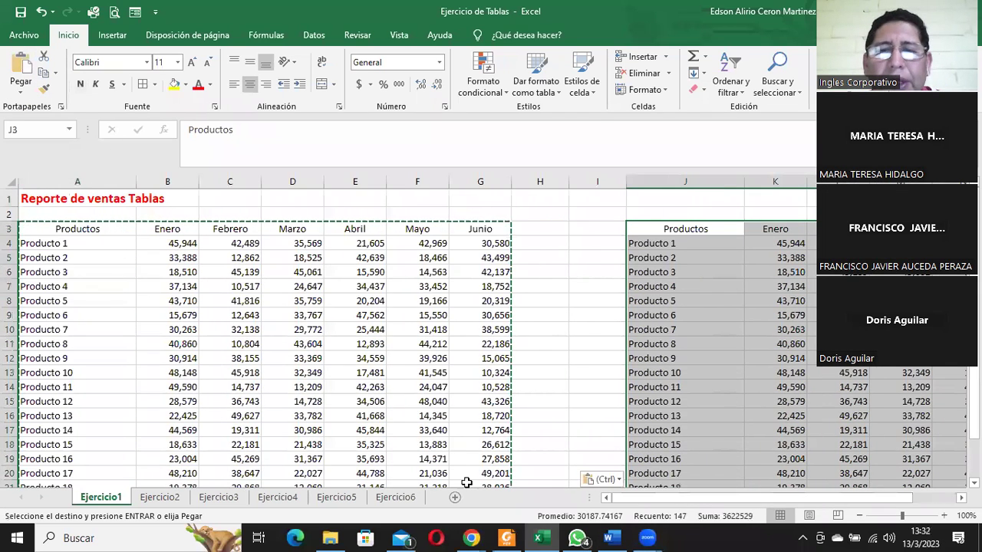
left_click(54, 230)
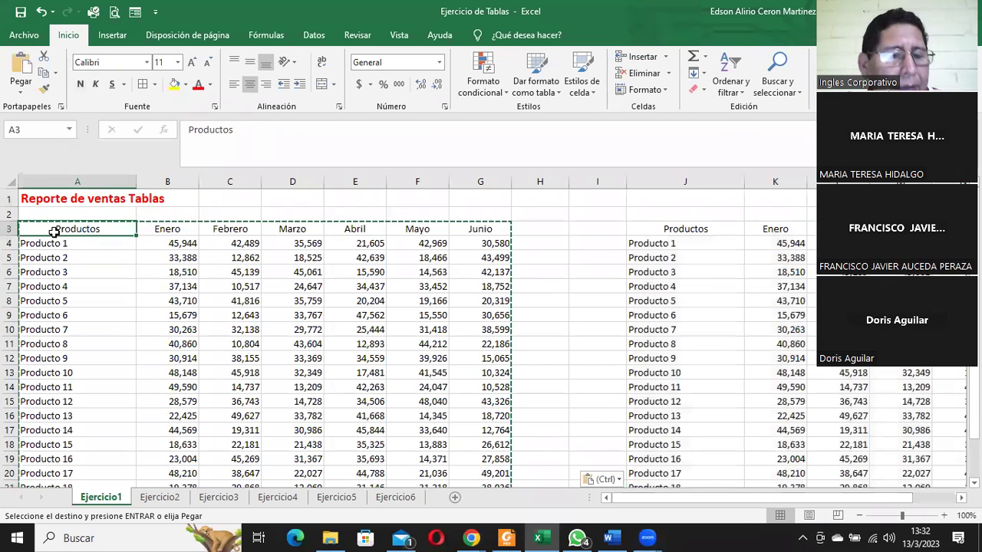
left_click(131, 243)
left_click(180, 283)
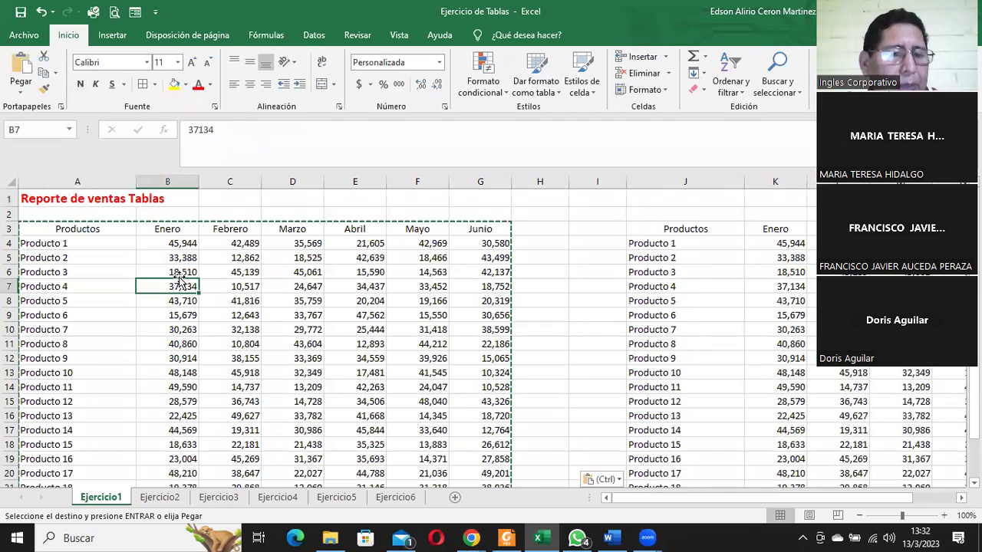
key("Escape")
left_click(79, 225)
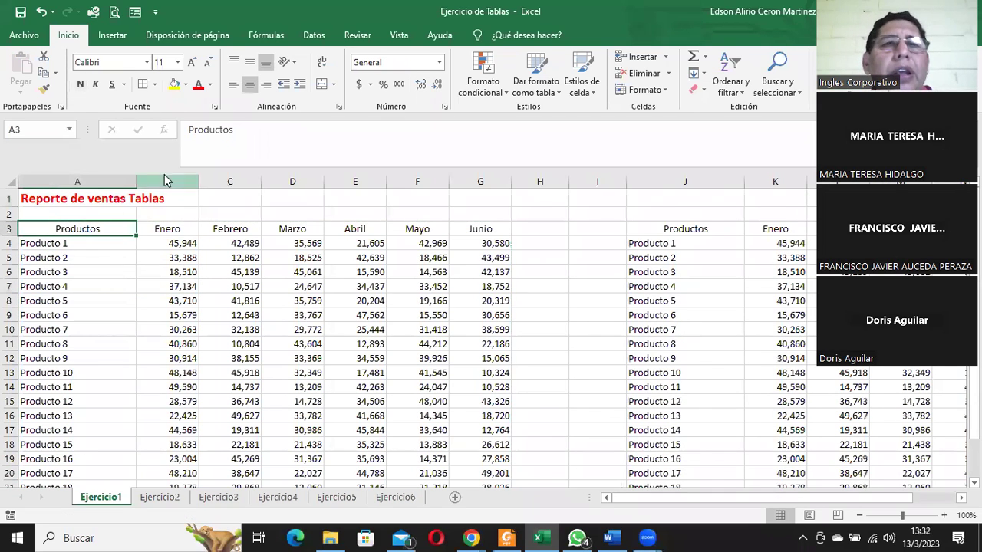
- Convert A3:G23 into table Tabla1, with the first row as headers
left_click(112, 38)
left_click(123, 82)
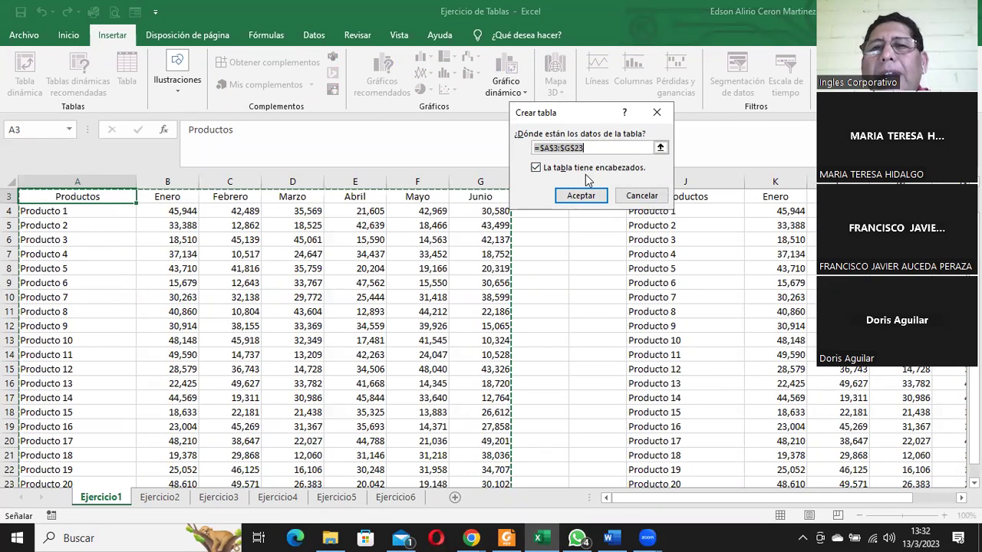
left_click(588, 199)
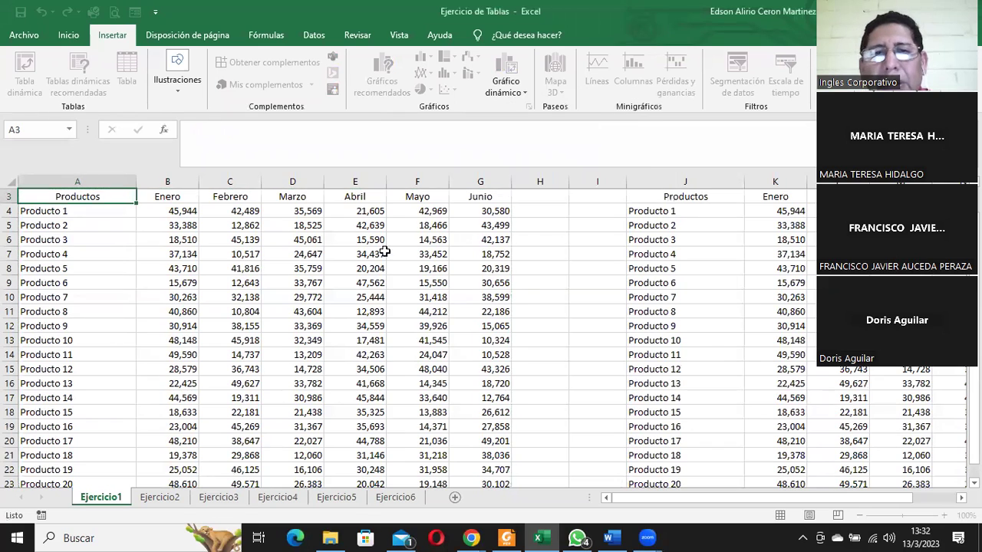
left_click(281, 283)
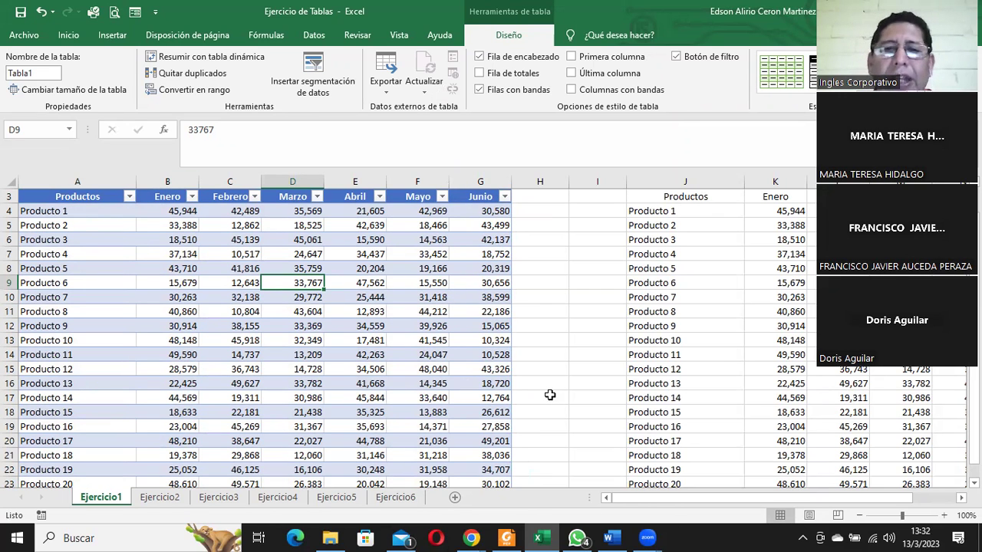
- Turn on Fila de totales for Tabla1, giving a Junio total of 563,971
scroll(550, 395, "down", 2)
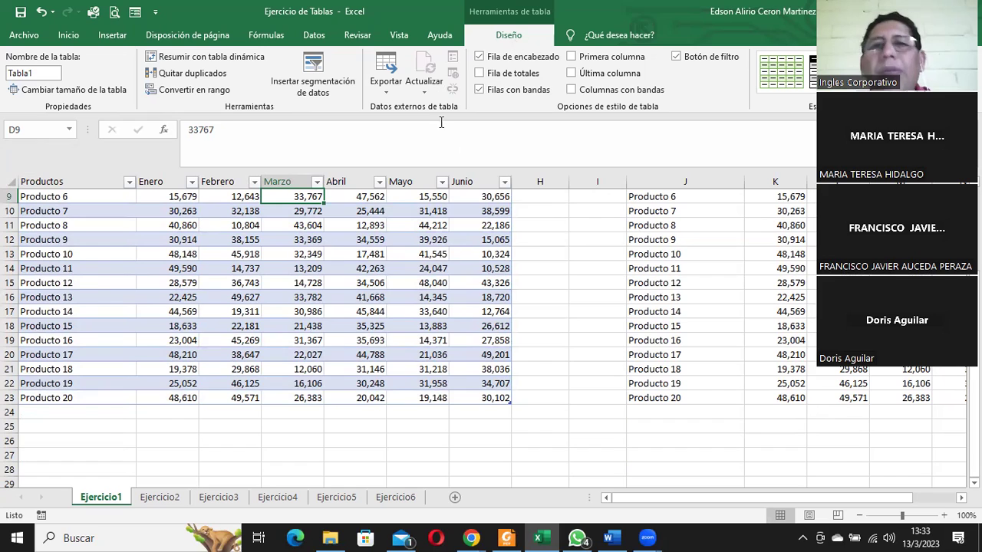
left_click(73, 410)
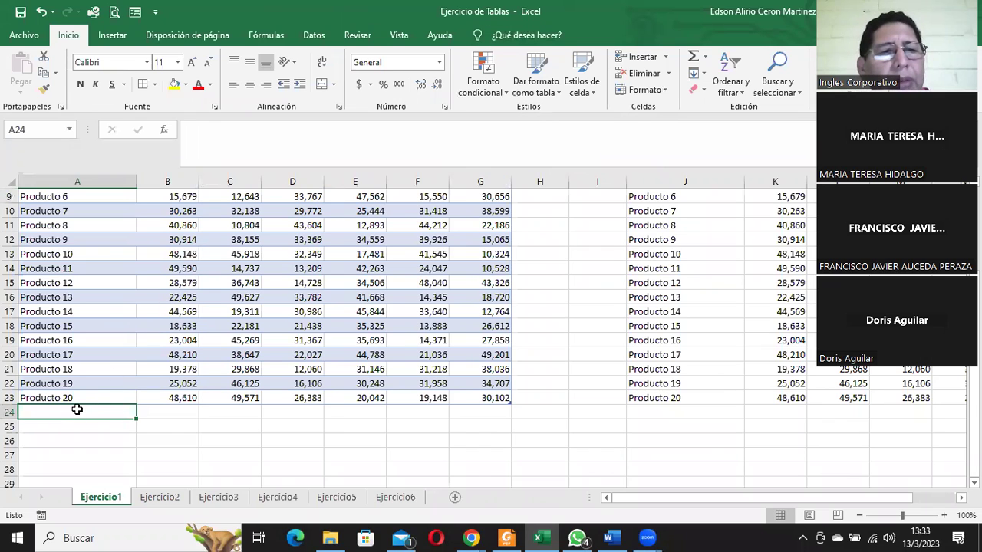
left_click(58, 297)
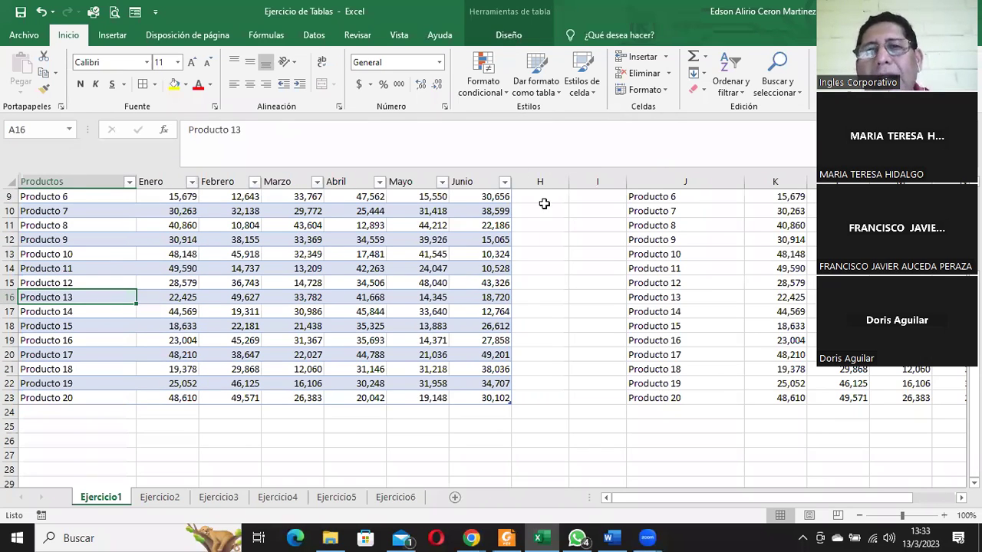
left_click(510, 38)
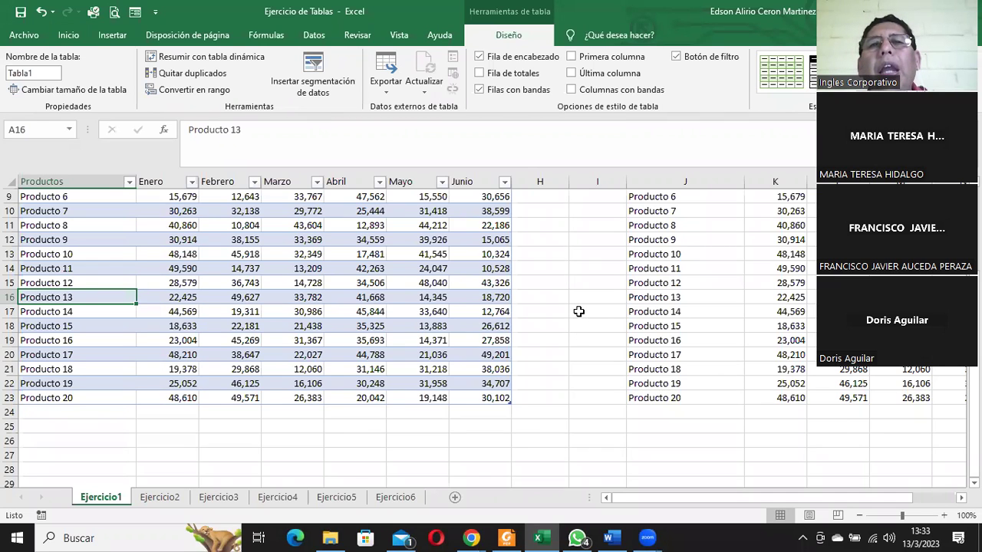
left_click(480, 74)
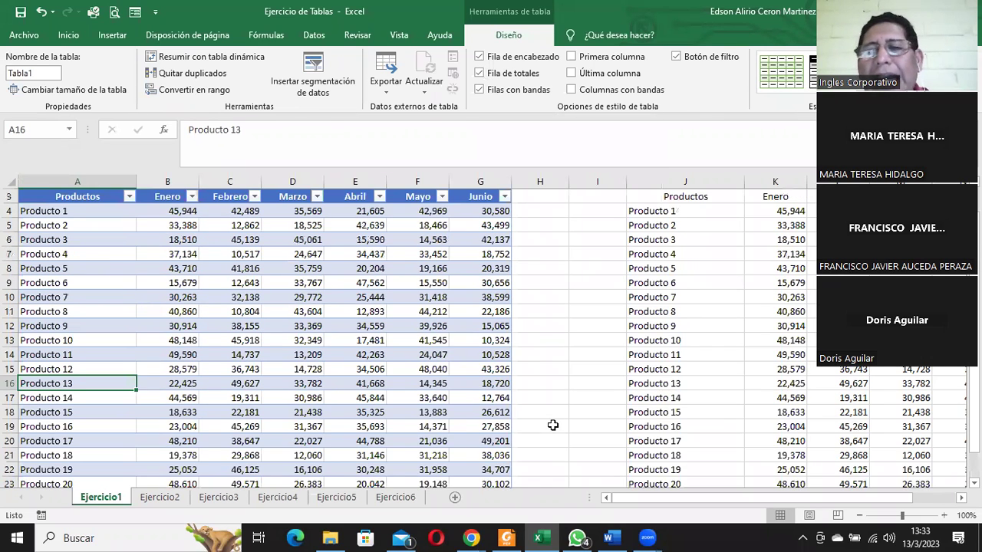
scroll(551, 427, "down", 1)
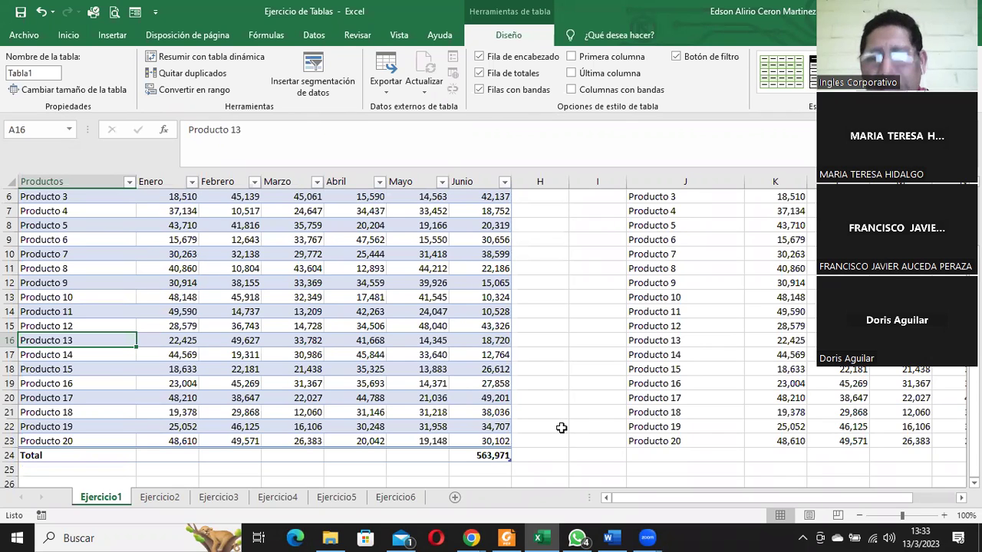
scroll(560, 427, "up", 2)
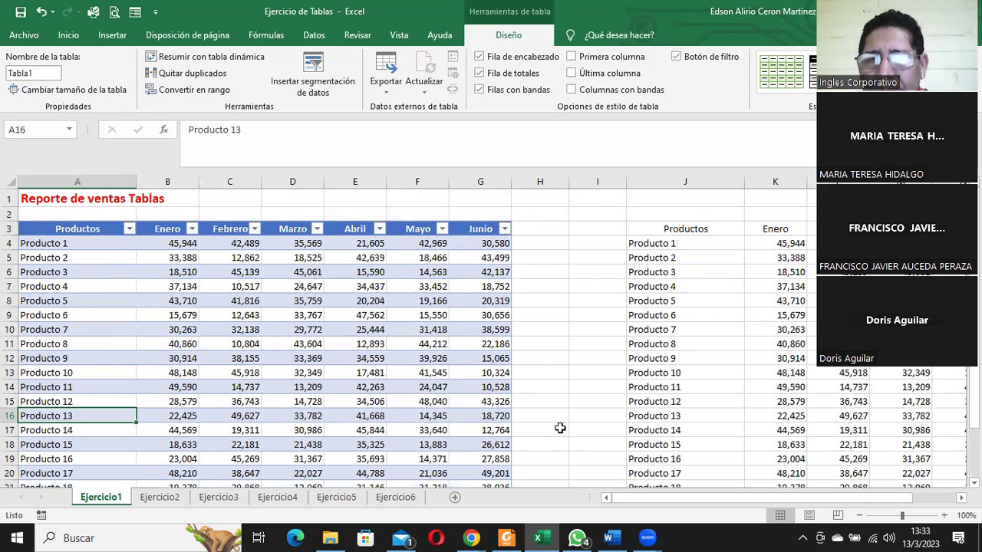
scroll(559, 427, "down", 1)
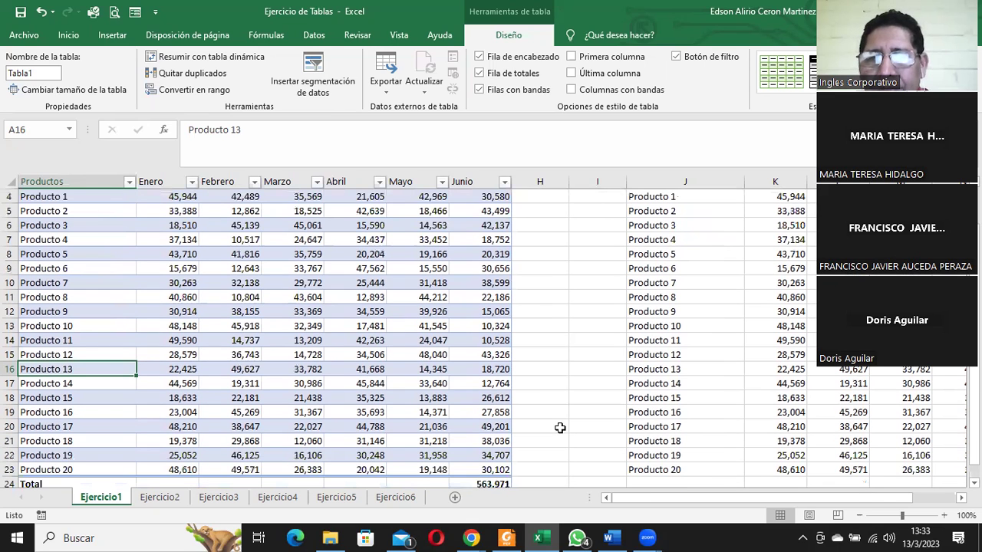
left_click_drag(673, 495, 741, 500)
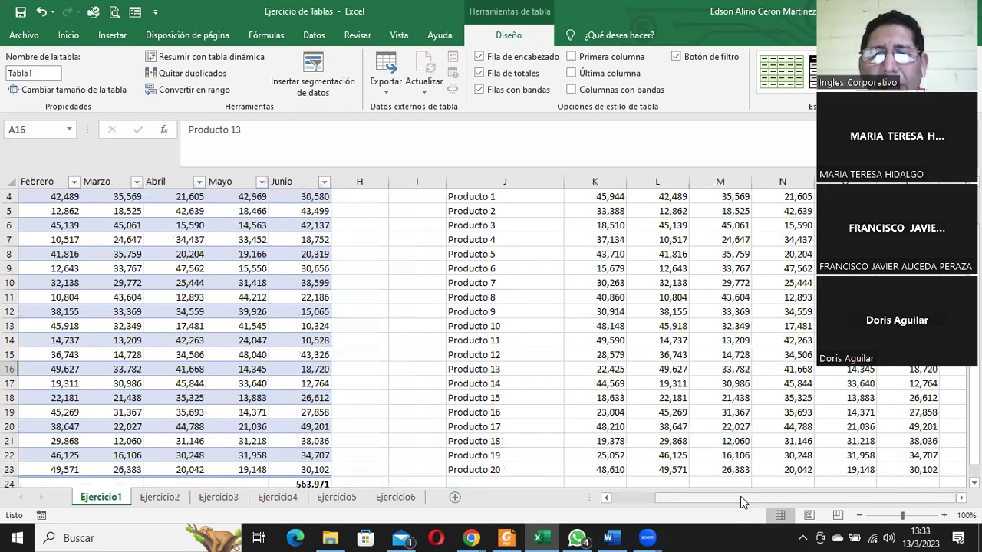
scroll(582, 343, "up", 1)
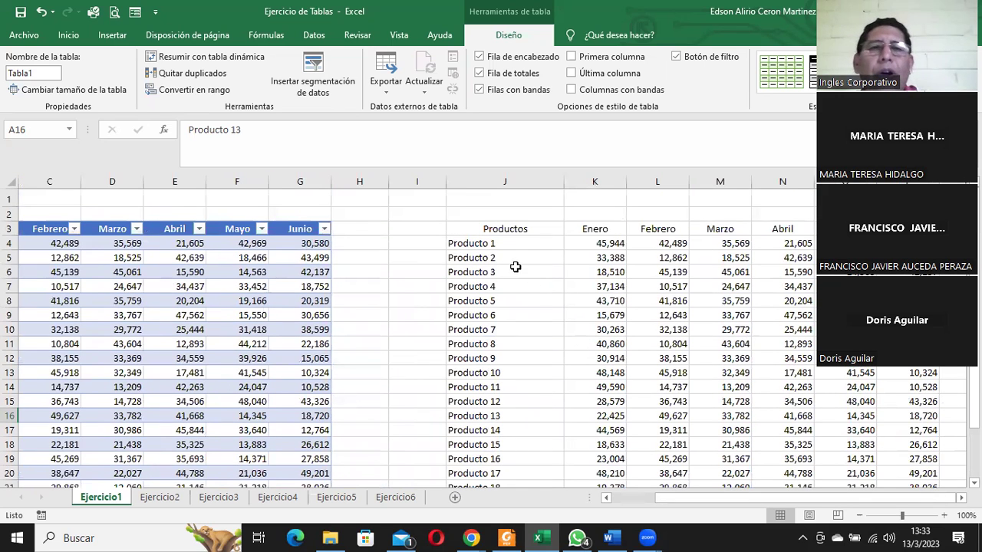
- Copy the sales range J3:P23 and paste a duplicate of it at R3
left_click_drag(481, 232, 945, 518)
key("ctrl+c")
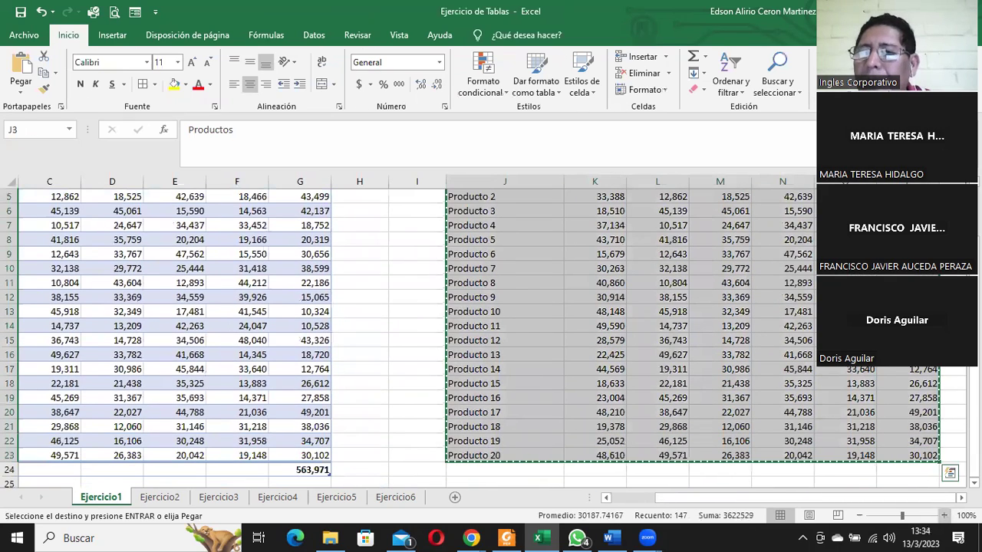
scroll(453, 361, "right", 1)
scroll(453, 361, "right", 2)
scroll(453, 361, "up", 2)
scroll(454, 362, "right", 2)
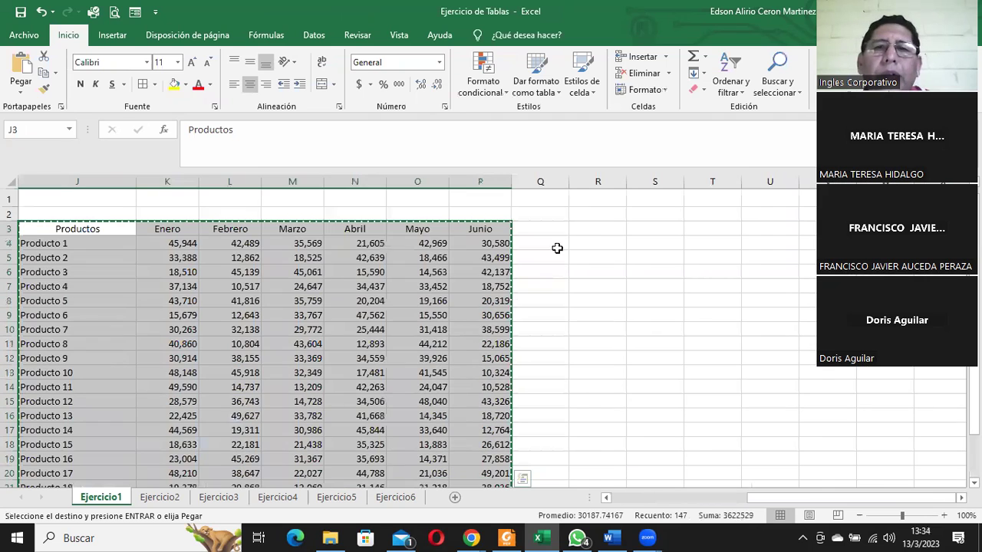
left_click(601, 232)
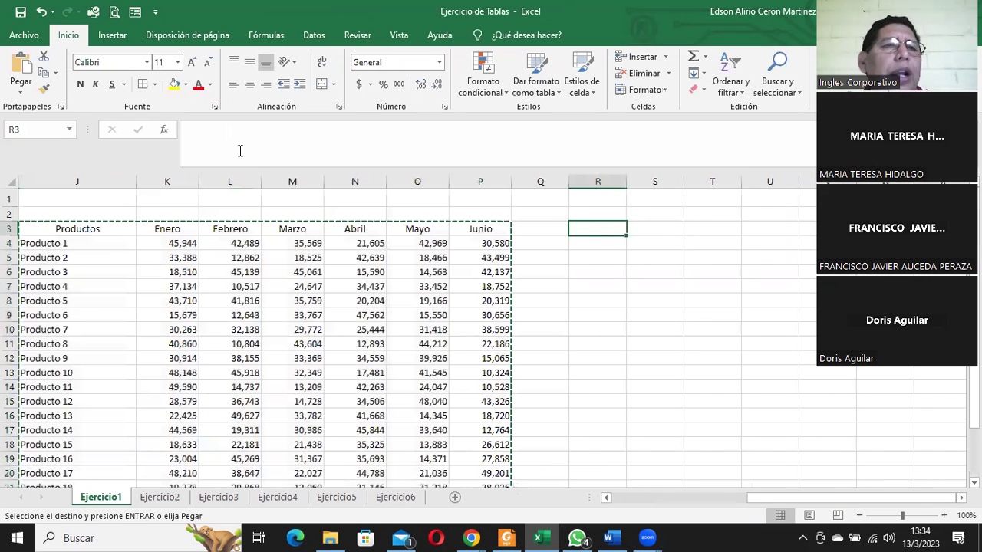
left_click(21, 92)
left_click(46, 151)
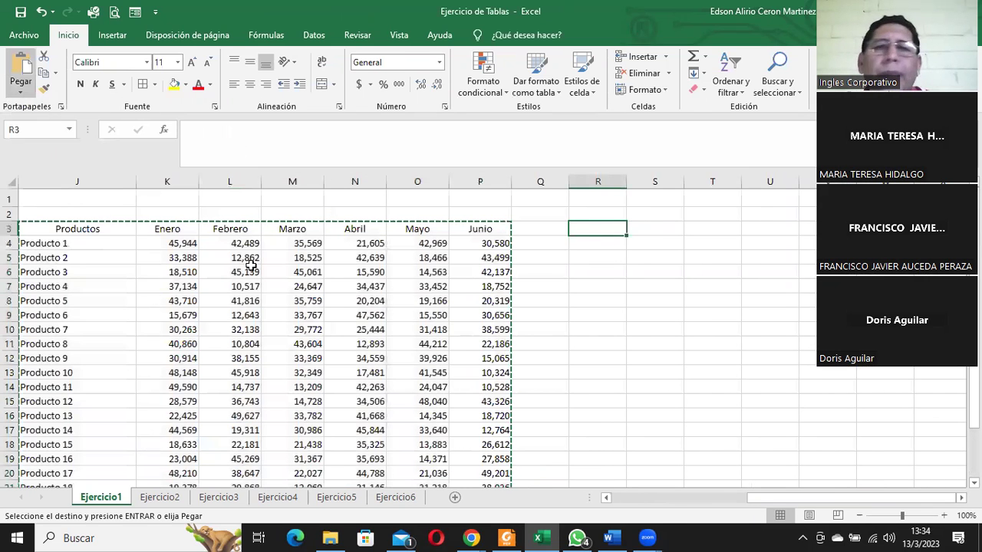
left_click(679, 500)
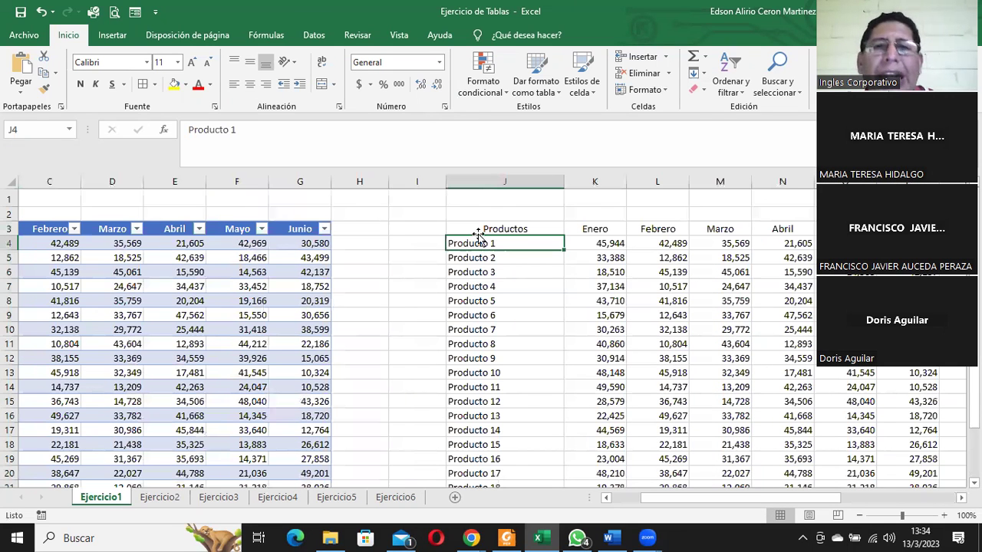
left_click(457, 230)
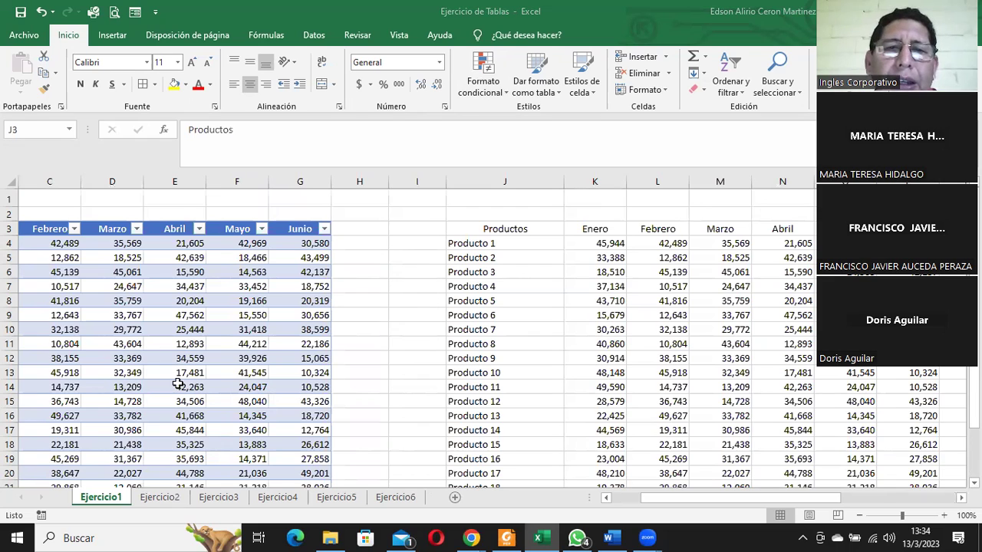
left_click(190, 358)
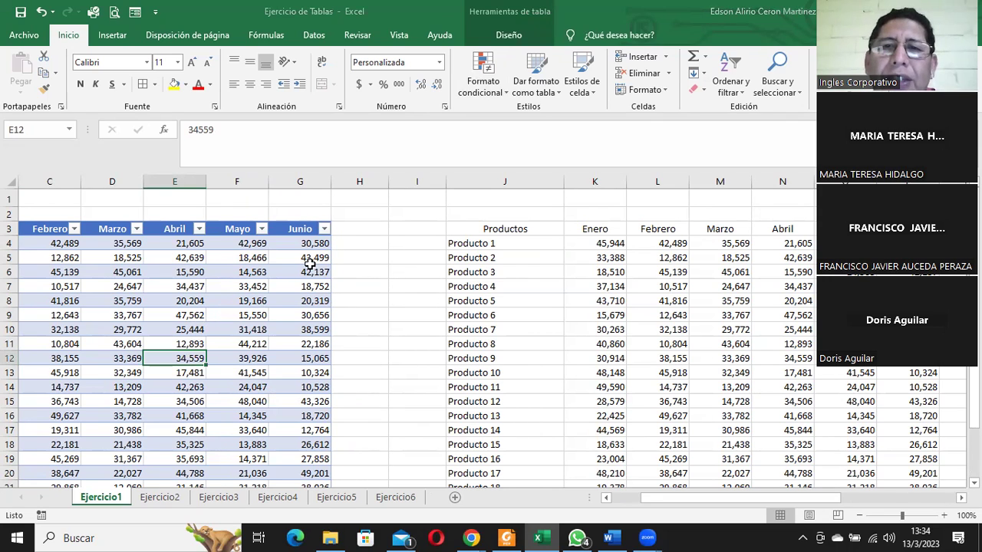
left_click(135, 335)
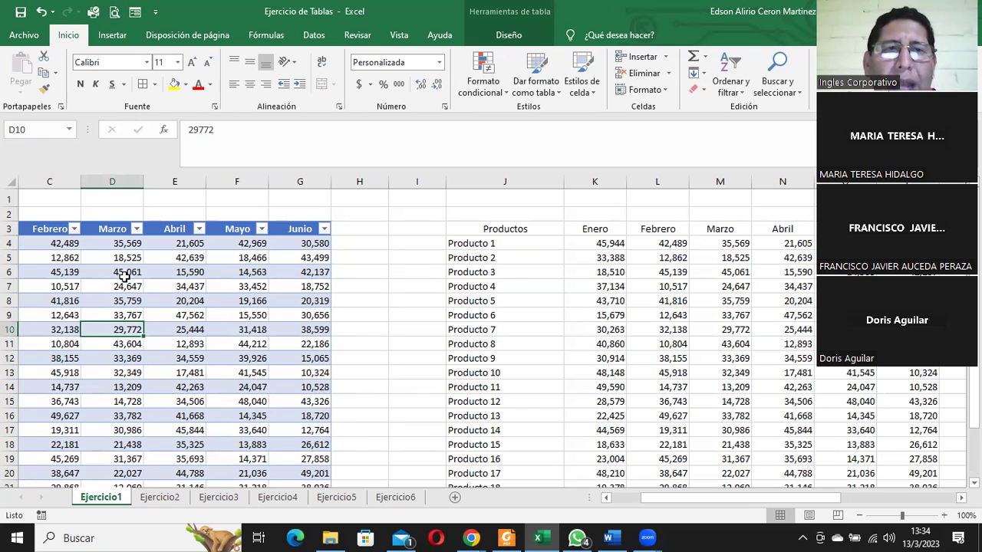
left_click(116, 36)
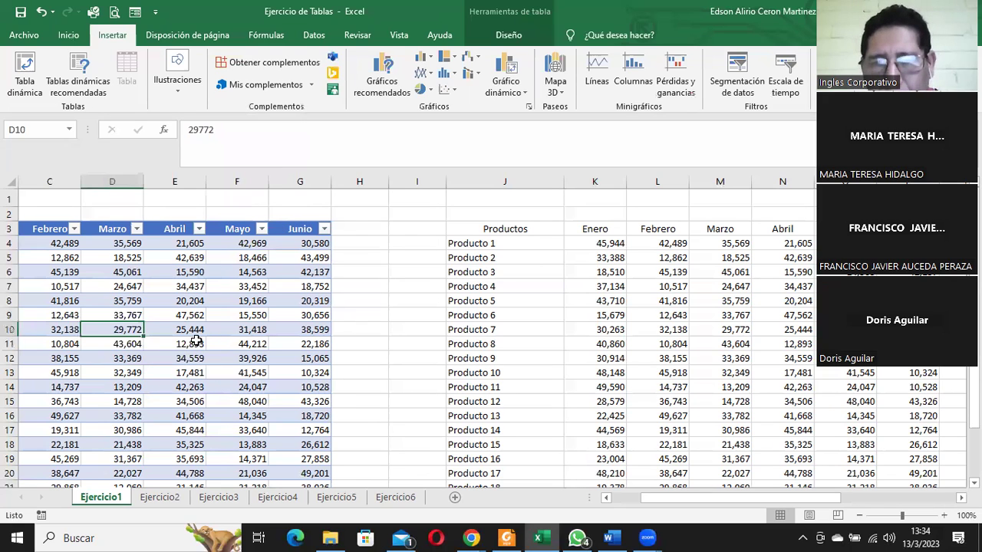
left_click(503, 270)
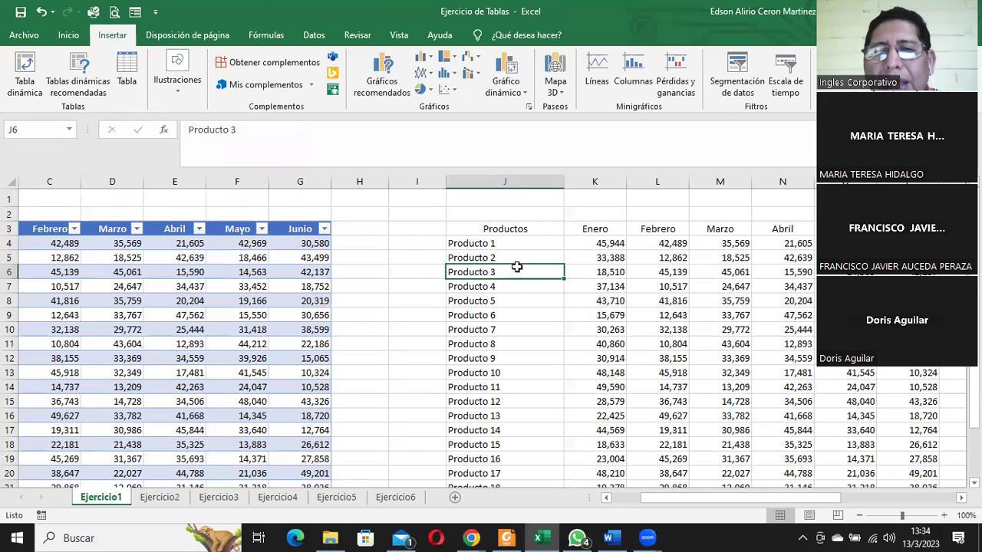
left_click(503, 65)
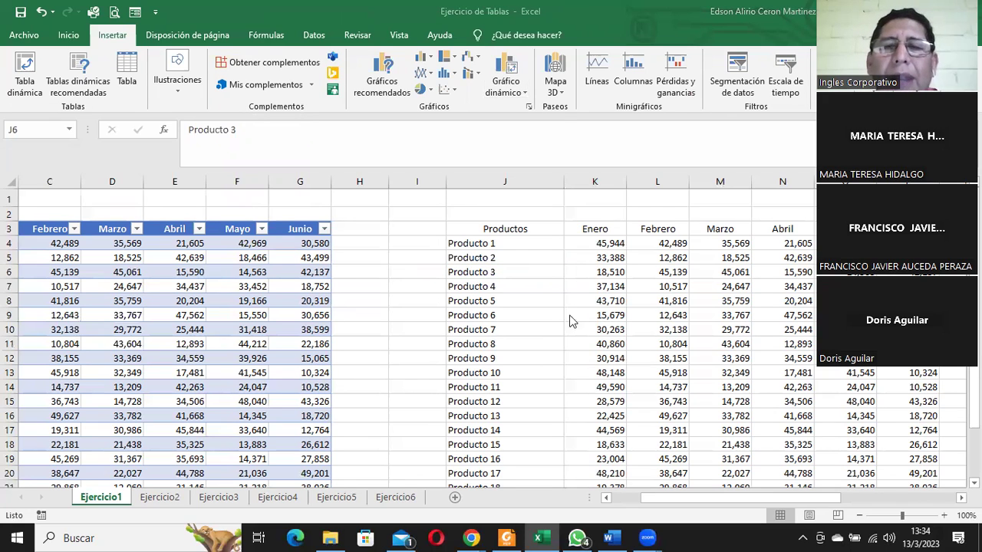
key("Escape")
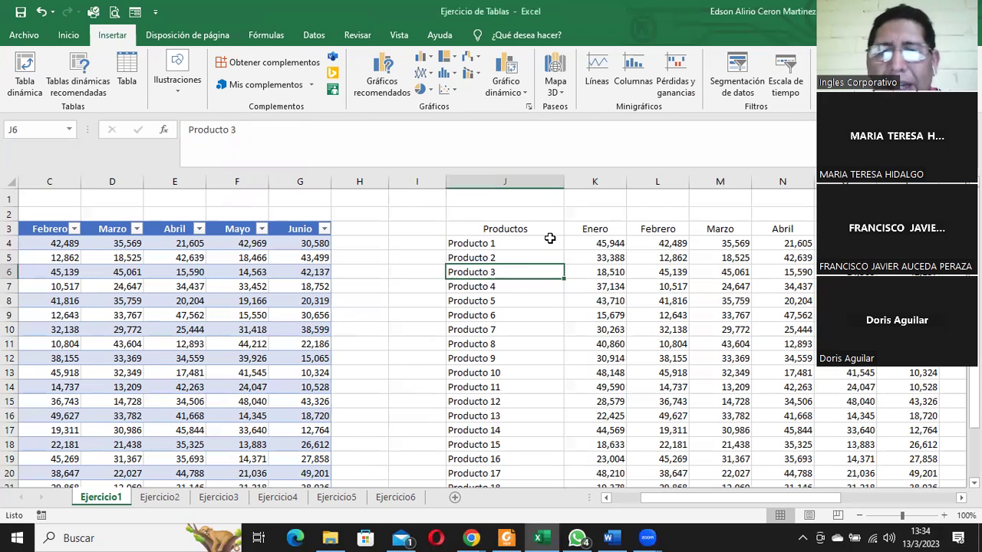
left_click(537, 224)
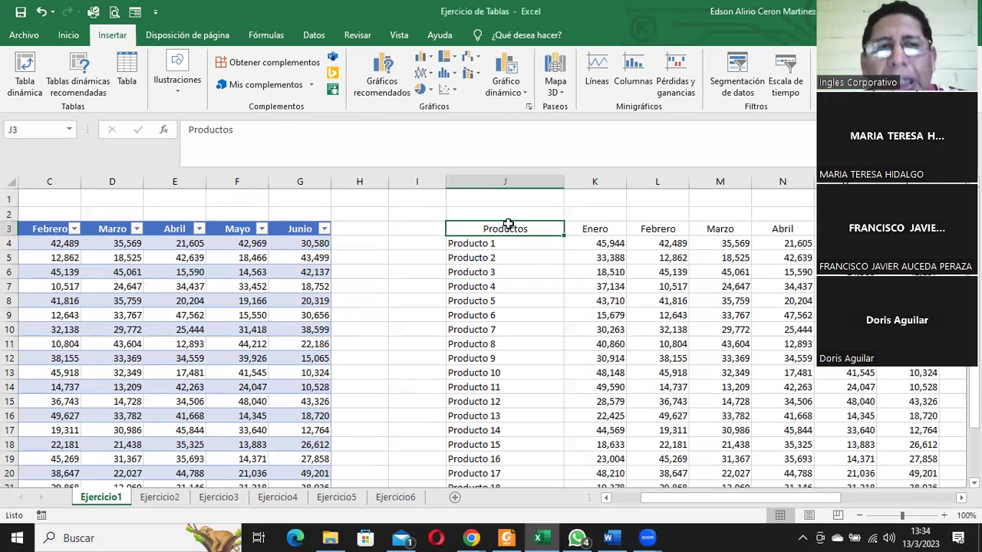
left_click(67, 34)
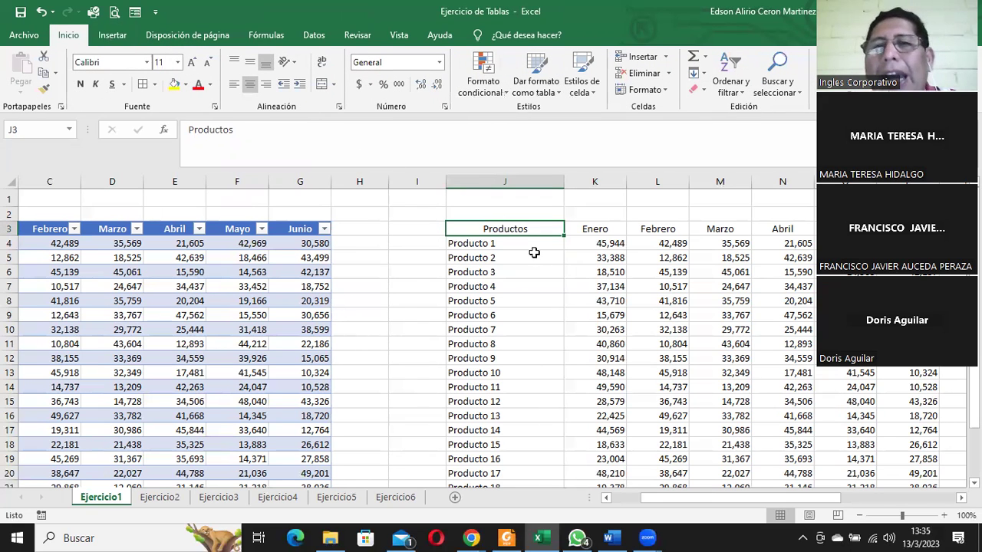
- Format J3:P23 as a table with headers in a medium orange style
left_click(501, 256)
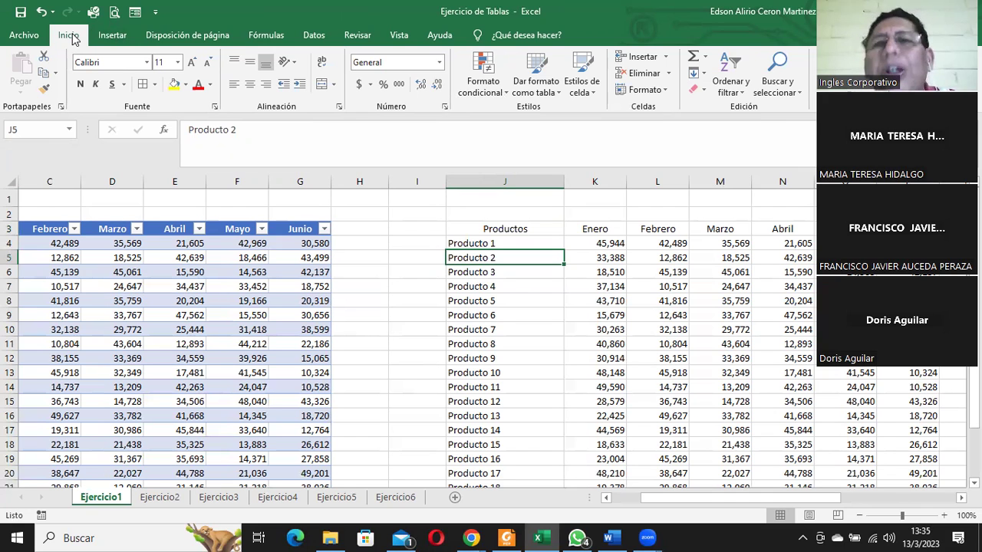
left_click(546, 92)
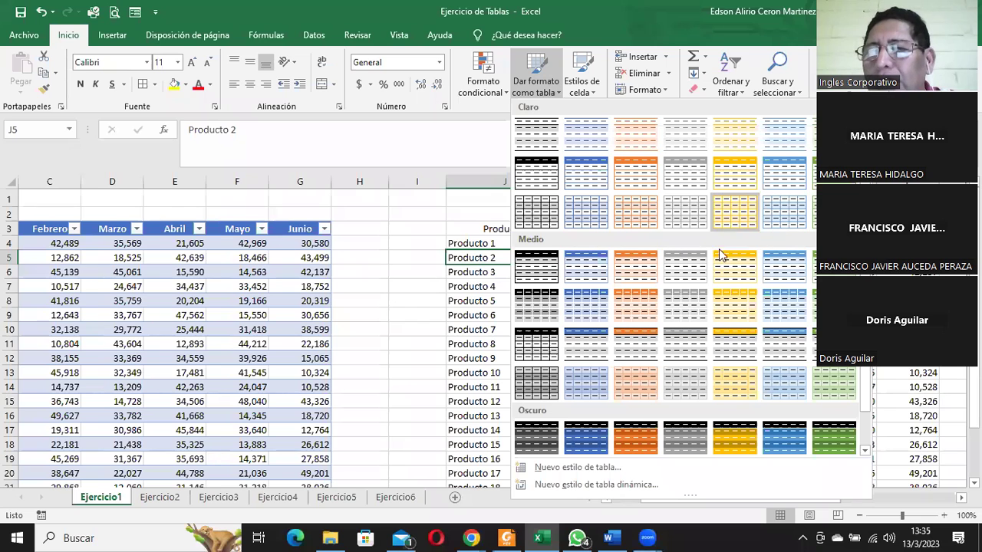
left_click(636, 386)
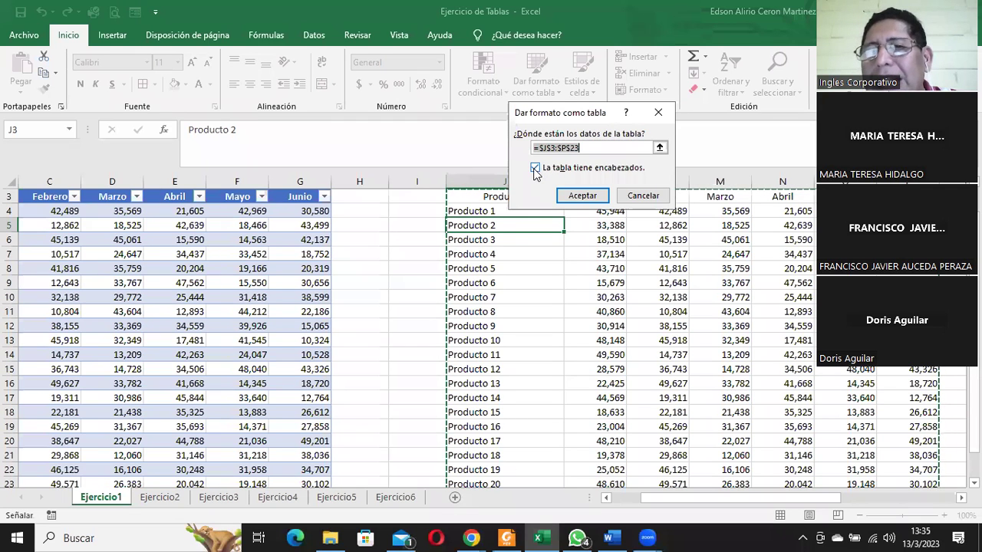
left_click(582, 195)
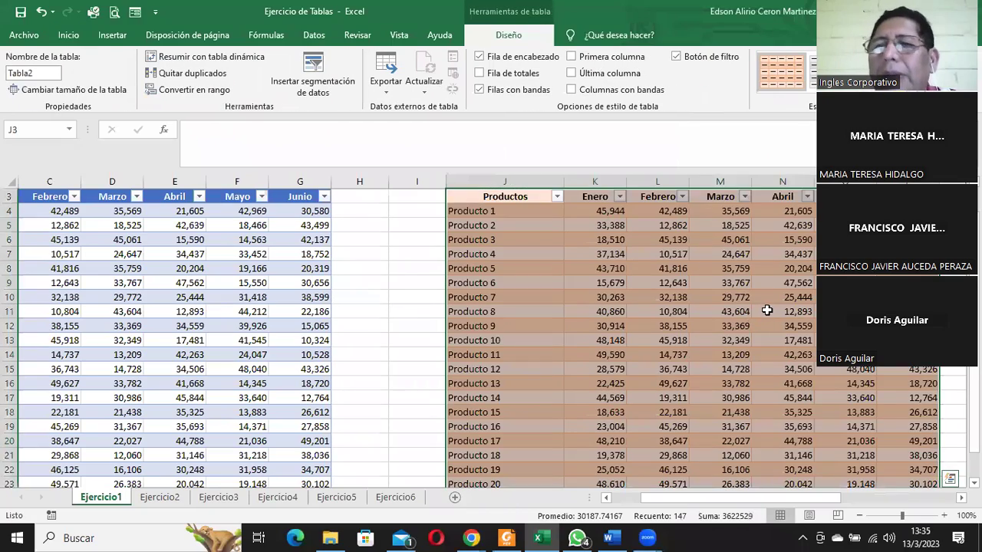
scroll(763, 309, "down", 1)
scroll(768, 304, "up", 2)
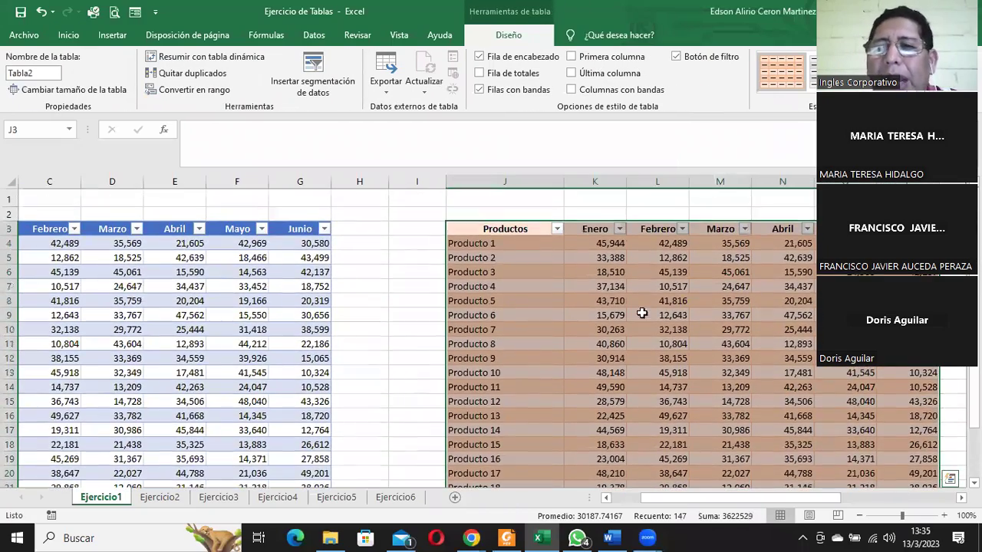
left_click(653, 314)
scroll(653, 314, "down", 1)
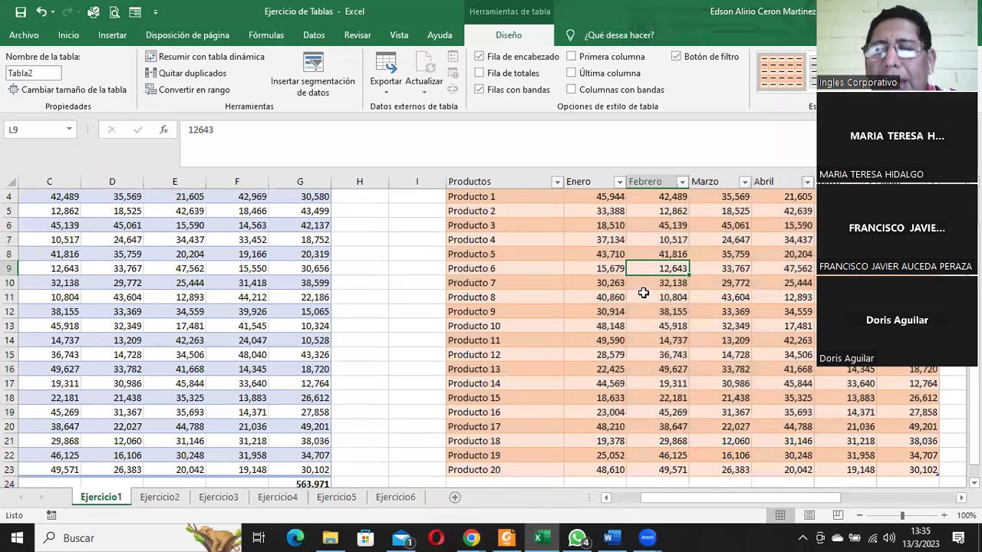
scroll(653, 313, "down", 2)
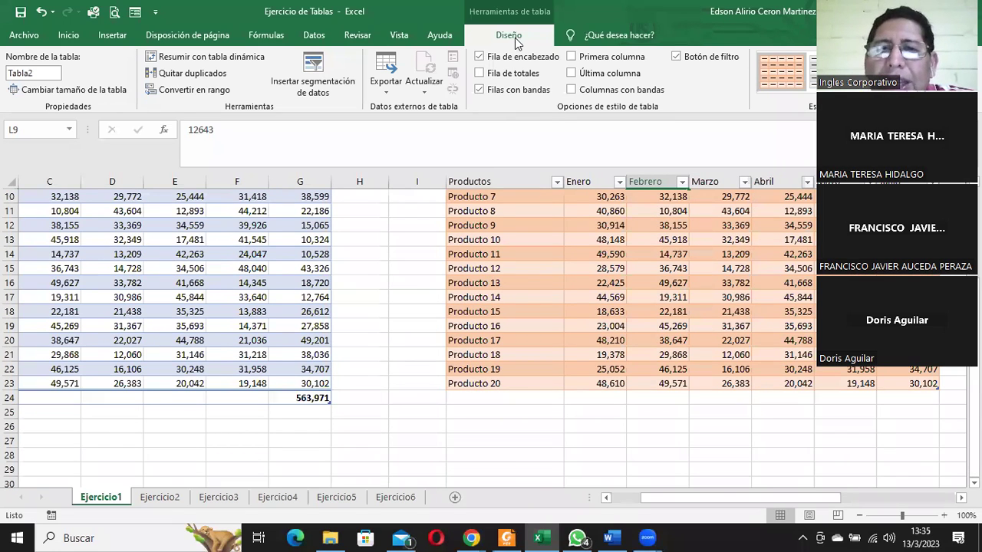
left_click(502, 283)
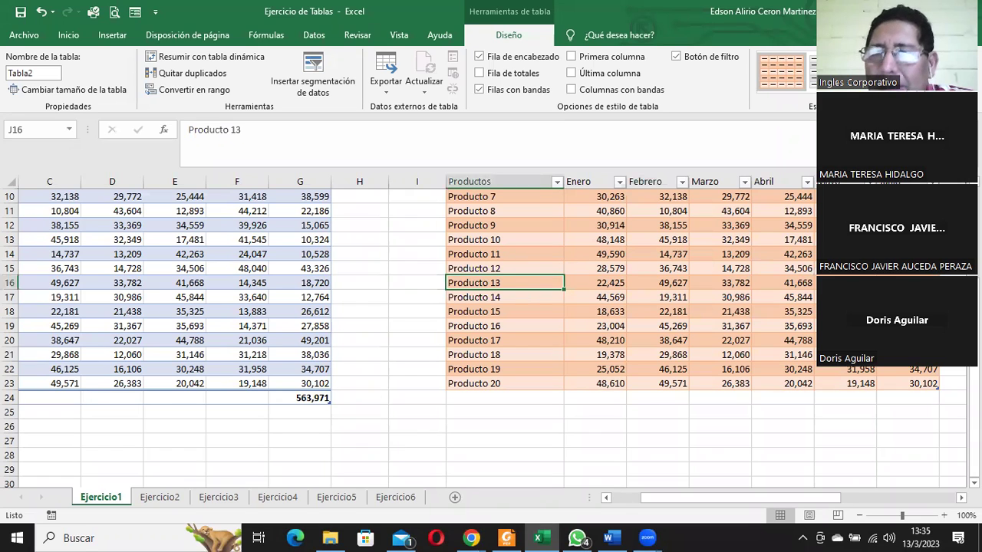
left_click(801, 257)
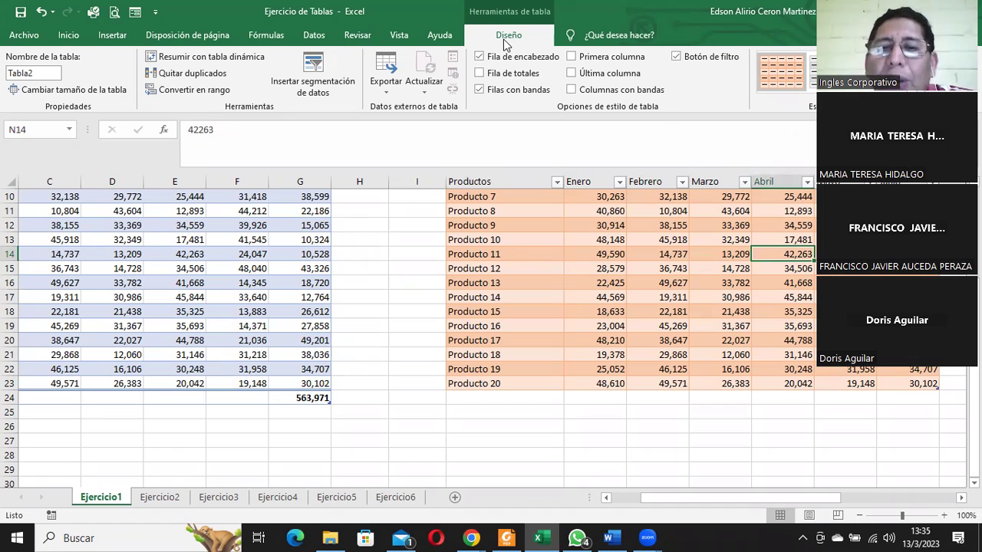
left_click(470, 435)
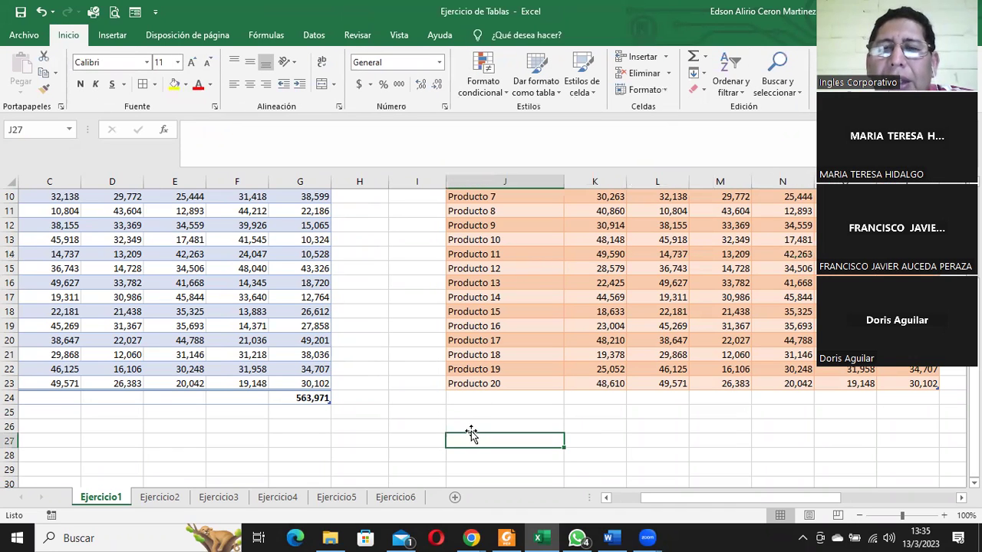
left_click(497, 353)
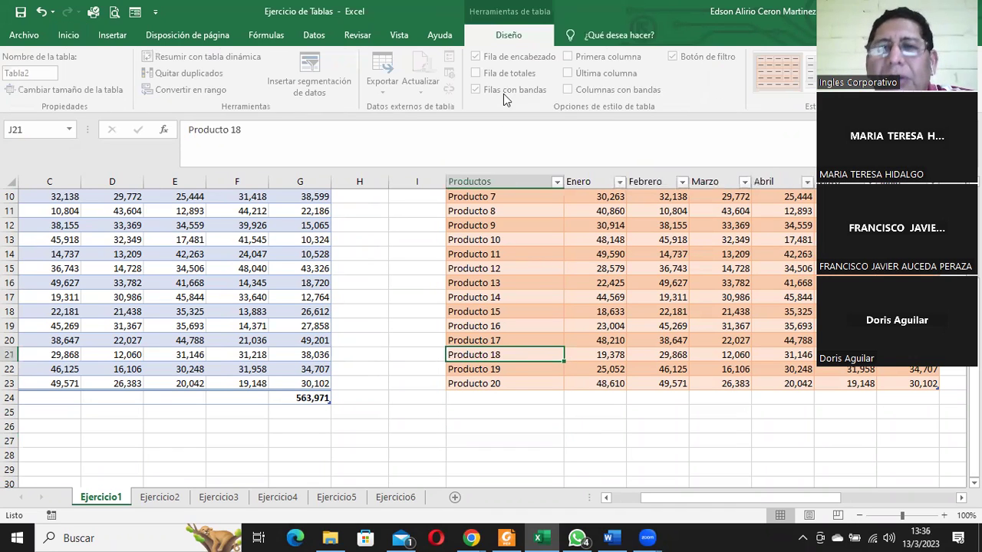
scroll(560, 347, "up", 3)
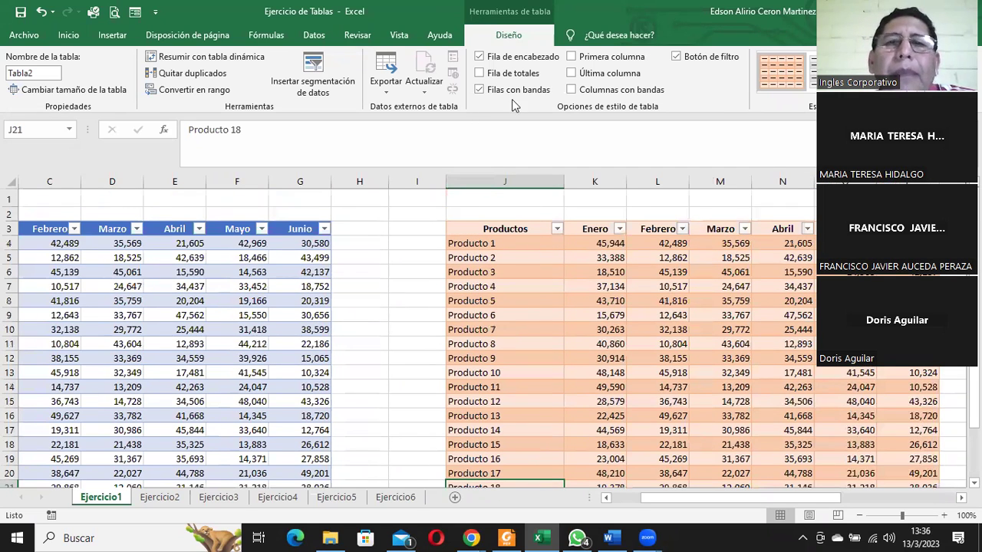
scroll(686, 373, "down", 2)
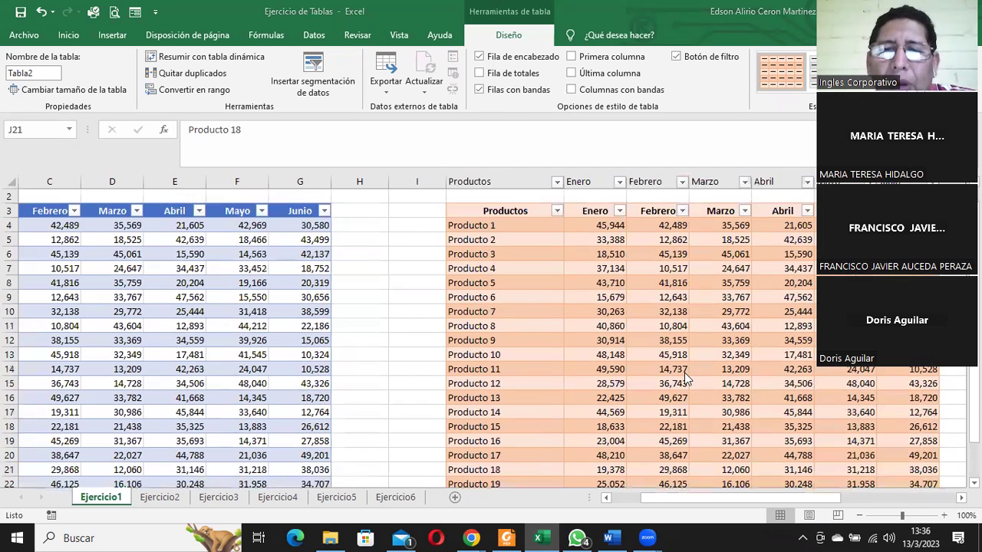
left_click(516, 402)
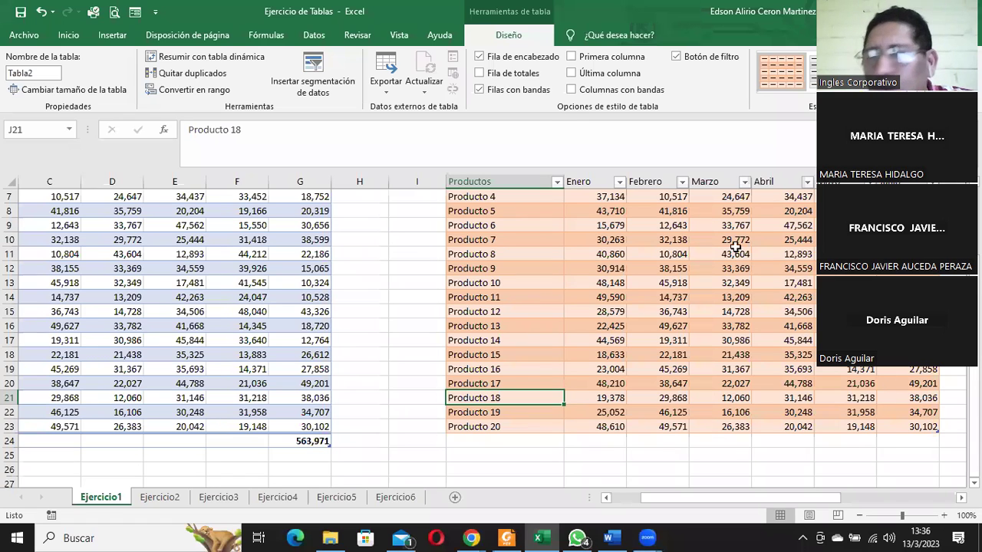
left_click(478, 75)
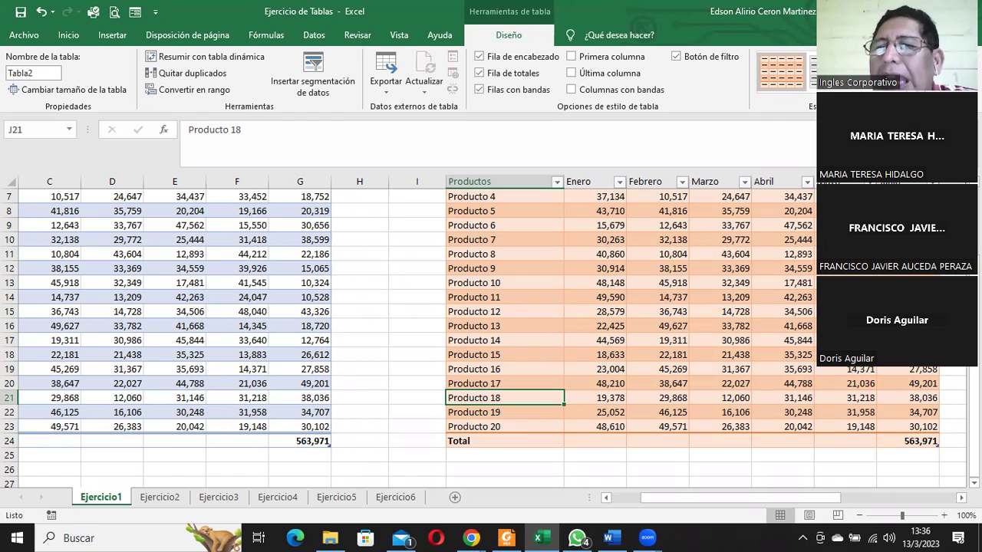
left_click(861, 441)
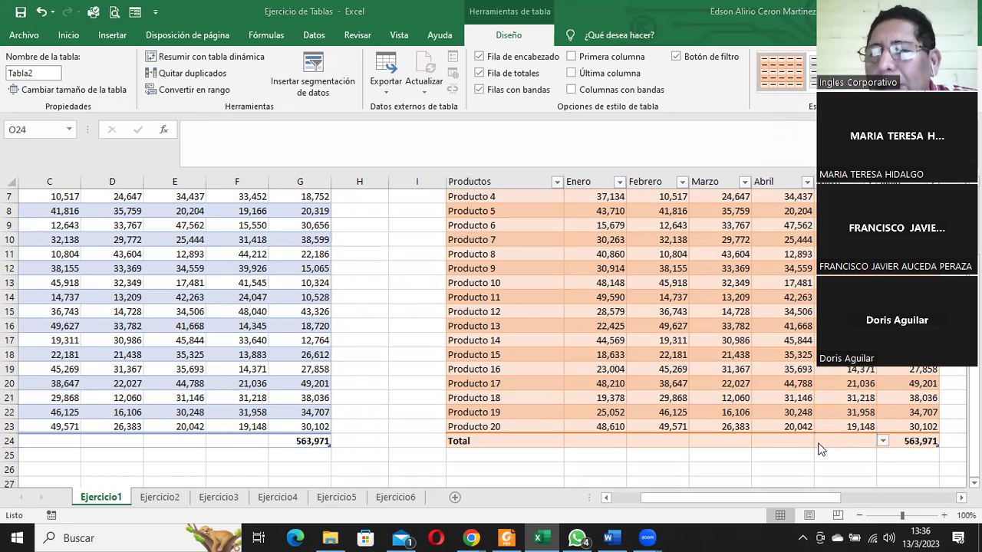
- Set the Mayo total to Mín. and the Abril total to Máx
left_click(912, 443)
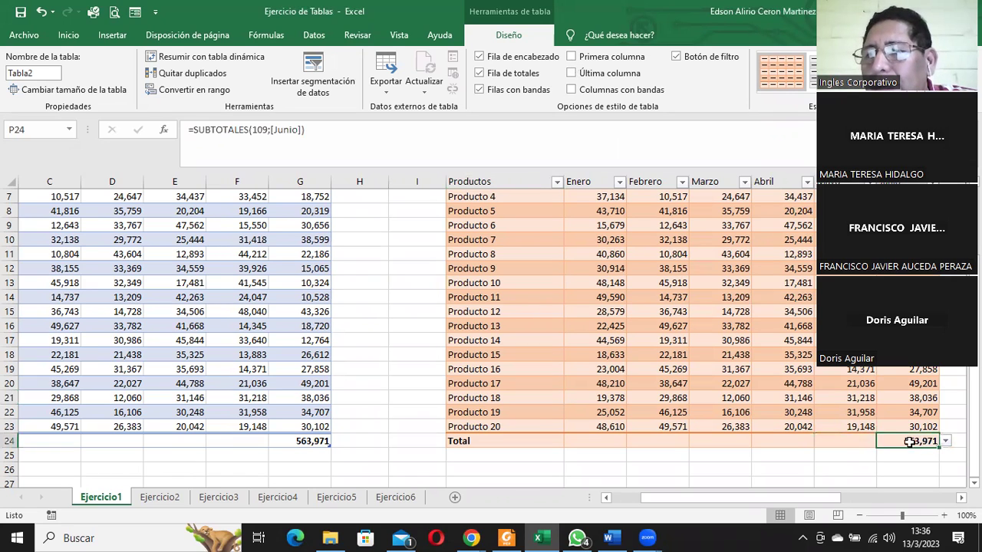
left_click(851, 441)
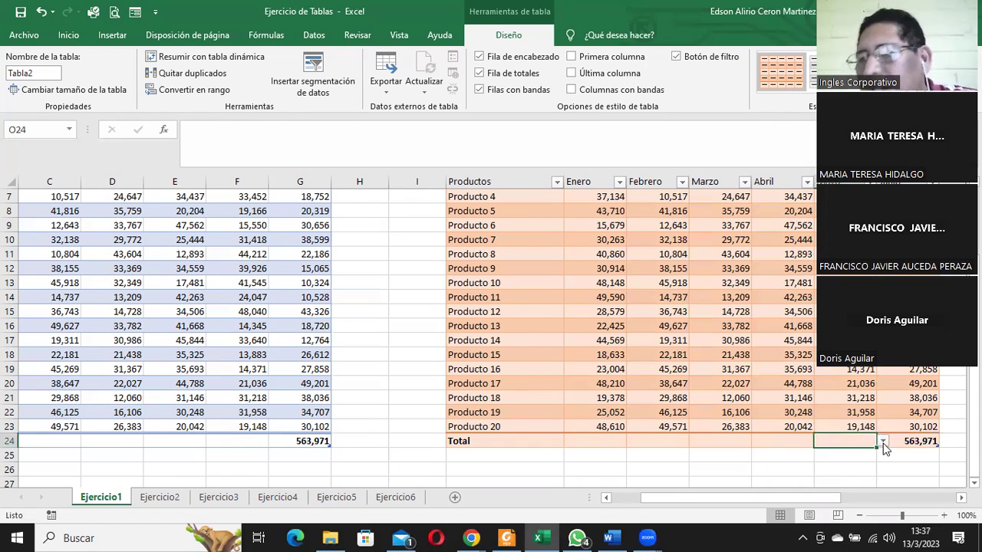
left_click(883, 443)
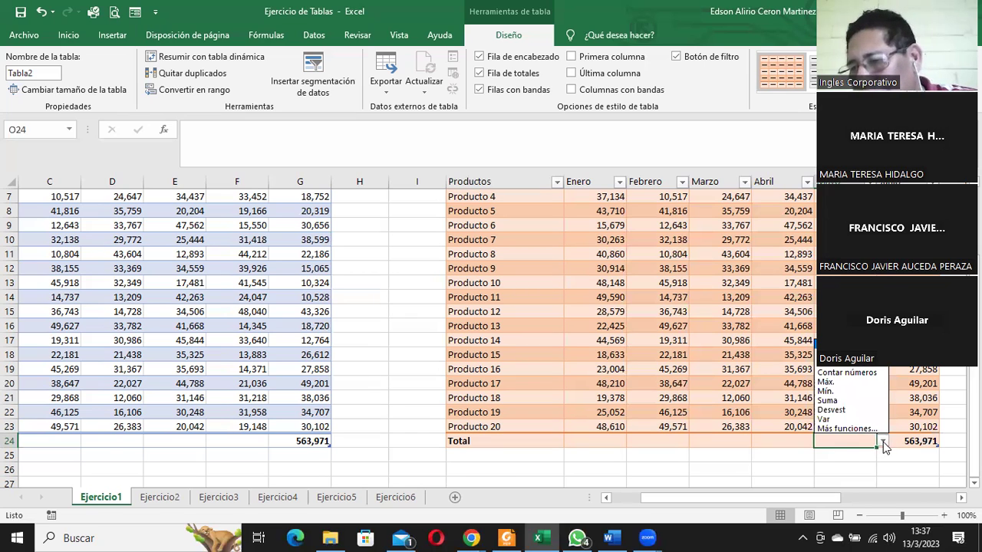
left_click(839, 398)
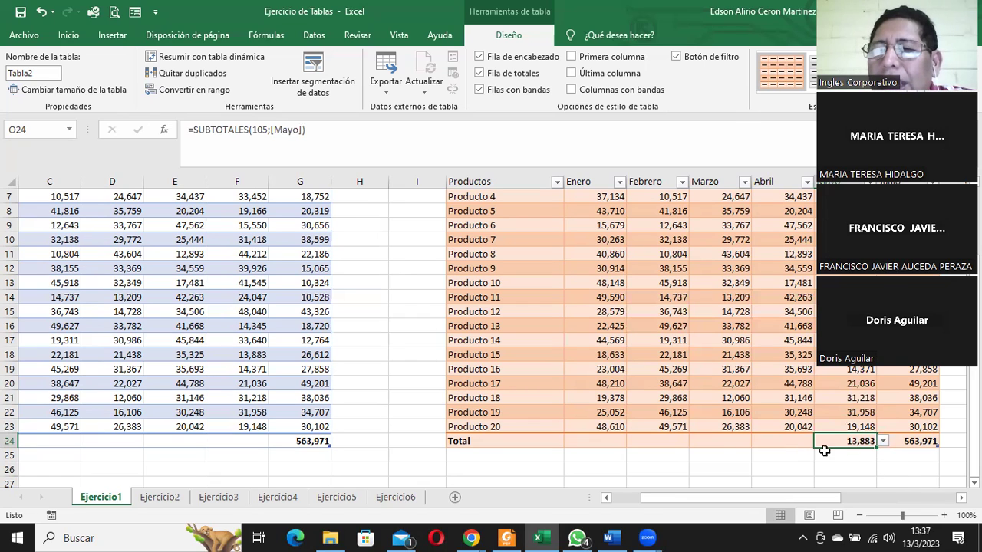
left_click(787, 443)
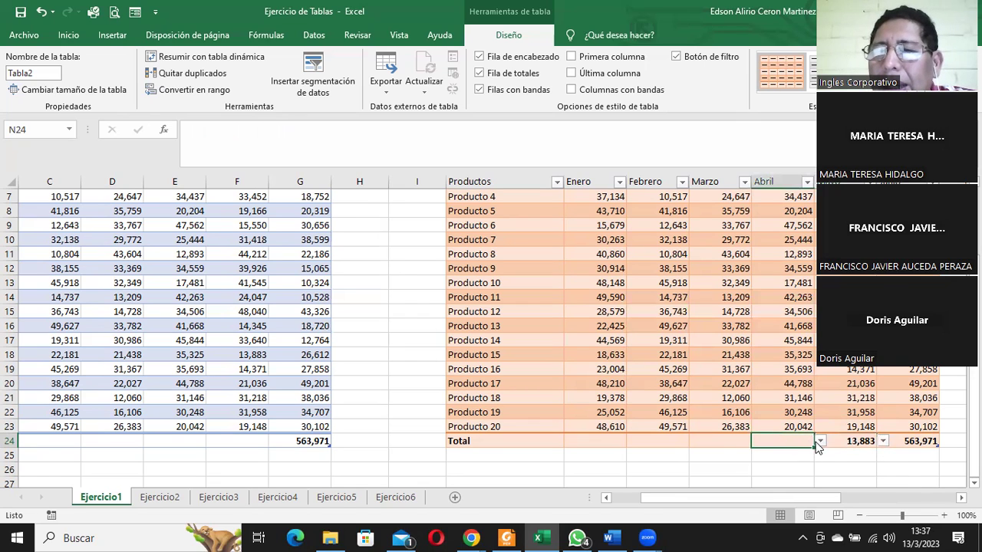
left_click(819, 442)
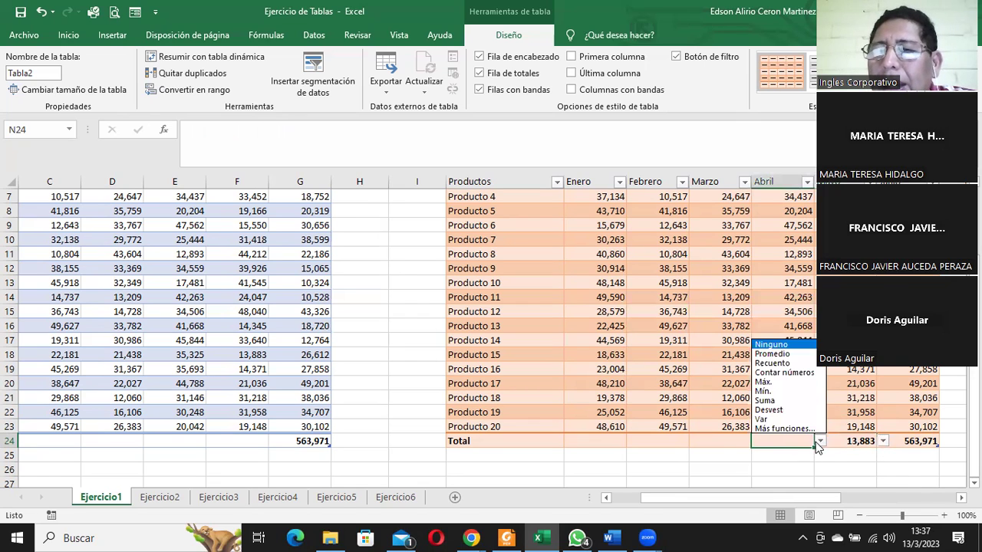
left_click(783, 382)
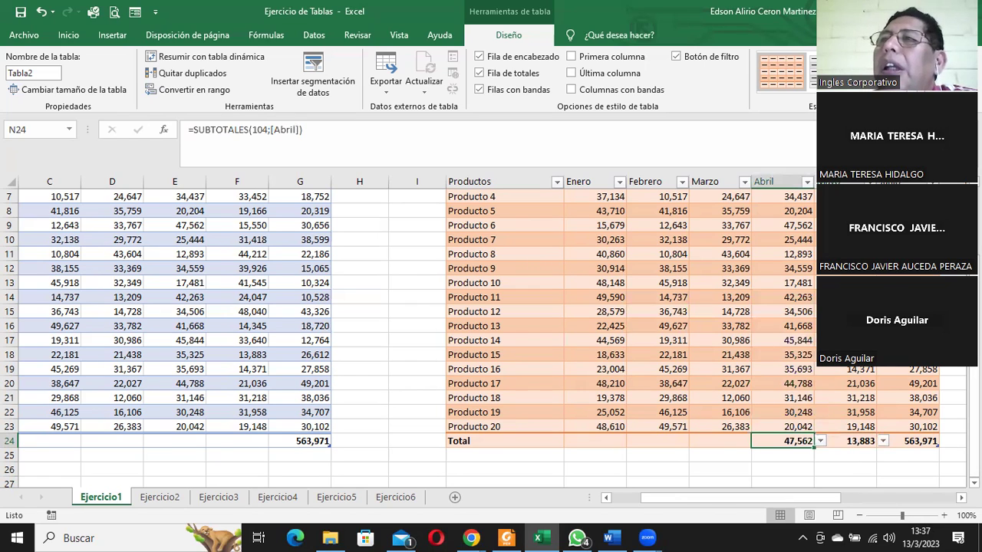
- Set the Marzo total to Promedio and the Enero total to Contar números
left_click(728, 440)
left_click(757, 441)
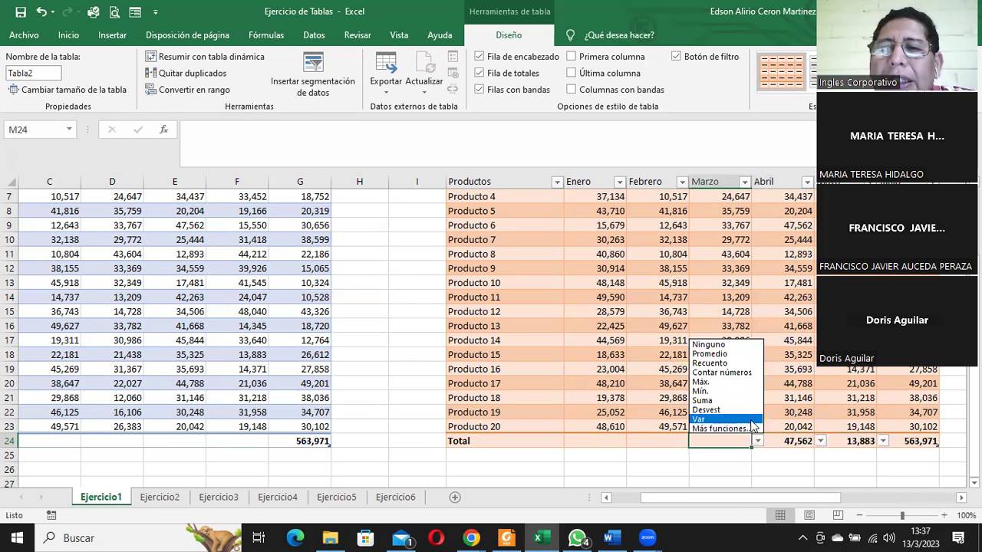
left_click(723, 354)
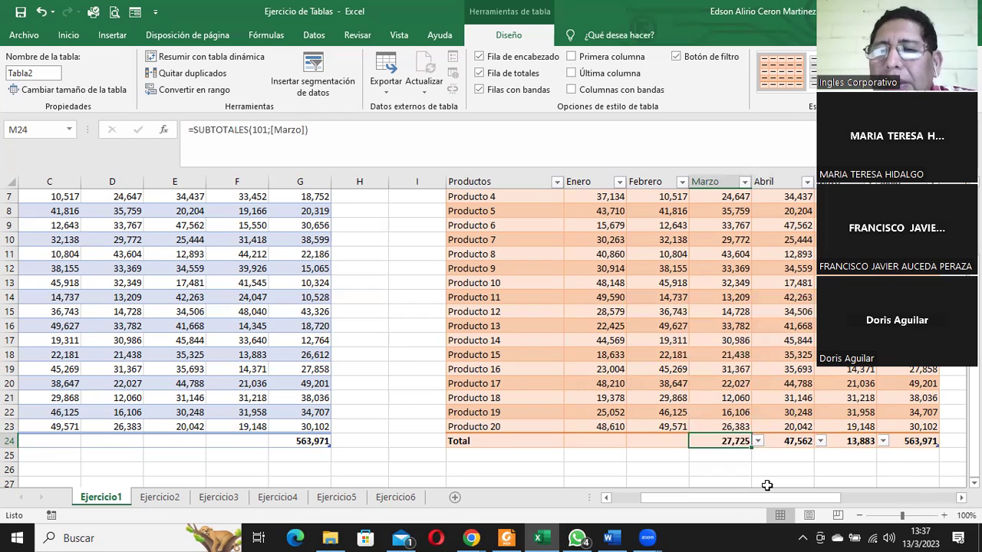
left_click(667, 441)
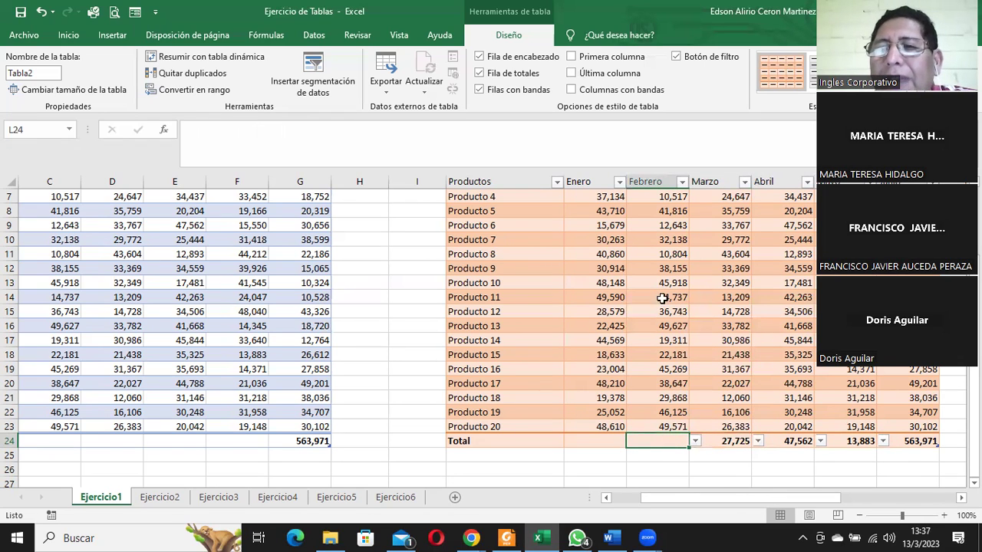
key("ctrl+a")
left_click(608, 398)
left_click(607, 441)
left_click(620, 182)
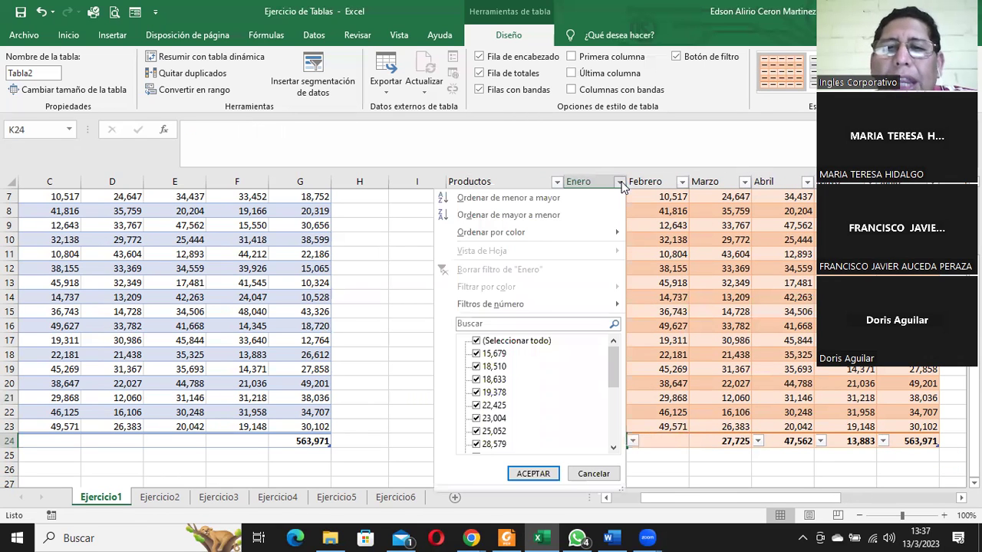
left_click(620, 183)
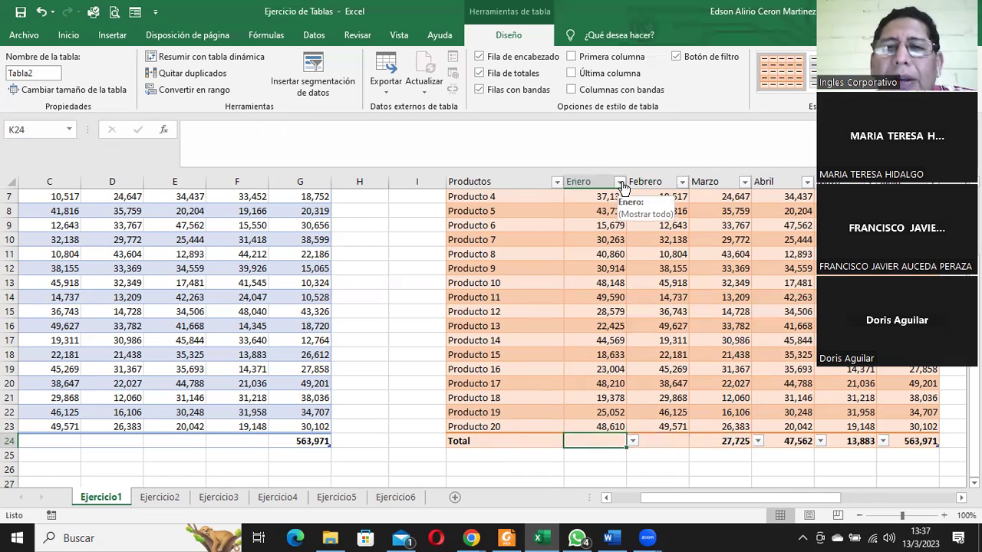
left_click(633, 442)
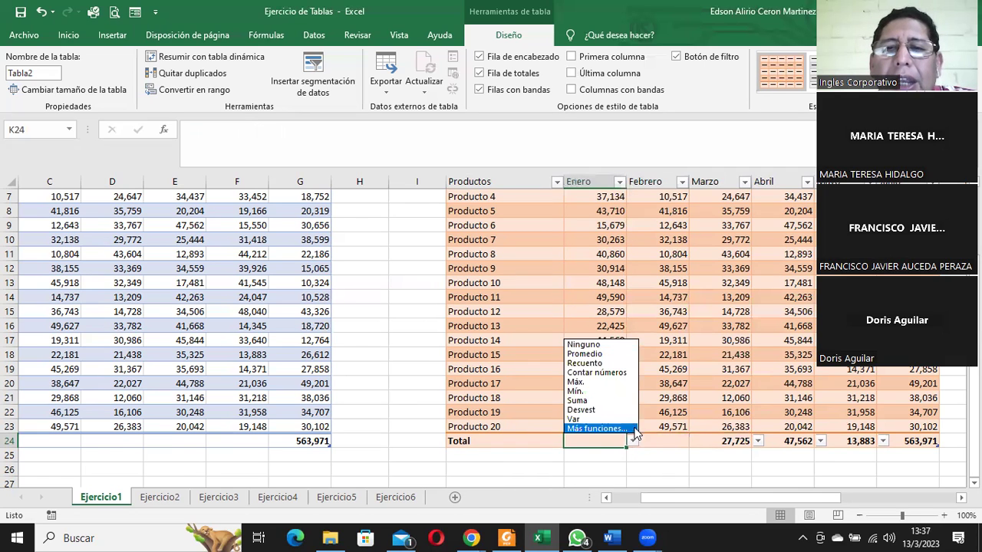
left_click(625, 373)
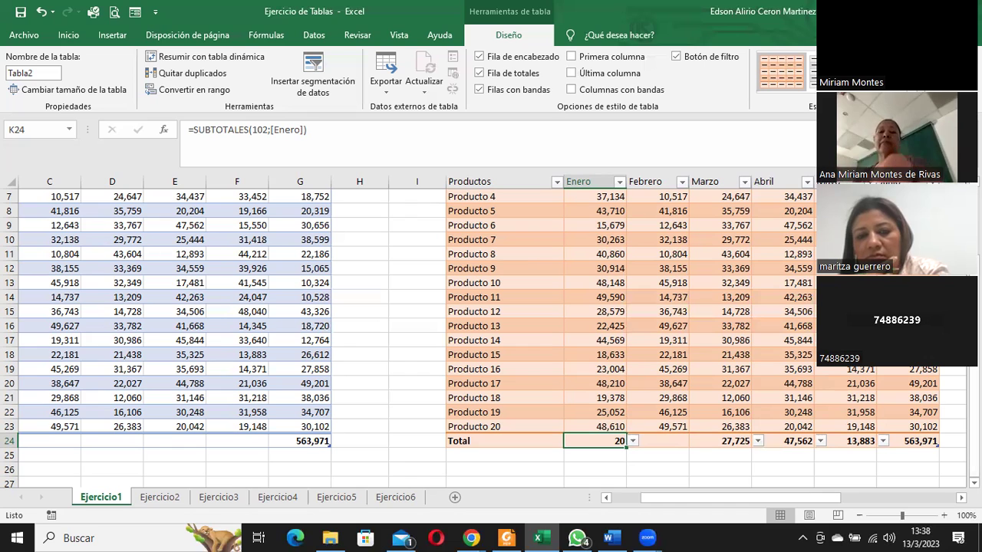
- Filter the Productos column so only Producto 14 and Producto 15 are shown
left_click(534, 256)
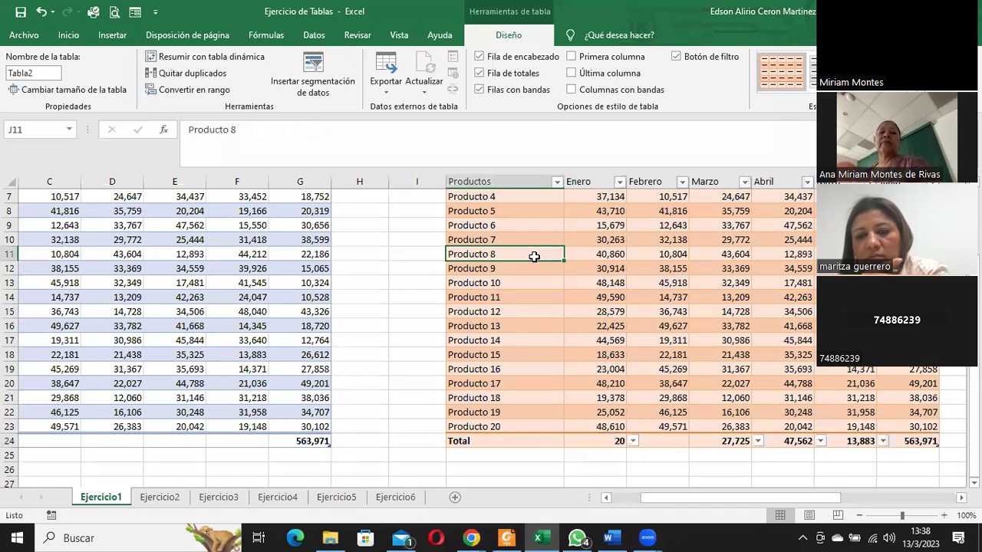
scroll(534, 256, "up", 2)
left_click(557, 229)
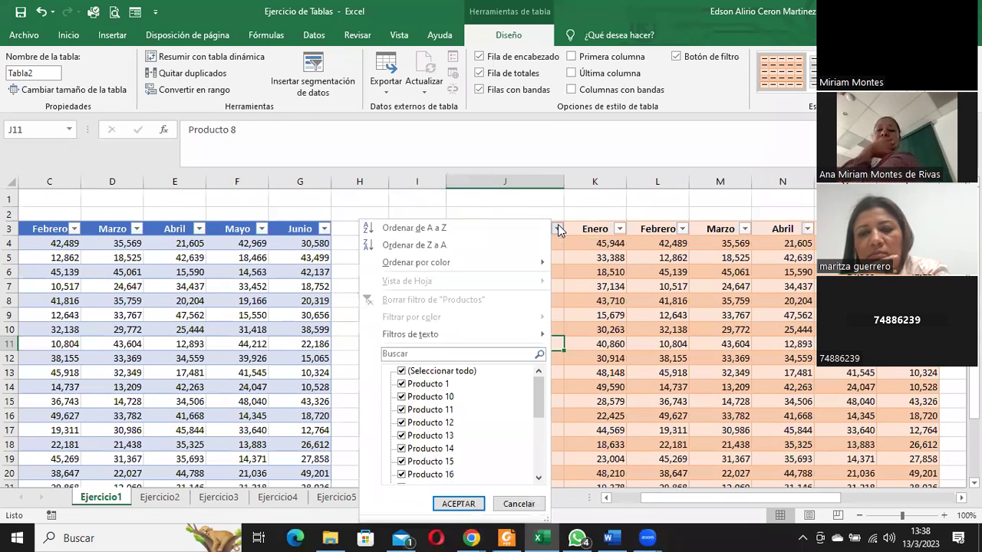
left_click_drag(542, 396, 542, 404)
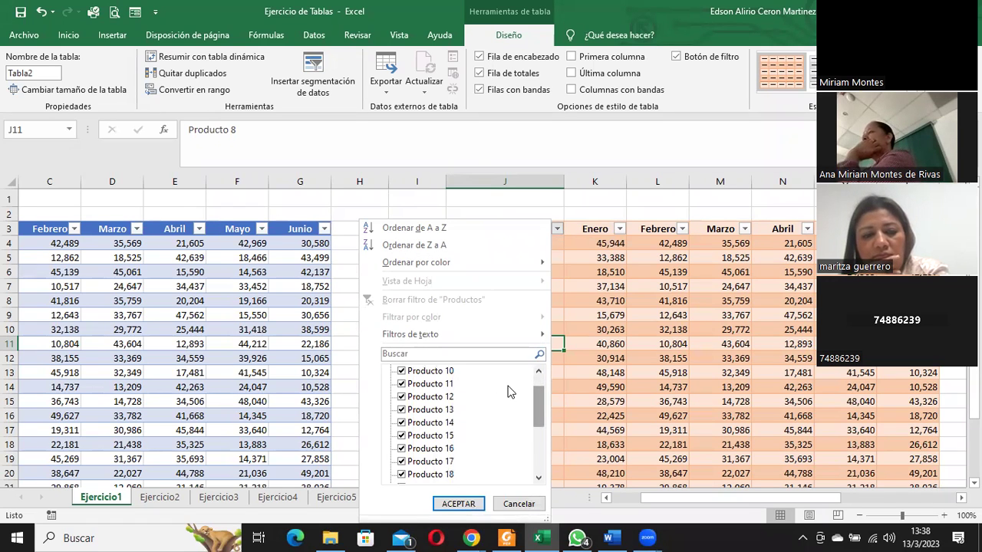
mouse_move(537, 416)
left_mouse_down()
mouse_move(539, 384)
mouse_move(539, 420)
left_mouse_up()
left_click(401, 372)
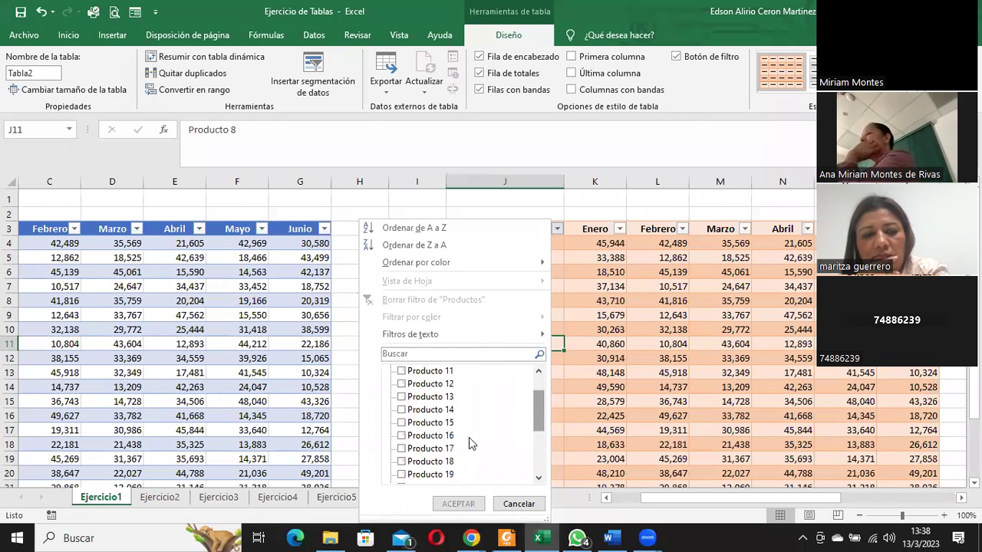
left_click(405, 411)
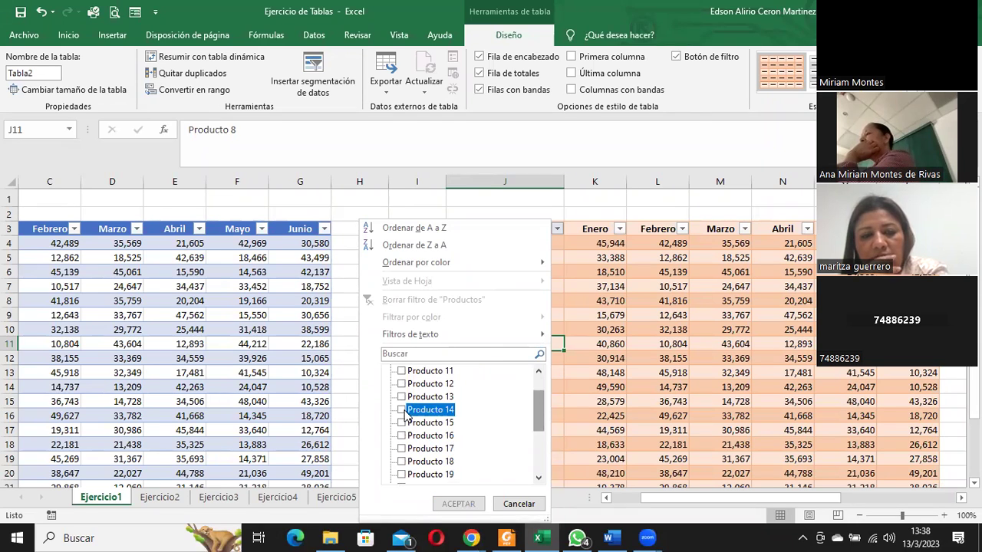
left_click(404, 423)
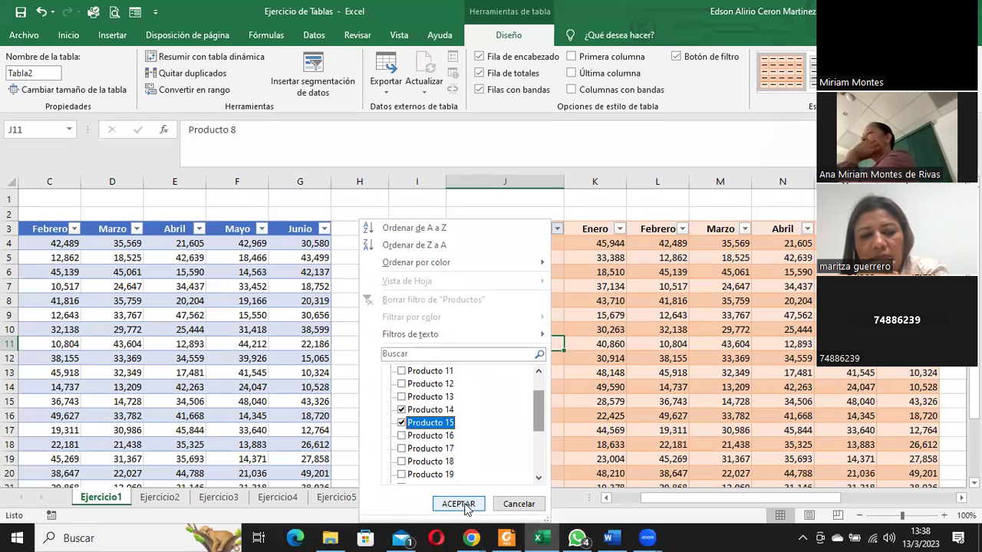
left_click(458, 504)
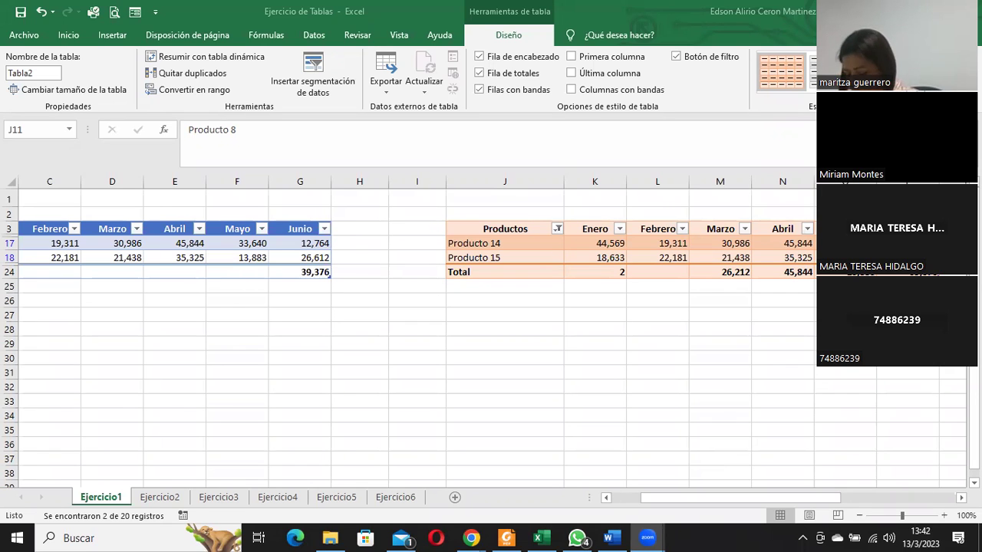
left_click(557, 229)
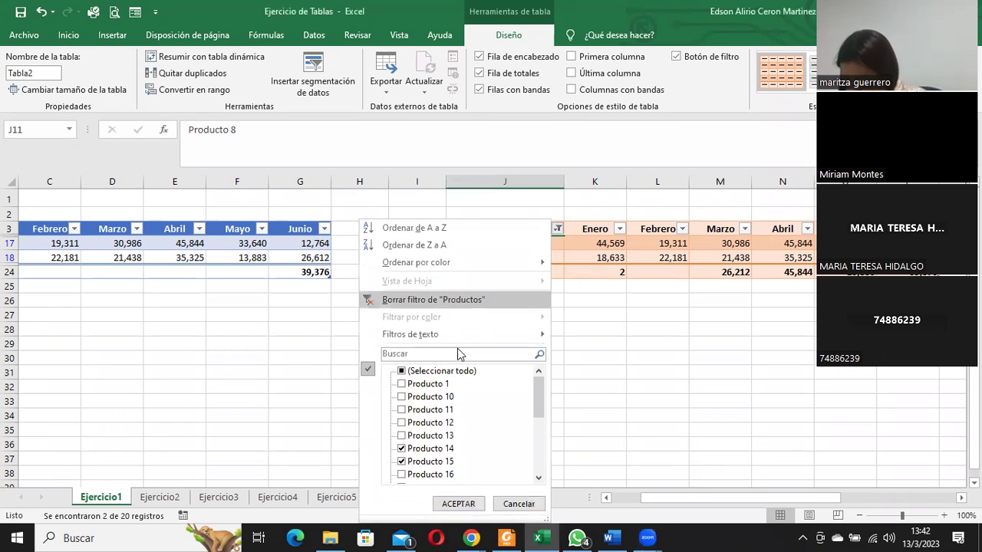
left_click(445, 371)
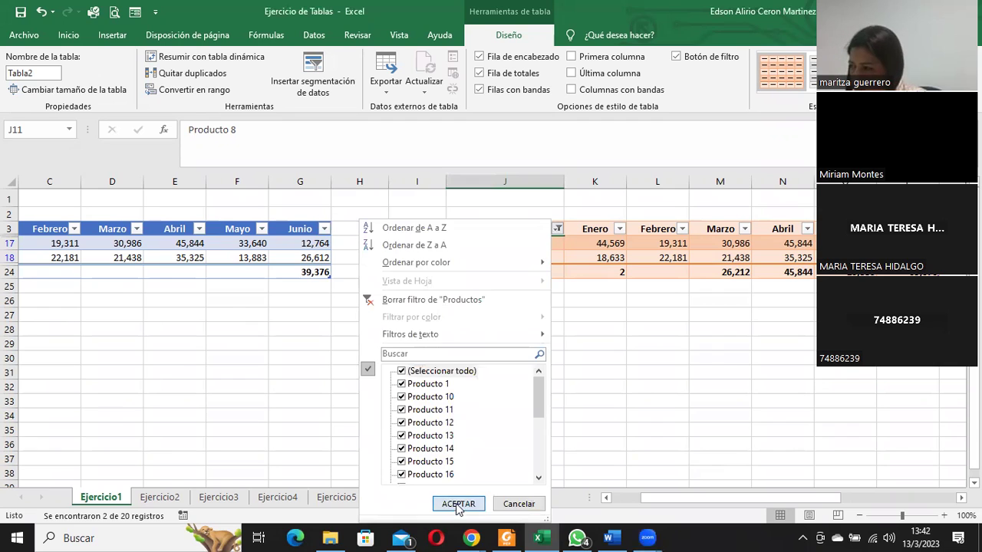
left_click(458, 504)
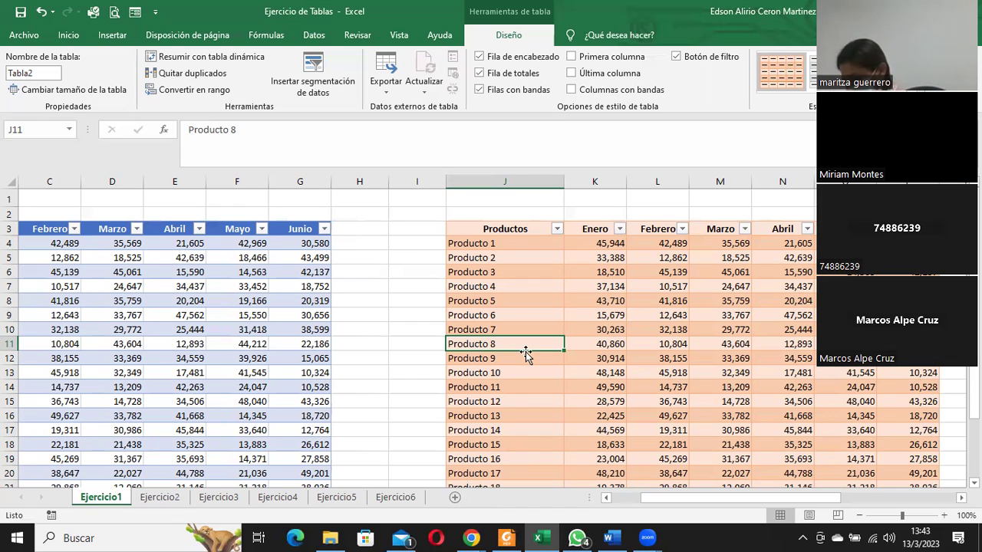
scroll(928, 455, "down", 3)
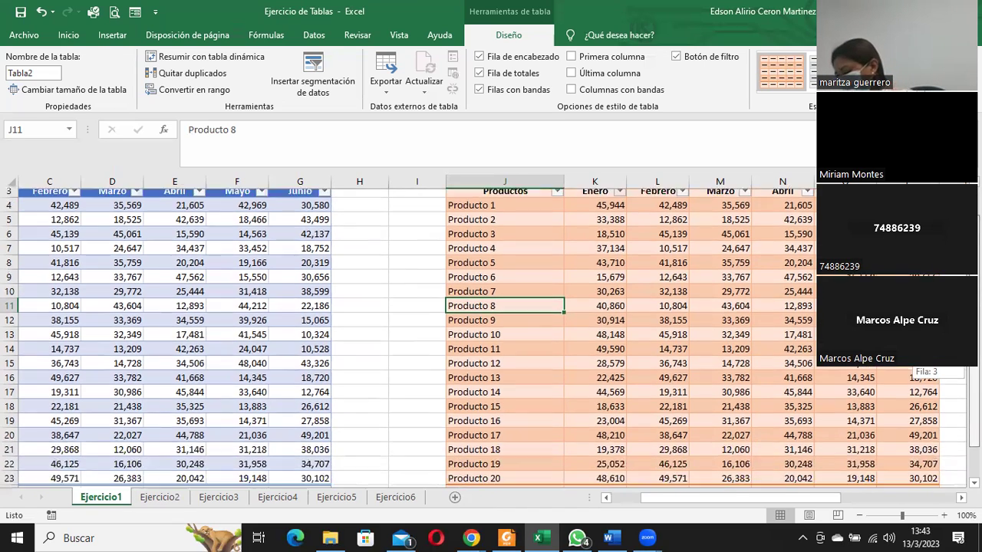
left_click(928, 456)
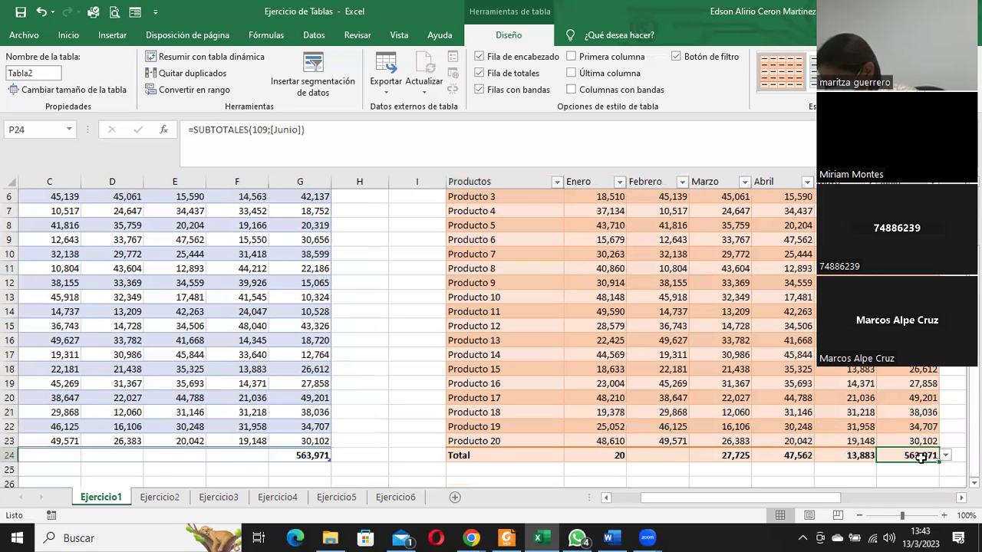
left_click(944, 461)
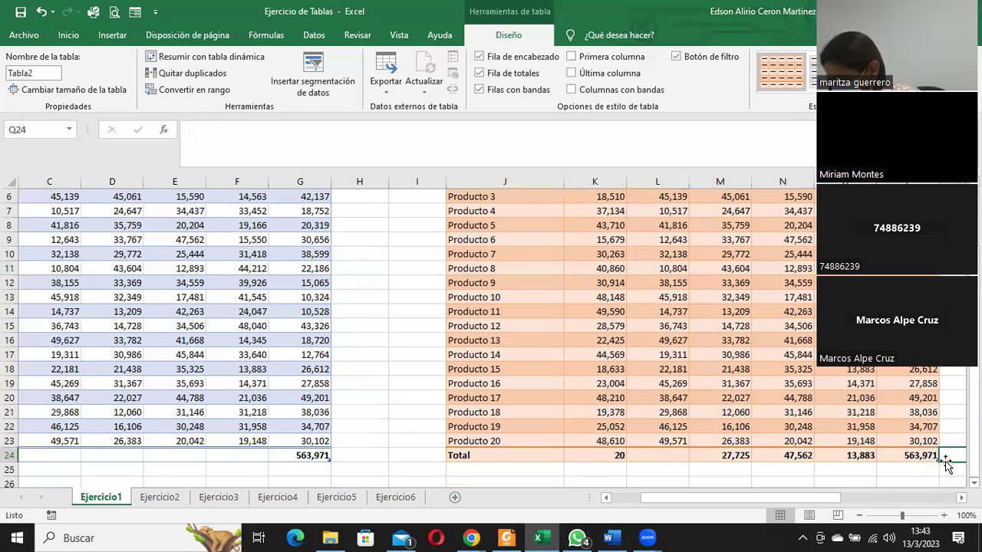
left_click(934, 454)
left_click(945, 455)
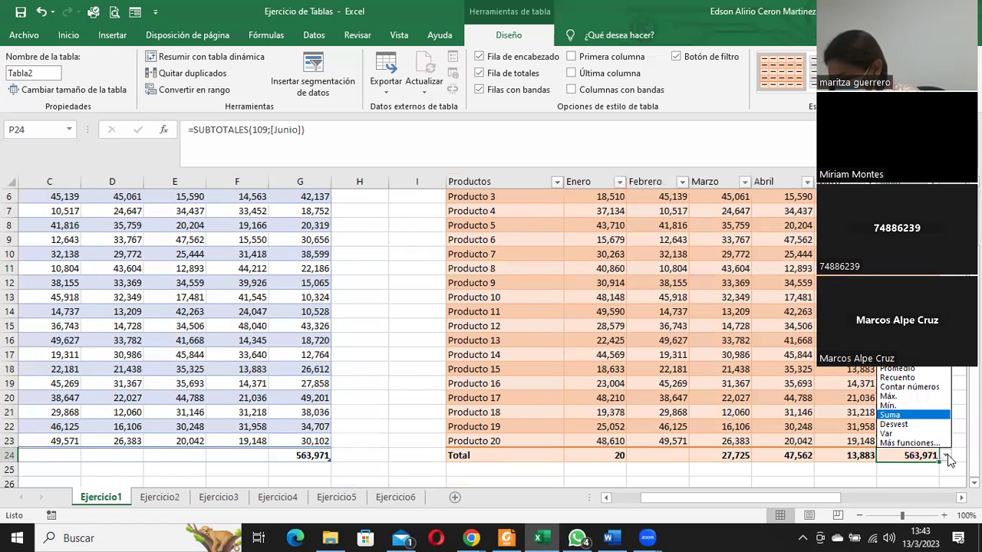
left_click(913, 415)
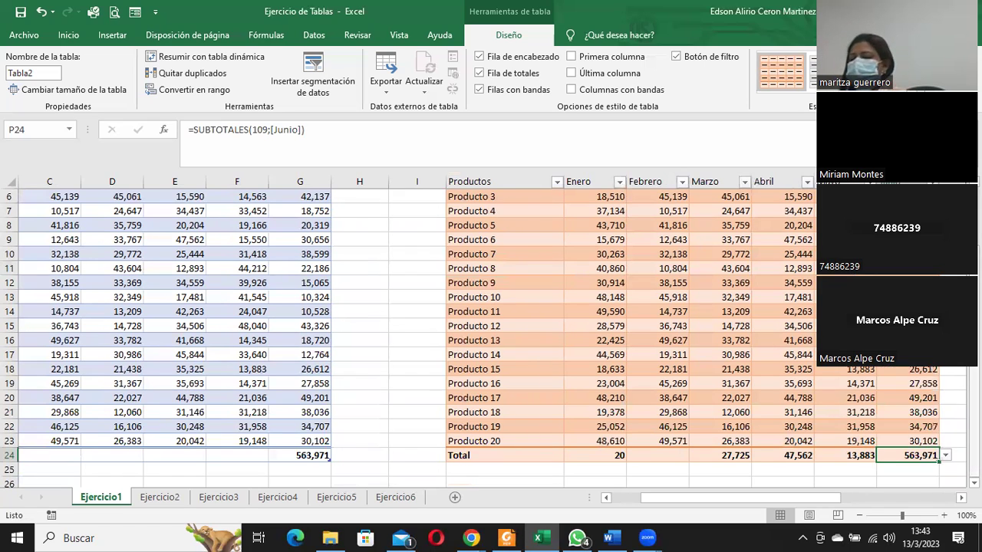
scroll(781, 200, "up", 1)
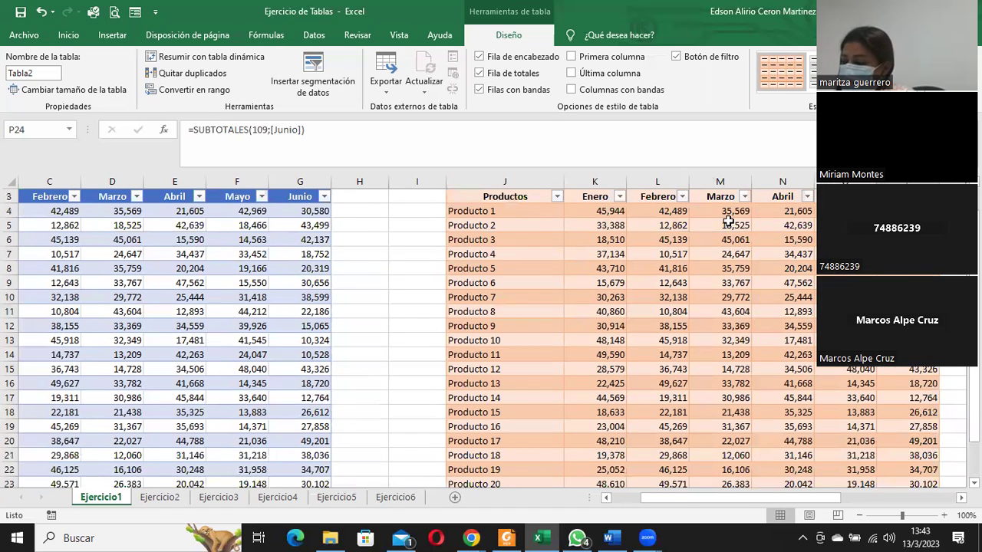
left_click_drag(725, 225, 851, 441)
left_click_drag(717, 210, 790, 426)
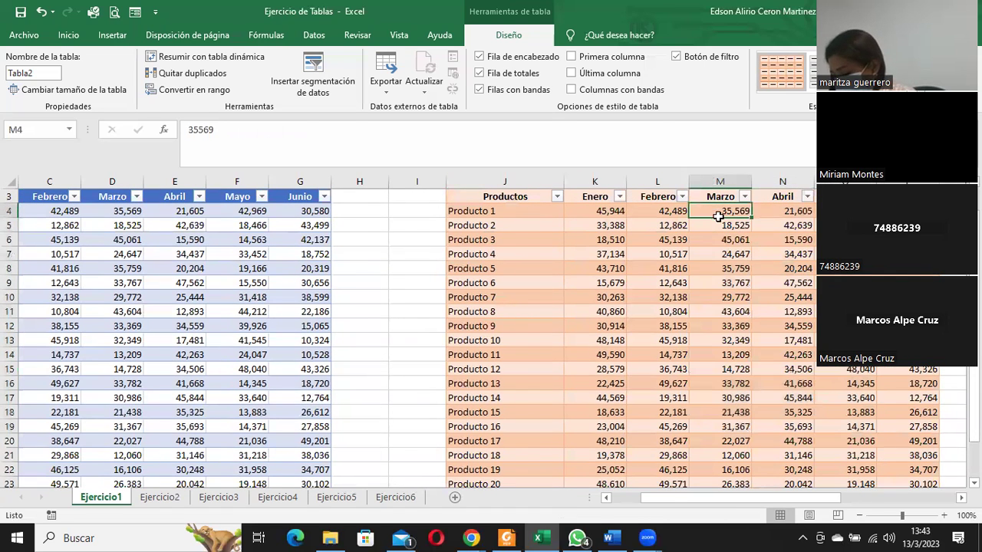
left_click_drag(579, 216, 955, 473)
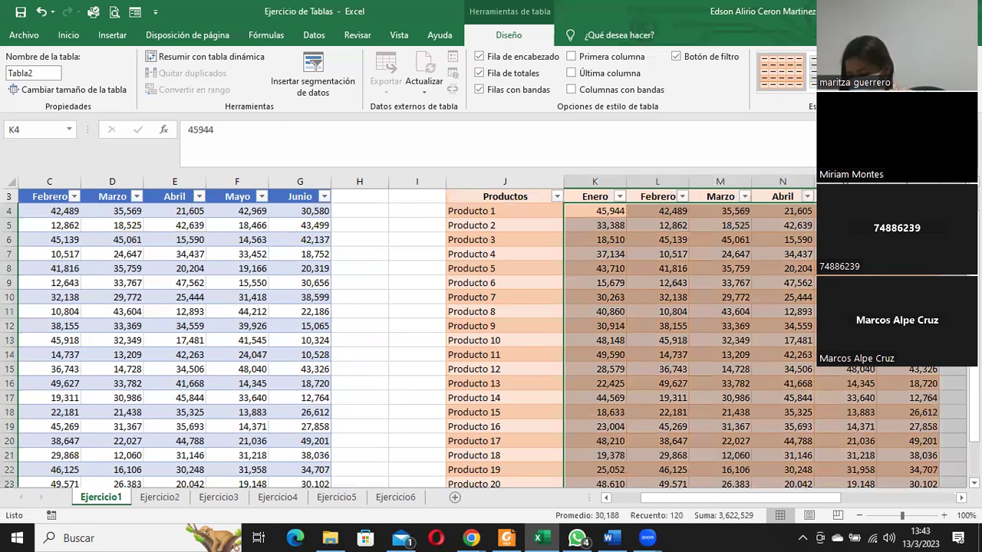
scroll(625, 369, "down", 1)
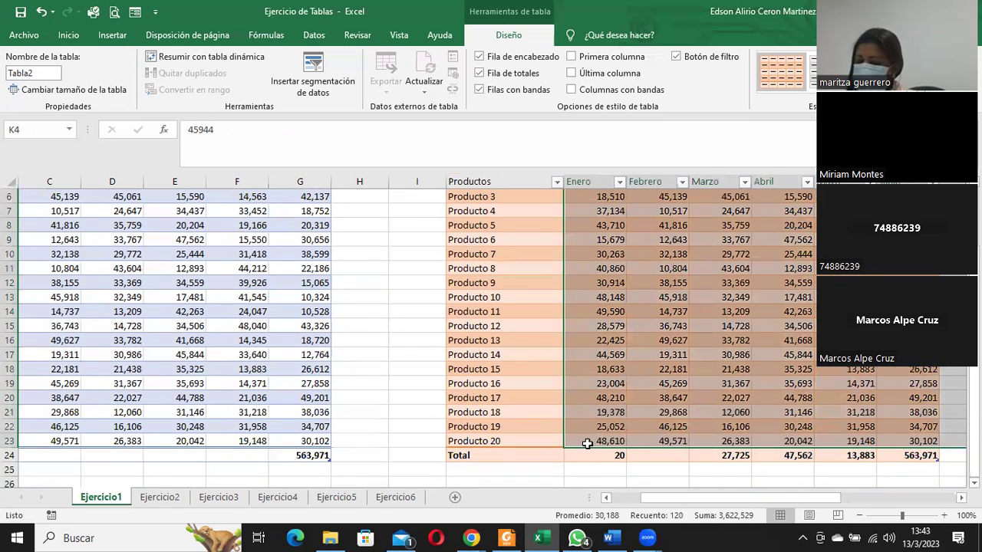
- Choose Suma for the Enero and Marzo totals in the Total row
left_click_drag(617, 455, 652, 414)
left_click(616, 455)
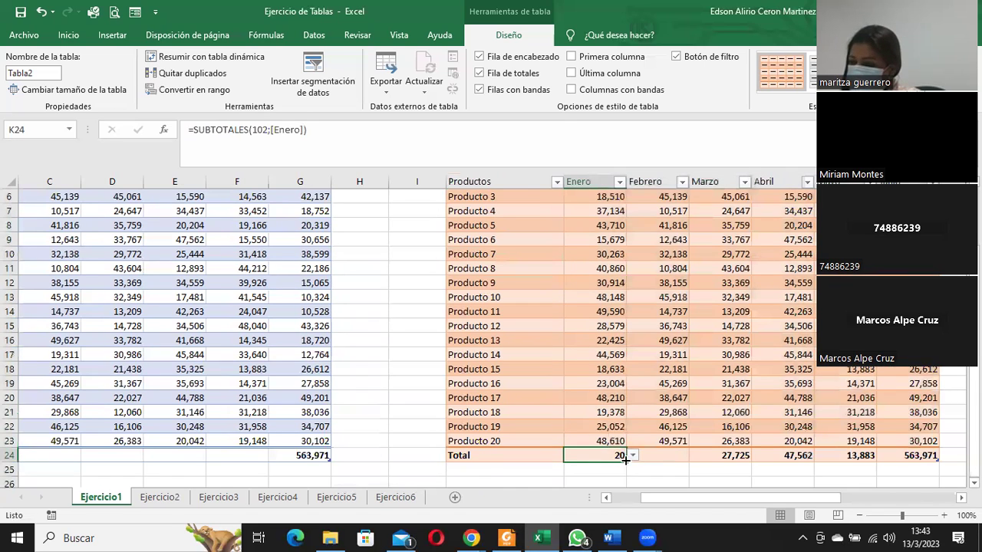
left_click(632, 455)
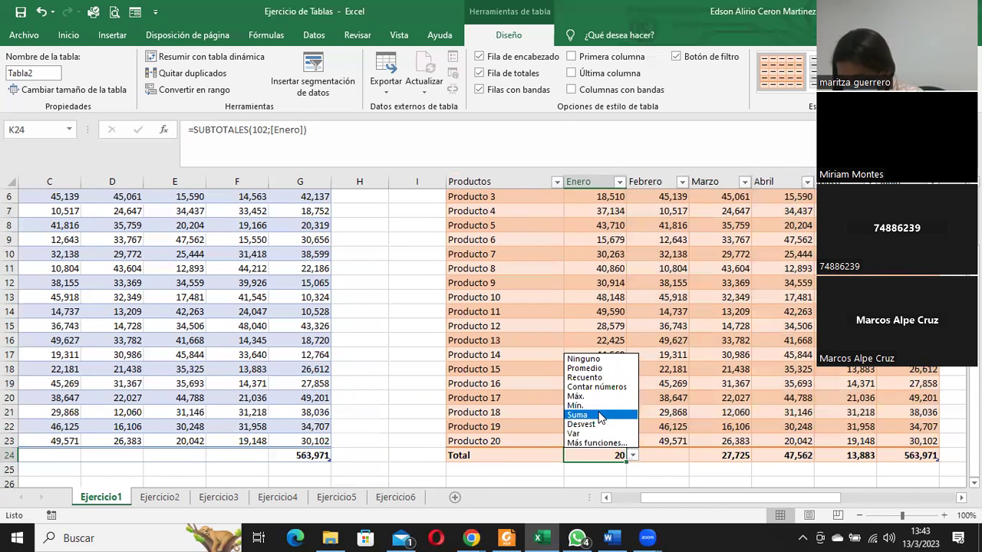
left_click(601, 414)
left_click(656, 456)
left_click(694, 457)
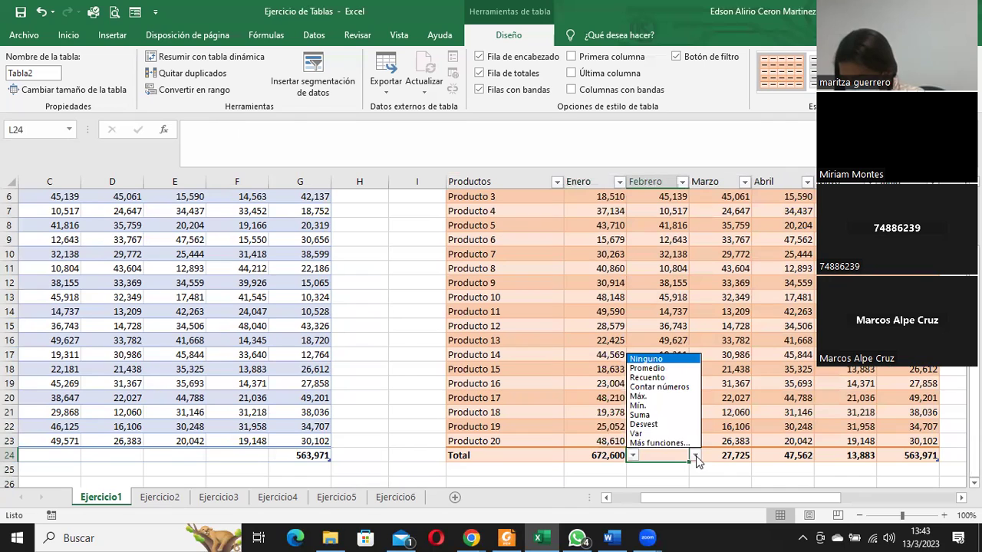
key("Escape")
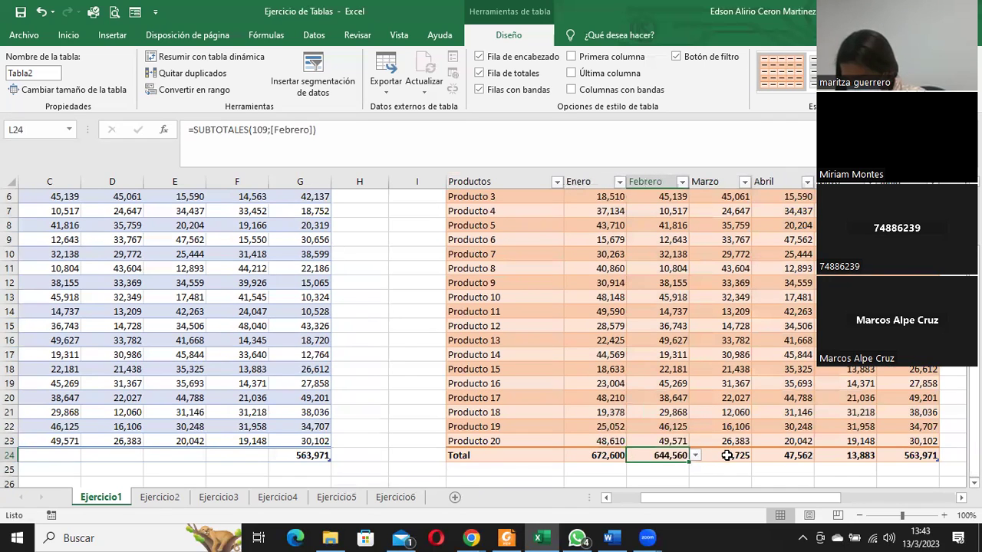
left_click(725, 455)
left_click(757, 456)
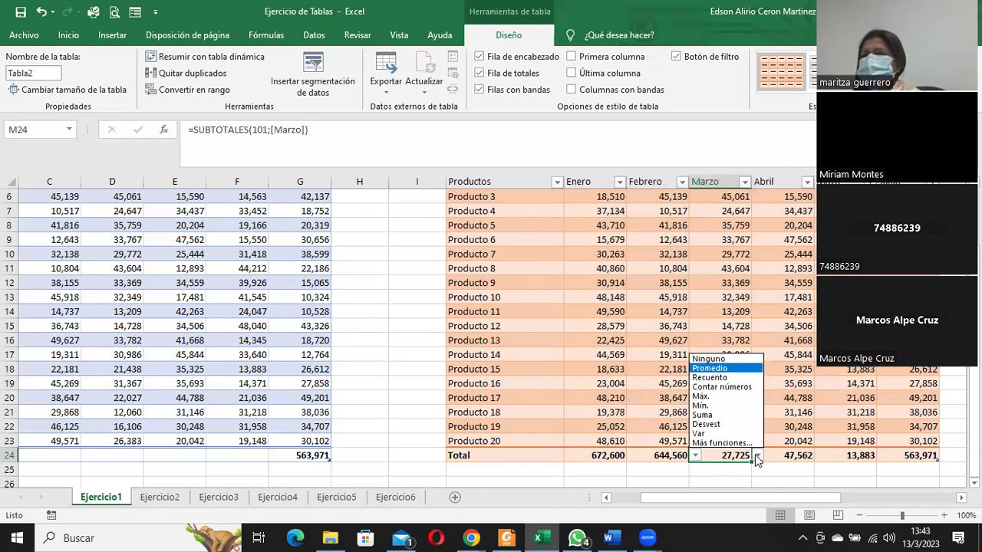
left_click(731, 416)
- Fill the Enero sum across the Total row through Junio
left_click(801, 455)
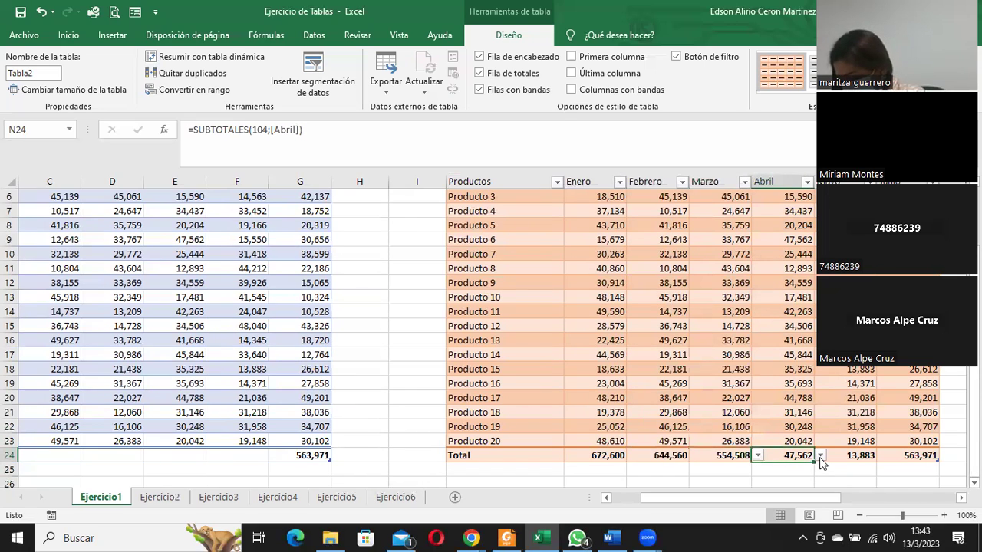
left_click(598, 455)
left_click_drag(627, 462, 921, 455)
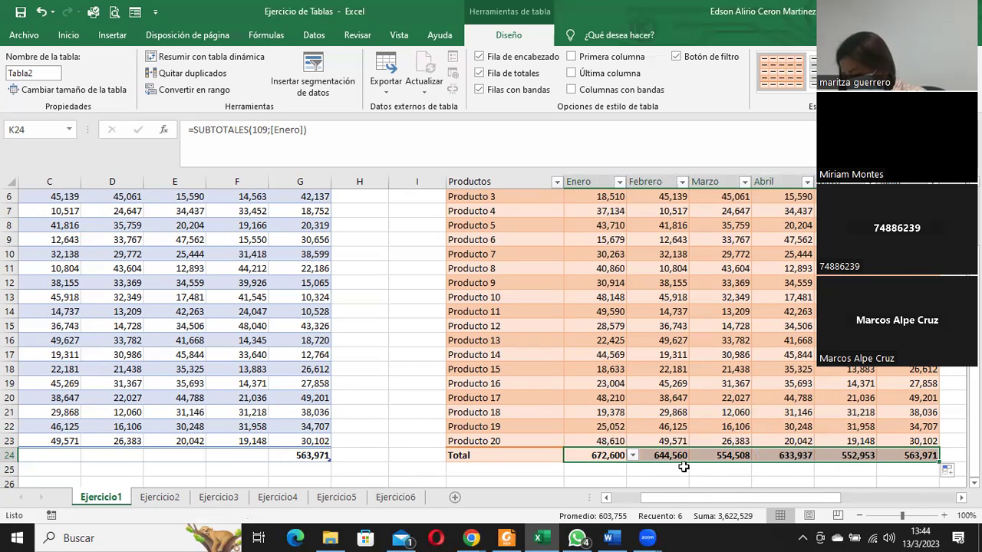
left_click(599, 456)
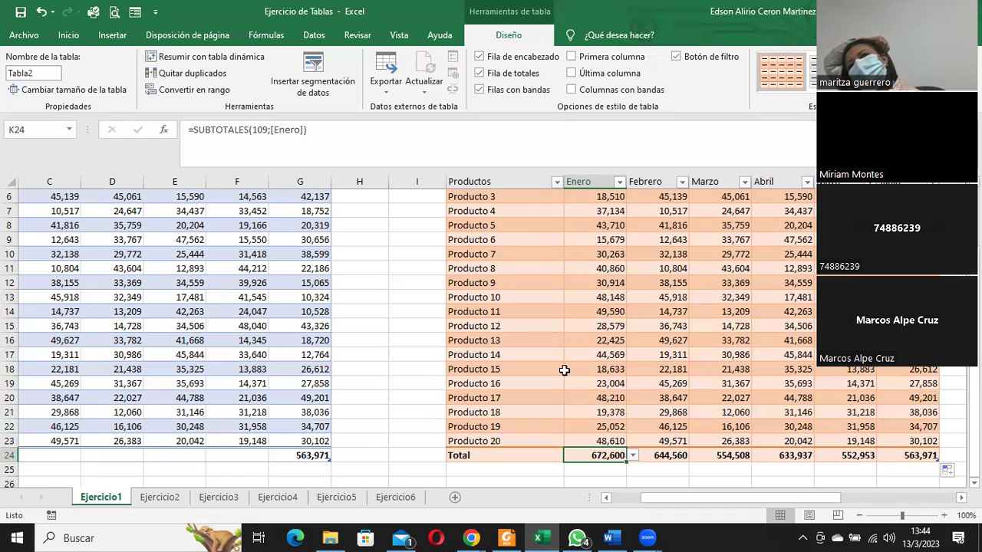
left_click(530, 442)
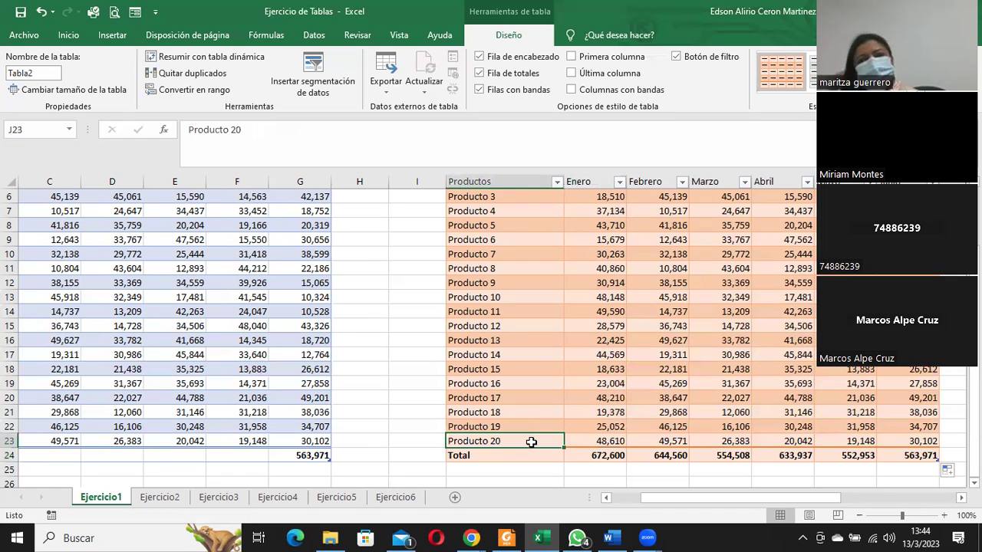
left_click(587, 440)
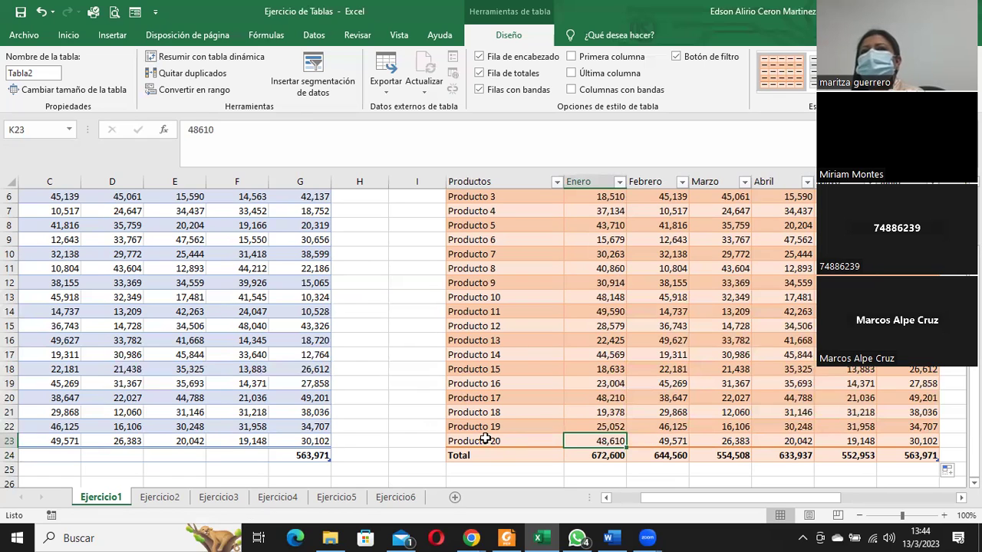
- Add a trial table row from P23 with 'product', then undo it
left_click(924, 441)
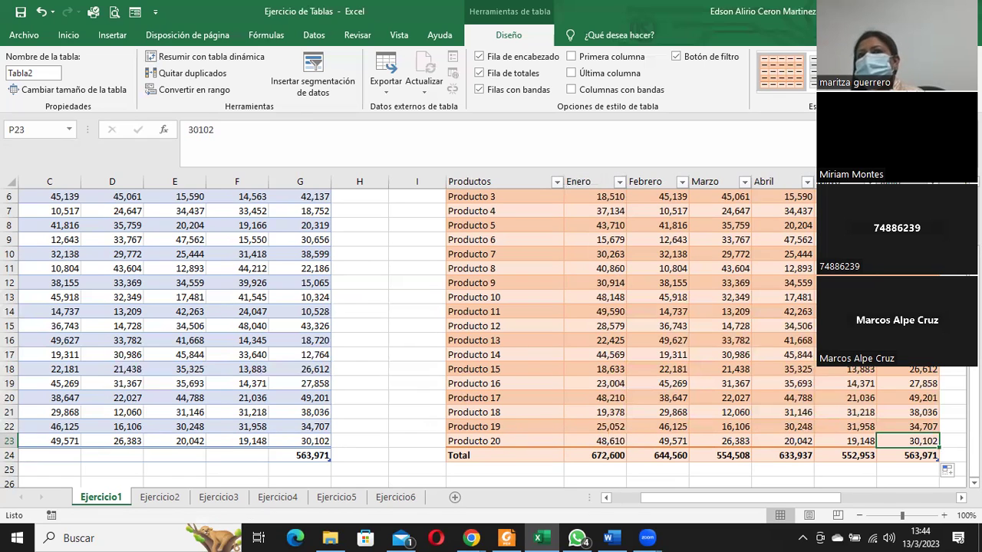
key("Down")
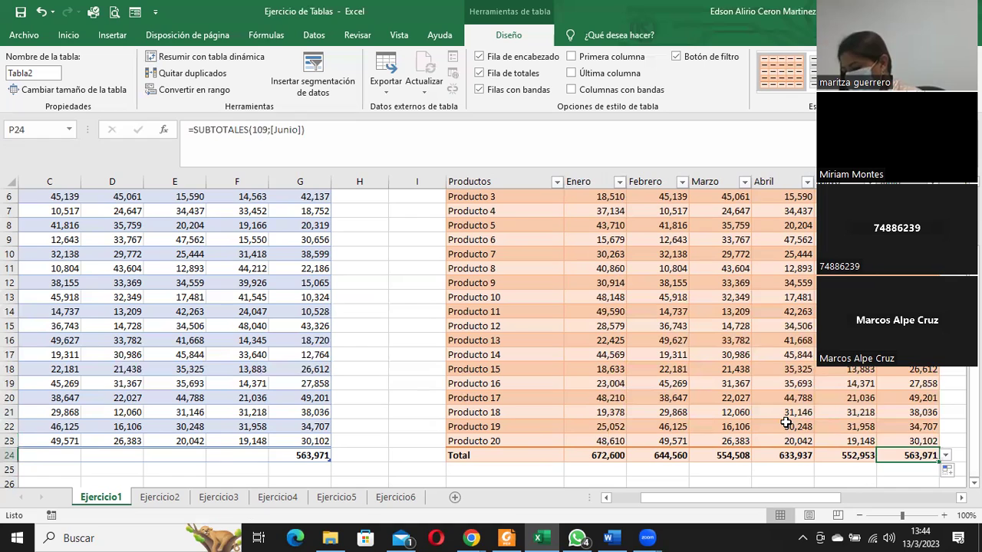
key("Up")
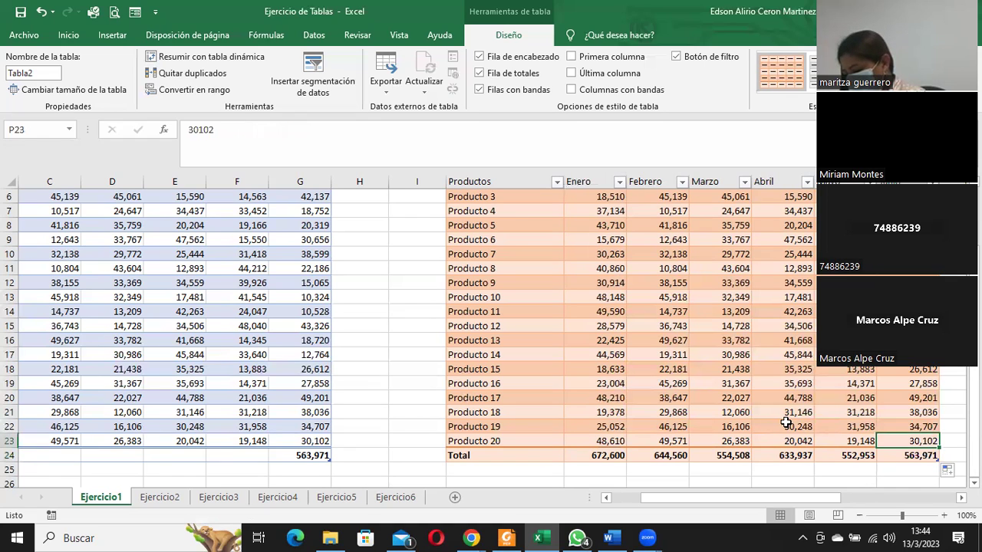
key("Tab")
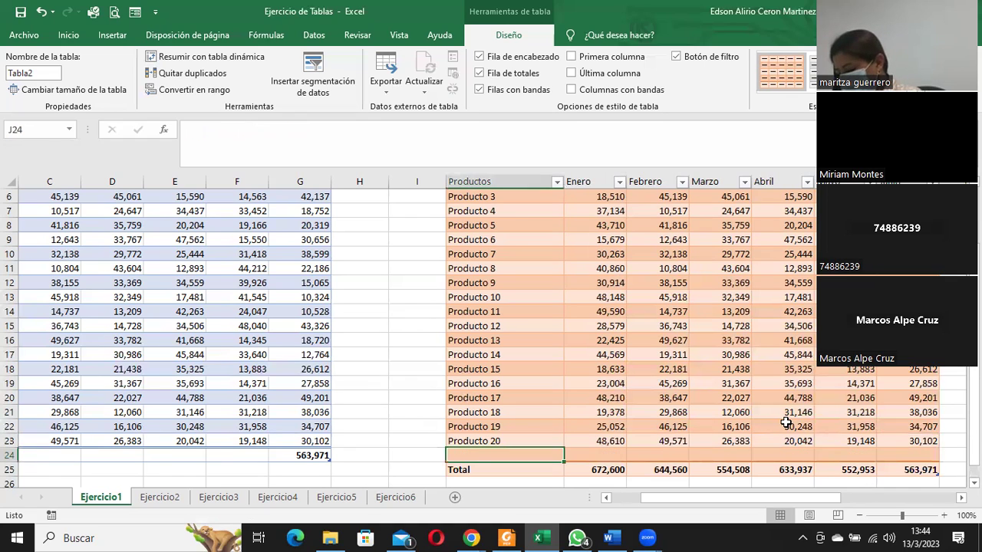
type("prod")
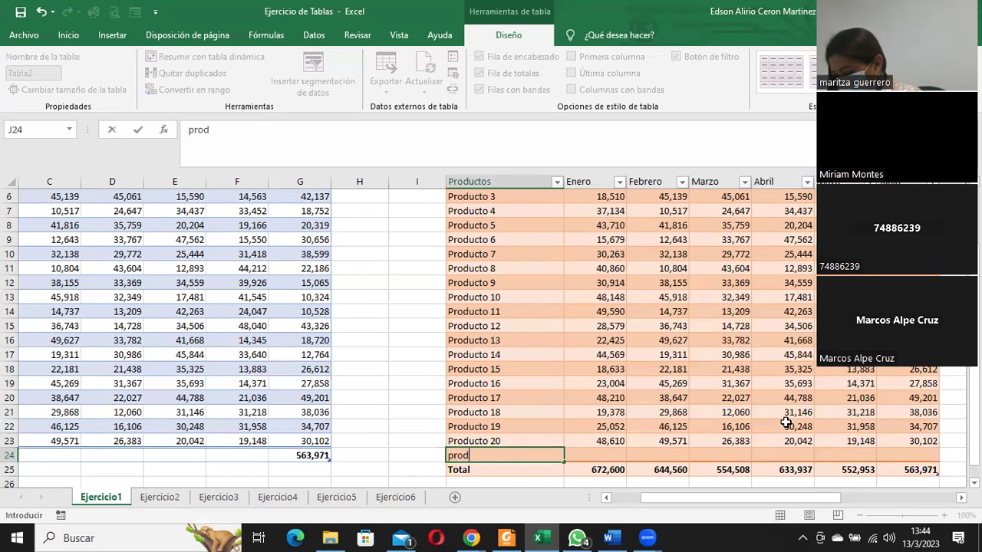
type("ucto 21")
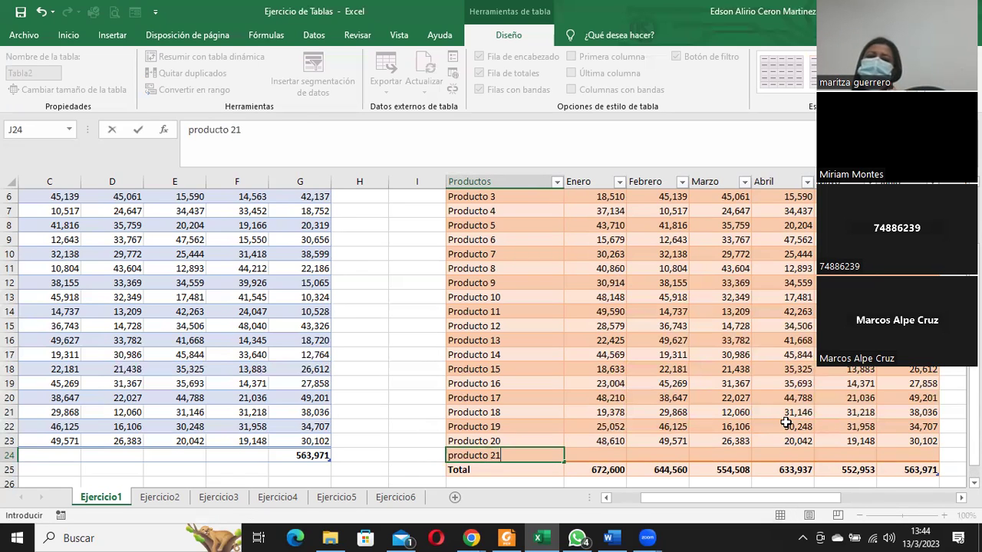
key("Tab")
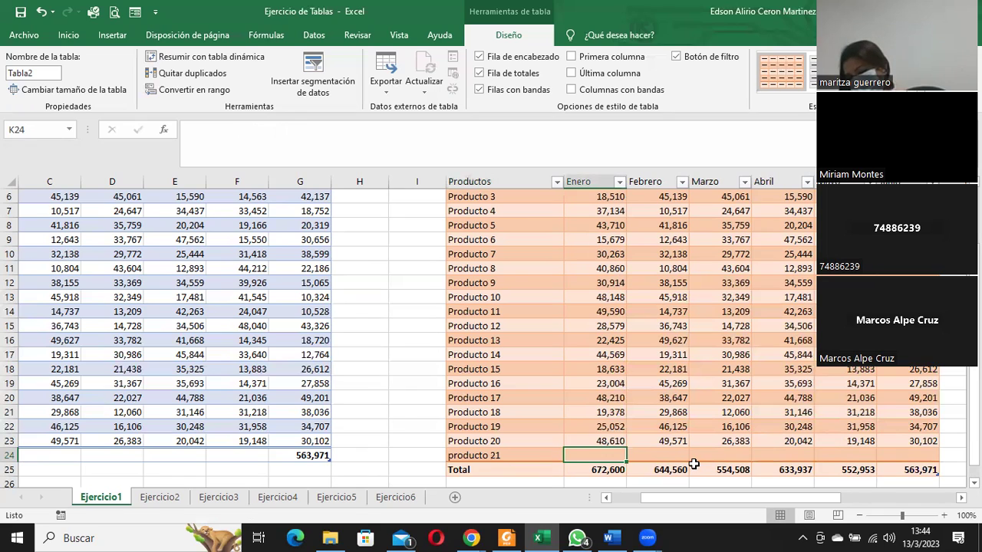
key("ctrl+z")
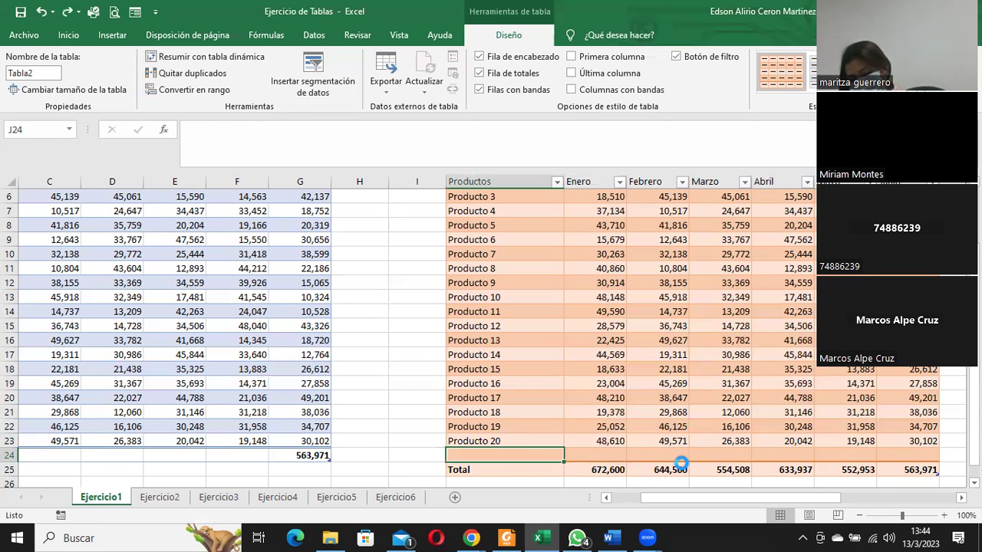
key("ctrl+z")
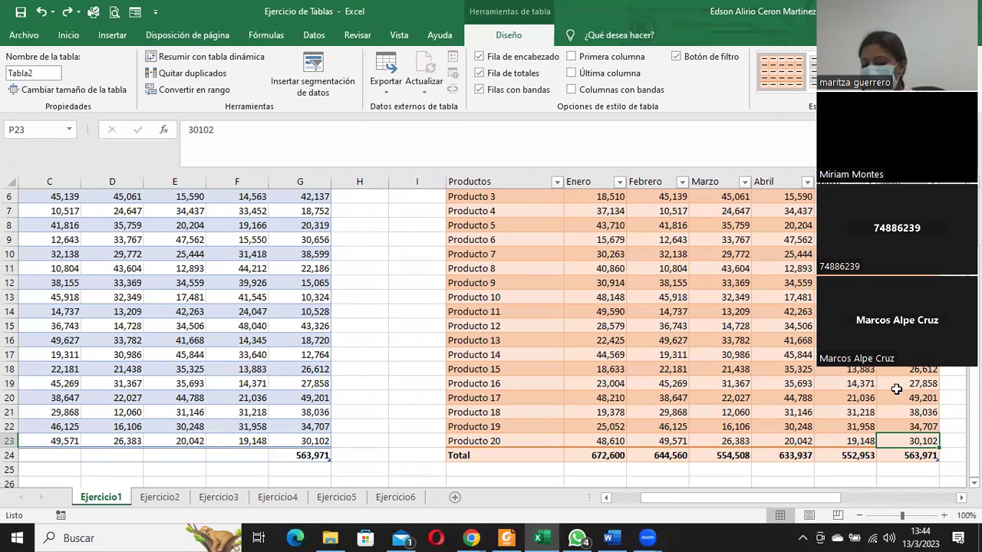
- Add a new table row with Producto 21 in J24, above the Total row
key("Tab")
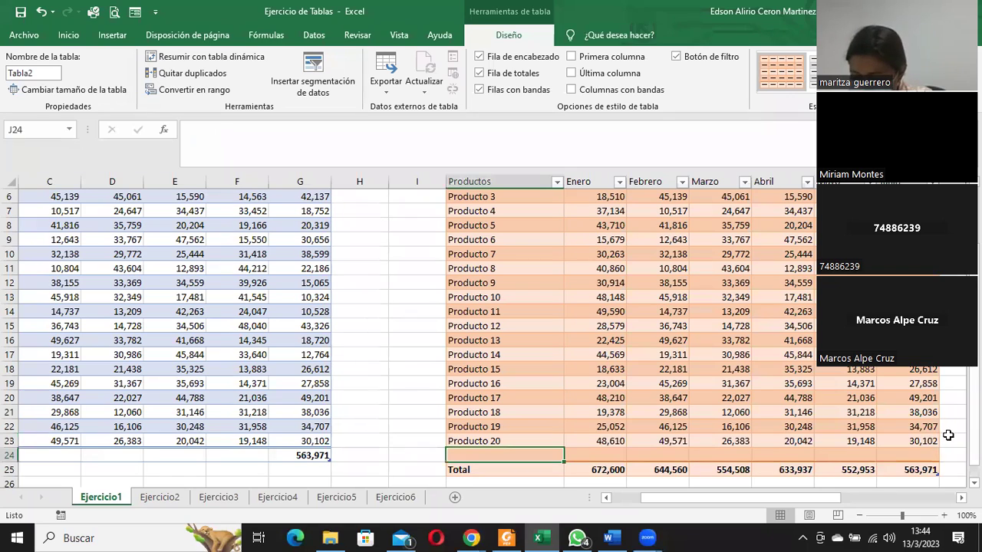
type("P")
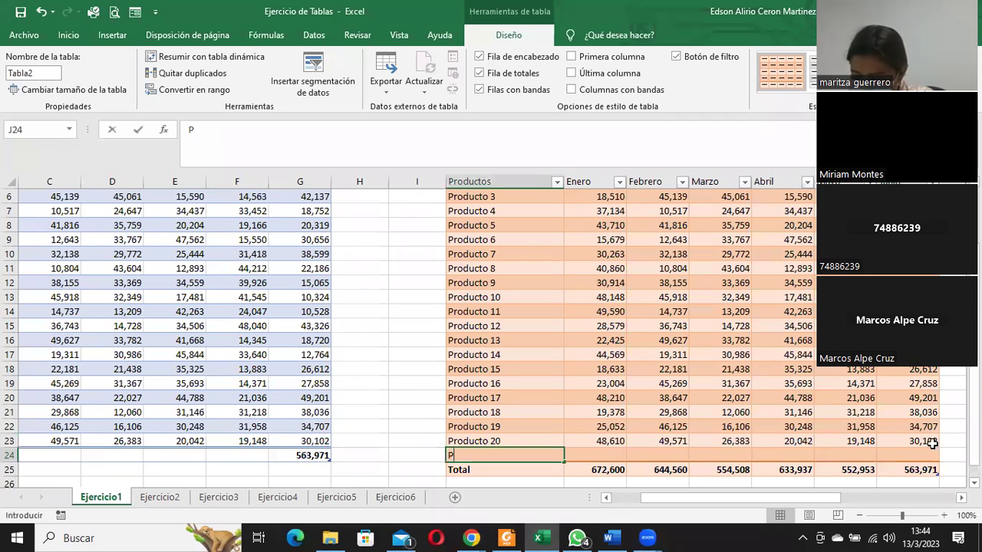
type("roducto 21")
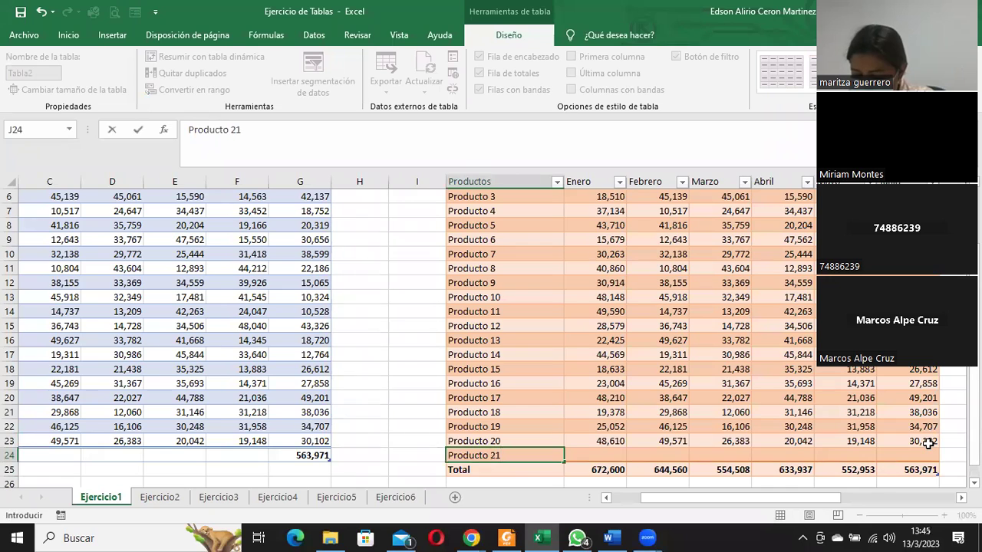
key("Tab")
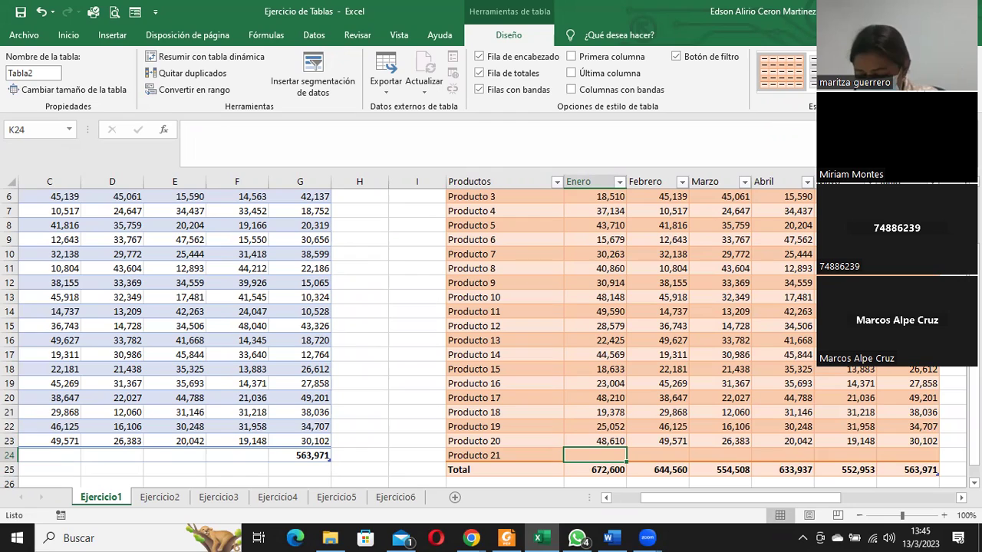
left_click_drag(785, 505, 825, 505)
- Insert a new blank column at column R beside the month table
scroll(491, 329, "up", 2)
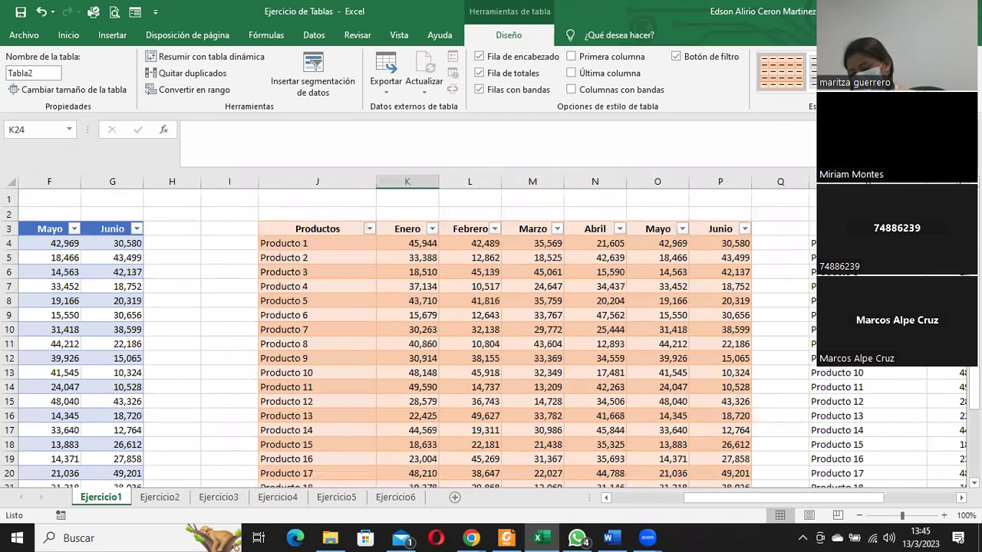
left_click(867, 182)
right_click(866, 182)
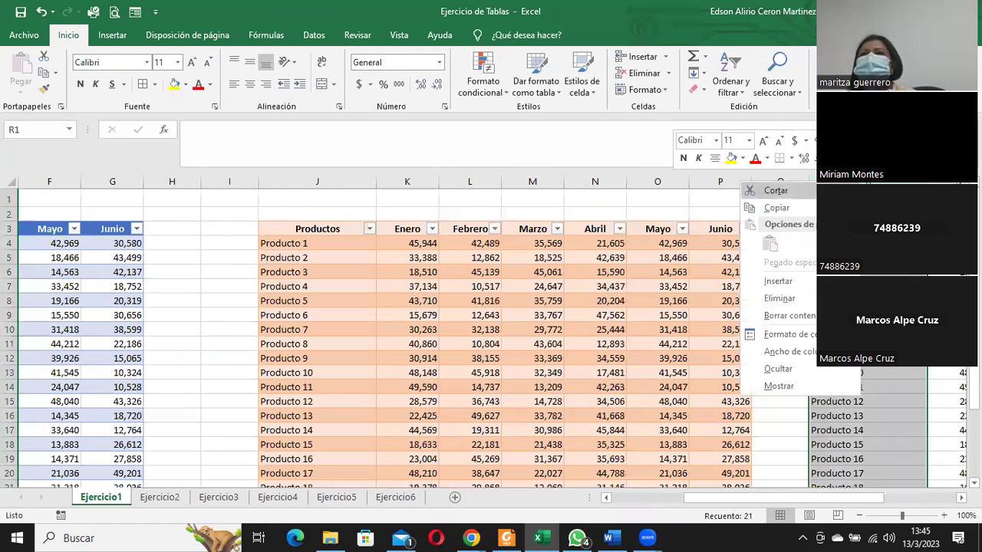
left_click(801, 284)
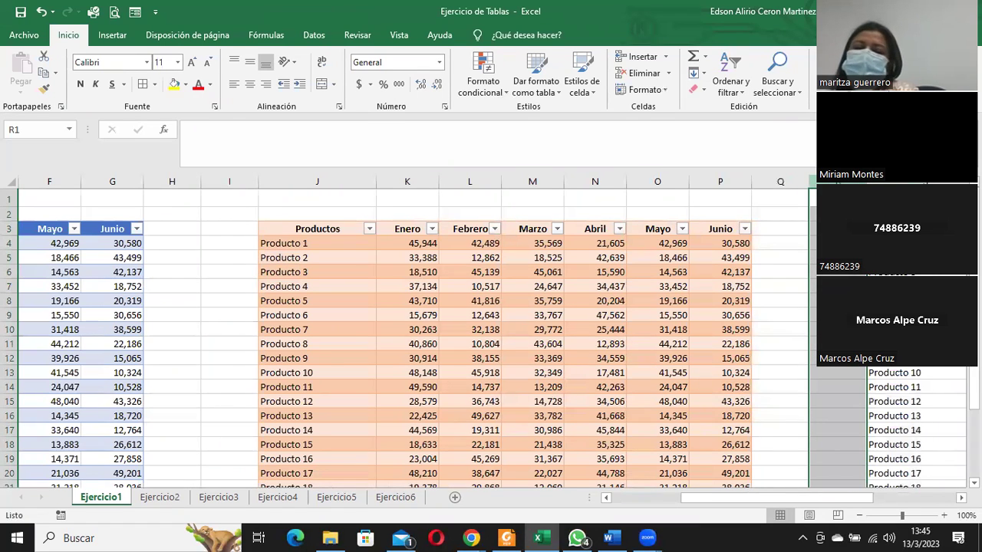
- Add a Julio header in Q3 so Tabla2 gains a column after Junio
right_click(843, 182)
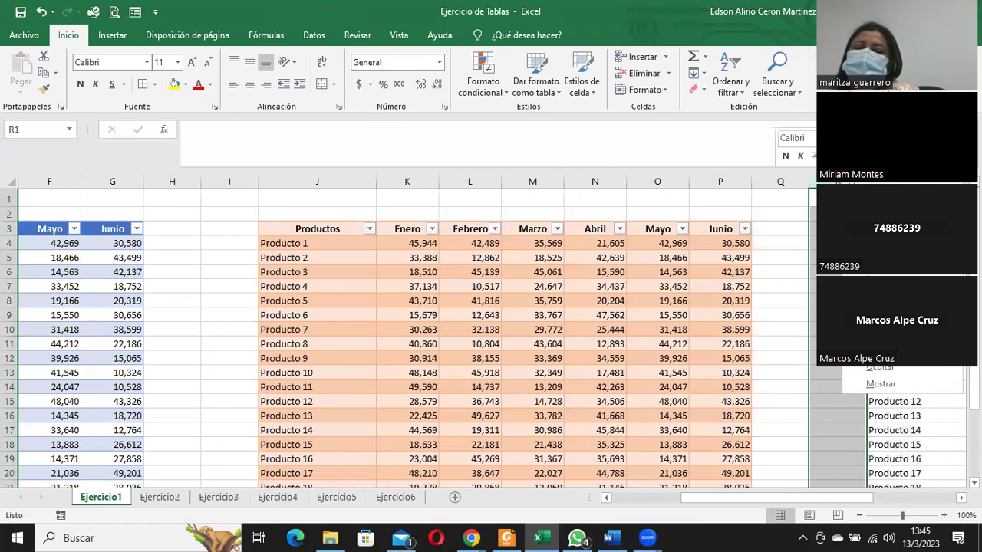
left_click(727, 228)
key("Tab")
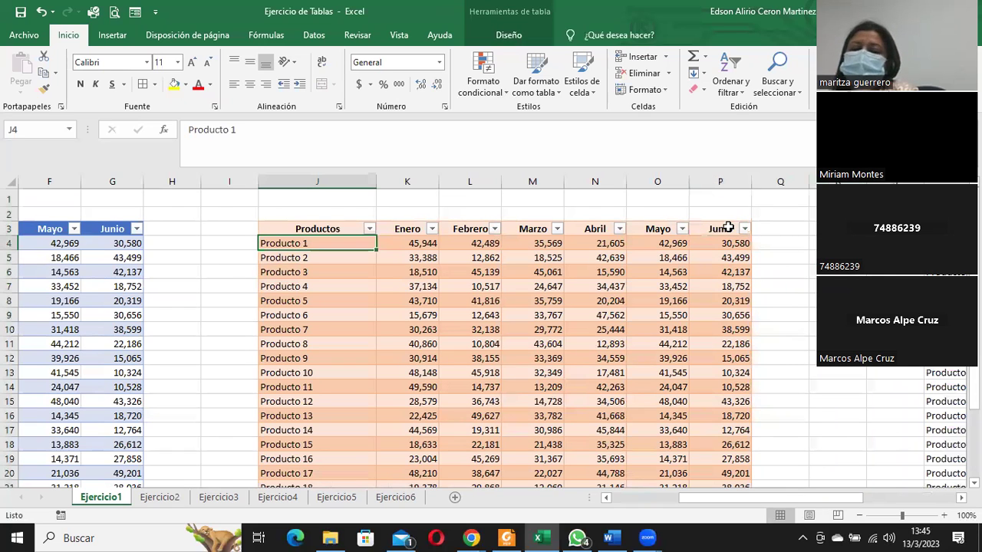
double_click(767, 227)
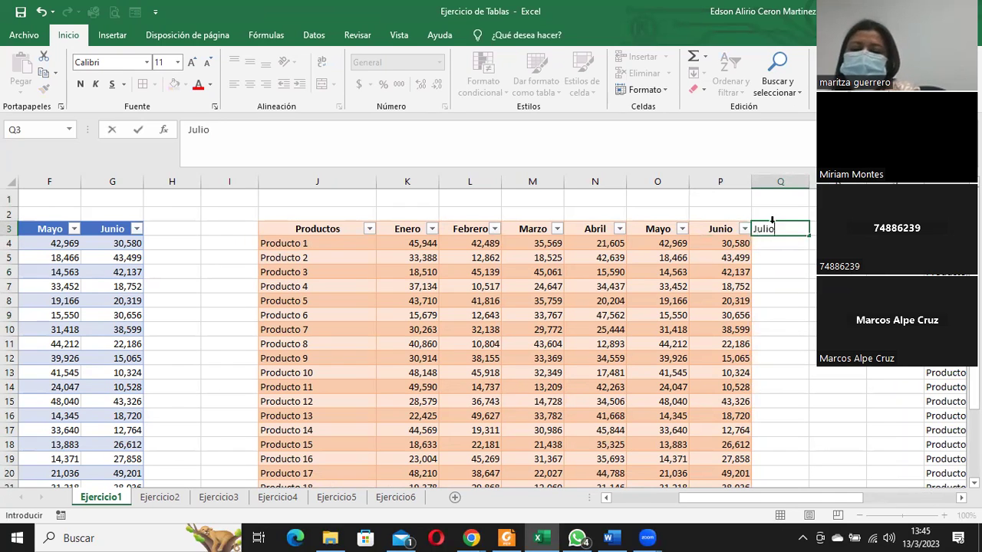
key("Tab")
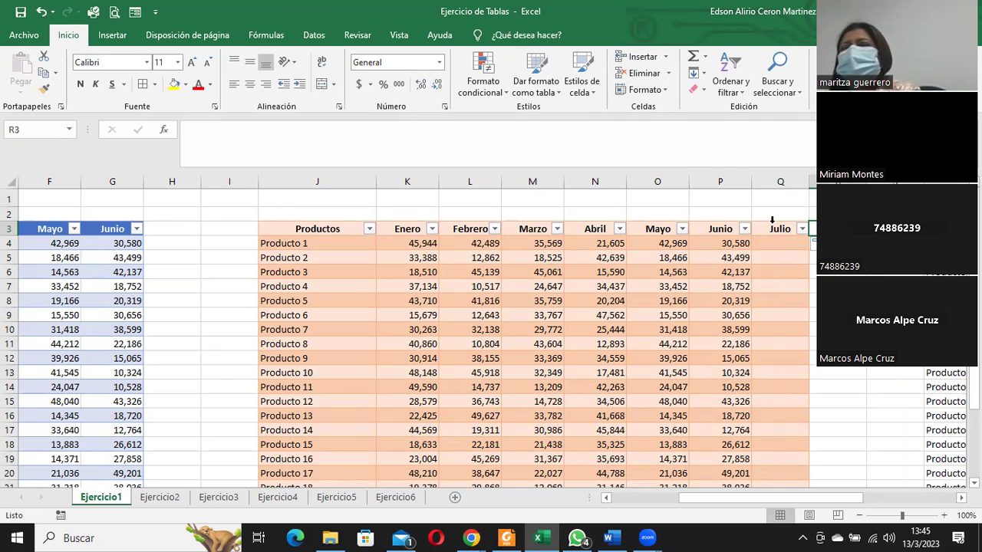
scroll(776, 290, "down", 4)
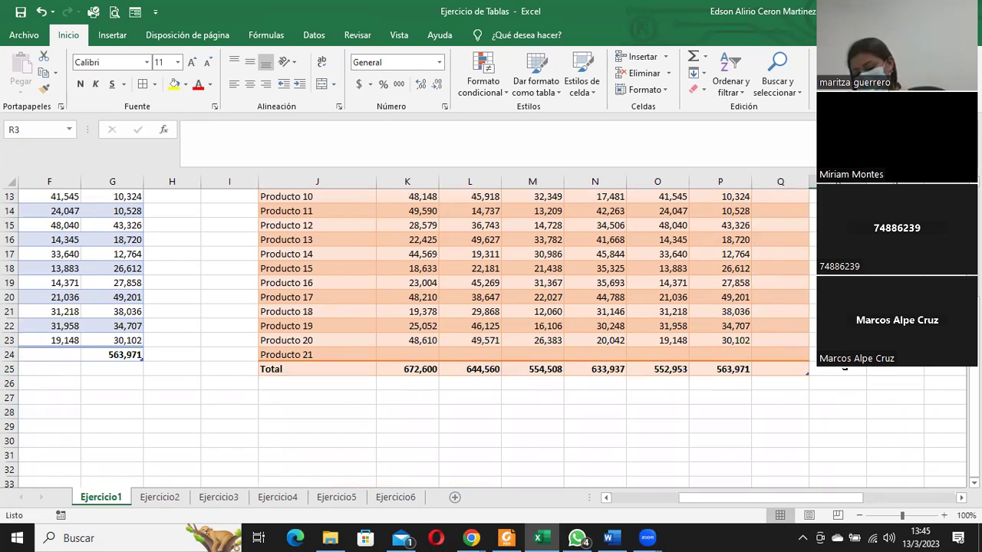
- Enter Agosto as the header in R3, right after the Julio column
scroll(847, 368, "up", 2)
scroll(847, 369, "up", 1)
scroll(847, 369, "up", 1)
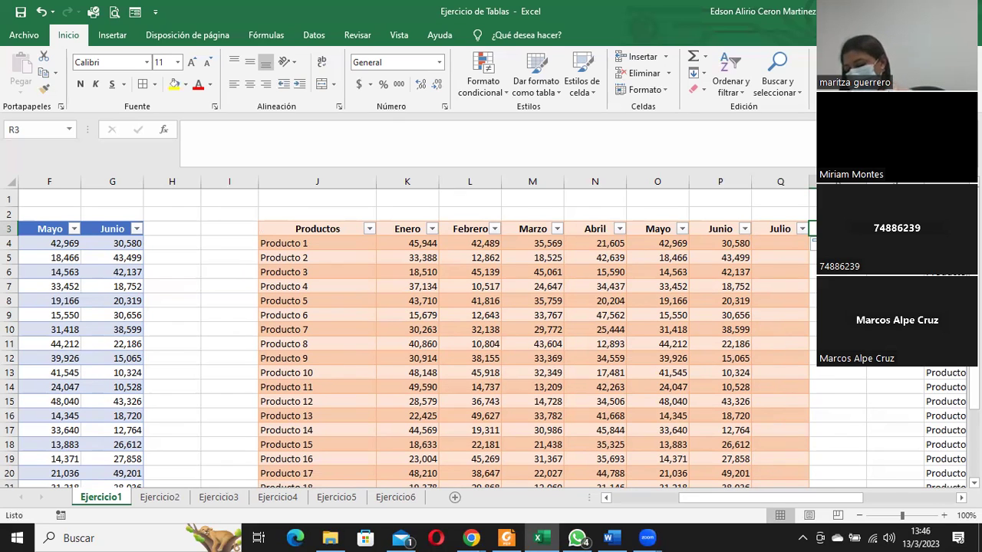
type("A")
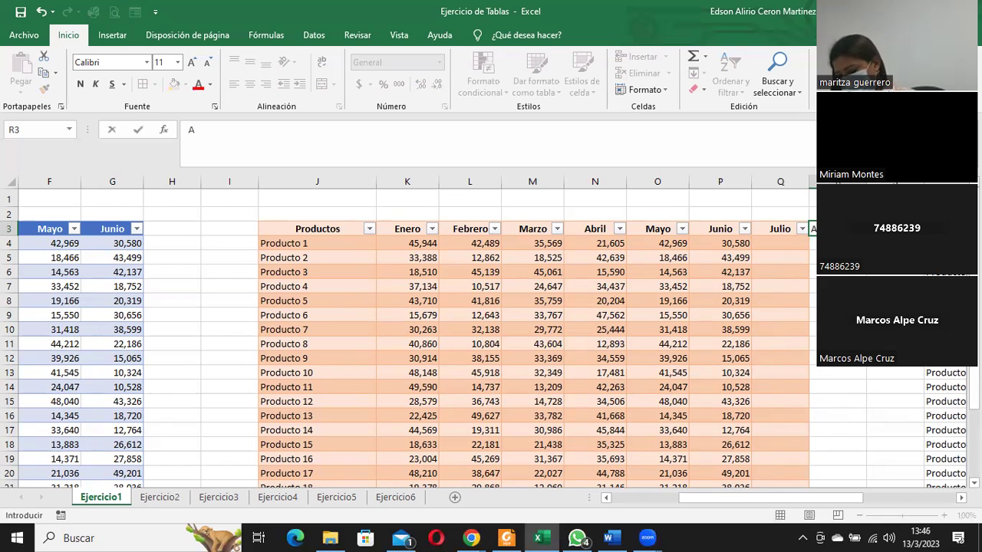
type("gosto")
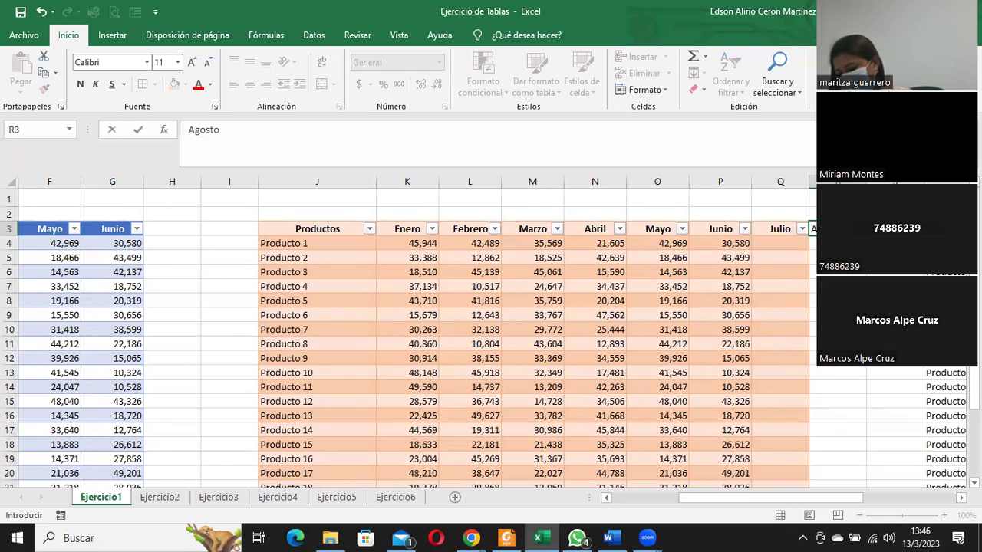
left_click(780, 243)
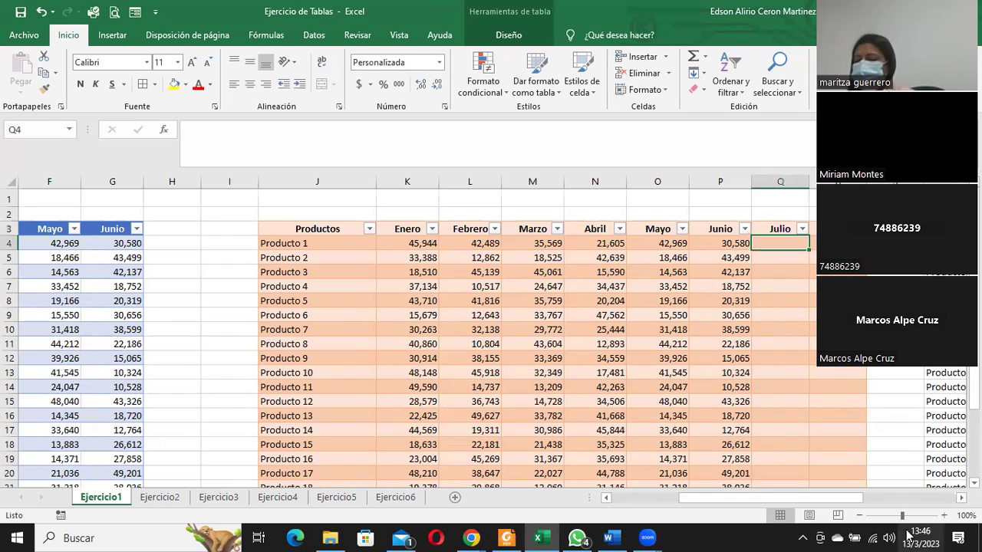
- Insert a blank column at T between the month table and the second Productos table
scroll(537, 329, "right", 3)
scroll(537, 329, "right", 3)
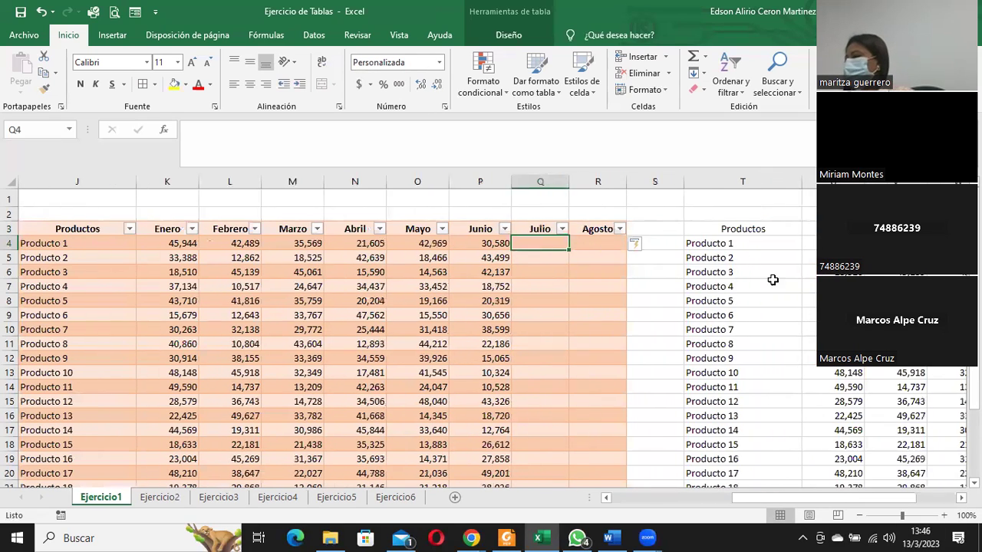
left_click(715, 181)
right_click(716, 181)
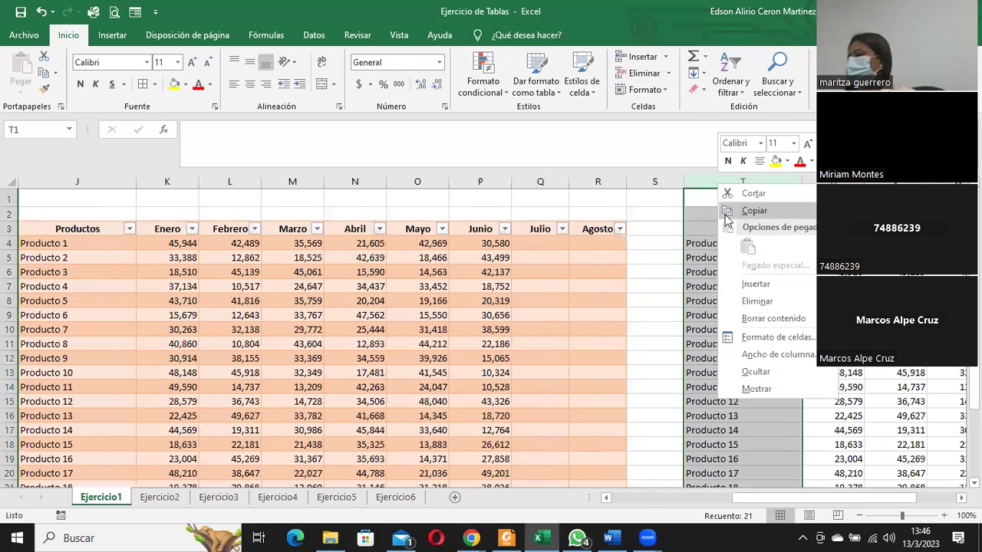
left_click(756, 283)
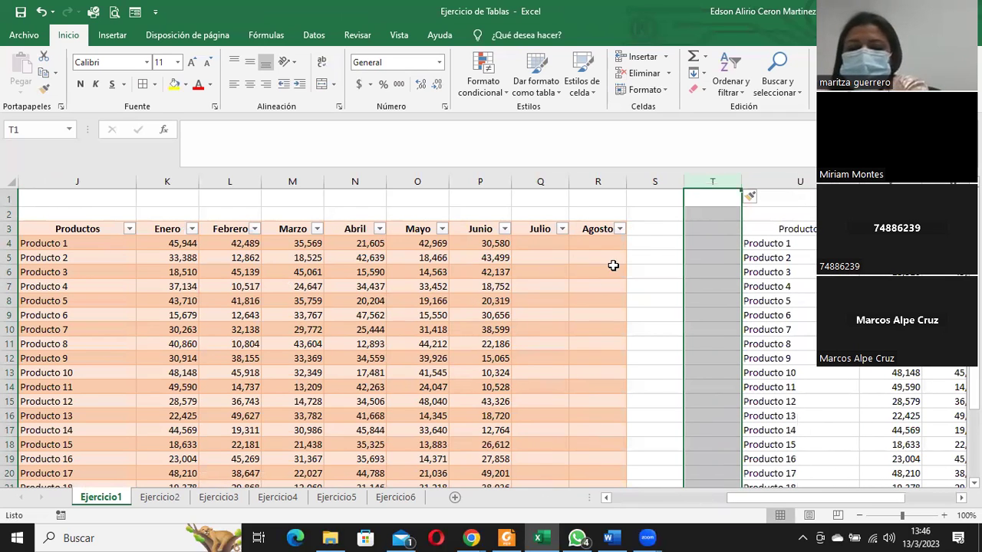
left_click_drag(752, 499, 713, 499)
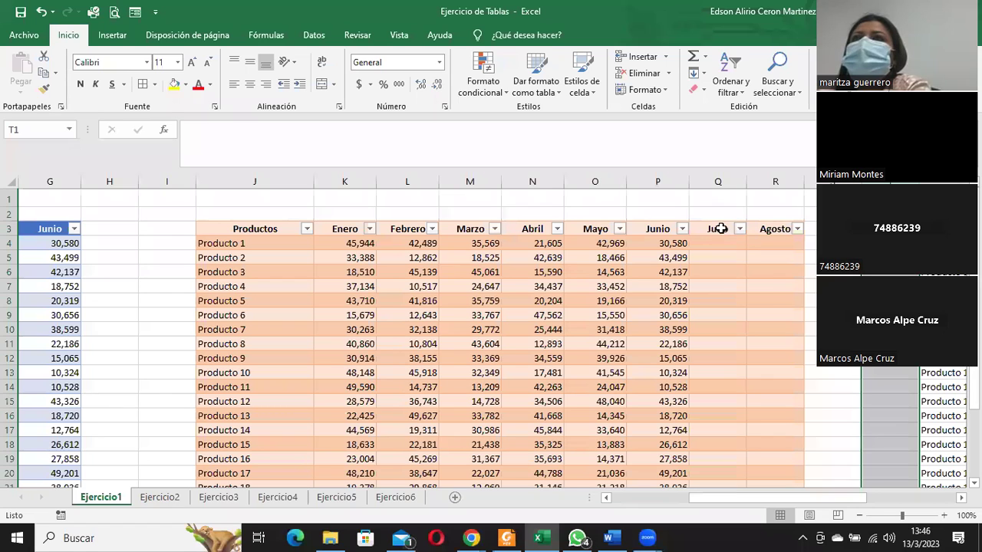
left_click(774, 227)
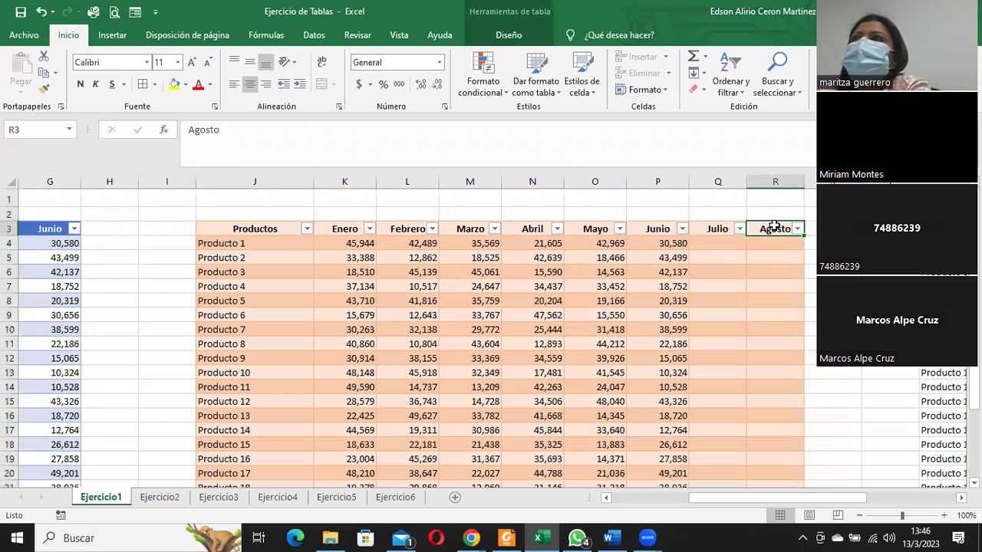
left_click(809, 229)
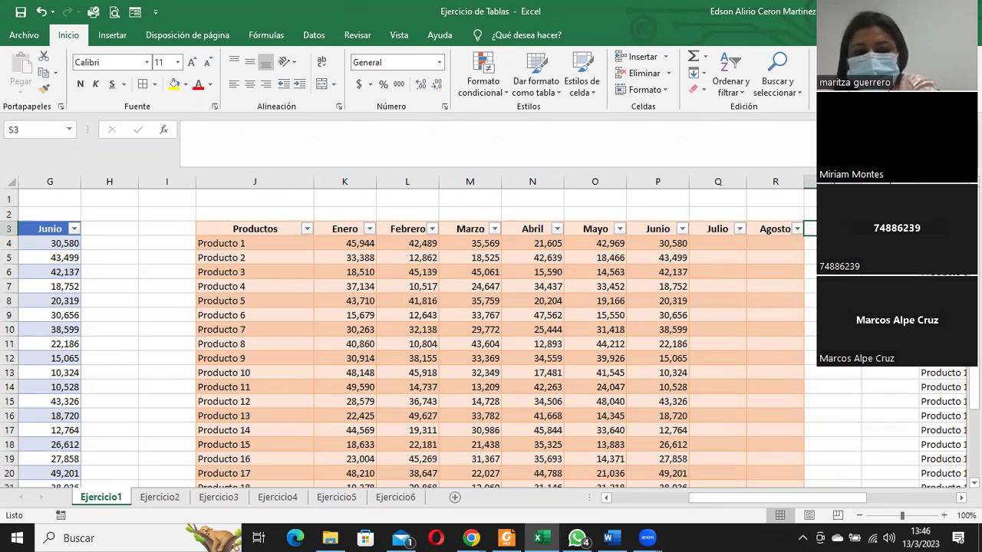
- Select the empty Julio and Agosto cells down to the Producto 21 row
left_click(713, 242)
mouse_move(713, 242)
left_mouse_down()
mouse_move(777, 511)
mouse_move(771, 441)
left_mouse_up()
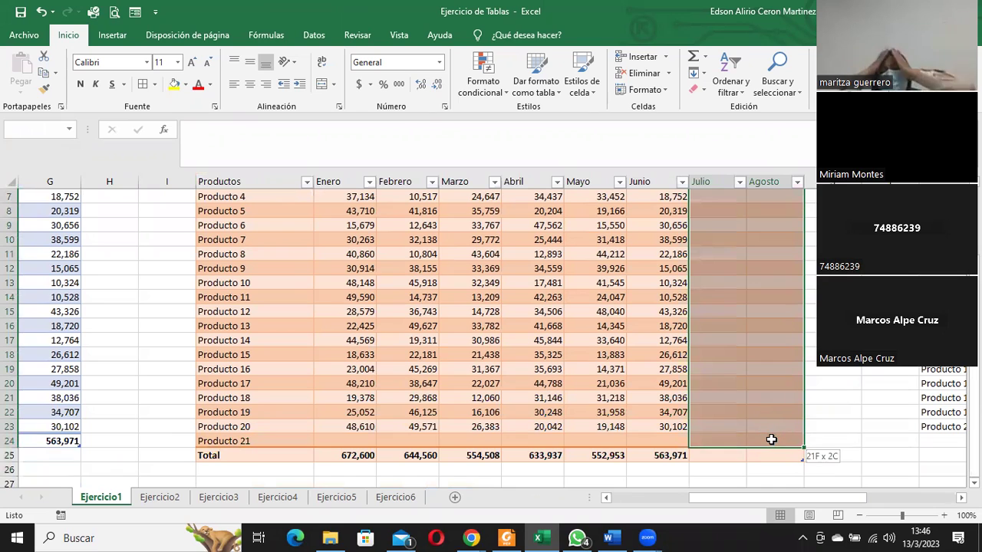
left_click(734, 237)
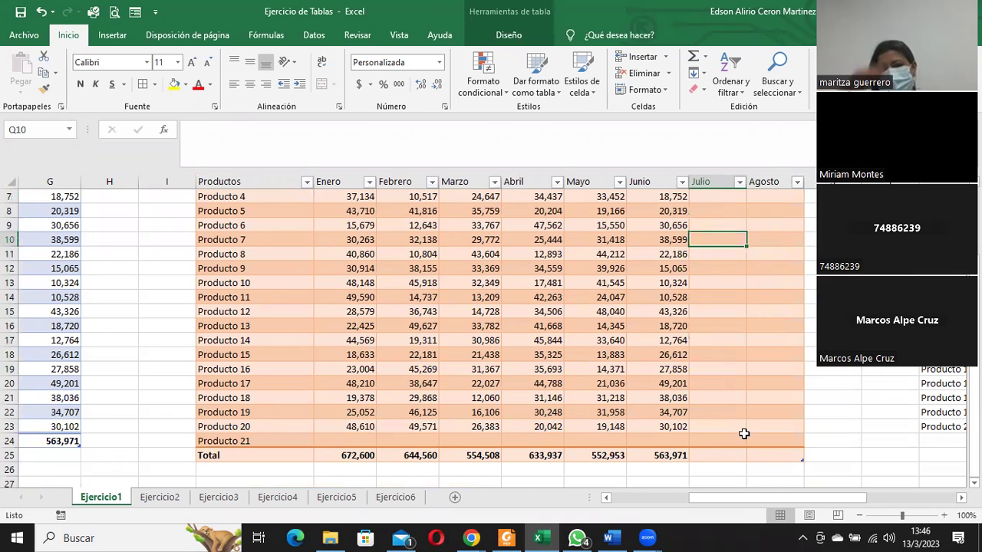
left_click(256, 440)
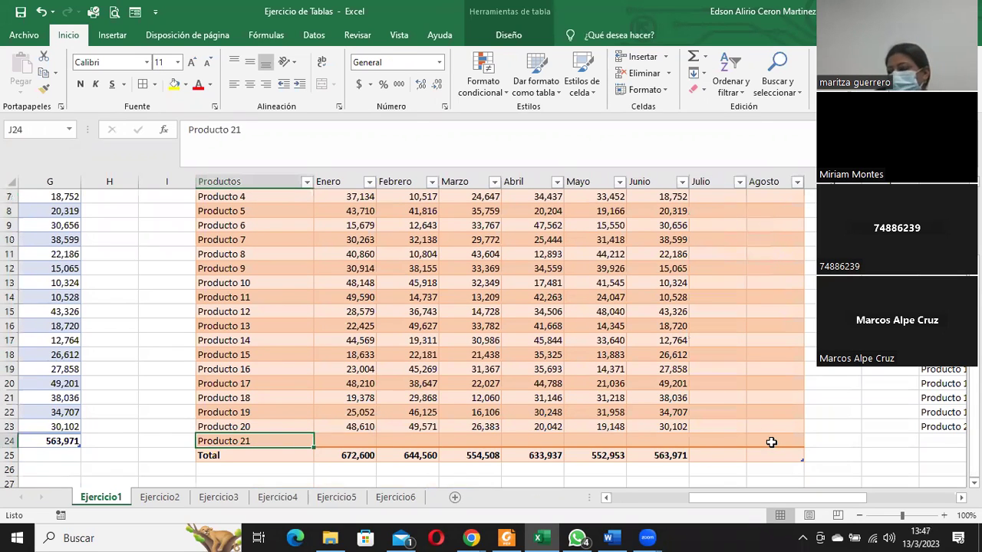
left_click(771, 441)
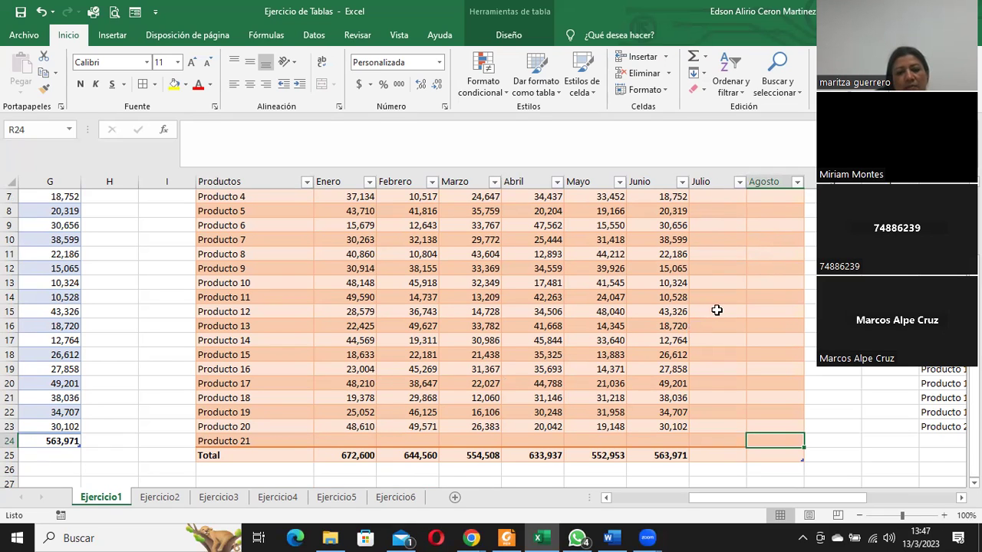
- Select Producto 1's Enero–Agosto values, then show Tabla2's table design options
left_click(638, 69)
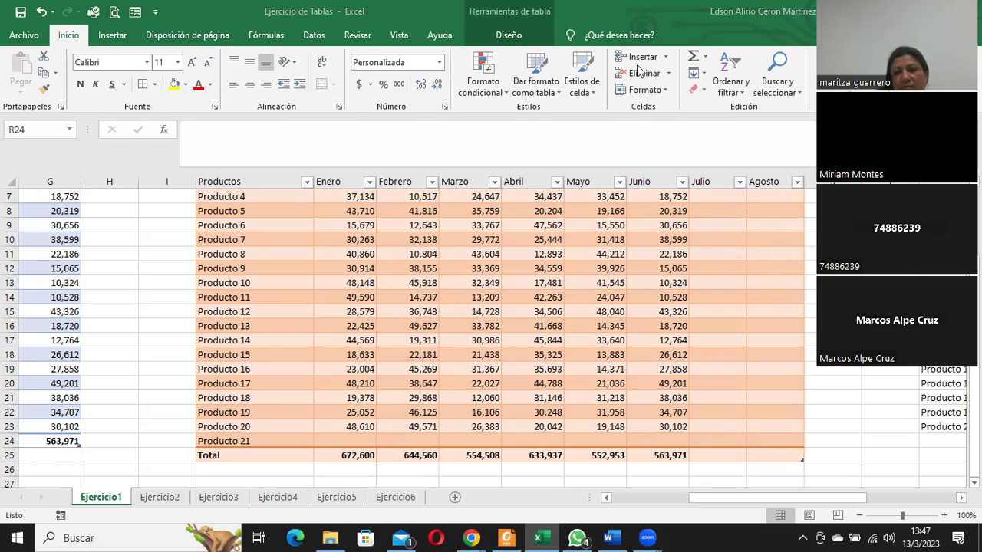
scroll(781, 261, "up", 2)
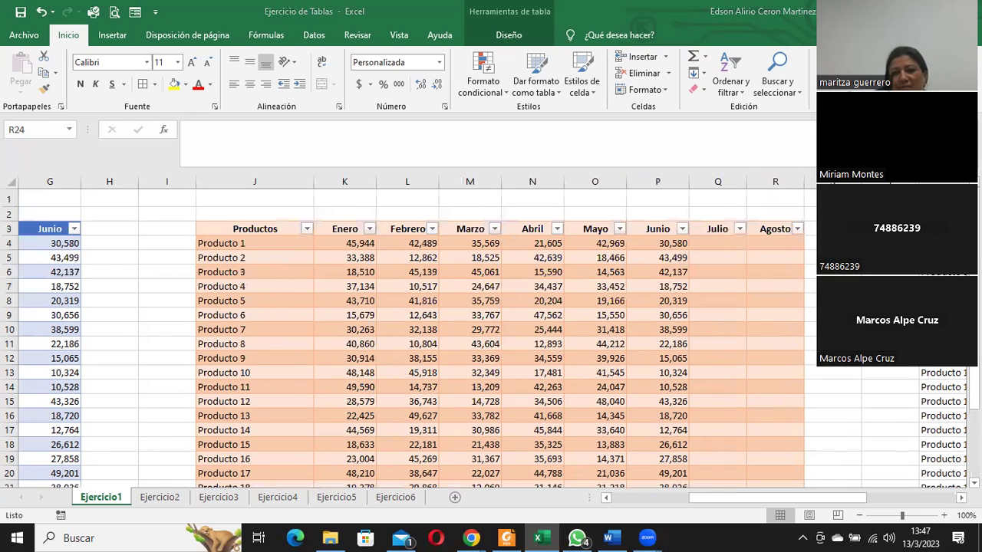
left_click(811, 243)
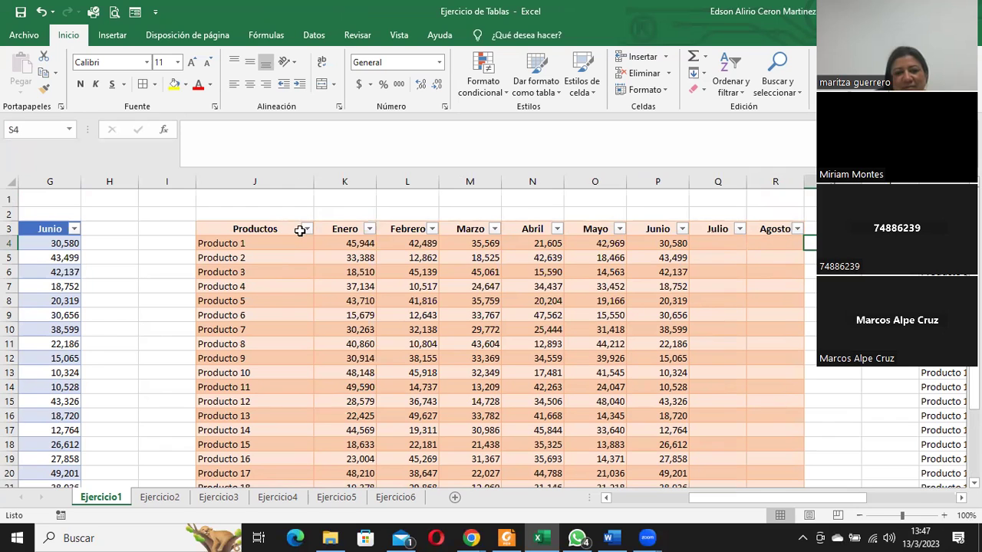
left_click_drag(333, 243, 797, 241)
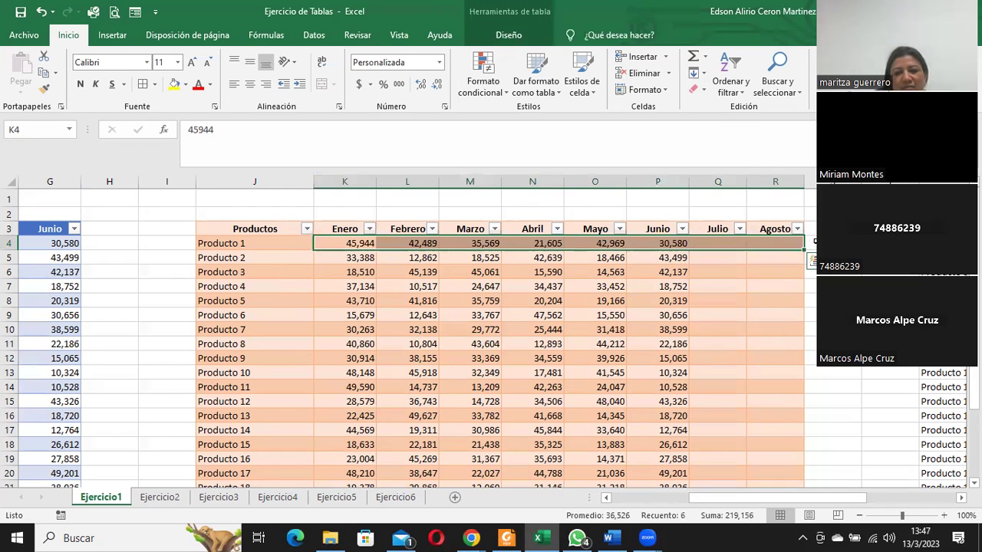
left_click(813, 241)
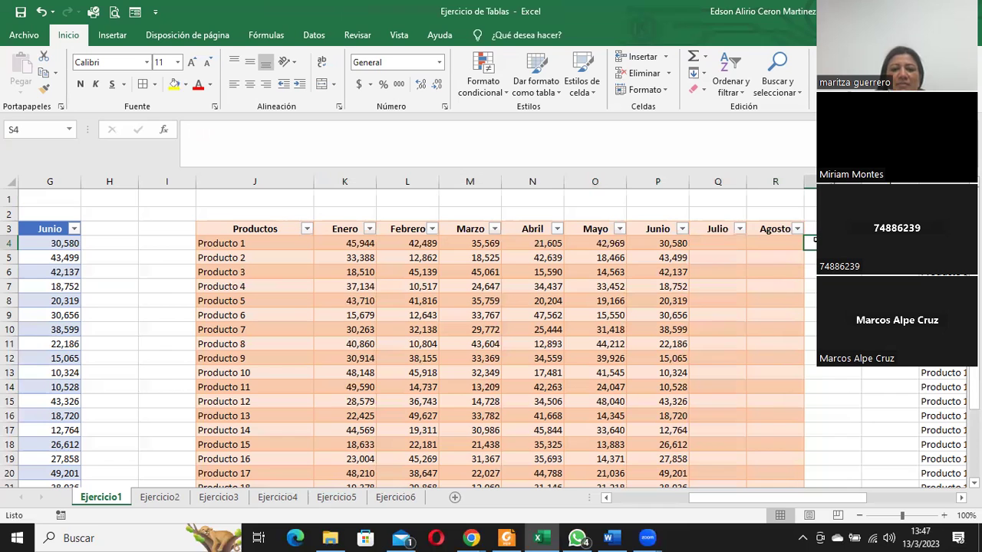
left_click(773, 242)
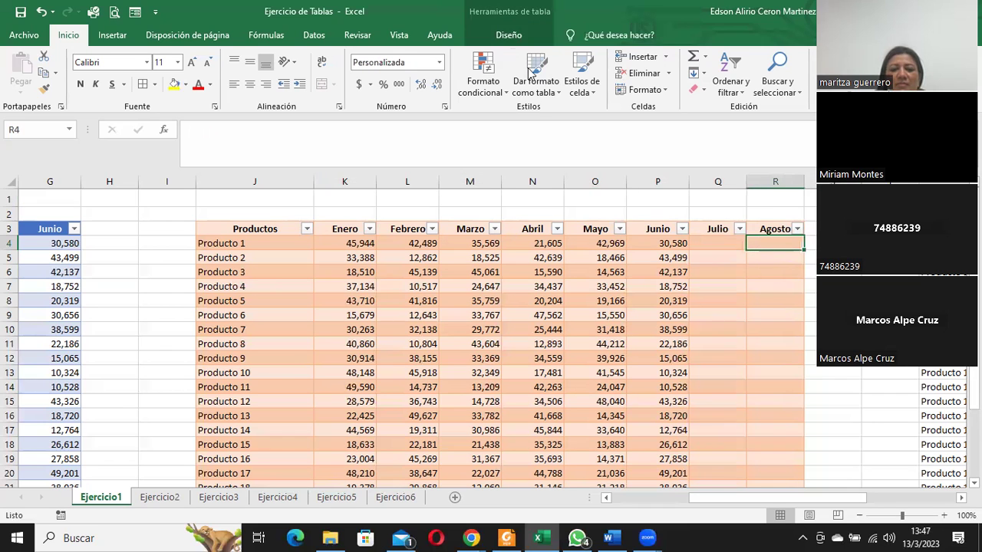
left_click(508, 34)
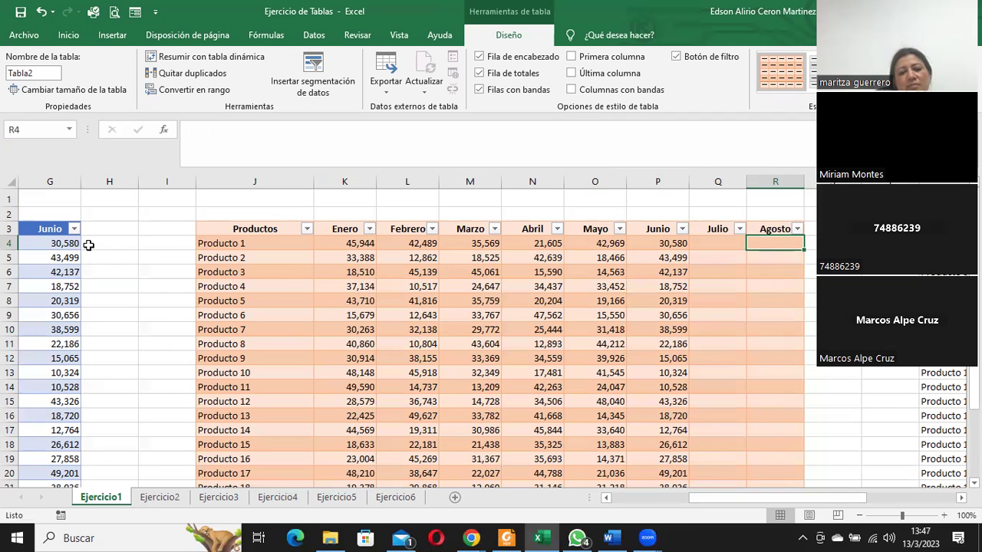
- Switch to the Ejercicio2 sheet with its Vendedor, Cliente, Producto, Subtotal and Impuesto list
left_click(145, 500)
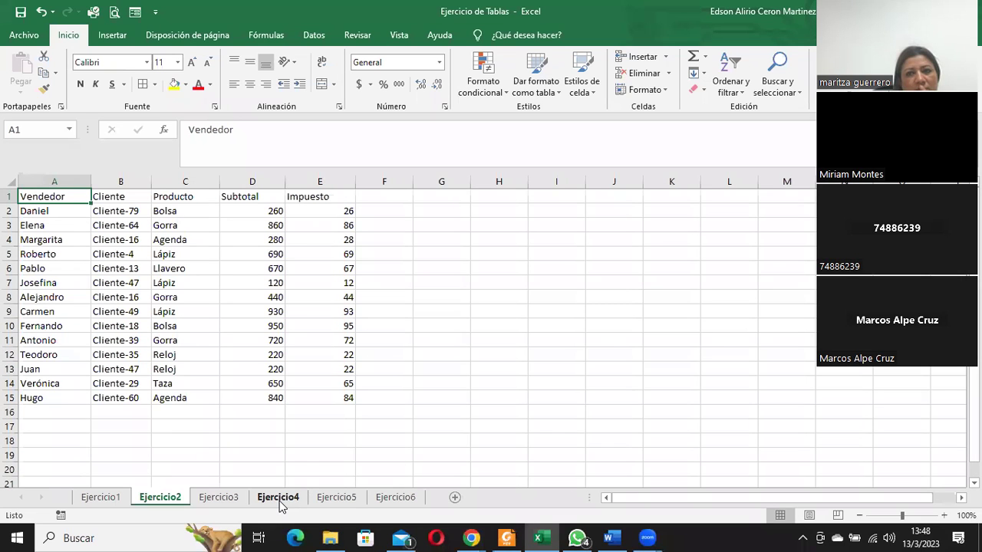
- Convert range A1:E15 into a table with headers using Insertar > Tabla
left_click(115, 40)
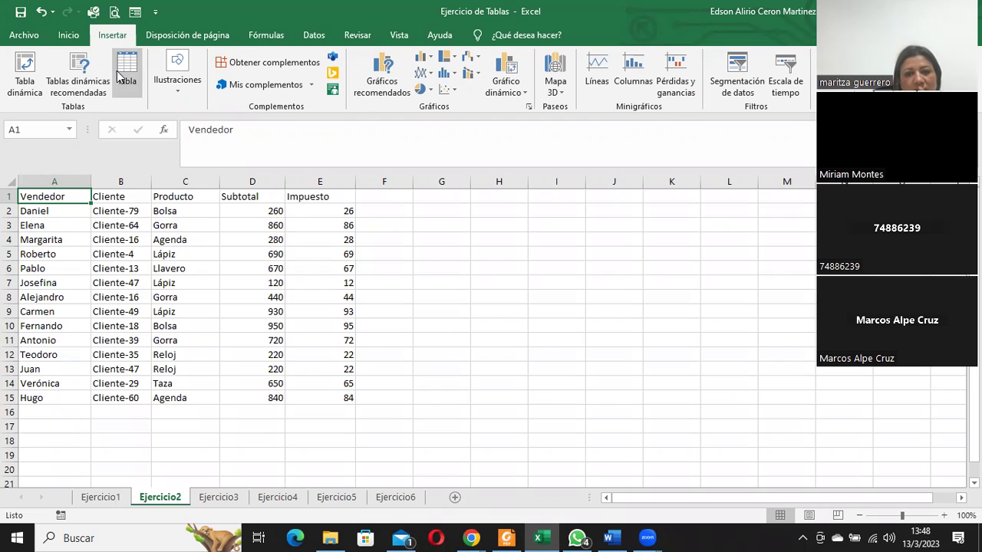
left_click(123, 77)
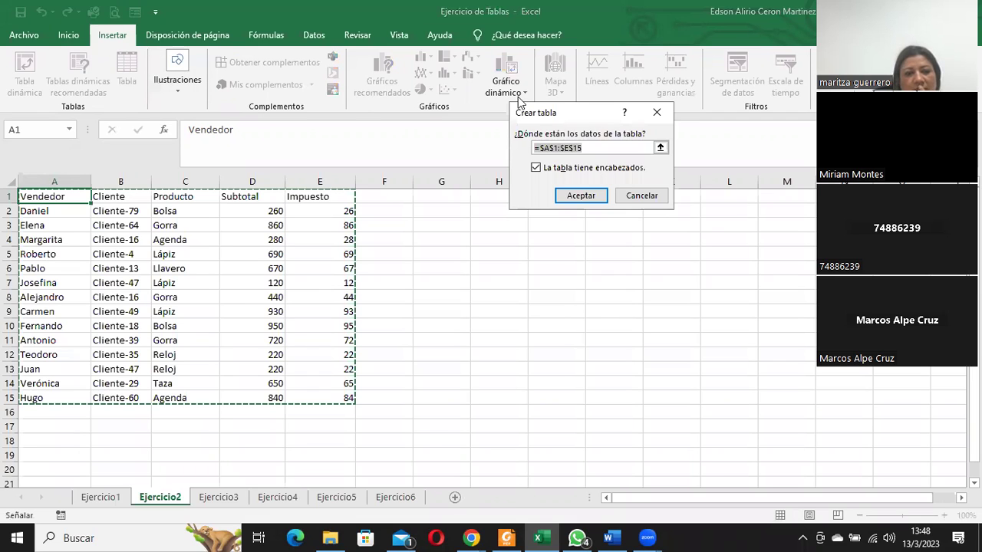
left_click_drag(576, 113, 406, 107)
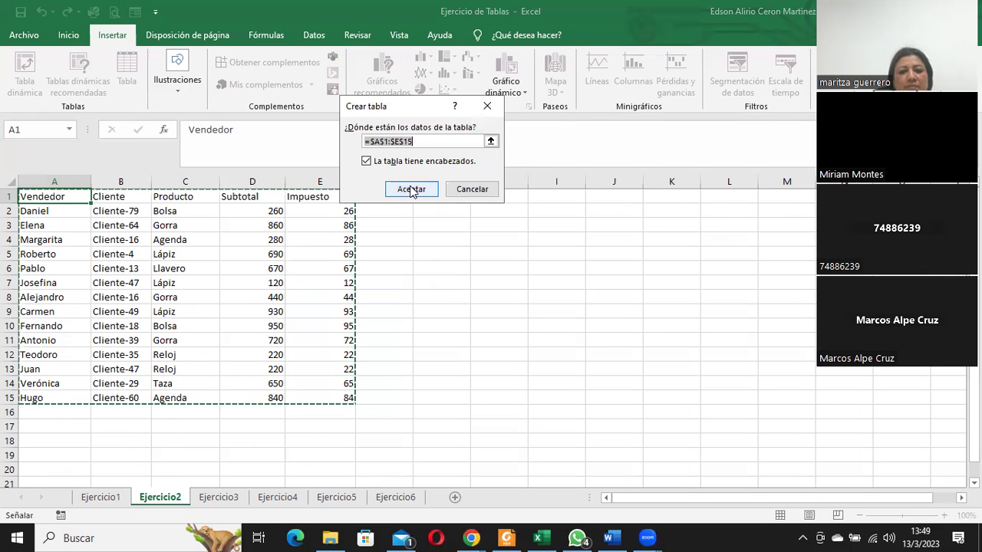
left_click(410, 190)
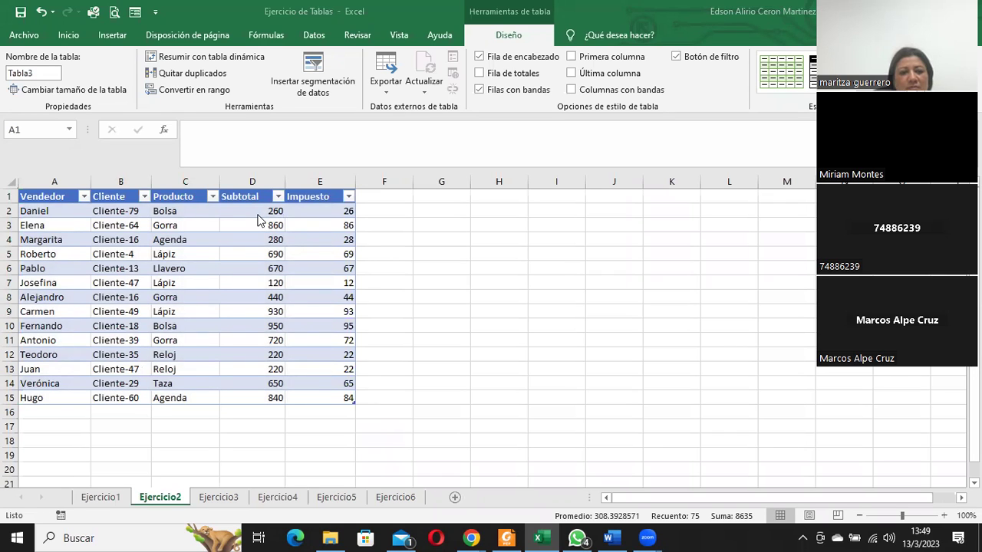
- Review the Subtotal and Impuesto cells, then add a Total header in F1
left_click(258, 209)
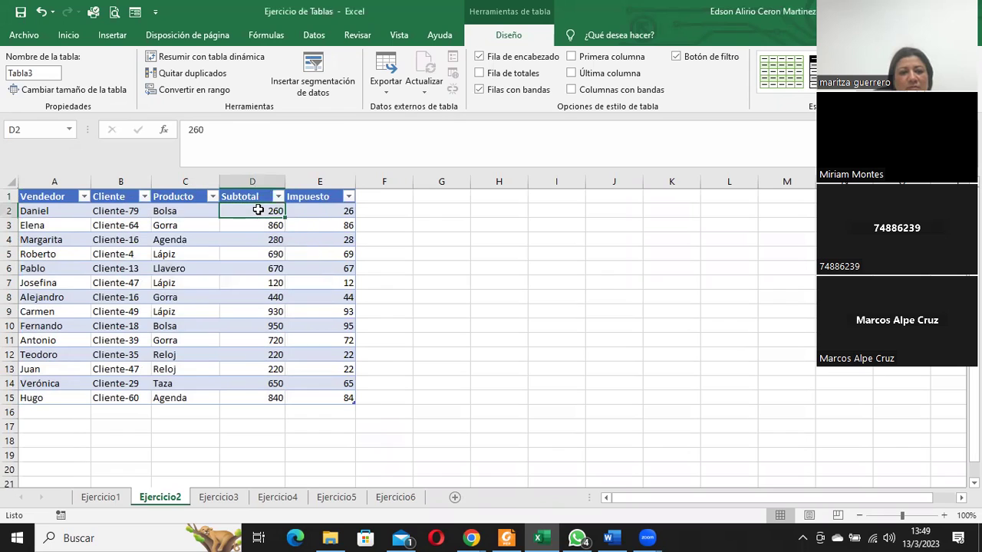
left_click(300, 210)
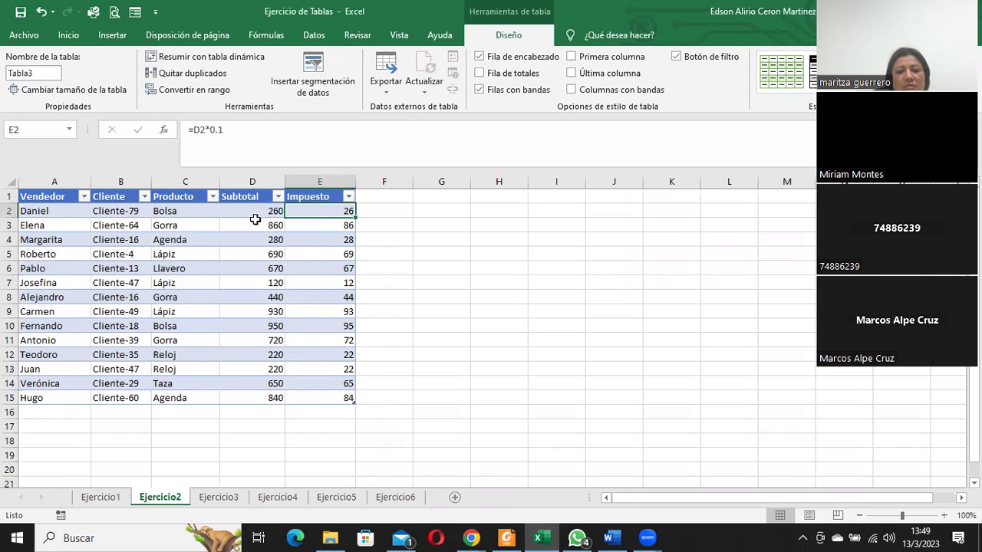
left_click(265, 224)
left_click(326, 211)
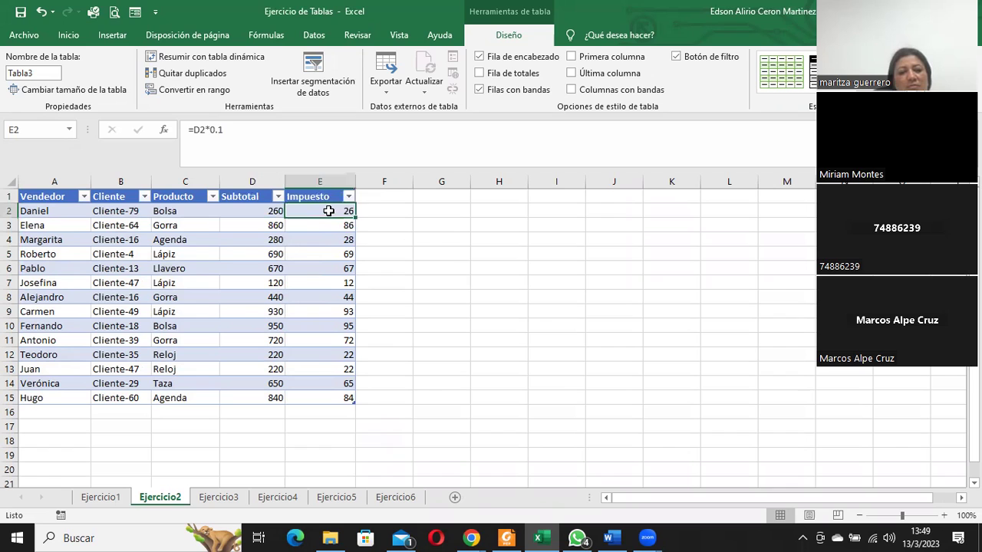
left_click(382, 196)
type("Total")
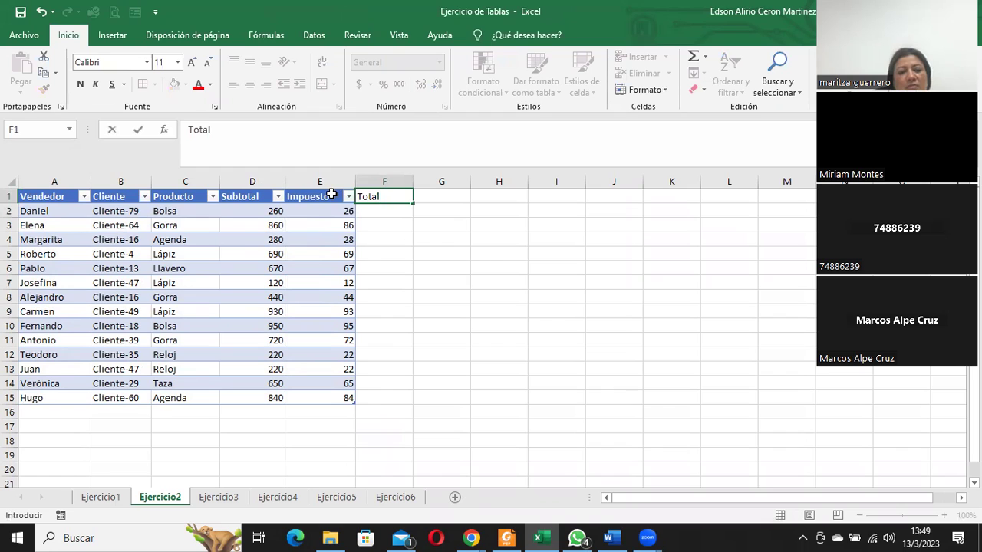
key("Return")
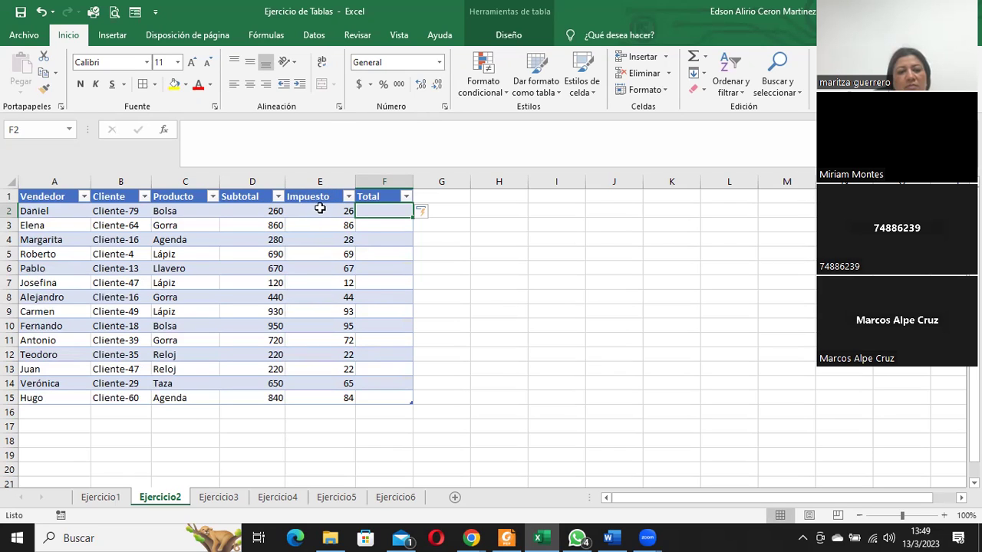
- Start a formula in F2, cancel it, and begin zooming in on the sheet
double_click(379, 209)
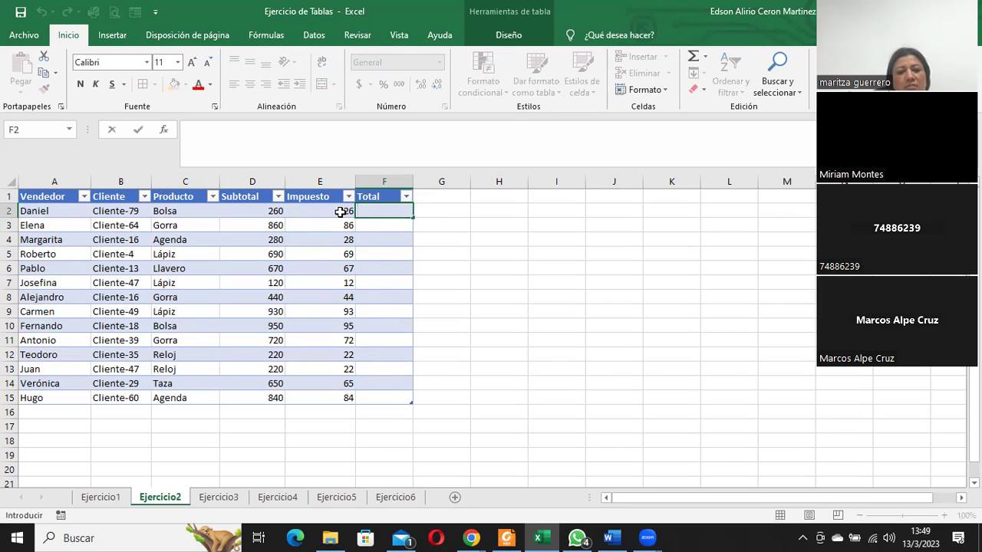
type("=")
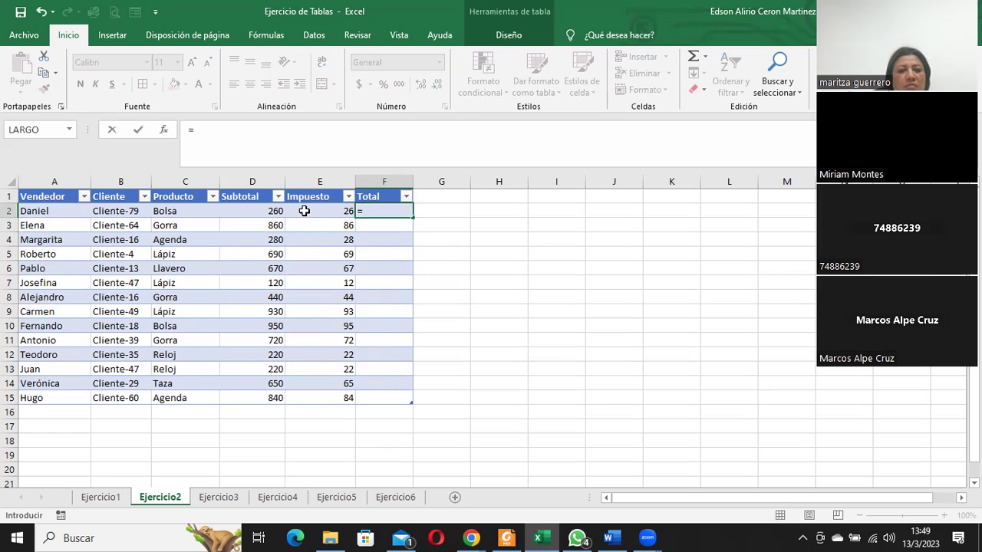
key("Escape")
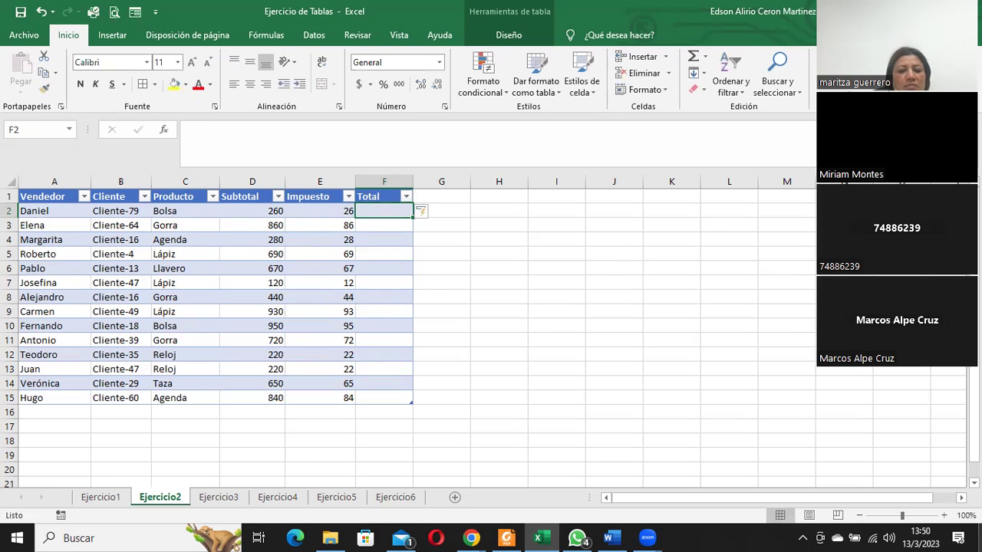
left_click(944, 515)
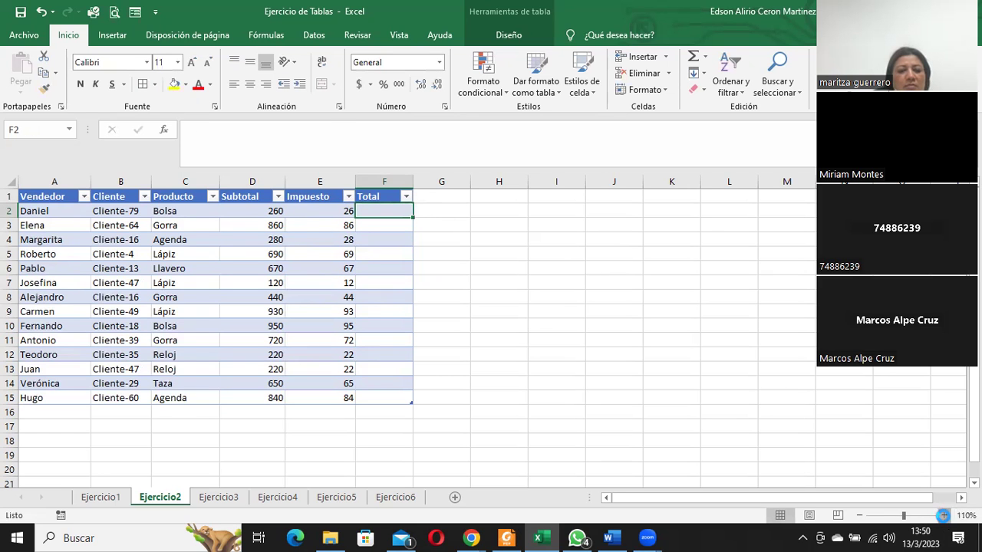
left_click(943, 515)
left_click(943, 516)
left_click(944, 515)
left_click(943, 515)
left_click(943, 515)
left_click(943, 515)
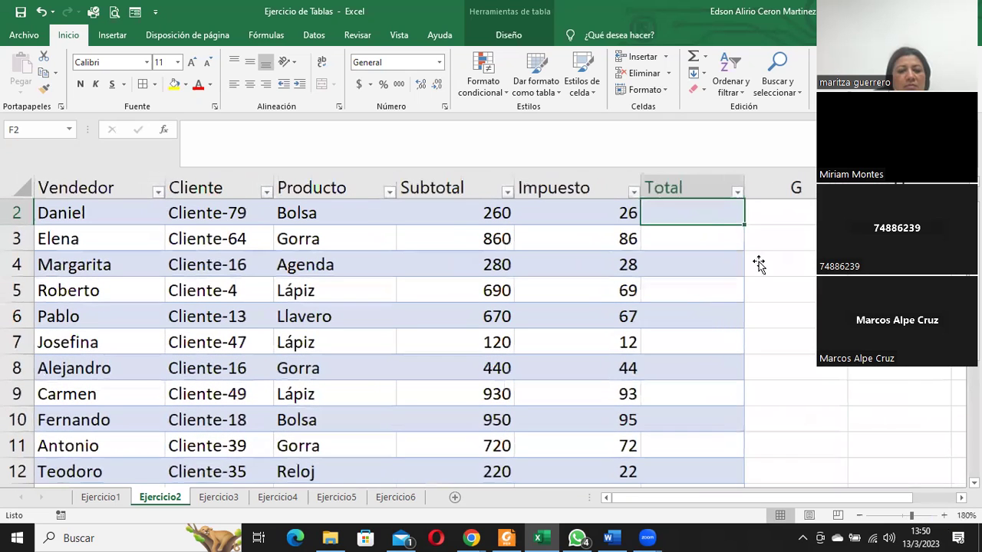
left_click(944, 516)
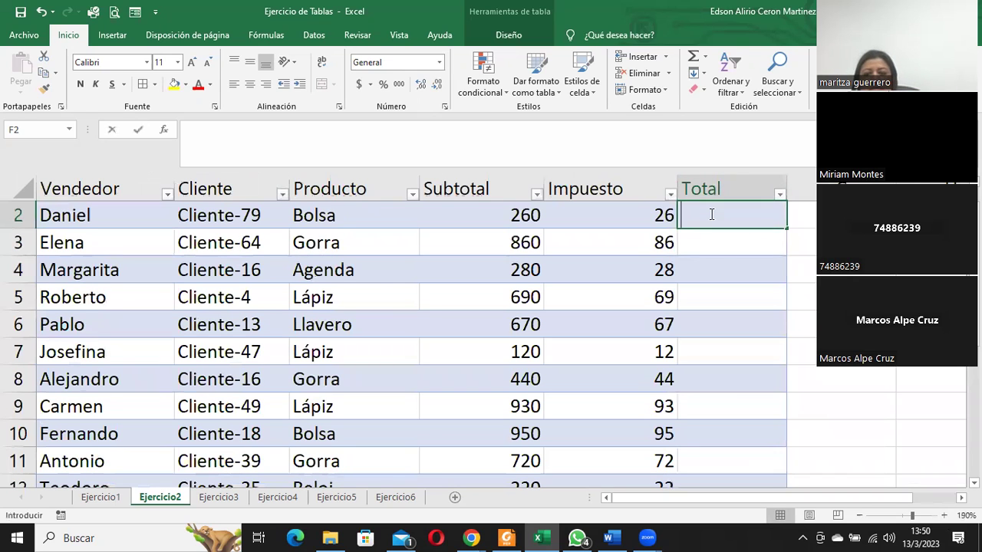
double_click(710, 215)
type("=")
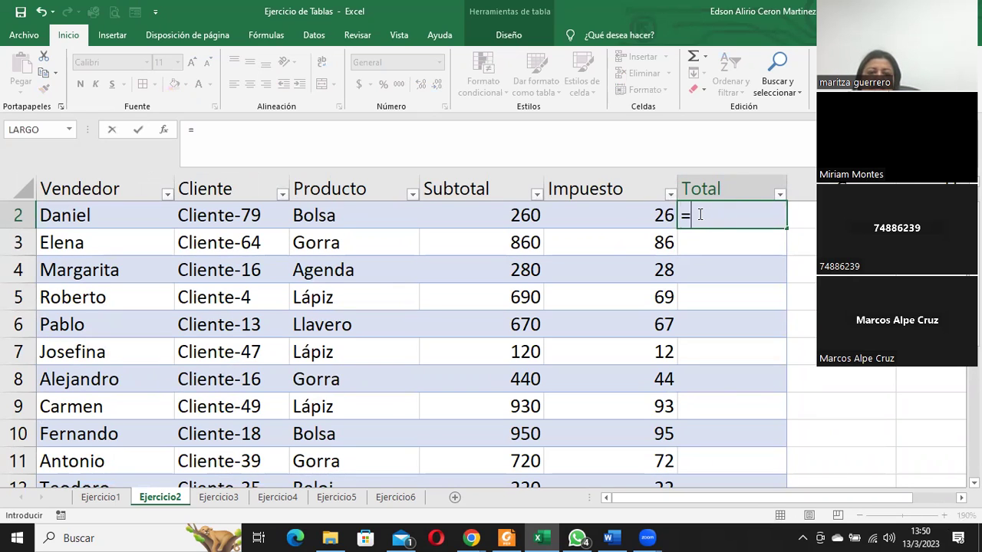
left_click(500, 212)
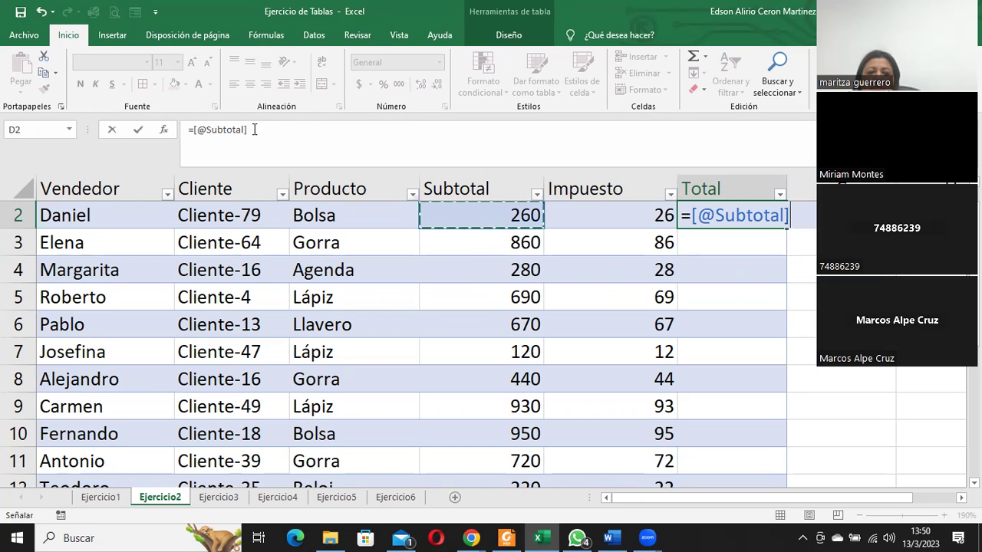
left_click(262, 126)
type("+")
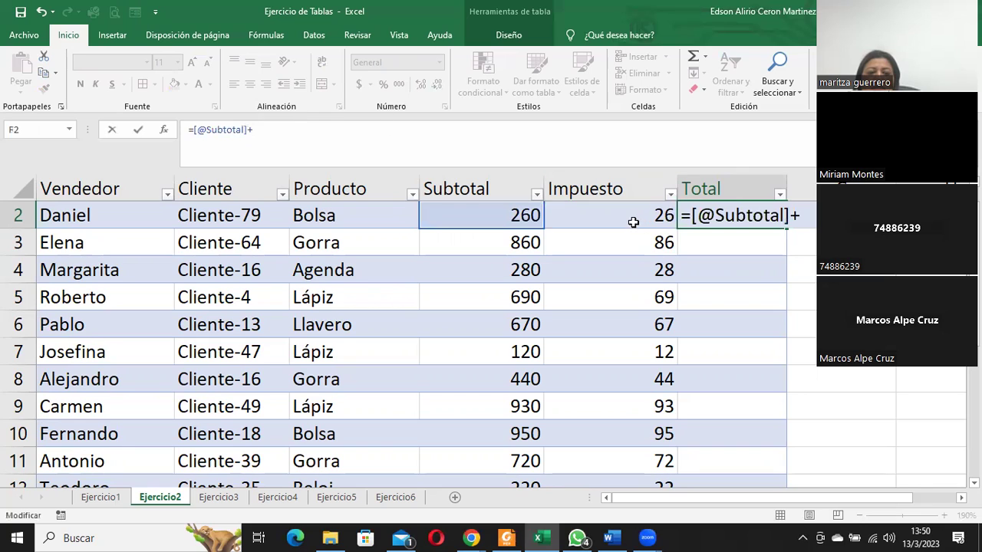
left_click(627, 221)
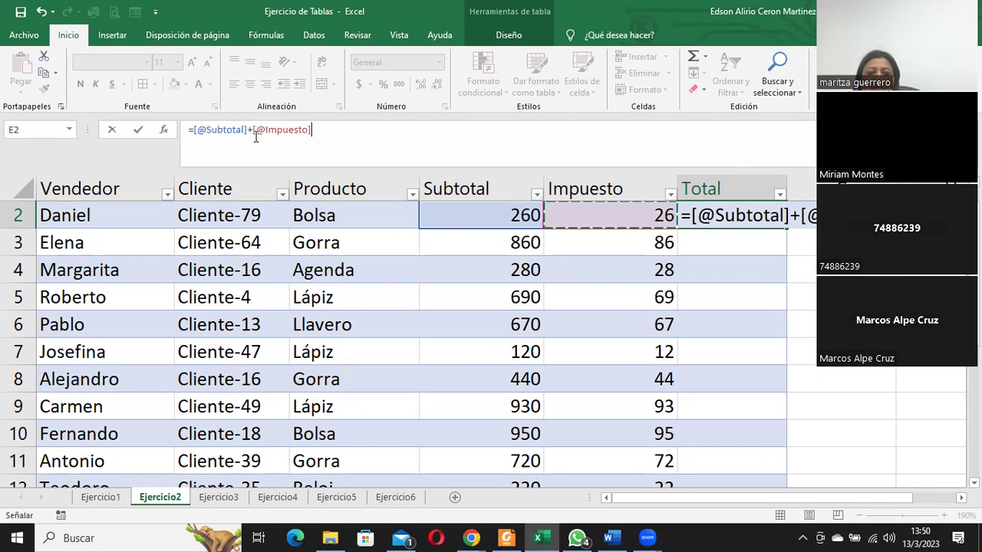
left_click(359, 131)
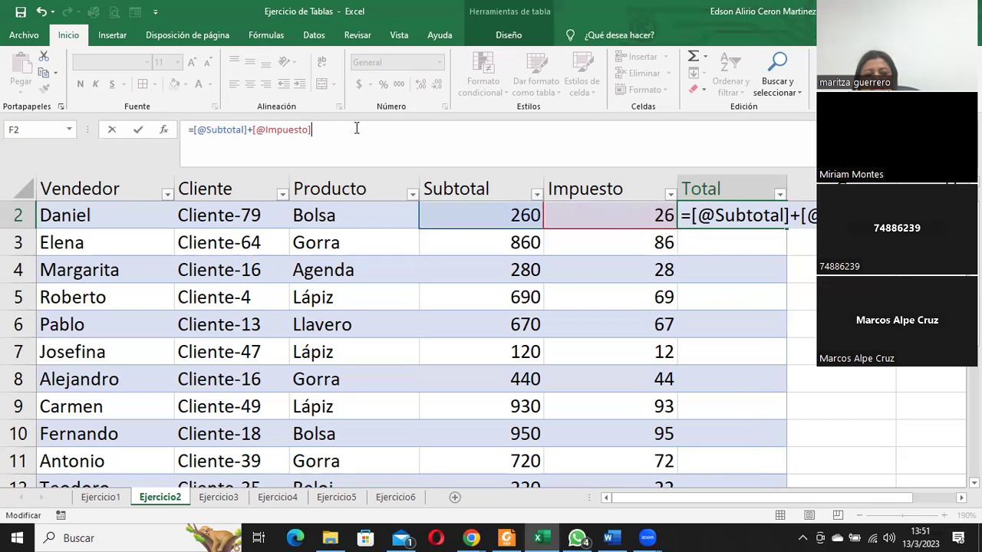
- Commit the F2 formula so every Total row shows Subtotal plus Impuesto (286, 946, 1045)
key("Return")
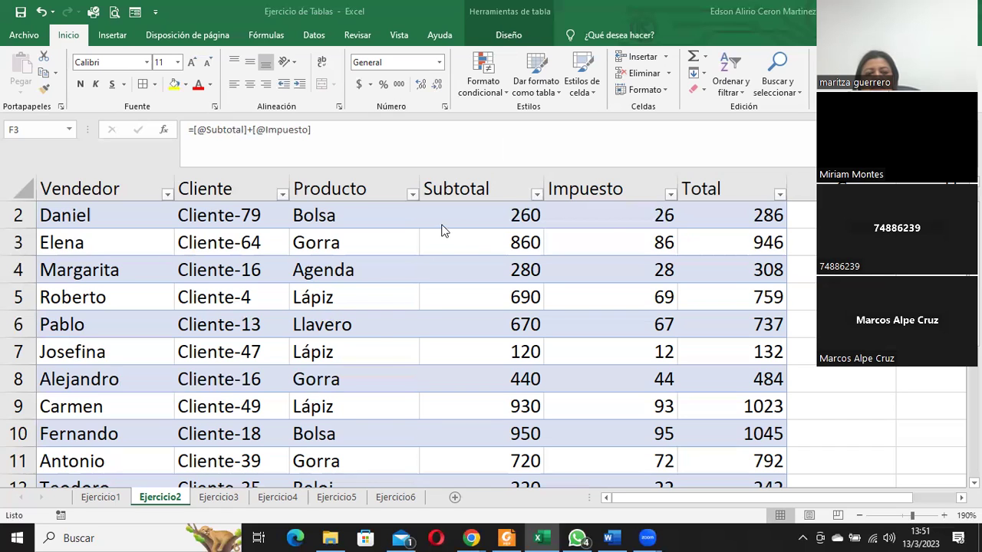
scroll(443, 224, "up", 1)
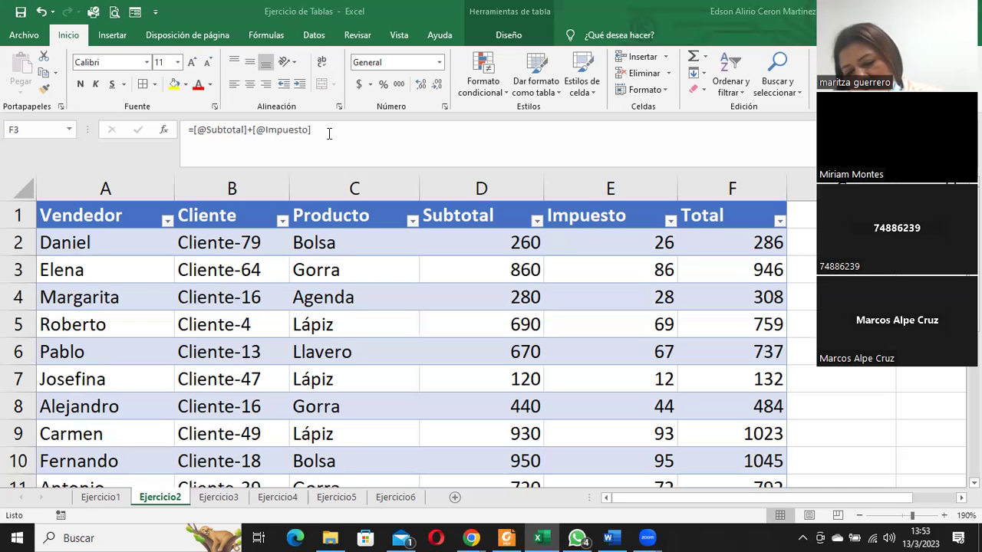
key("F2")
left_click(729, 236)
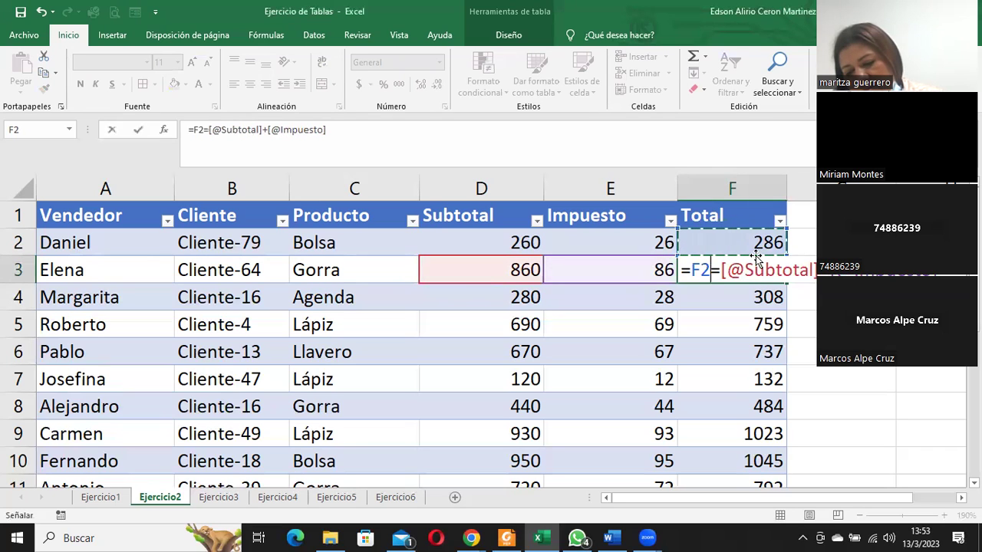
key("Escape")
double_click(748, 265)
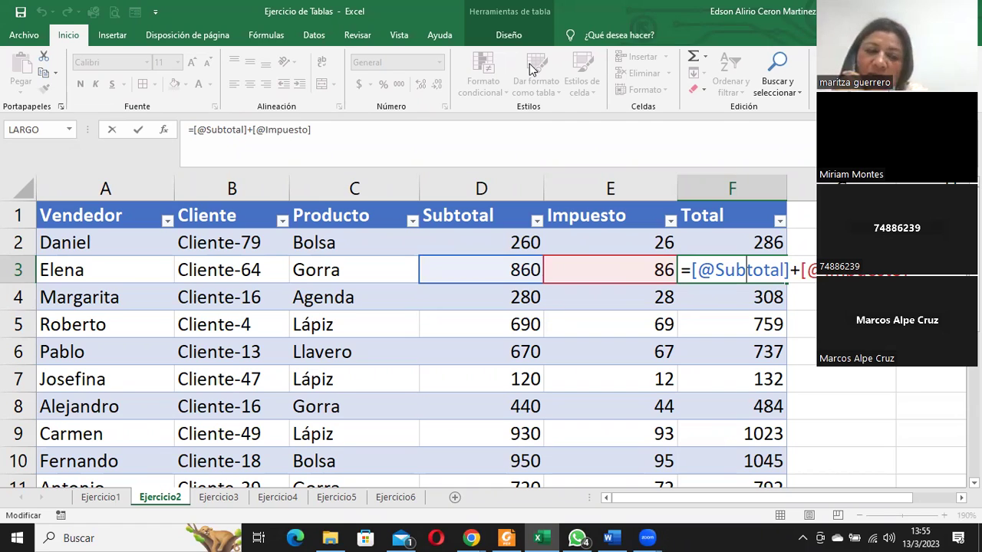
key("Escape")
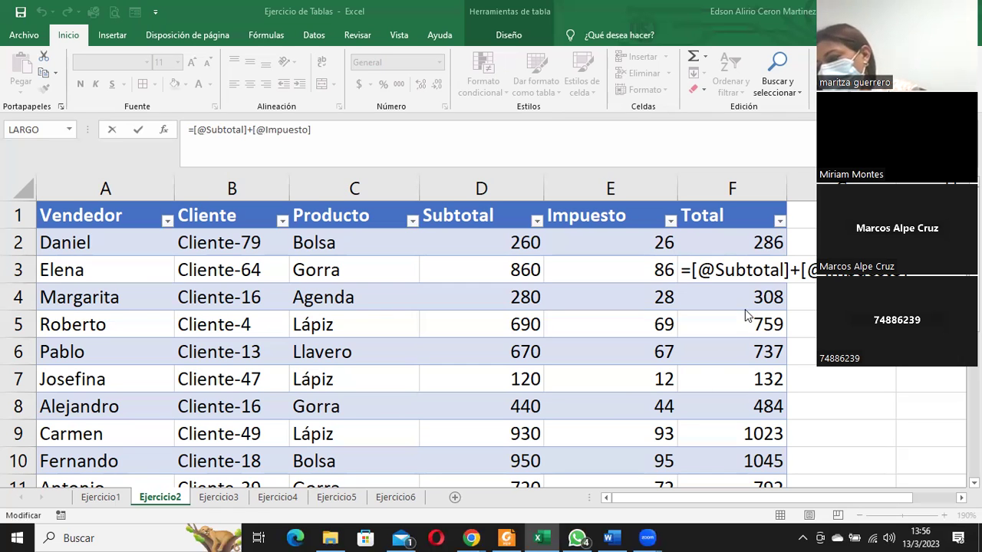
- Confirm the Total formula in F3 and select the empty cell below the table
key("Return")
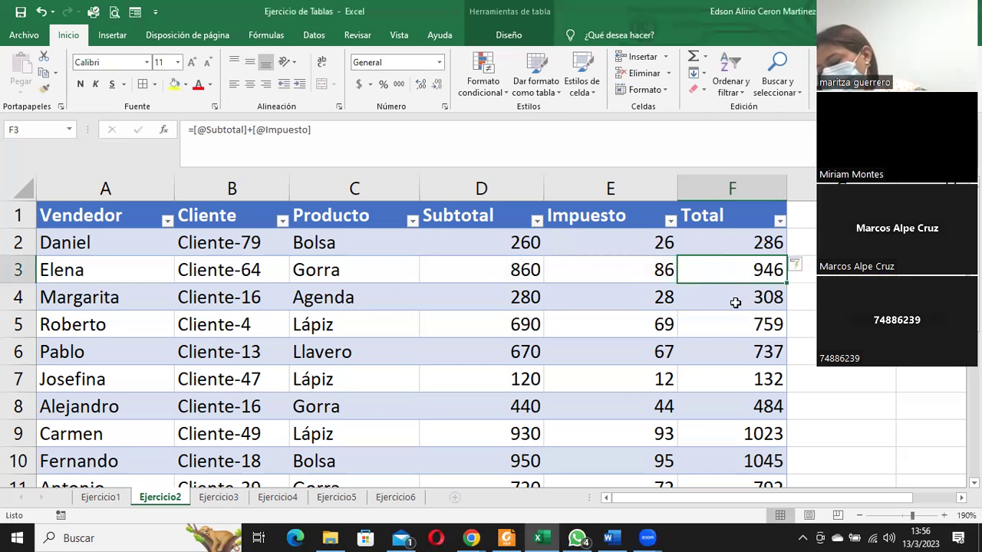
scroll(690, 336, "down", 3)
scroll(685, 344, "up", 1)
scroll(683, 285, "down", 1)
left_click(614, 499)
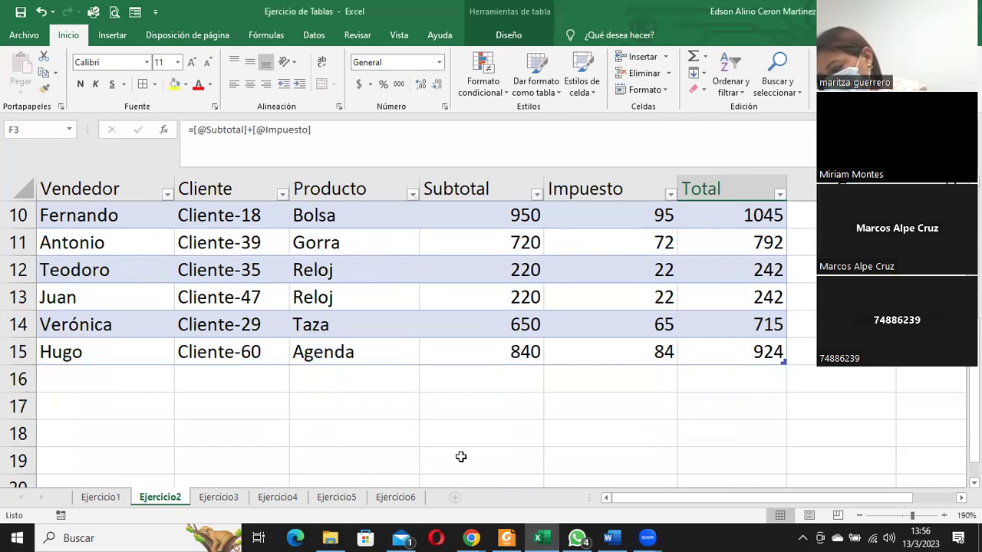
left_click(141, 380)
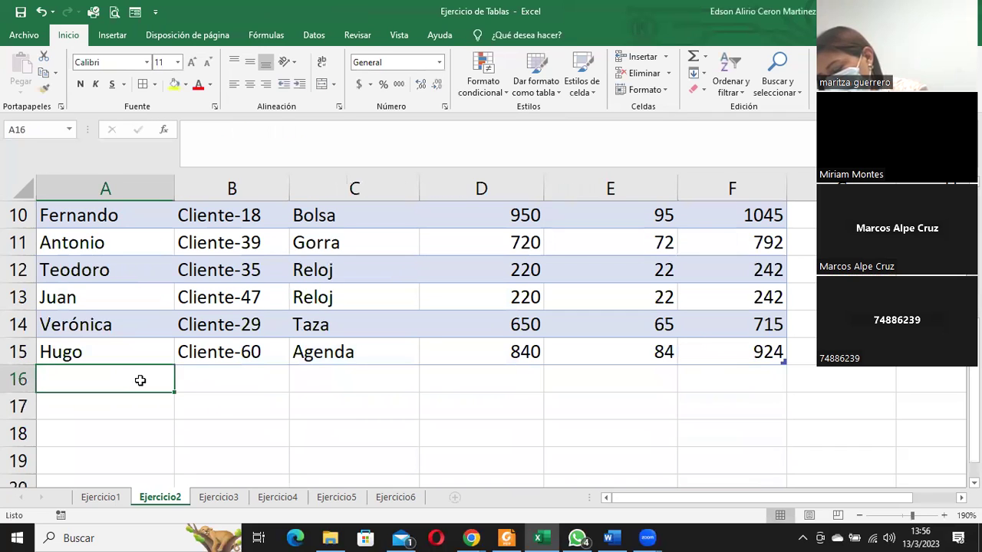
scroll(131, 355, "up", 3)
scroll(131, 355, "down", 1)
scroll(131, 355, "down", 1)
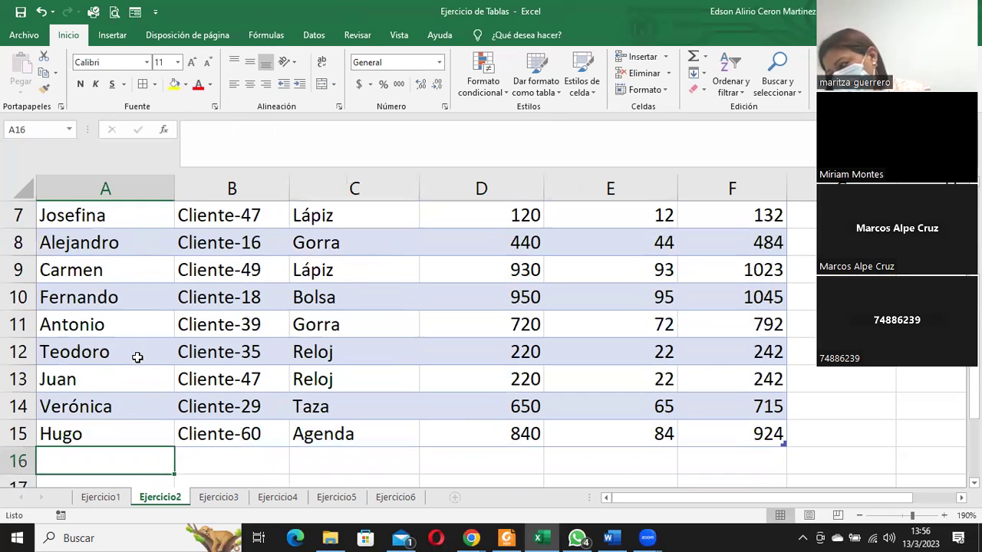
scroll(135, 357, "down", 1)
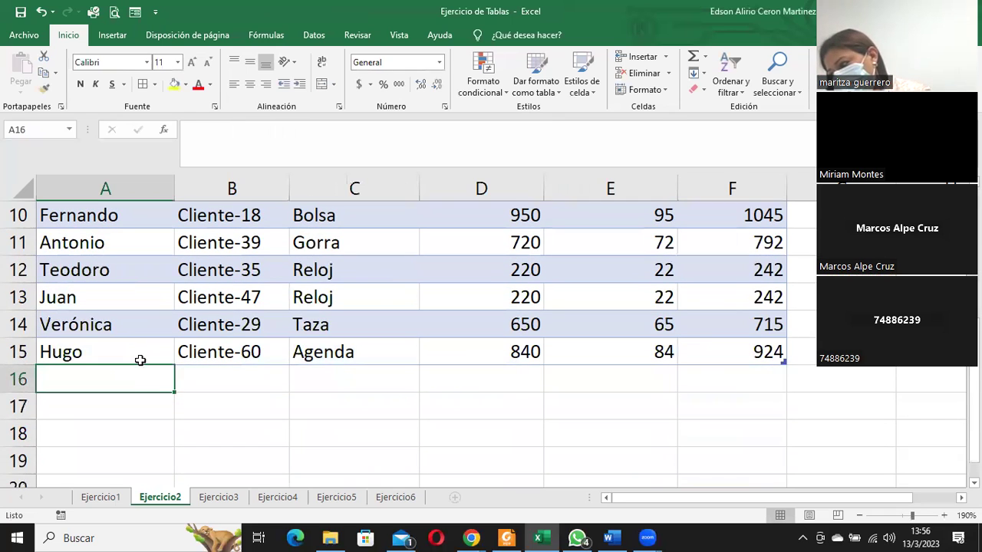
- Zoom out to 110% so the whole table fits, then select cell A13
left_click(859, 515)
left_click(859, 515)
double_click(859, 515)
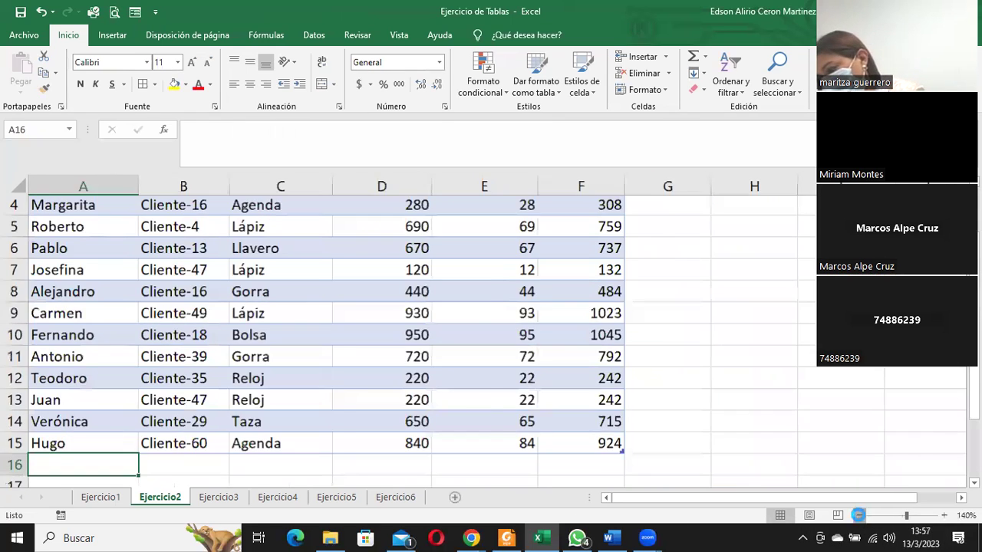
double_click(859, 515)
left_click(859, 515)
left_click(859, 516)
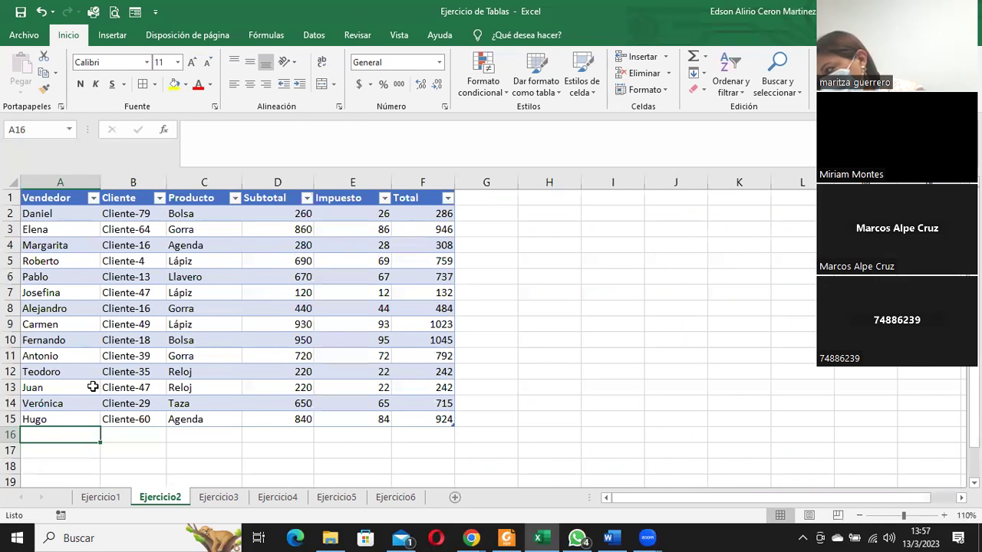
left_click(69, 382)
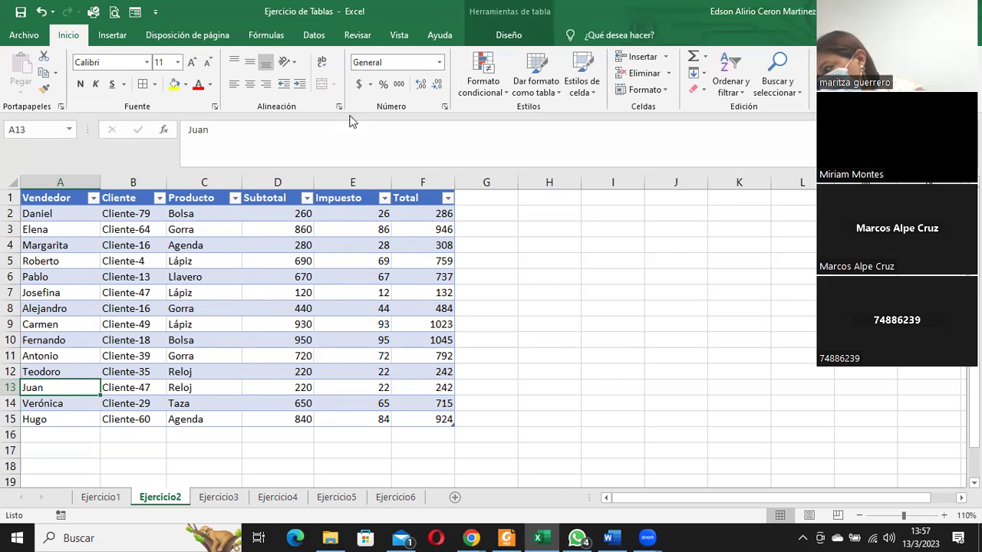
- Enable the table's Total Row (8635) and set Impuesto's total to Suma, giving 785
left_click(509, 36)
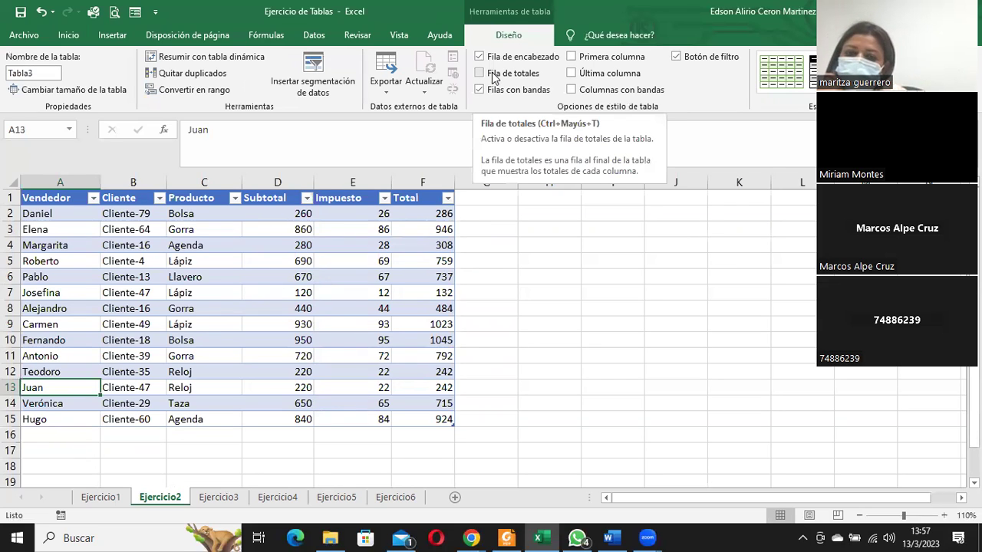
left_click(493, 77)
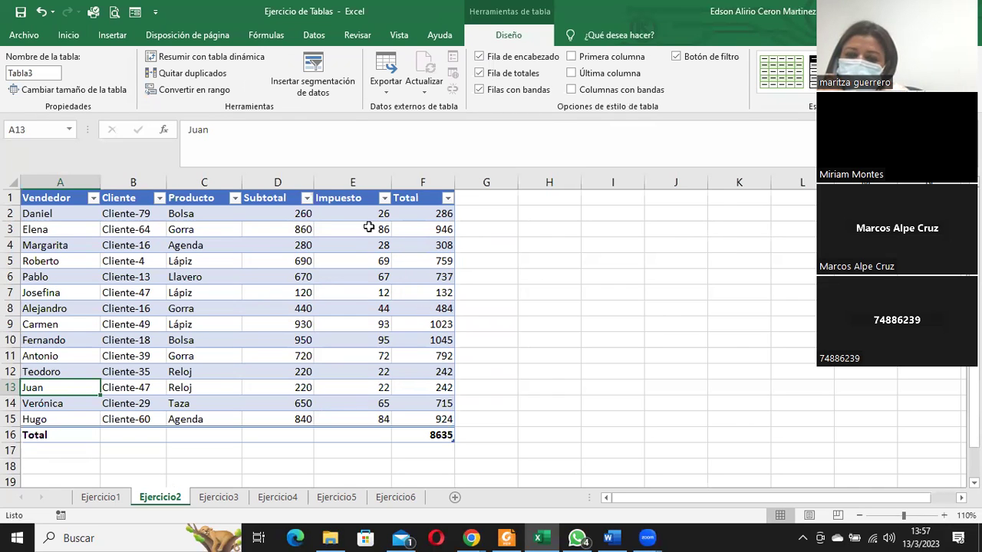
left_click(370, 435)
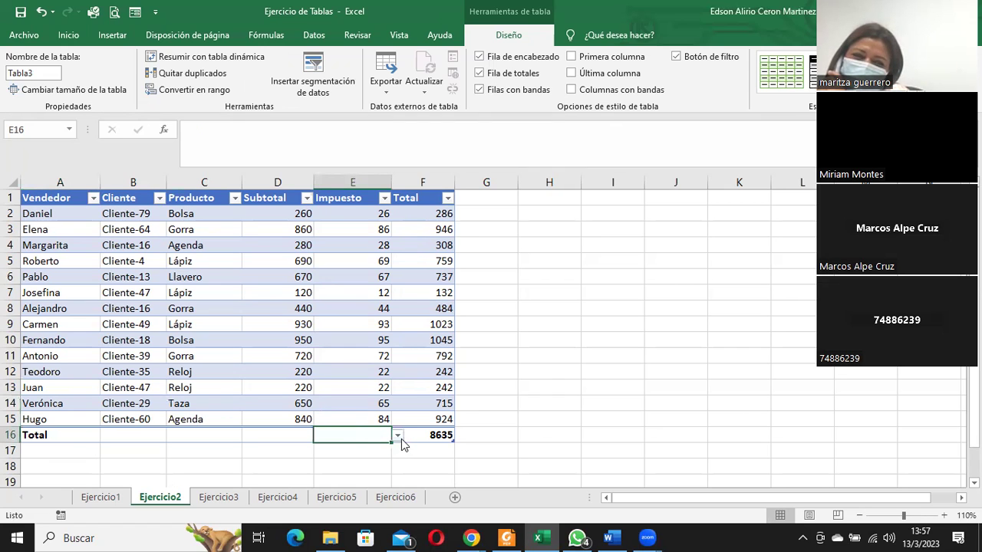
left_click(398, 436)
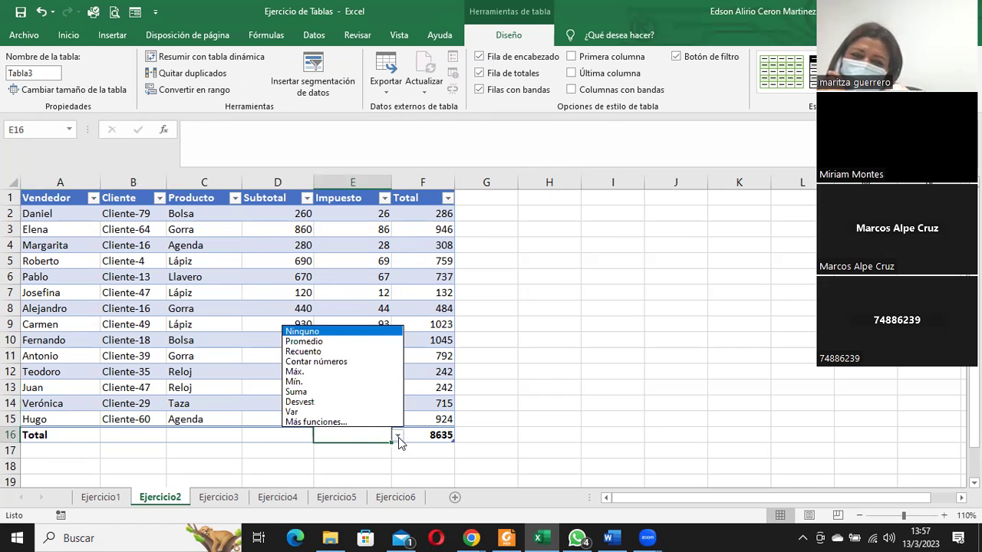
left_click(324, 393)
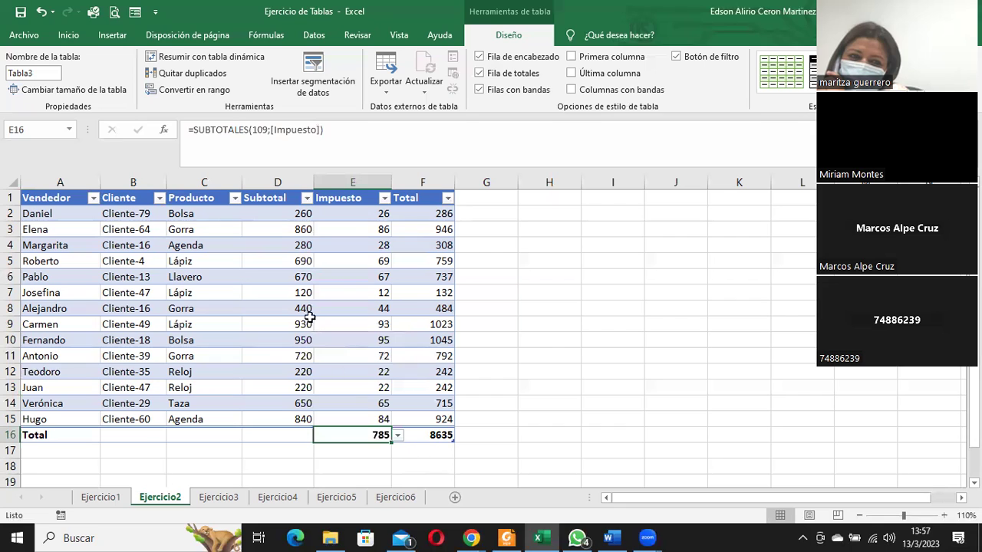
left_click(283, 434)
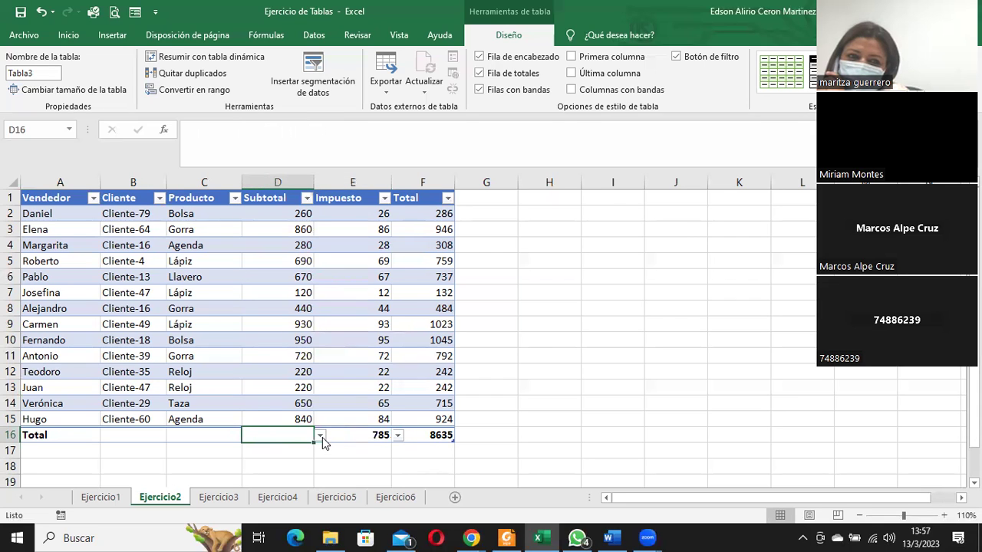
left_click(320, 436)
- Choose Mín for the Subtotal total (120), uncheck Total Row, and select F2
left_click(274, 380)
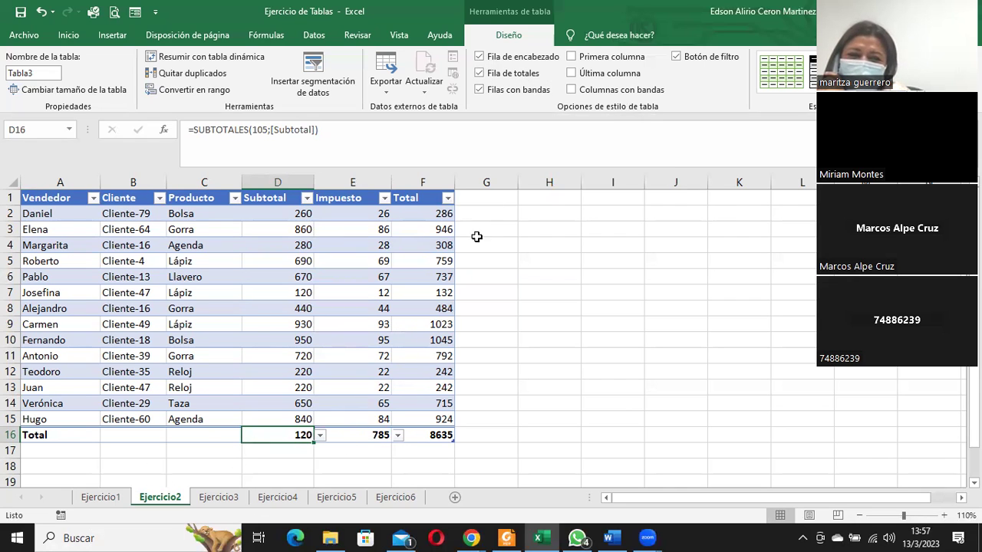
left_click(480, 73)
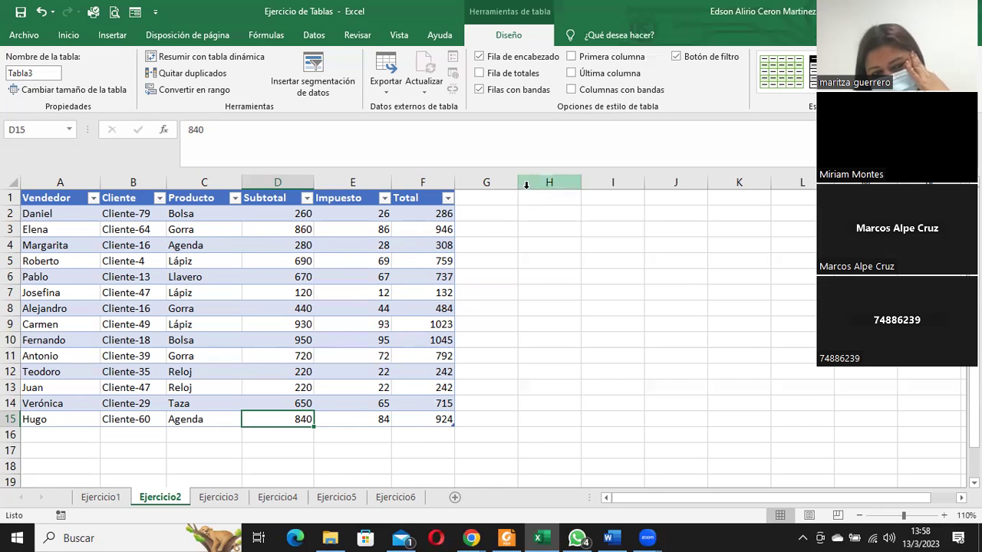
left_click(433, 215)
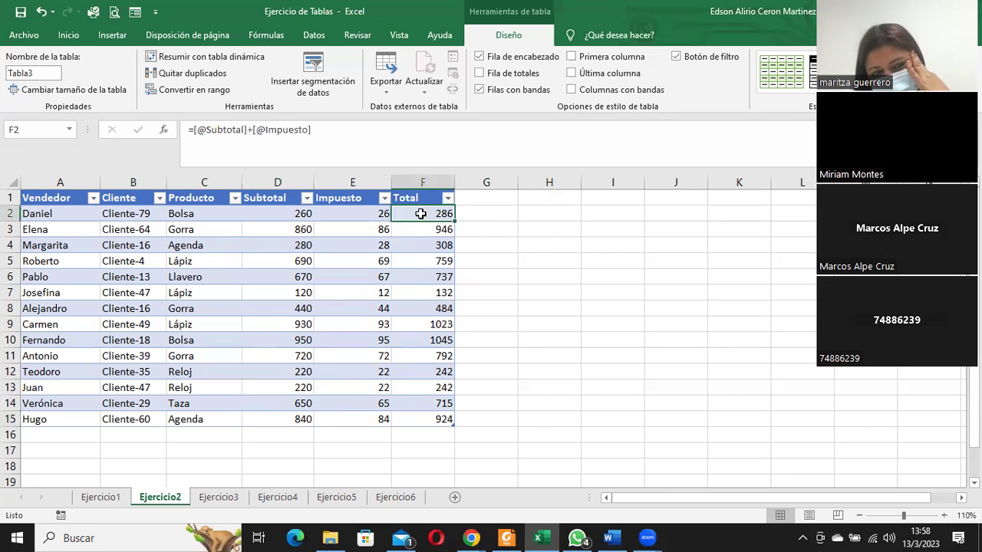
- Clear the Total values in F2:F15 and inspect the Subtotal and Impuesto cells of row 2
left_click_drag(421, 214, 422, 419)
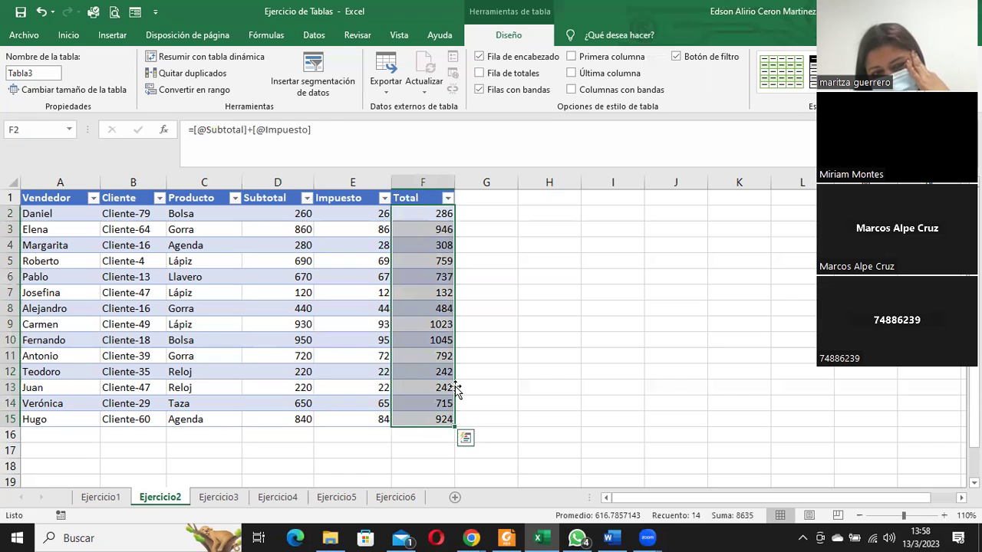
key("Delete")
left_click(426, 216)
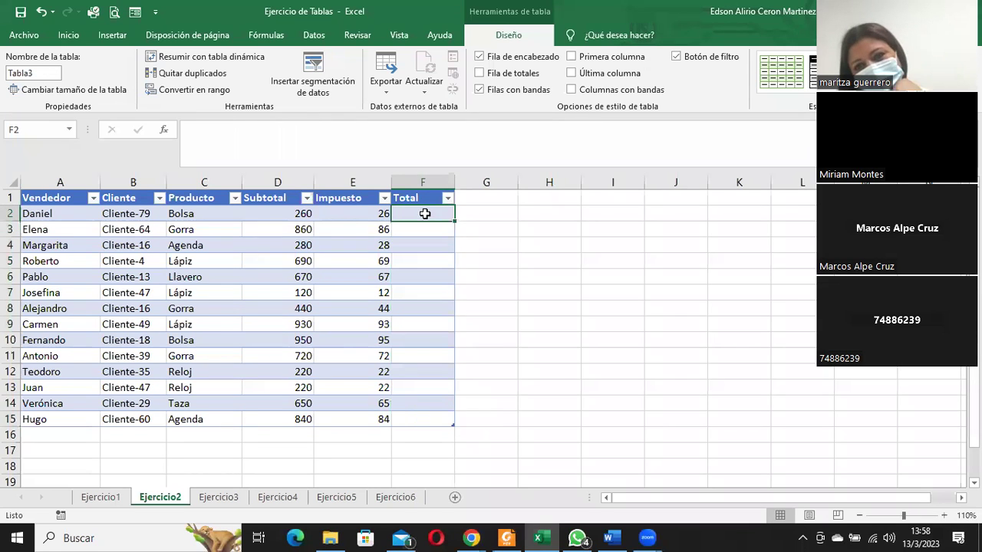
left_click(286, 212)
left_click(343, 211)
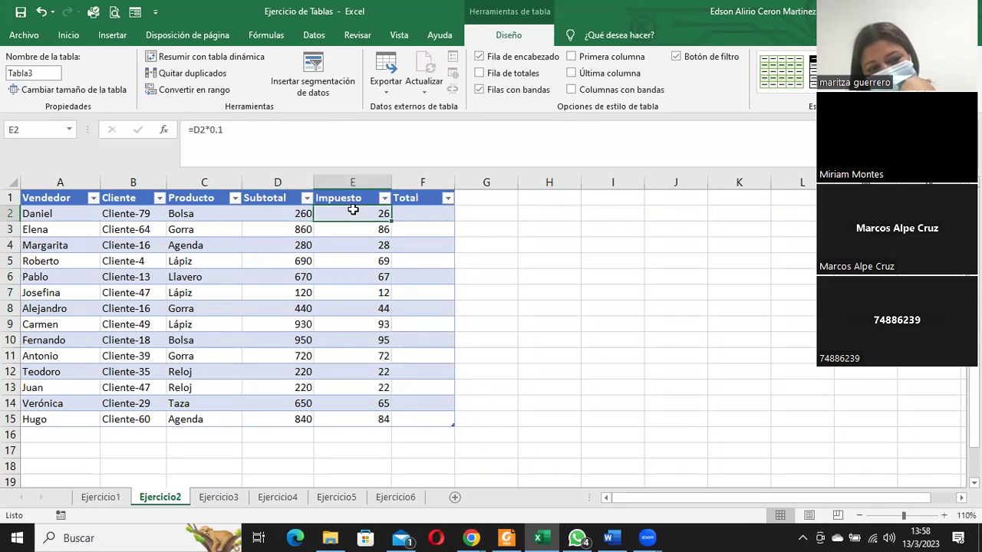
left_click(414, 216)
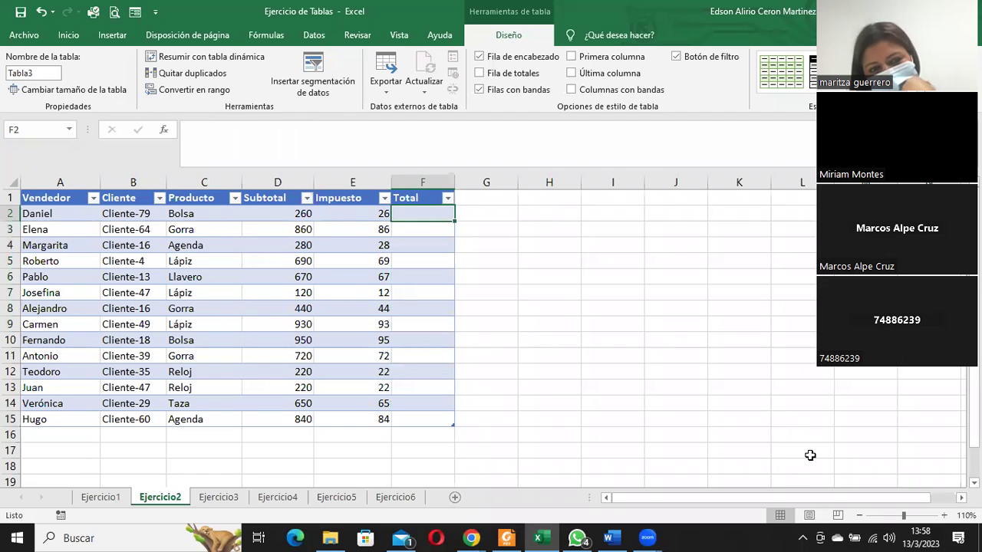
left_click(945, 515)
left_click(944, 516)
left_click(944, 515)
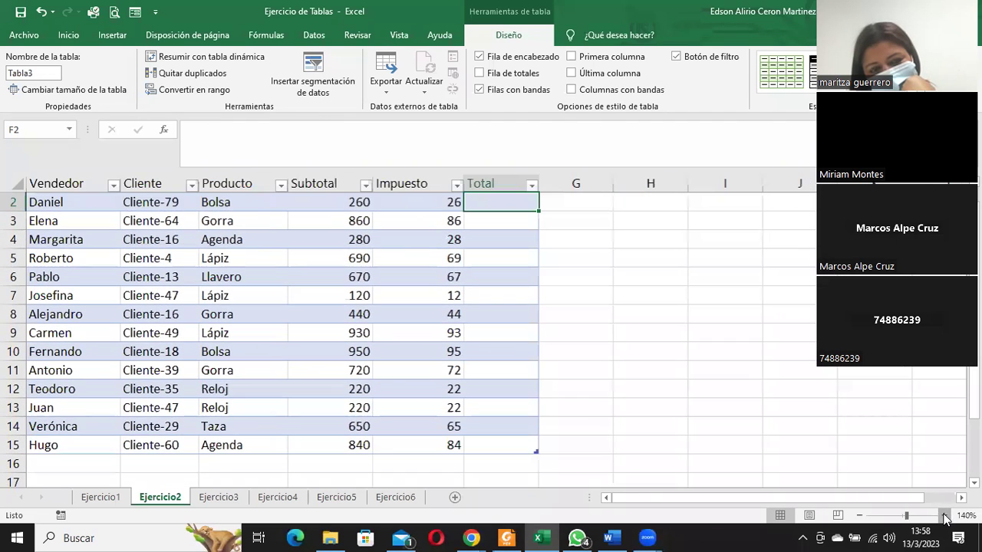
left_click(944, 515)
left_click(944, 516)
left_click(944, 516)
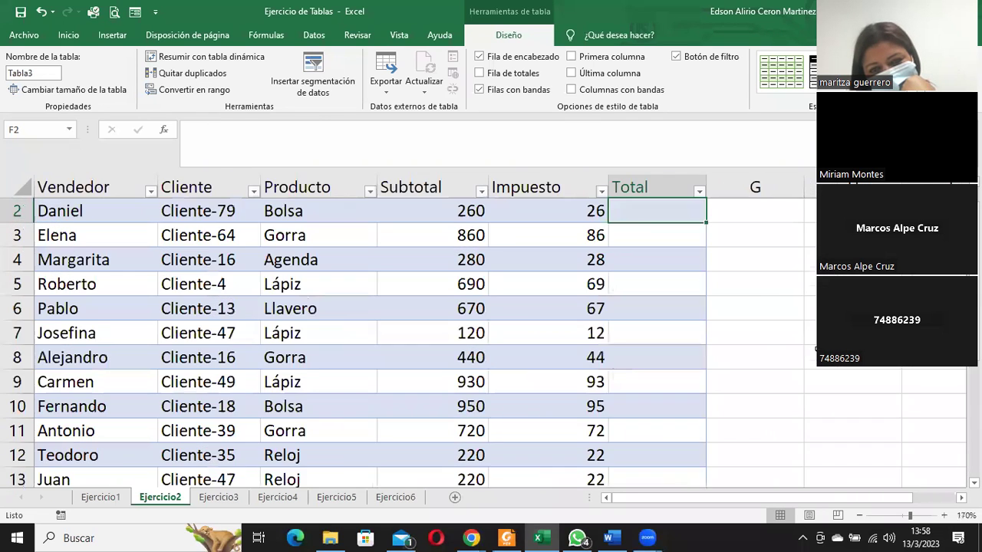
double_click(635, 213)
type("=")
left_click(424, 208)
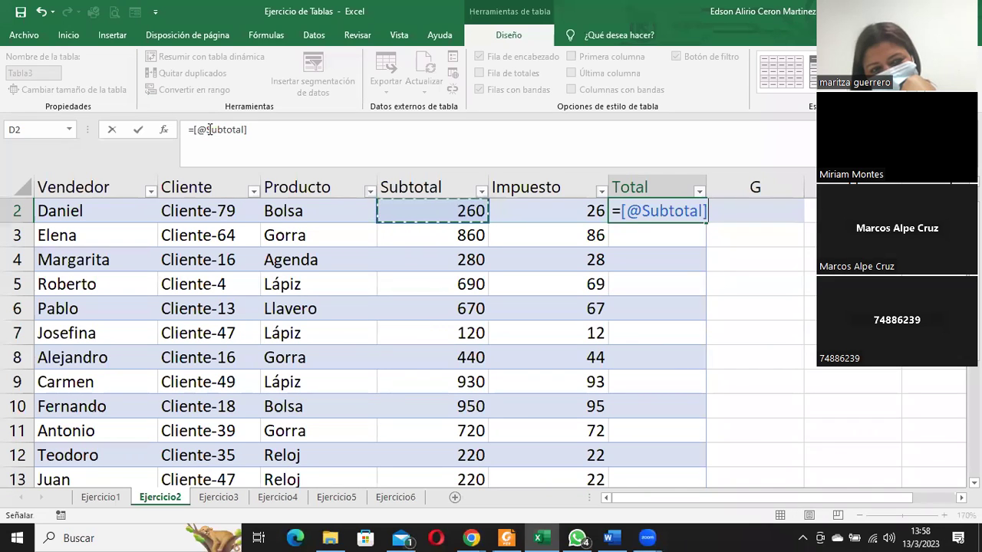
left_click(262, 132)
type("+")
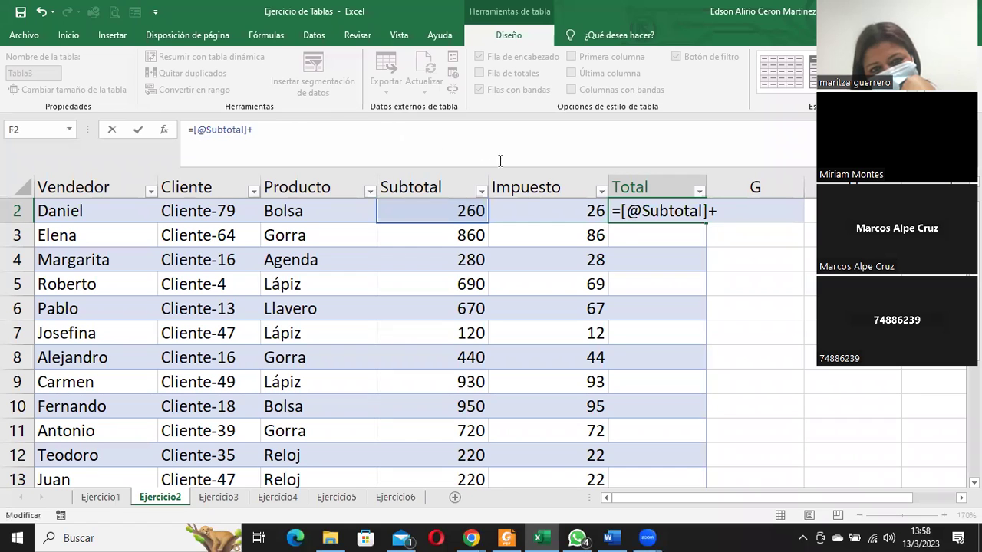
left_click(541, 208)
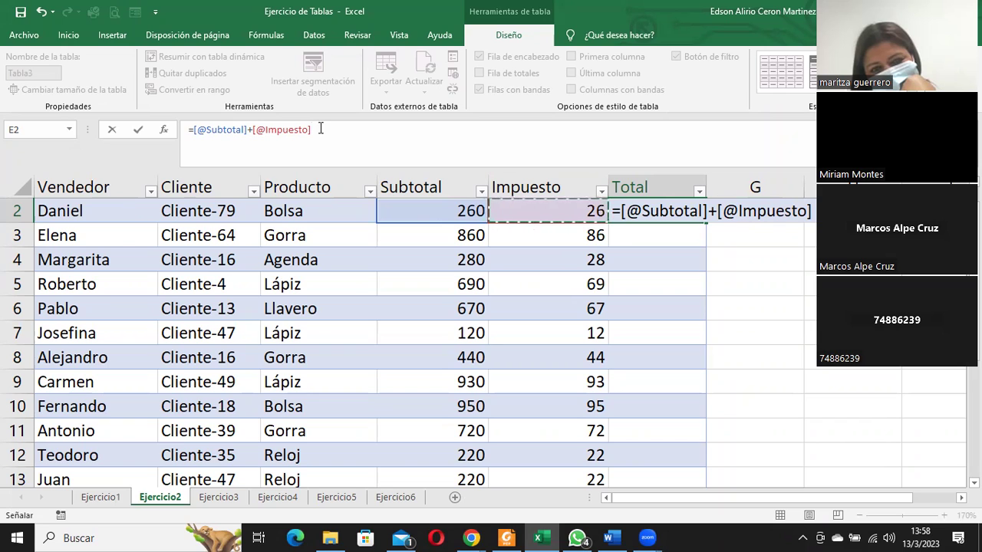
left_click(326, 124)
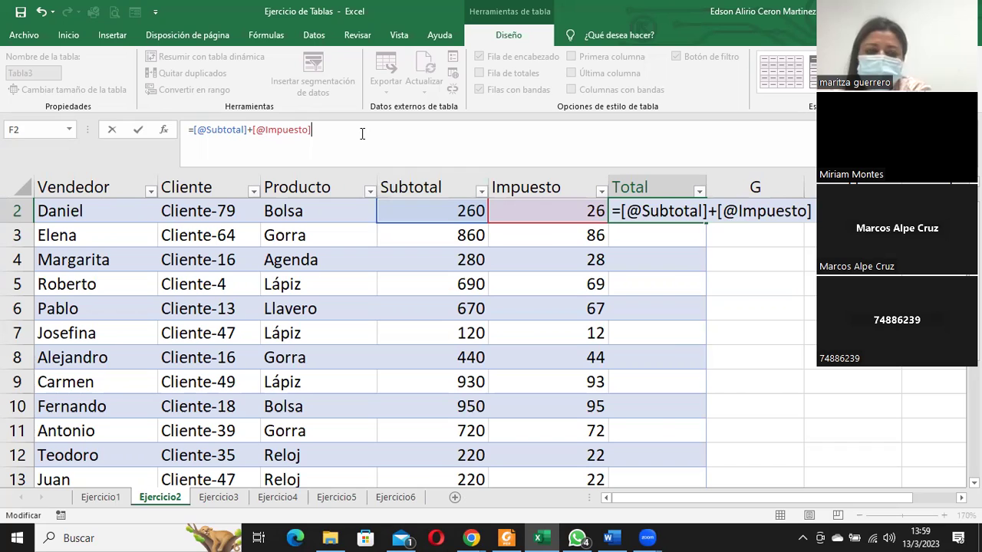
key("Return")
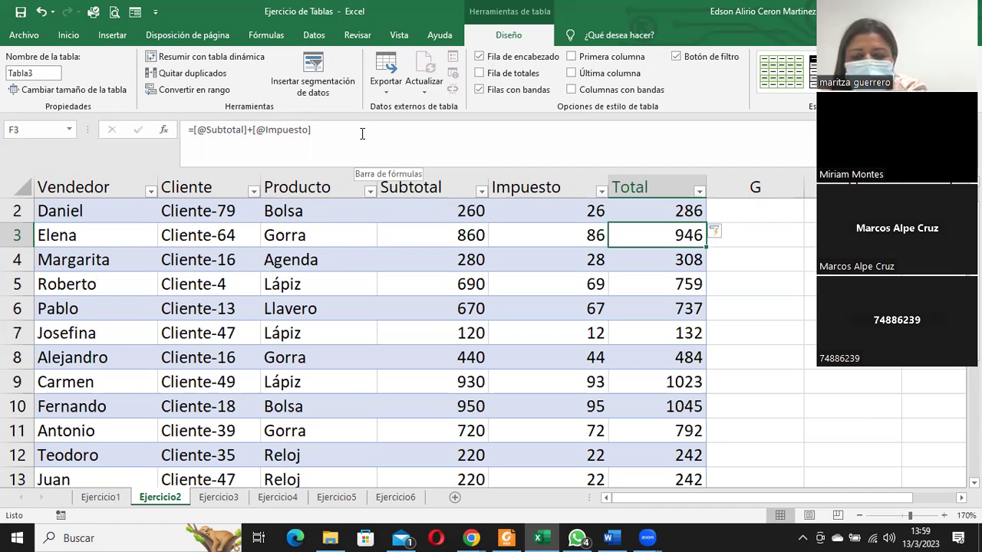
scroll(406, 278, "down", 1)
scroll(616, 315, "down", 2)
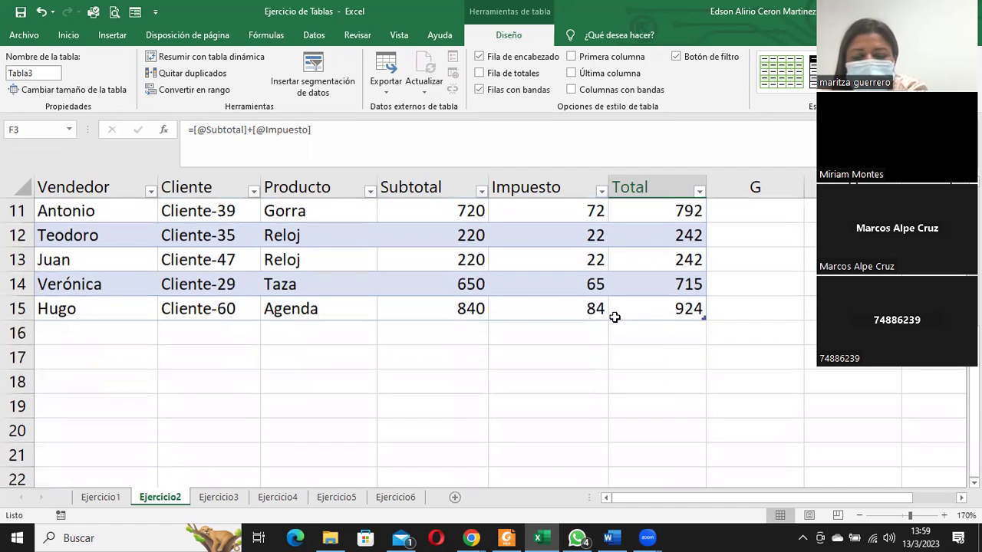
left_click(660, 310)
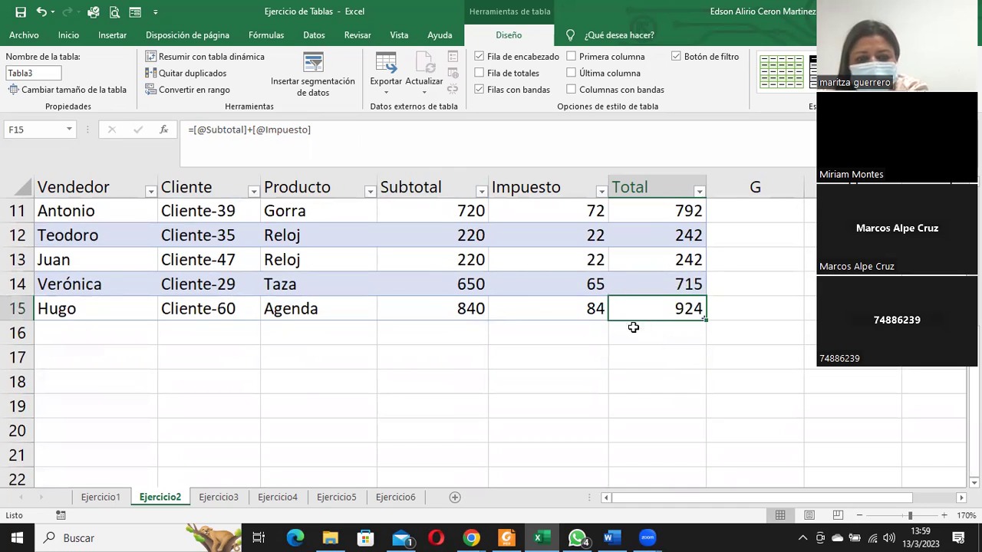